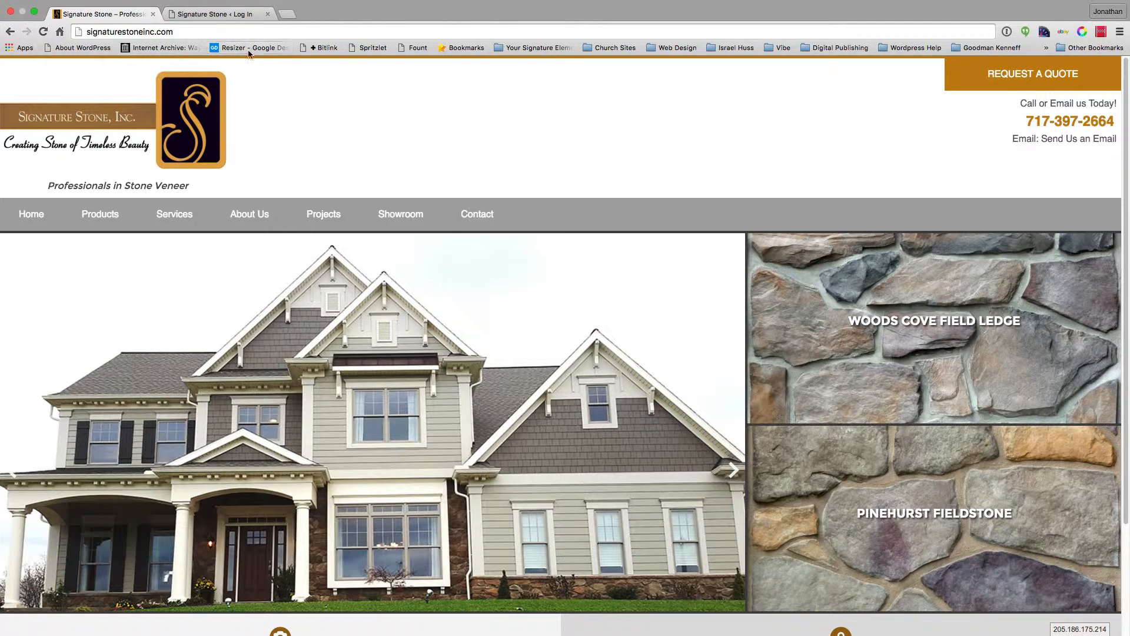
# On the site's login tab, copy the saved password for this site from 1Password
pyautogui.click(206, 17)
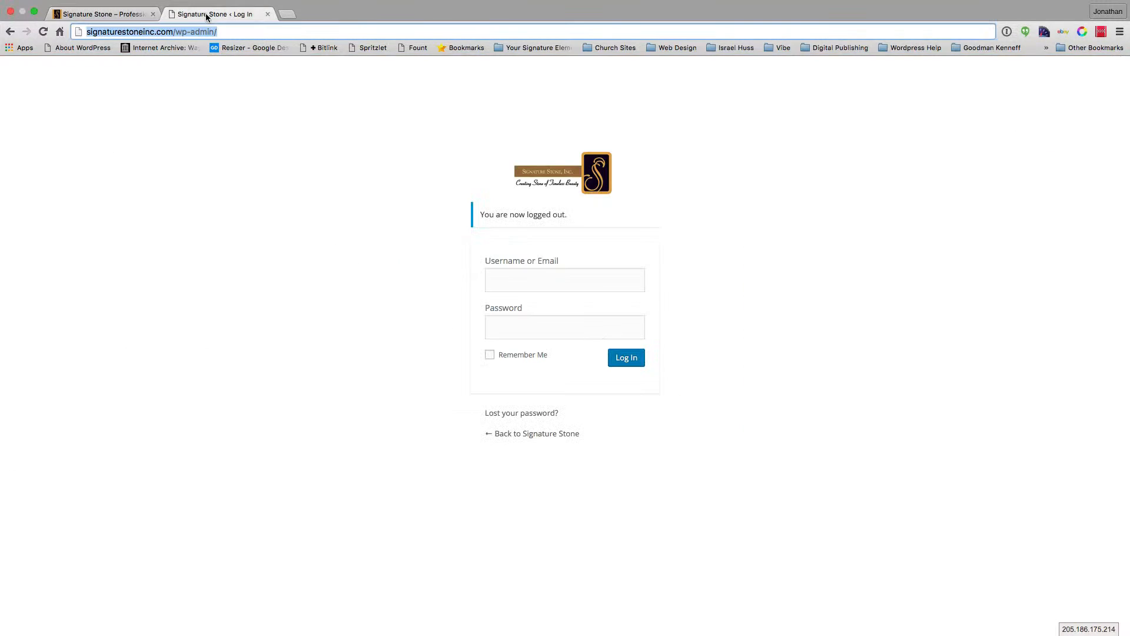
pyautogui.click(145, 32)
pyautogui.click(182, 32)
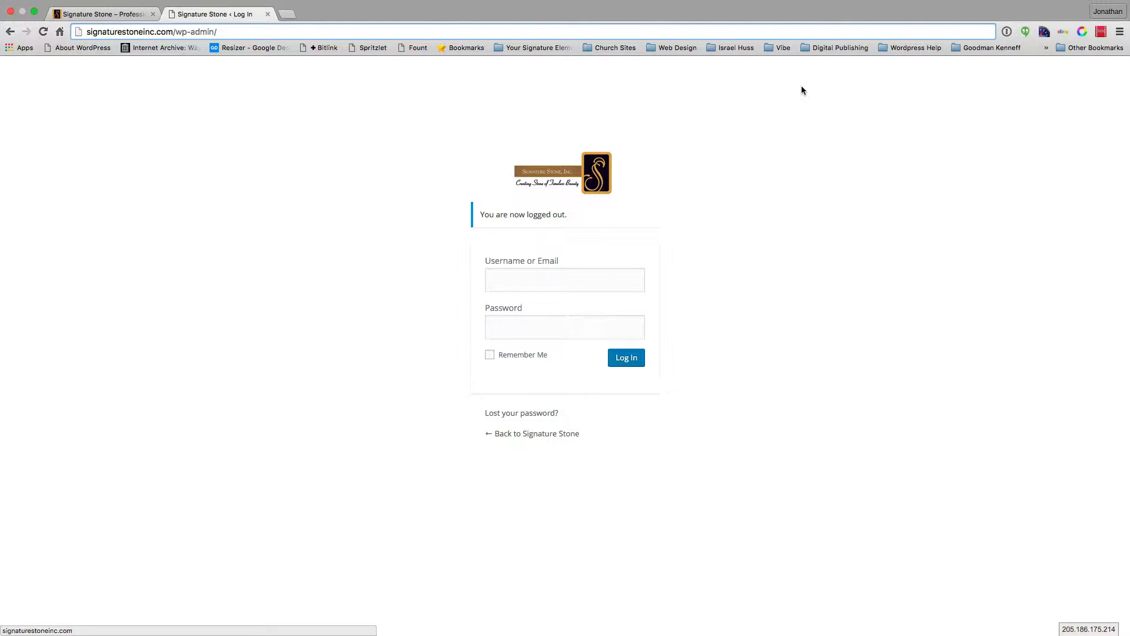
pyautogui.click(1006, 31)
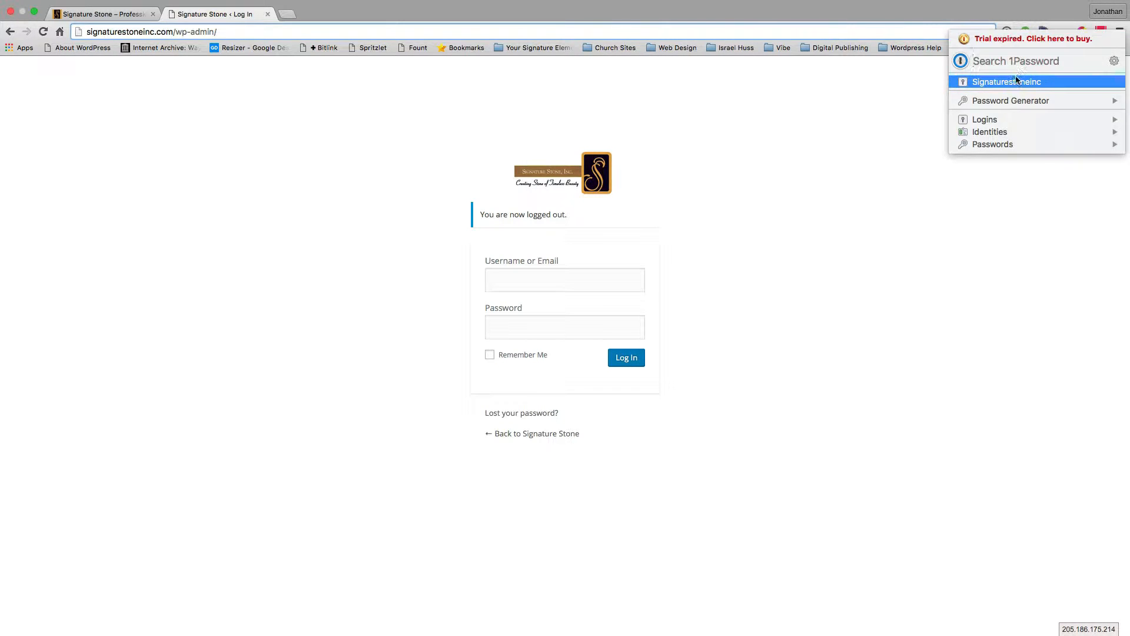
pyautogui.moveTo(972, 83)
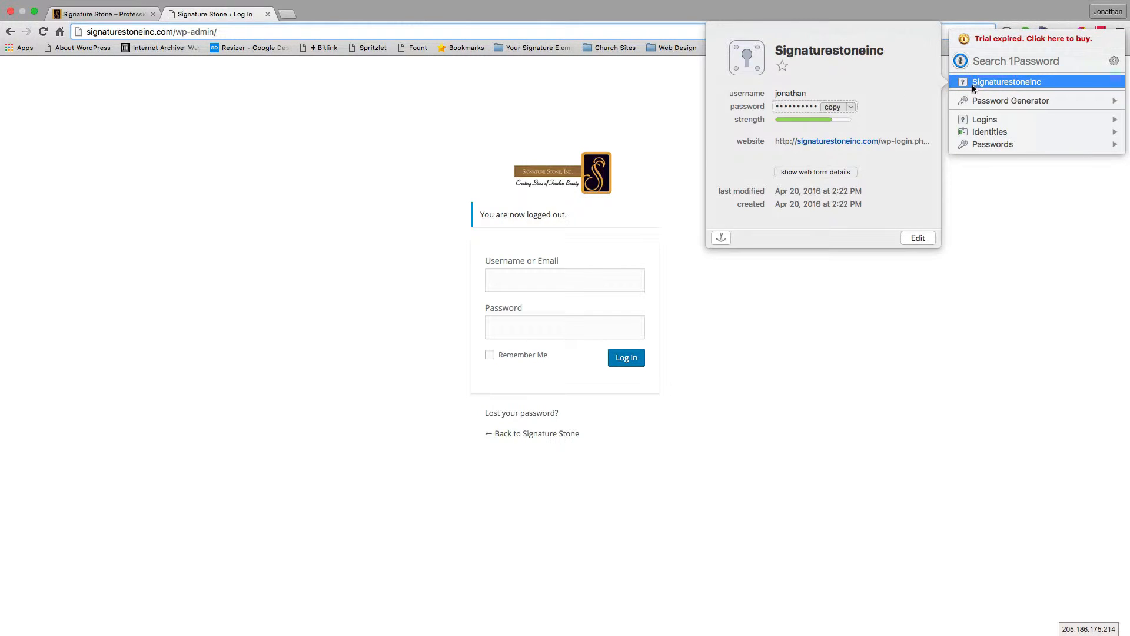
pyautogui.click(836, 107)
# Log in with the username and the pasted password, with Remember Me checked
pyautogui.click(535, 287)
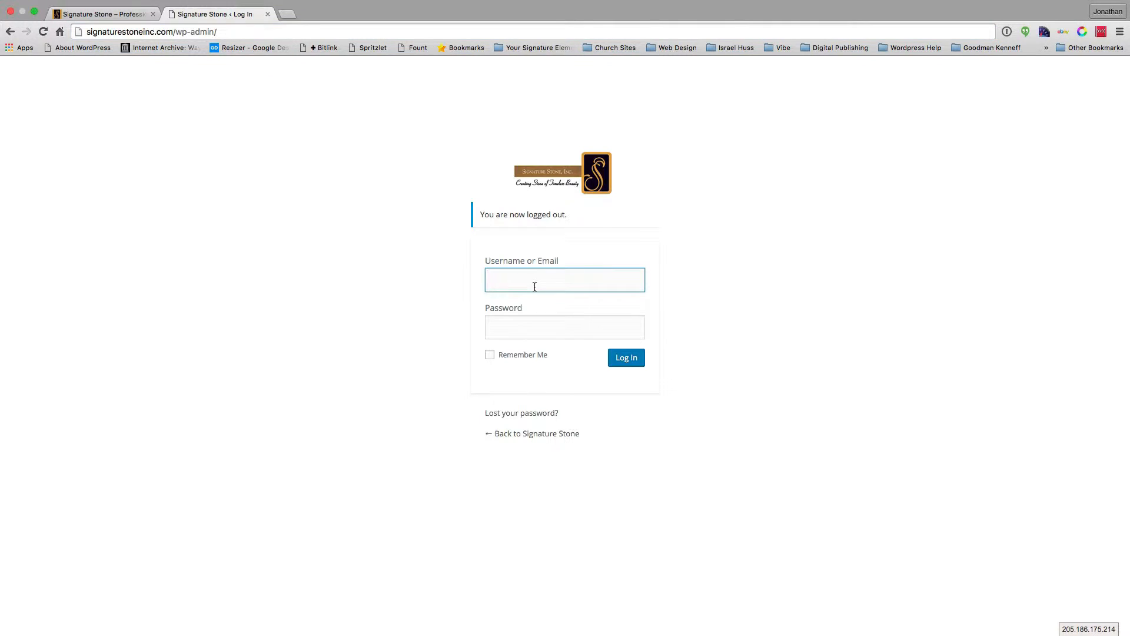
pyautogui.write('jonathan')
pyautogui.press('Tab')
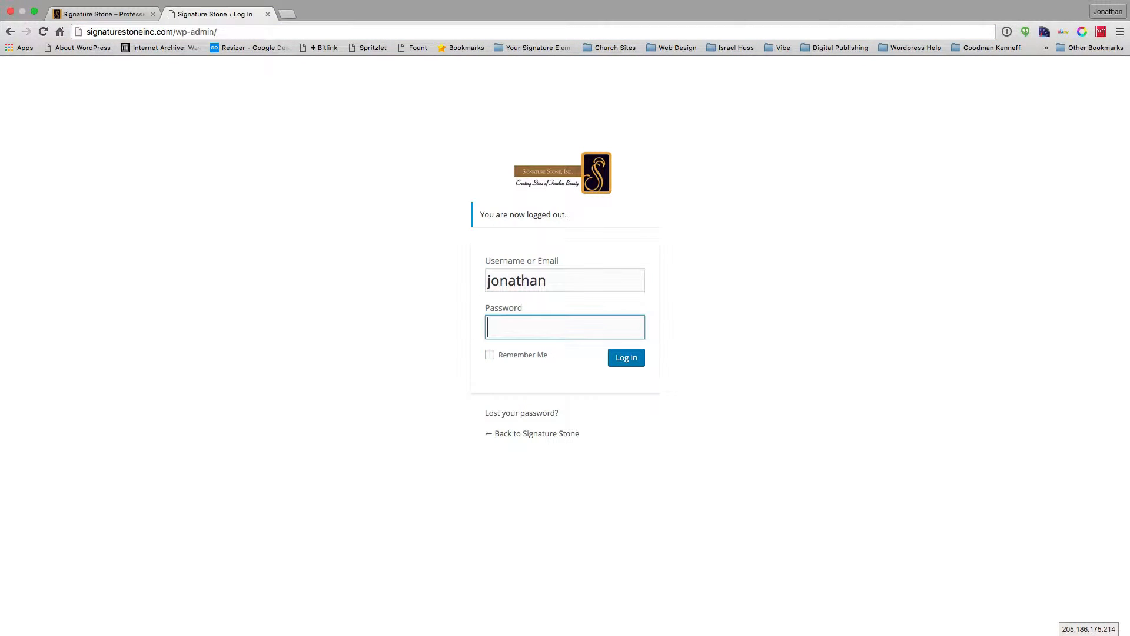
pyautogui.press('super+v')
pyautogui.press('Tab')
pyautogui.press('space')
pyautogui.press('Tab')
pyautogui.press('Return')
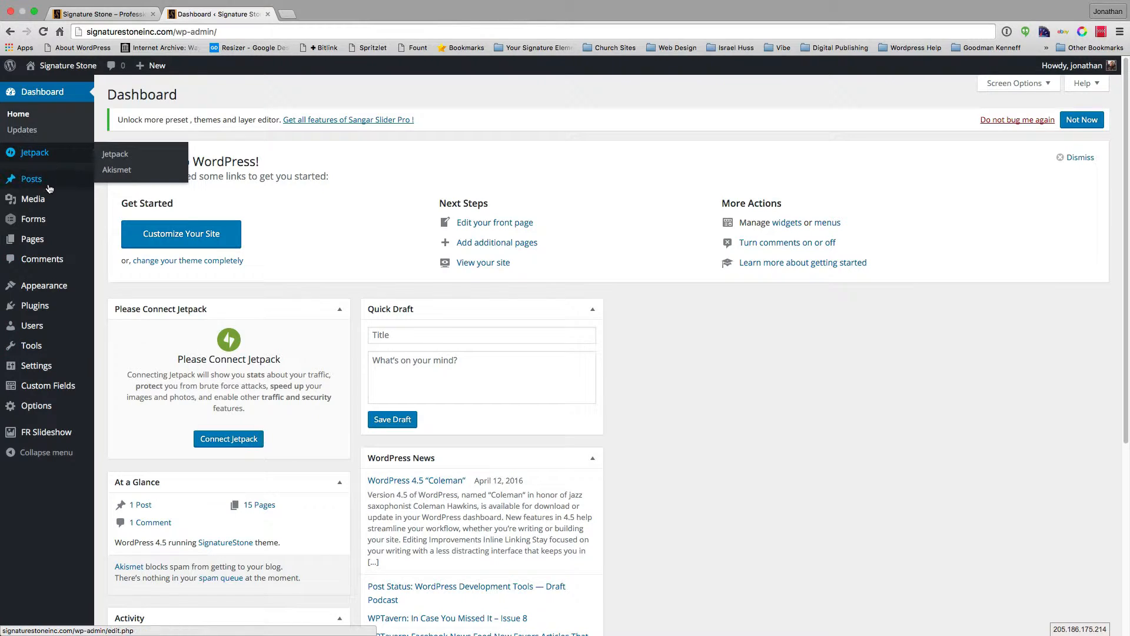
# Open the Media Library grid from the admin sidebar's Media menu
pyautogui.moveTo(29, 203)
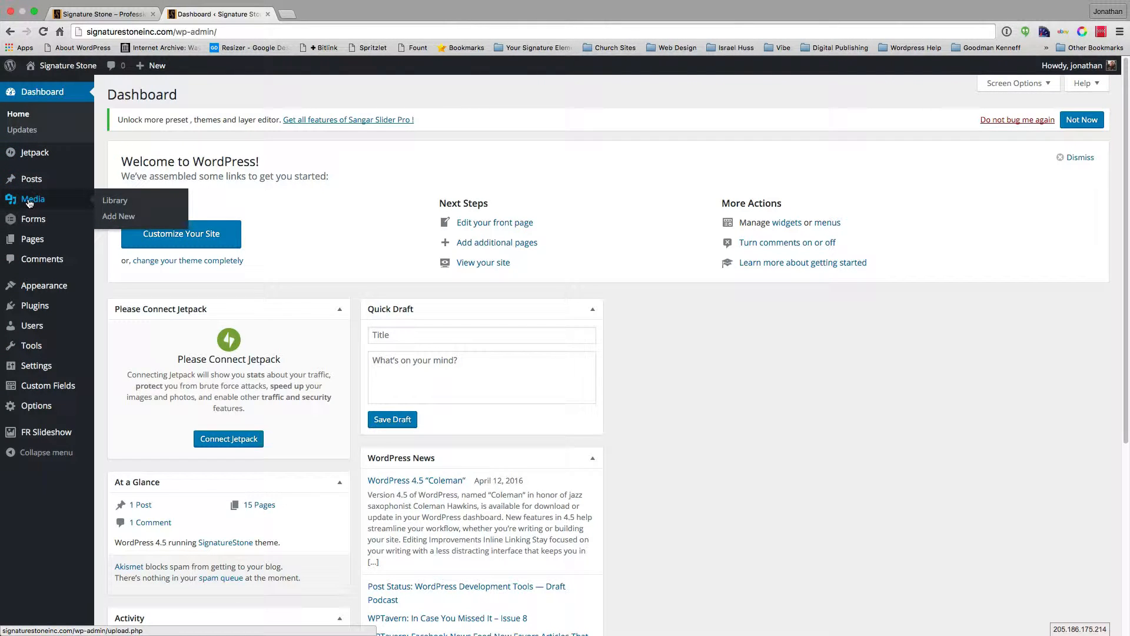
pyautogui.moveTo(24, 223)
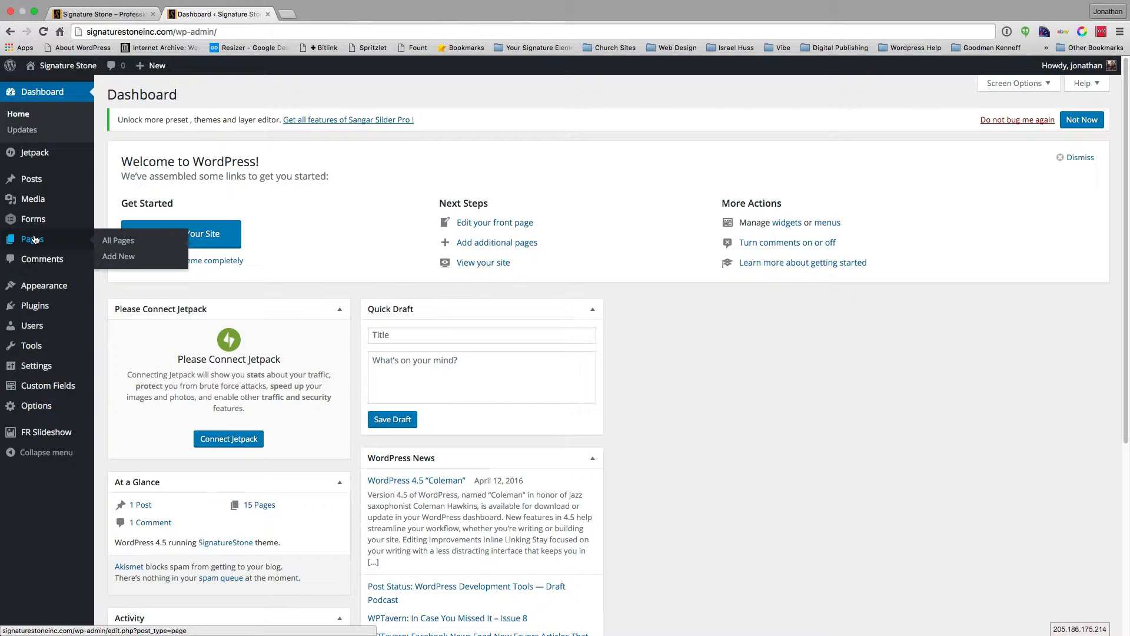
pyautogui.moveTo(37, 288)
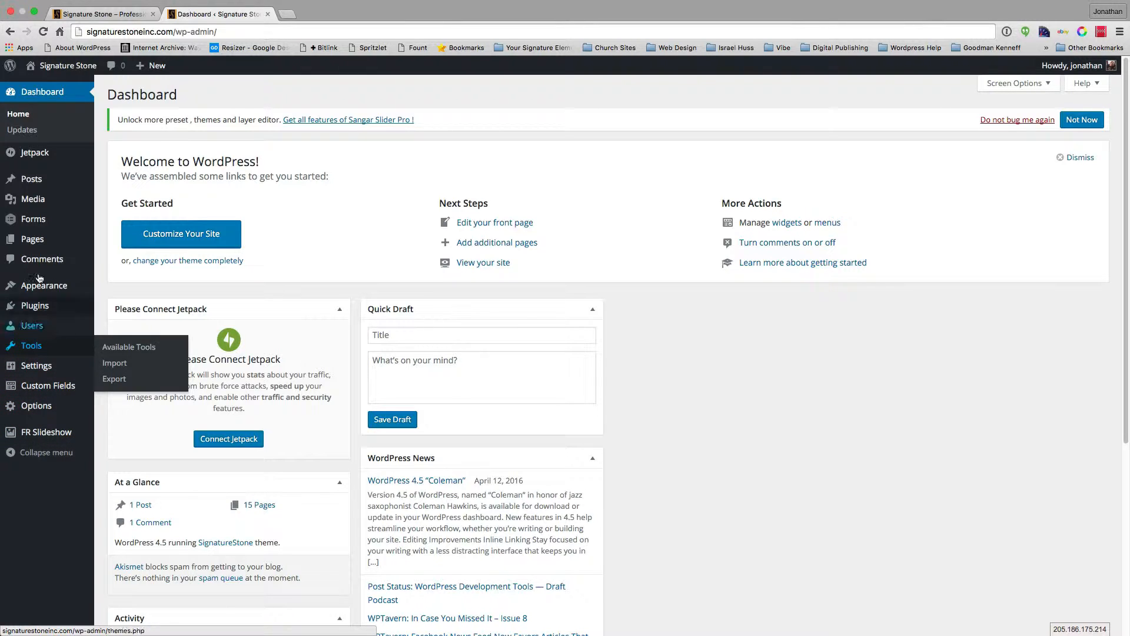
pyautogui.moveTo(34, 180)
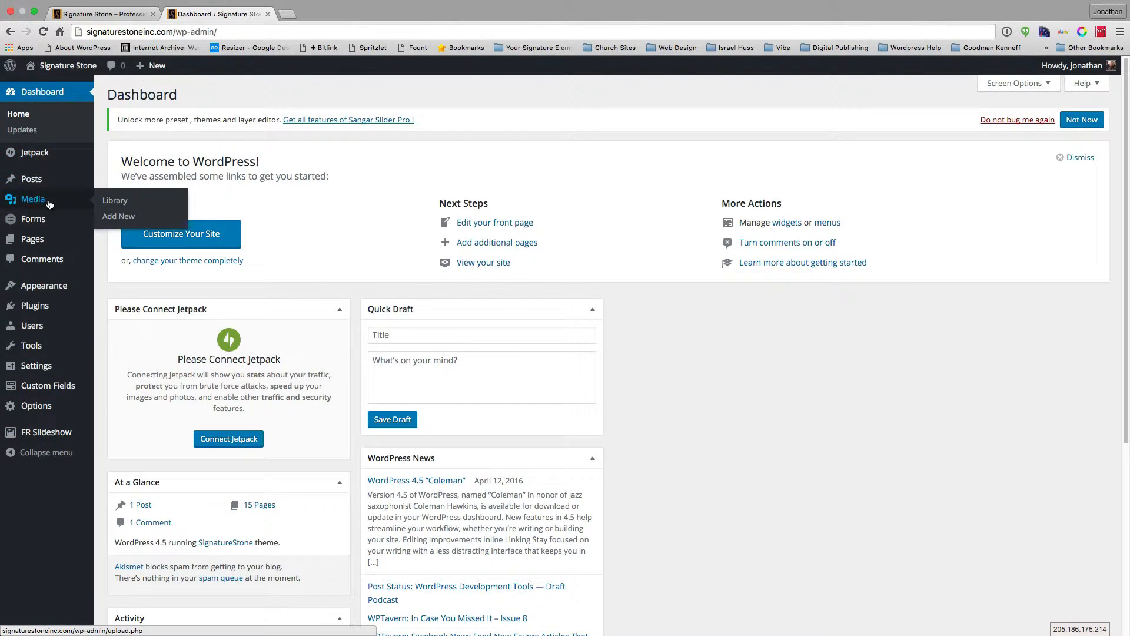
pyautogui.click(31, 204)
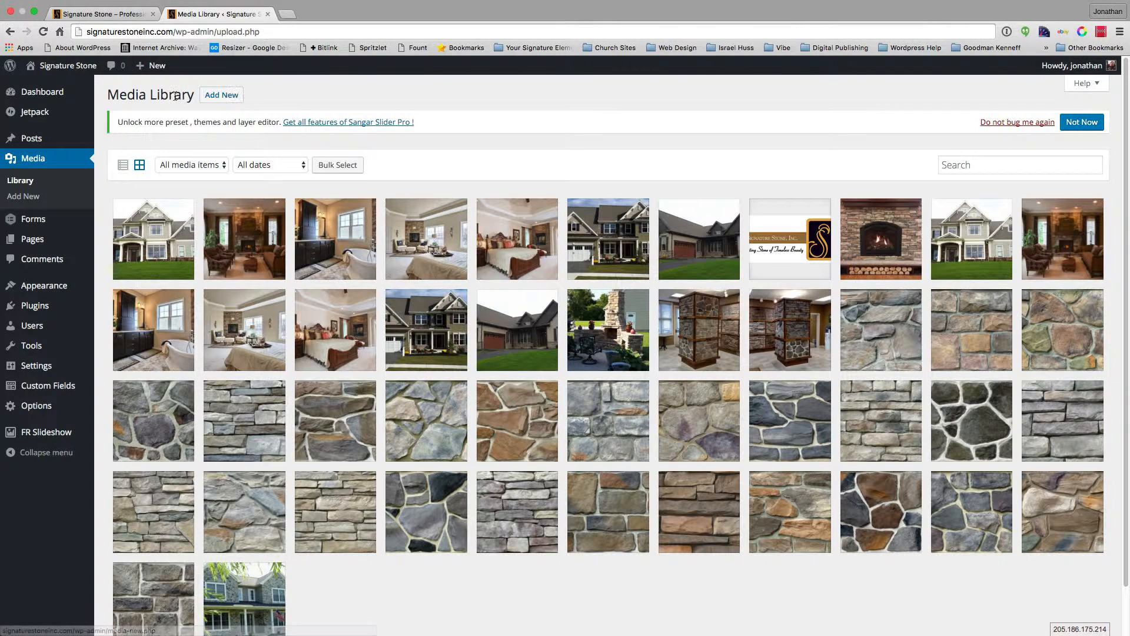
# Try uploading the siding-faux-stone house photo from Sites > SignatureStone, which ends in an upload error
pyautogui.click(213, 99)
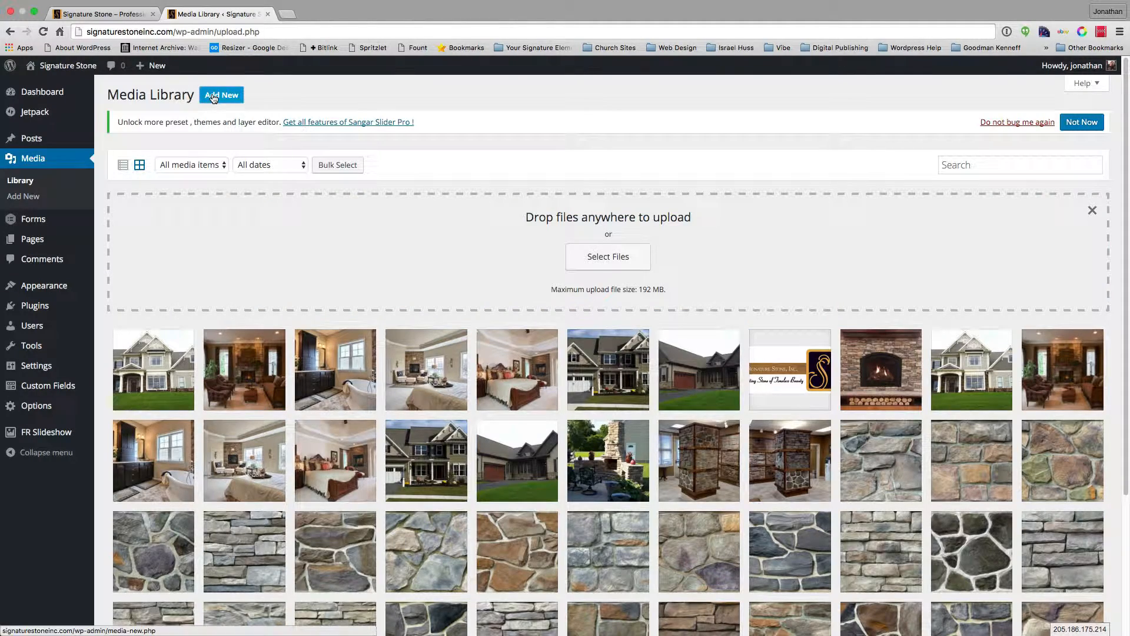
pyautogui.click(607, 264)
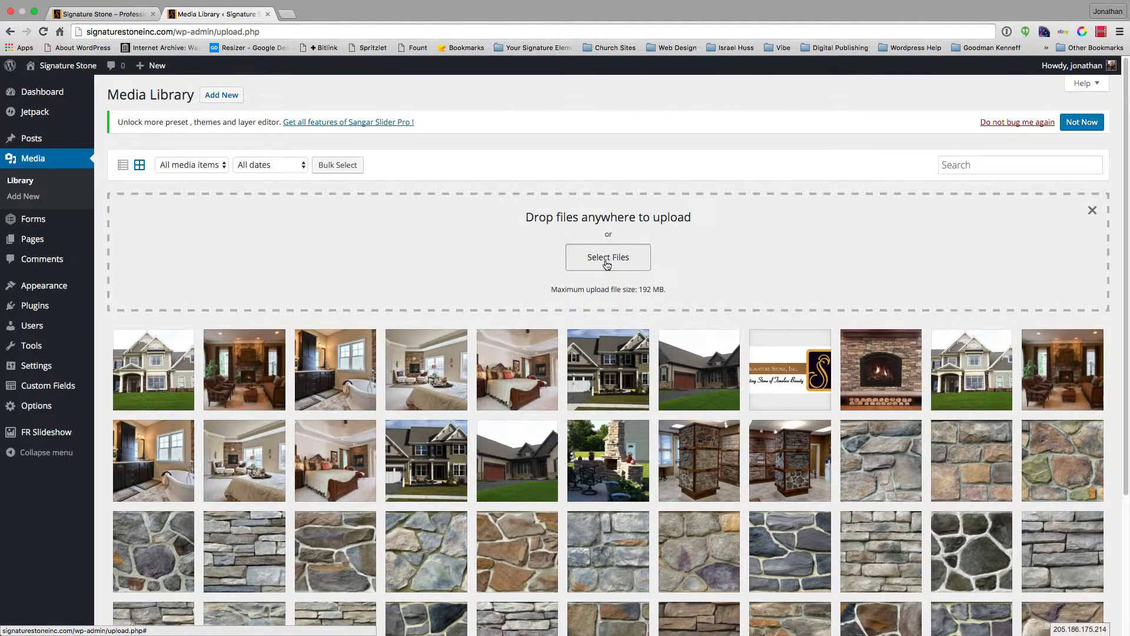
pyautogui.click(393, 60)
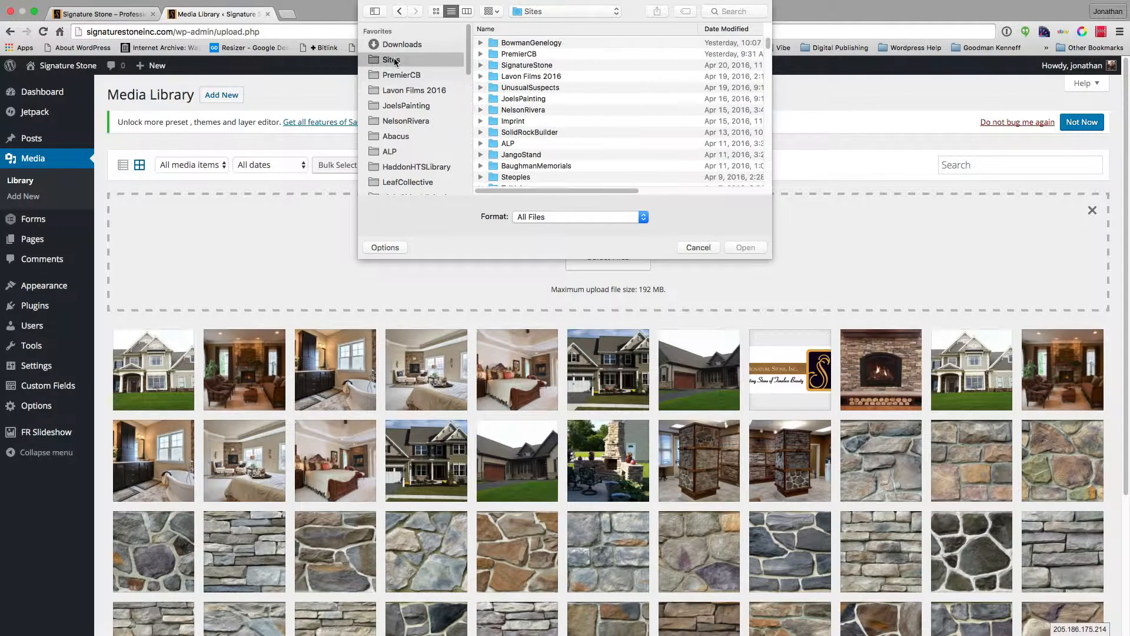
pyautogui.doubleClick(528, 66)
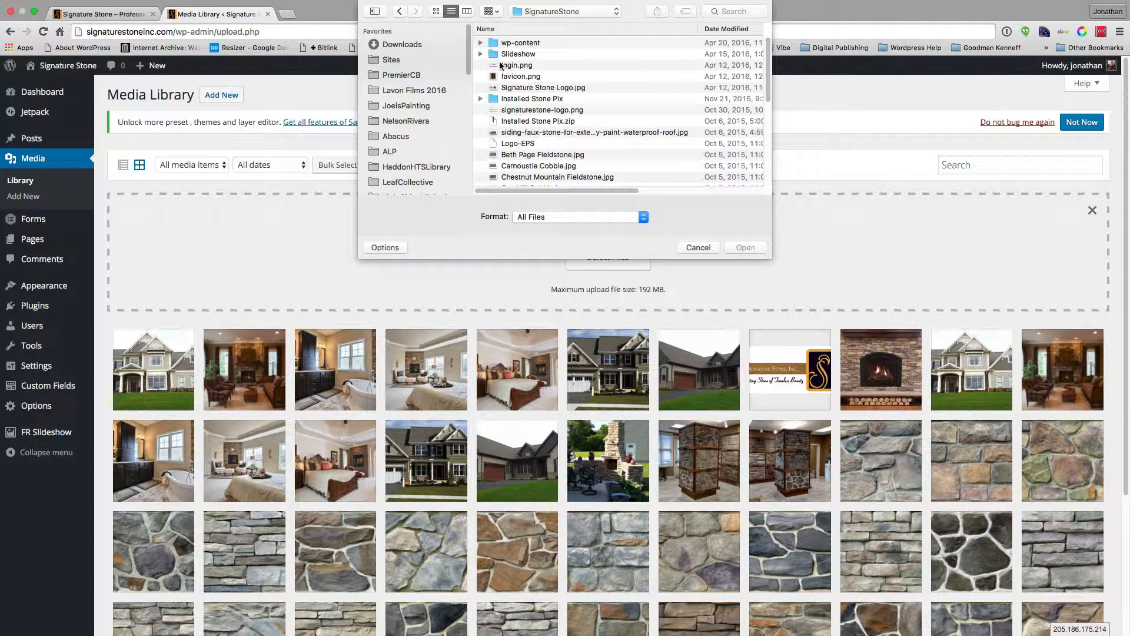
pyautogui.click(435, 11)
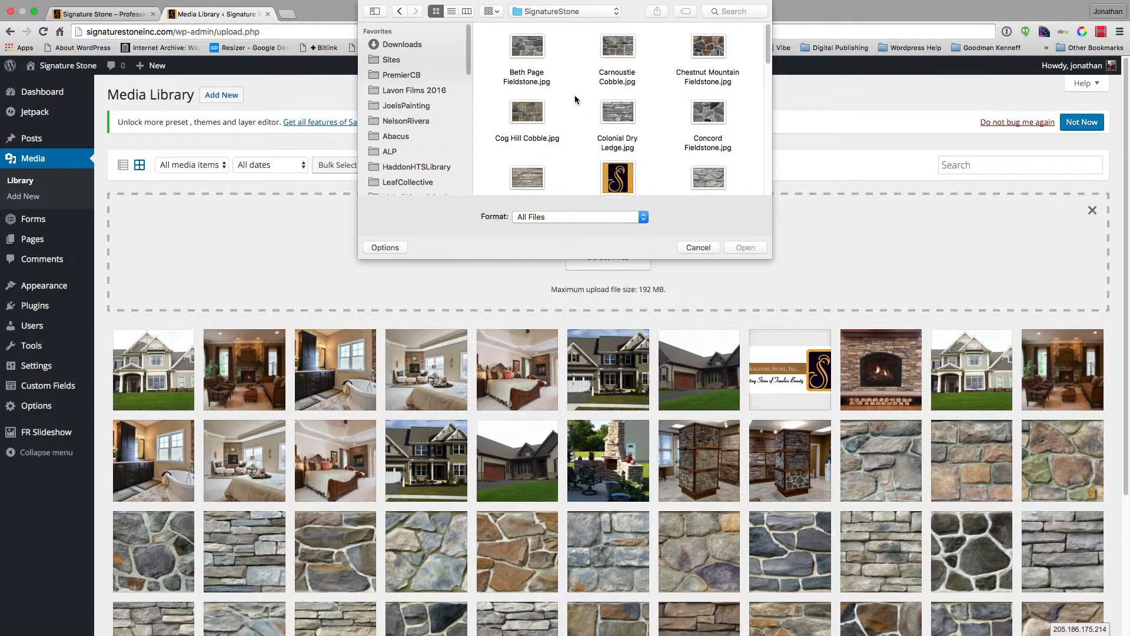
pyautogui.scroll(-10, 575, 100)
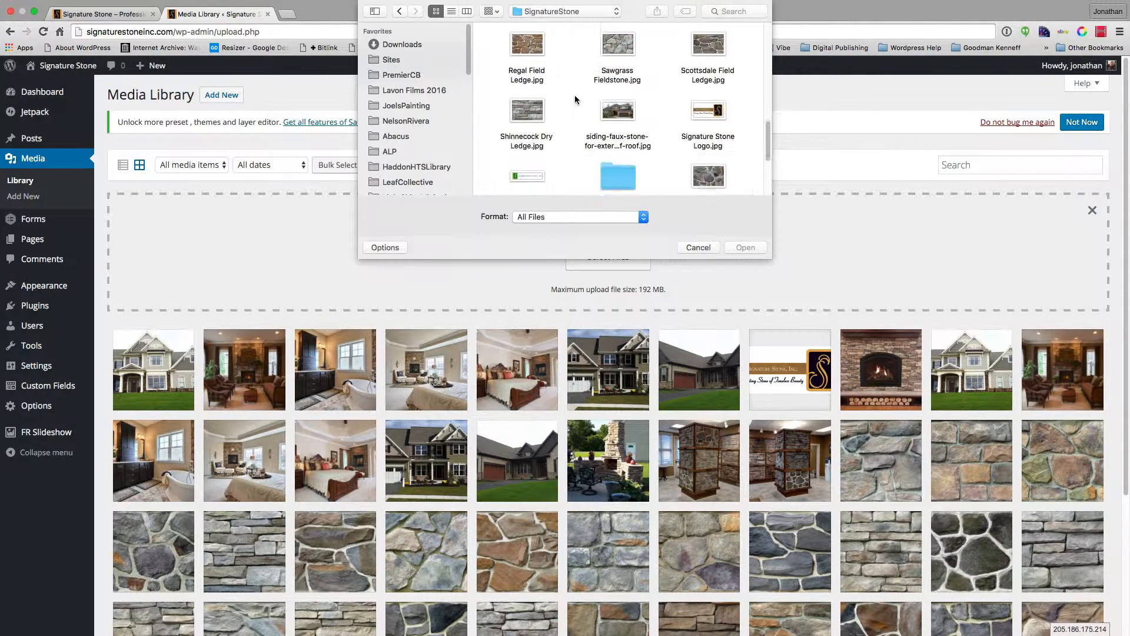
pyautogui.scroll(-5, 575, 100)
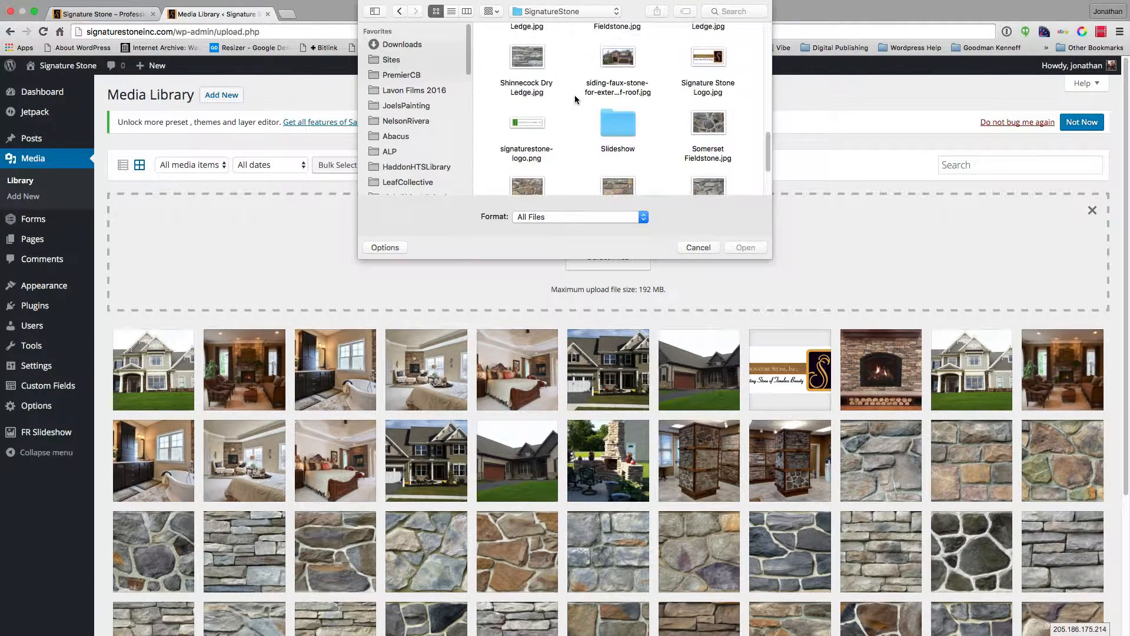
pyautogui.click(611, 59)
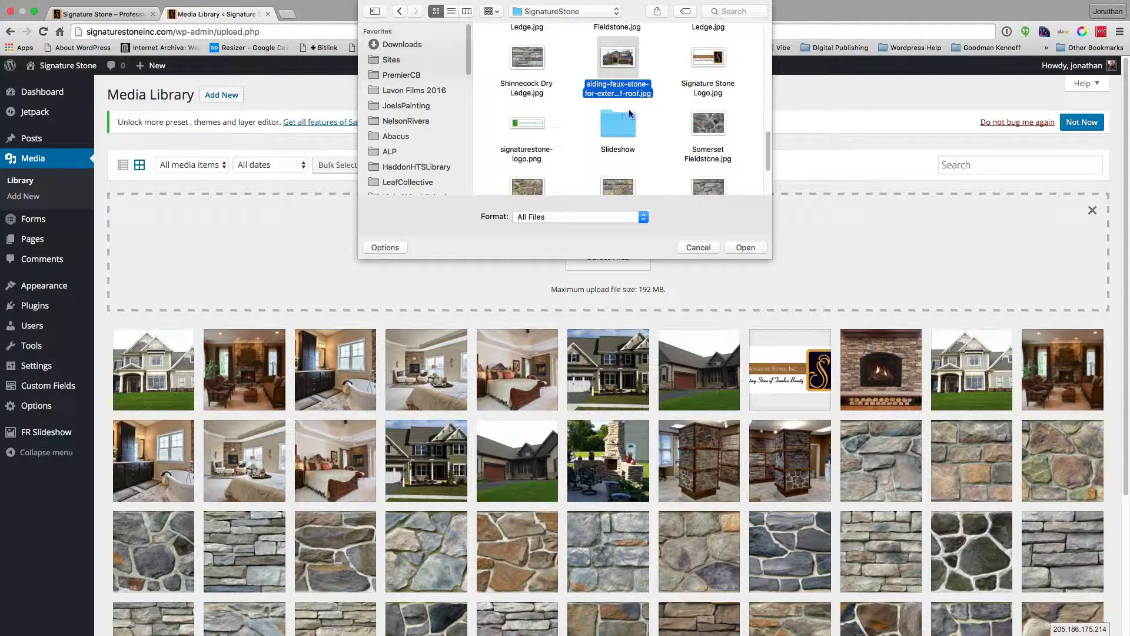
pyautogui.click(744, 247)
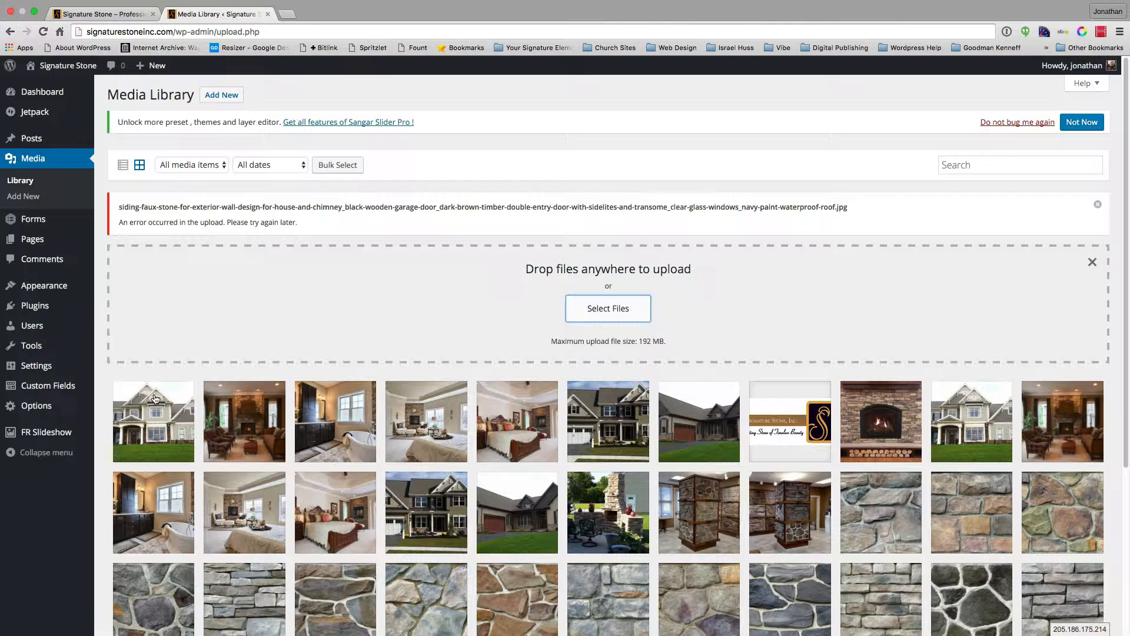
# Permanently delete the Castle Rock Field Ledge house photo from the library
pyautogui.click(163, 425)
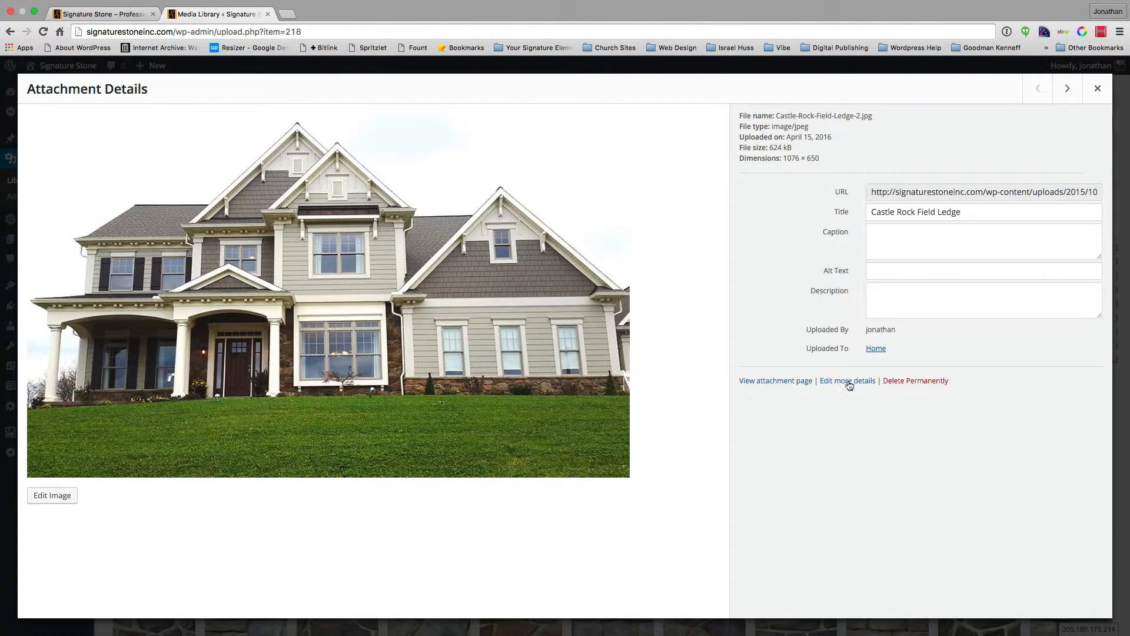
pyautogui.click(909, 382)
pyautogui.click(659, 208)
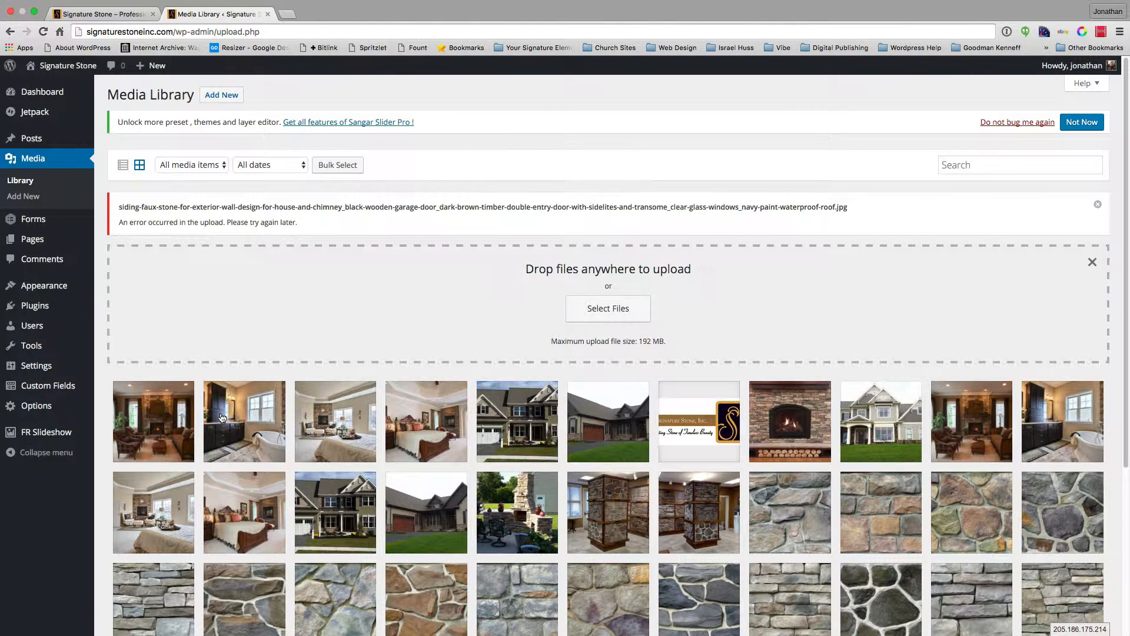
# View the Woods Cove Field Ledge image's attachment details, then return to the library grid
pyautogui.click(792, 522)
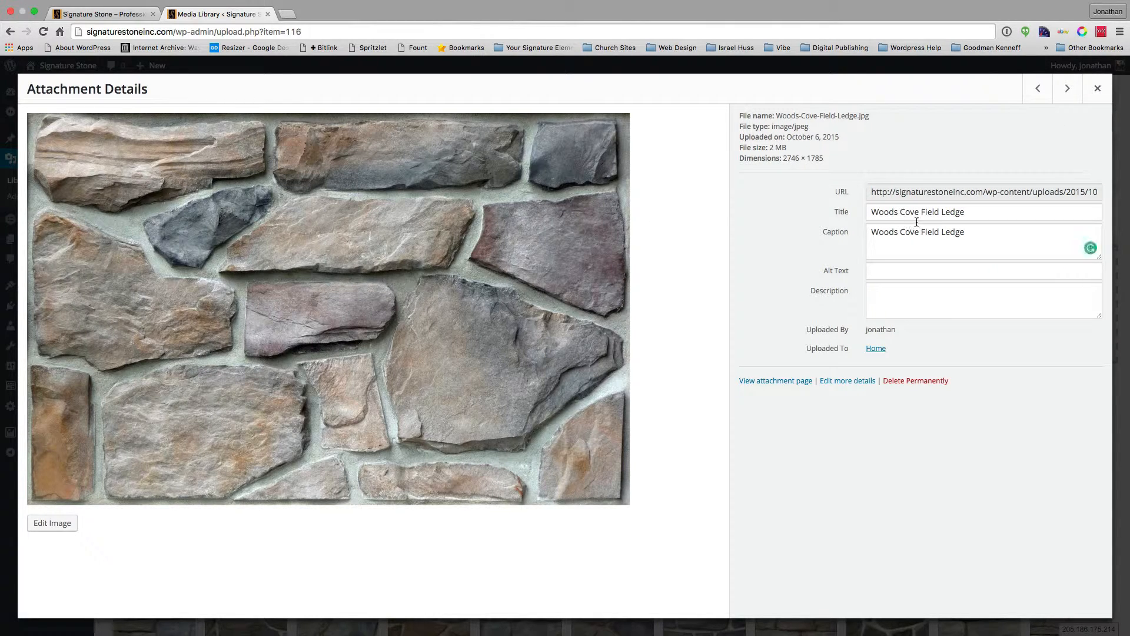
pyautogui.click(1099, 89)
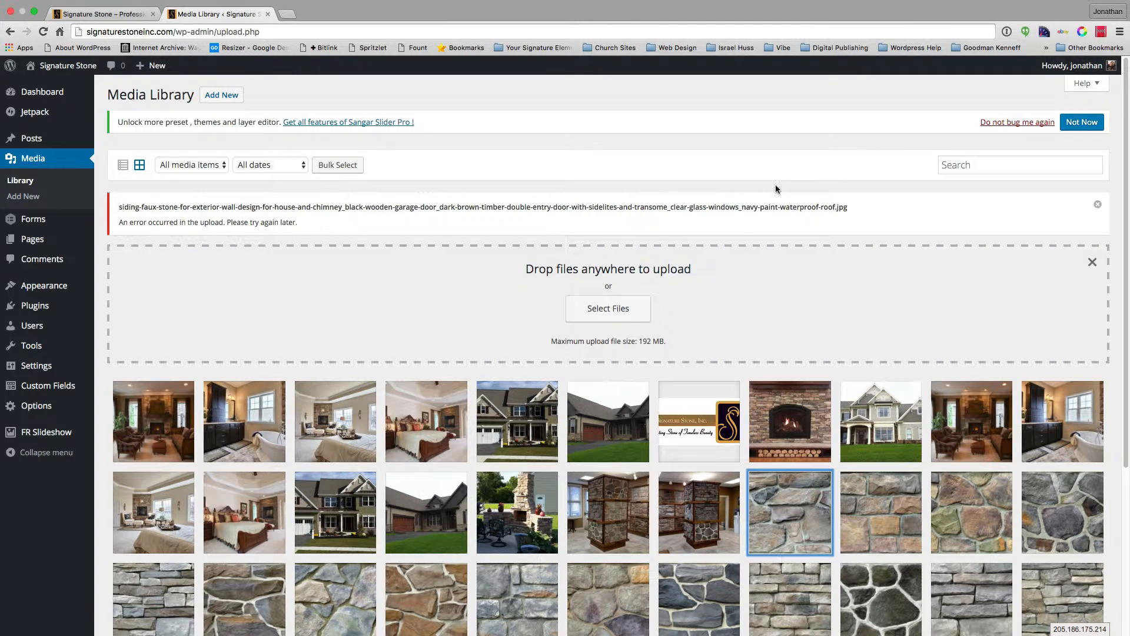
pyautogui.scroll(-4, 291, 260)
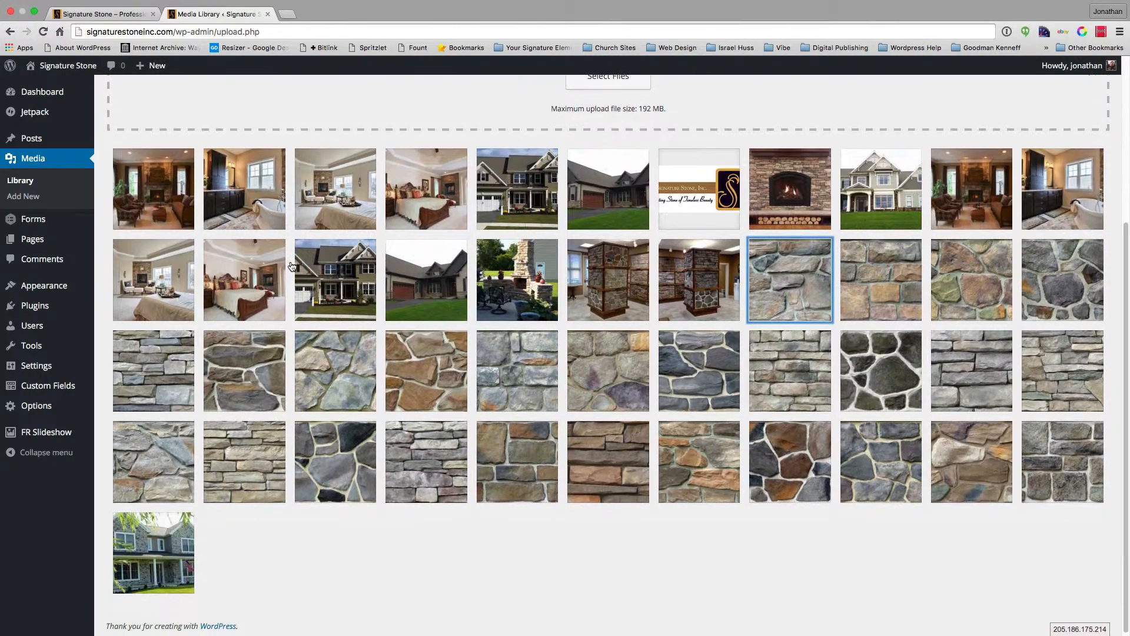
pyautogui.scroll(2, 291, 261)
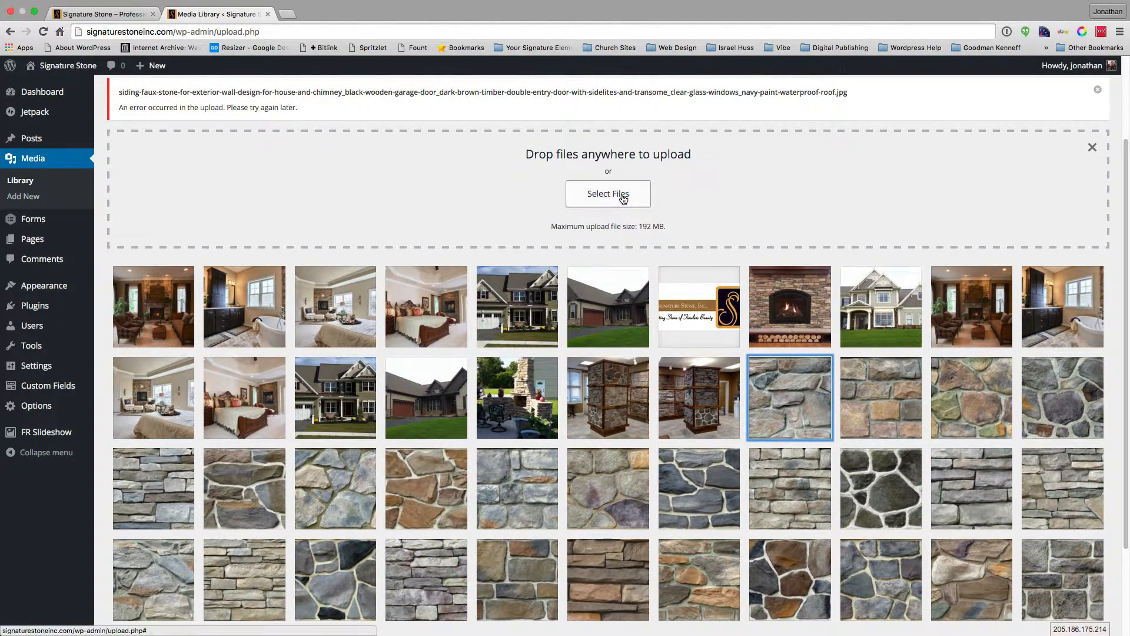
# Browse to the Documents folder in the upload file dialog
pyautogui.click(623, 199)
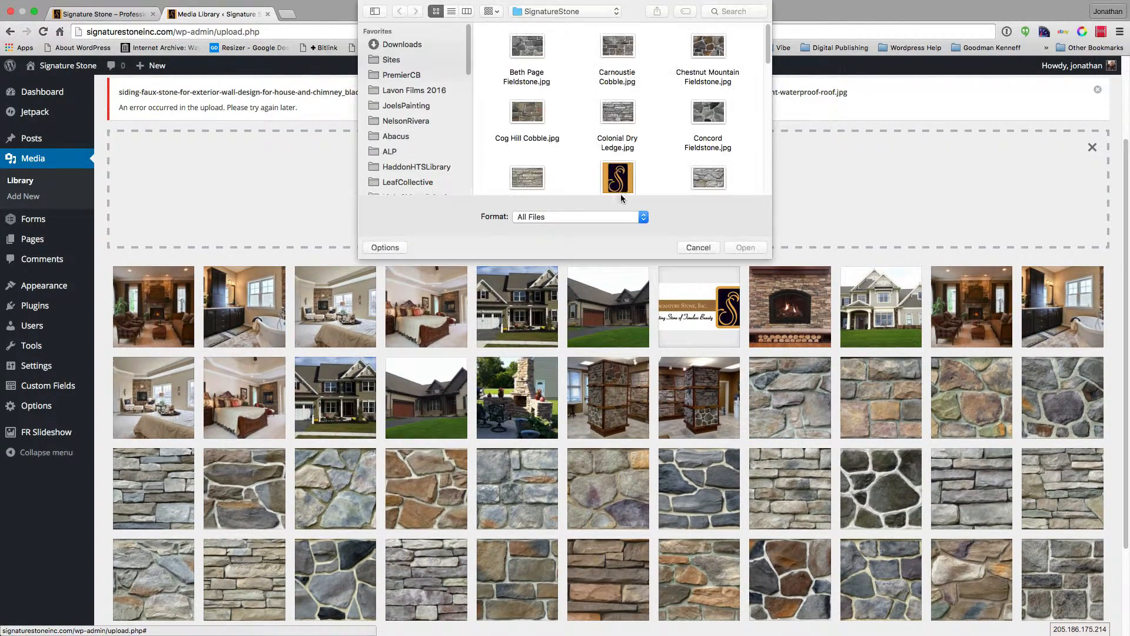
pyautogui.scroll(-10, 527, 82)
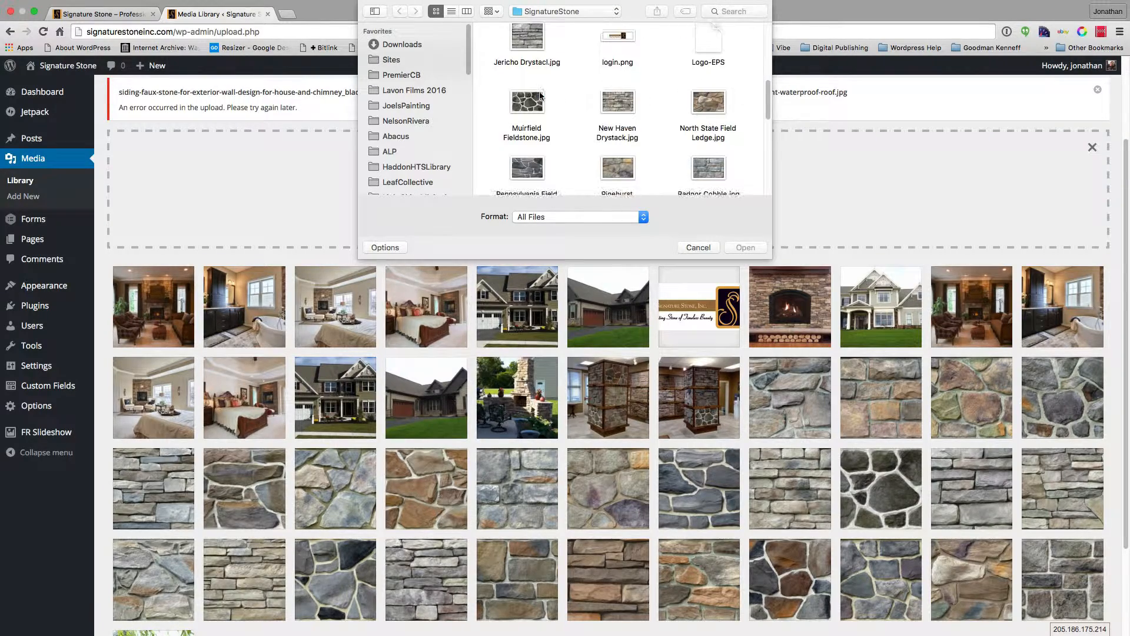
pyautogui.scroll(-10, 541, 95)
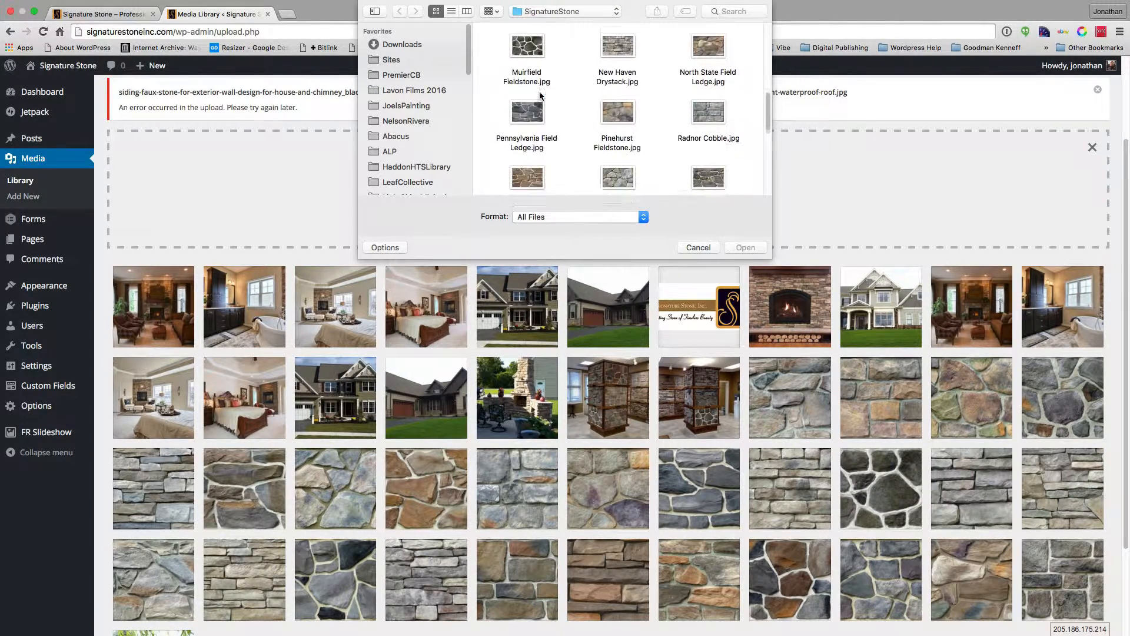
pyautogui.scroll(-5, 540, 95)
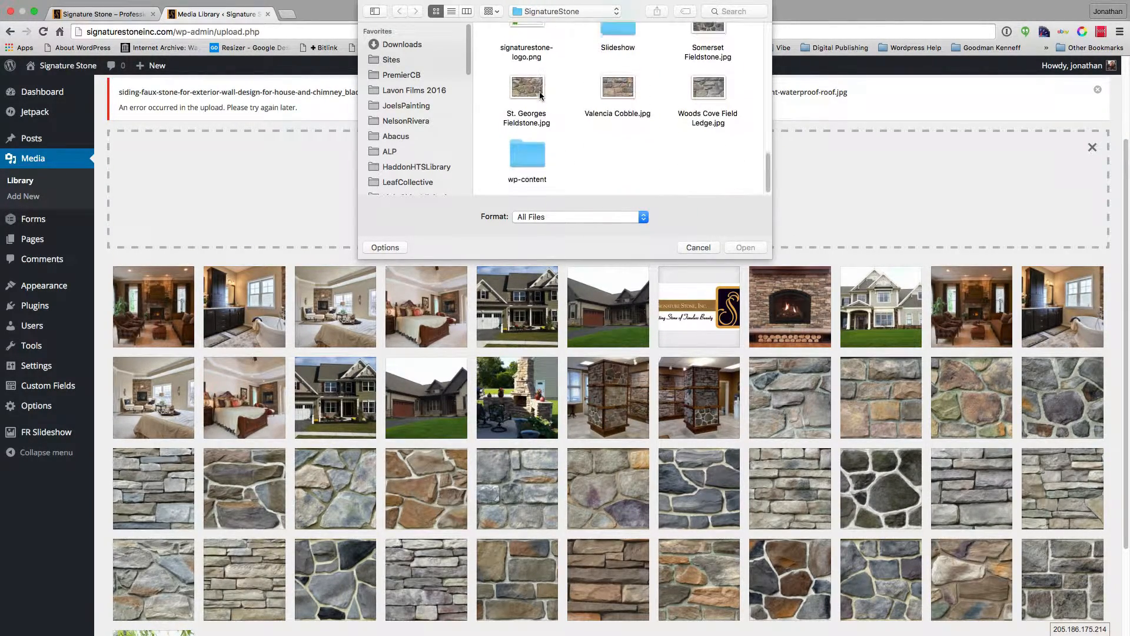
pyautogui.scroll(20, 581, 83)
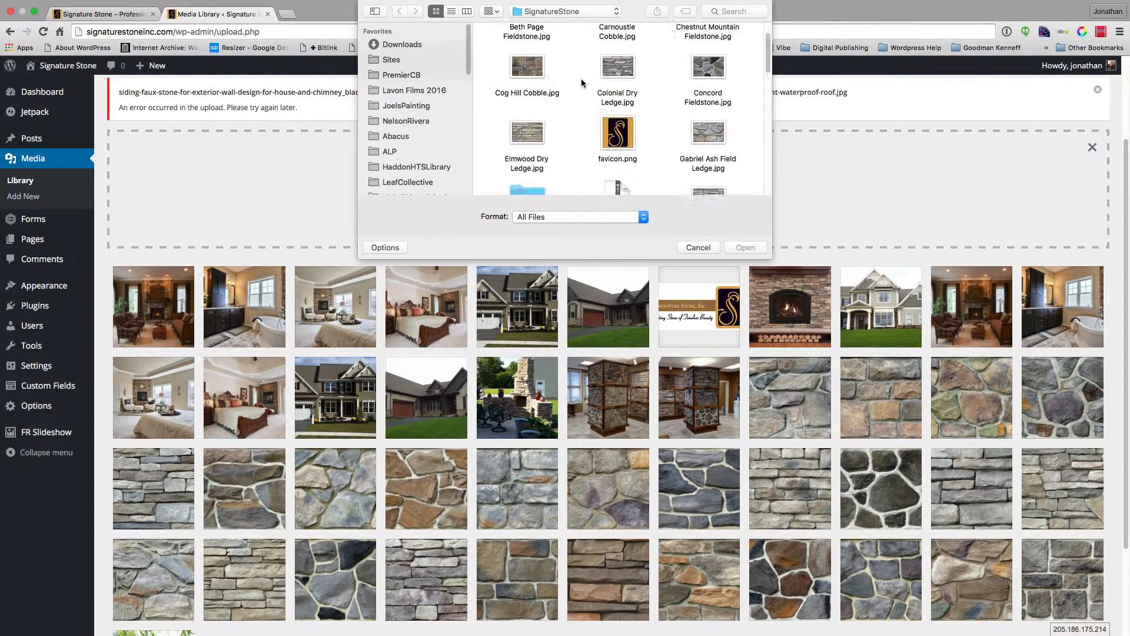
pyautogui.scroll(-6, 406, 126)
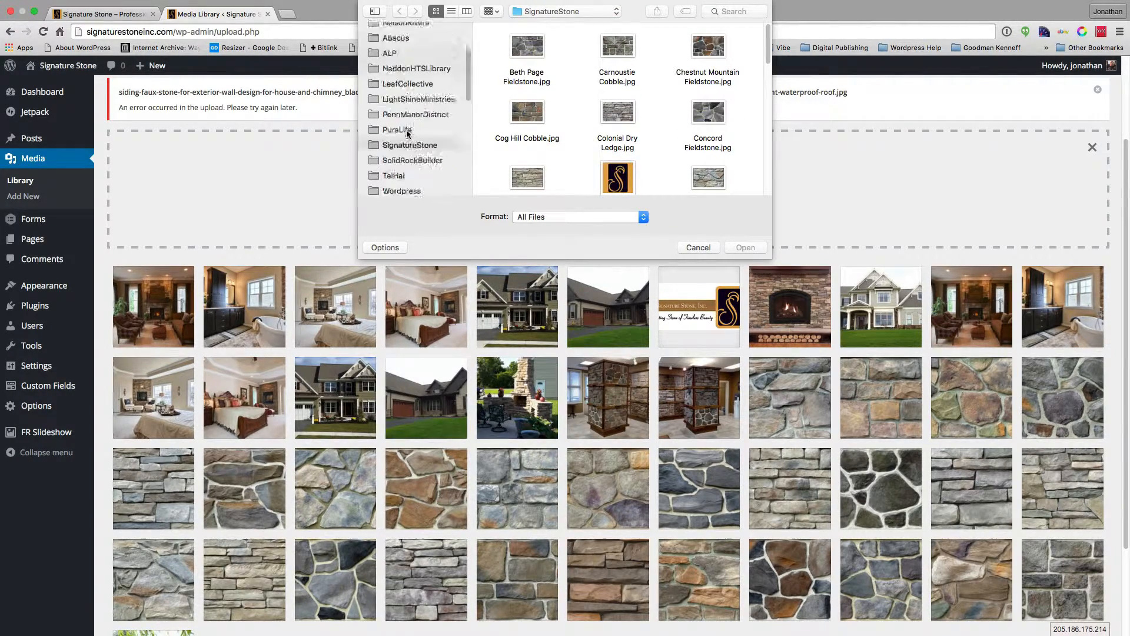
pyautogui.scroll(-3, 396, 166)
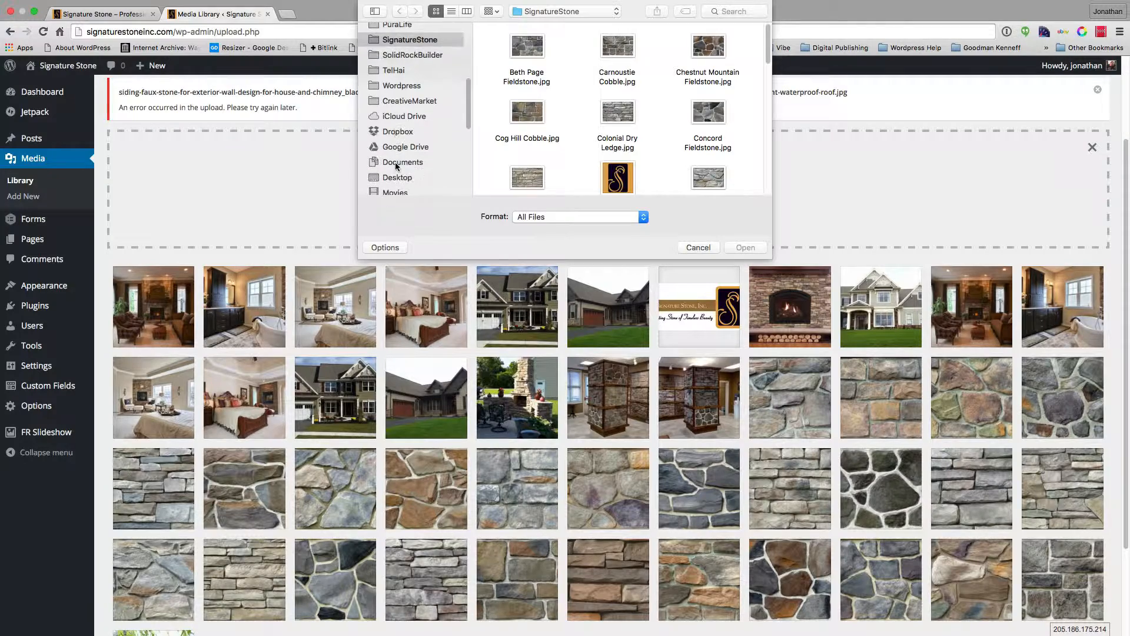
pyautogui.click(404, 160)
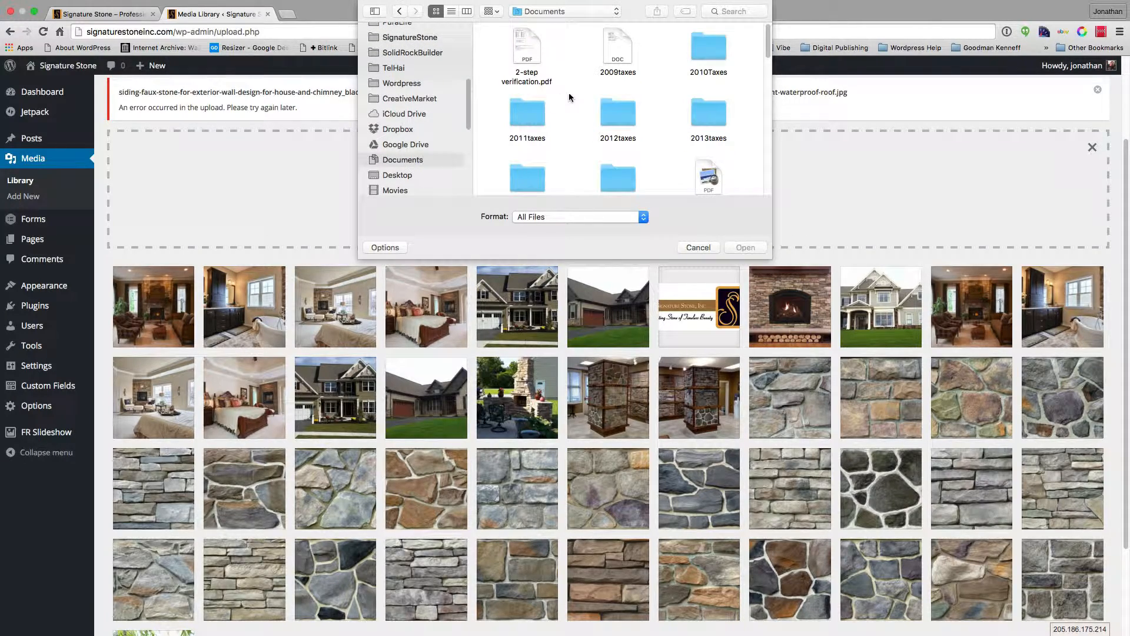
pyautogui.scroll(-8, 569, 97)
pyautogui.scroll(-4, 569, 97)
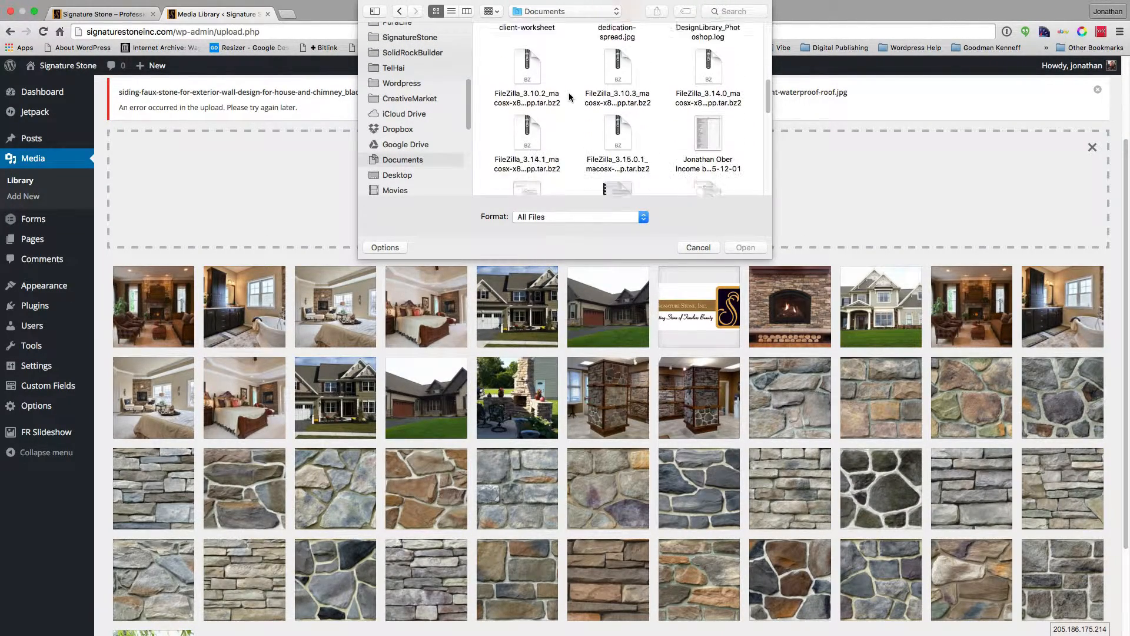
# Upload the second resume PDF from Documents, chosen in list view
pyautogui.click(452, 11)
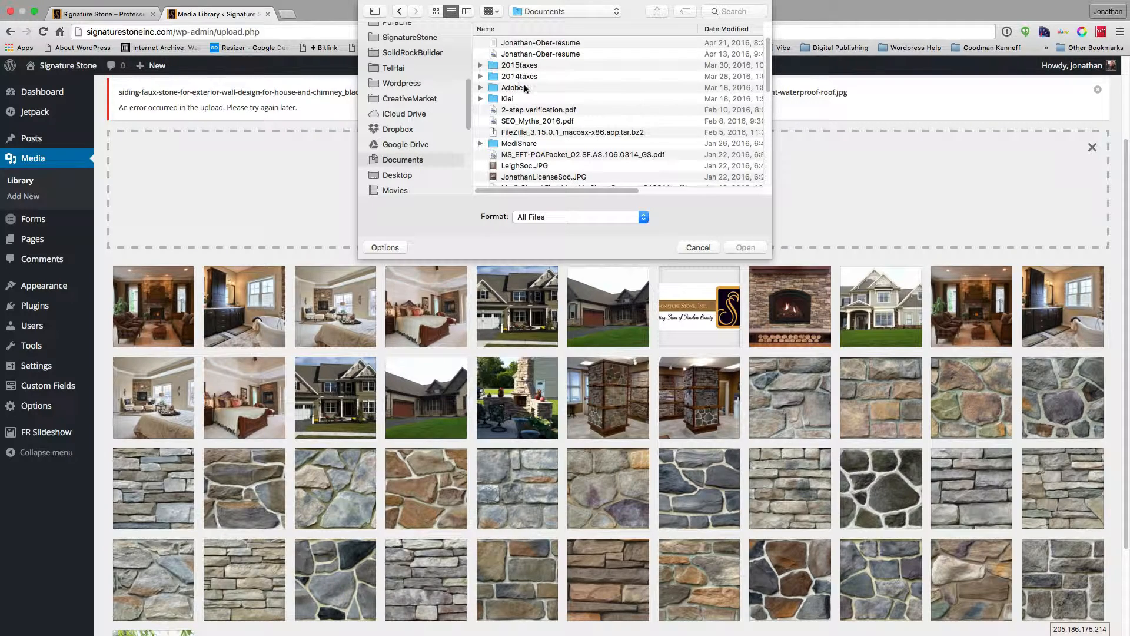
pyautogui.click(559, 42)
pyautogui.hscroll(5, 559, 44)
pyautogui.hscroll(3, 559, 45)
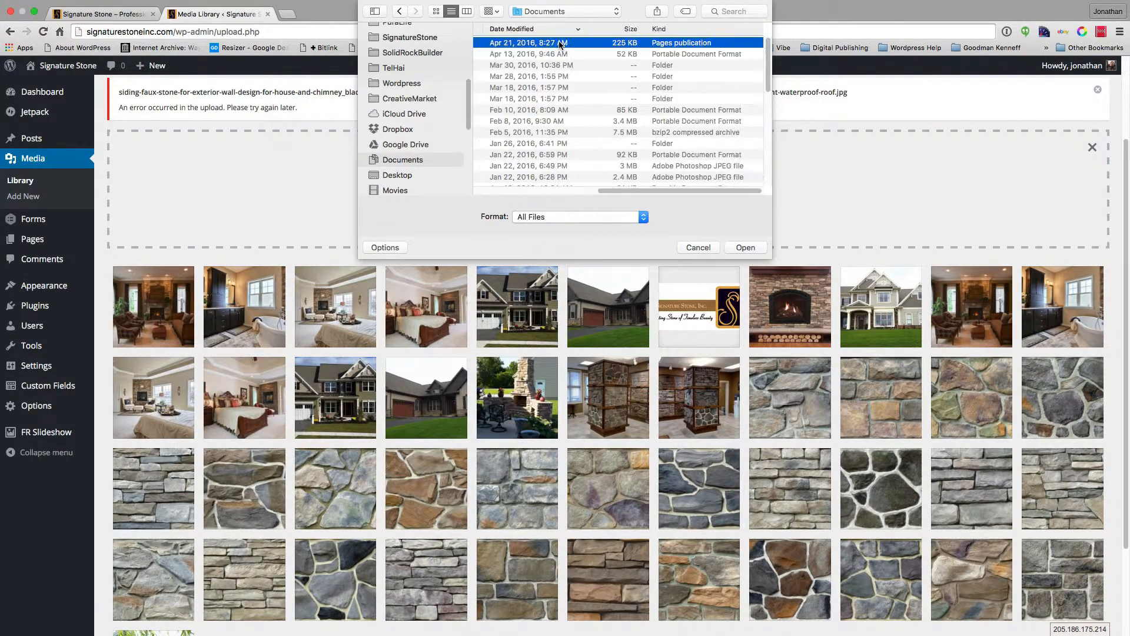
pyautogui.hscroll(-8, 559, 44)
pyautogui.click(524, 53)
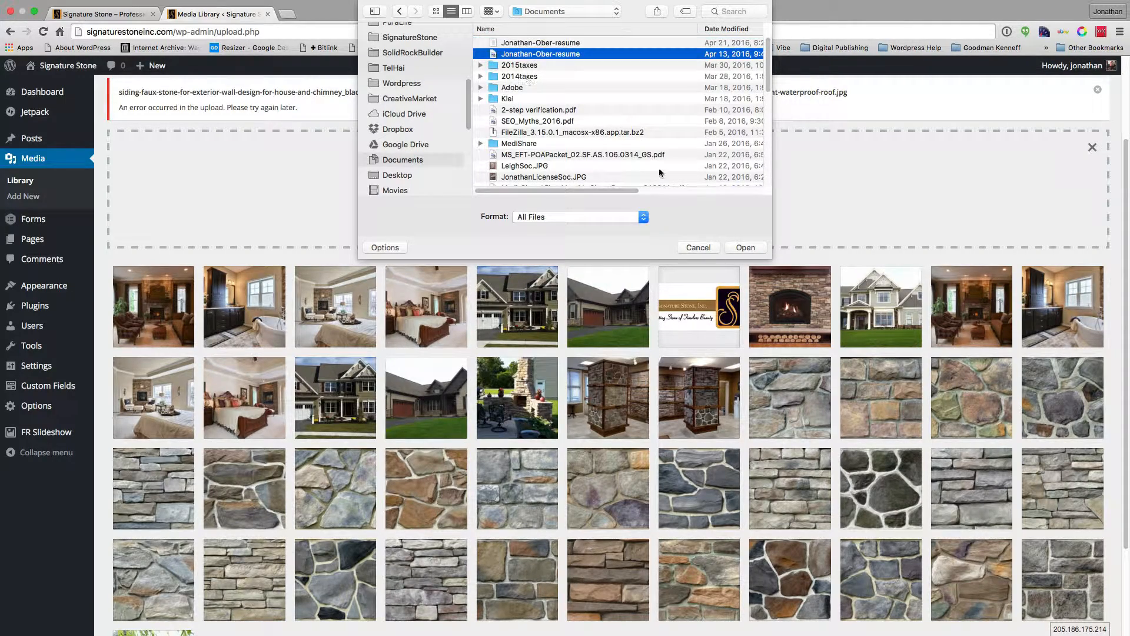
pyautogui.click(740, 246)
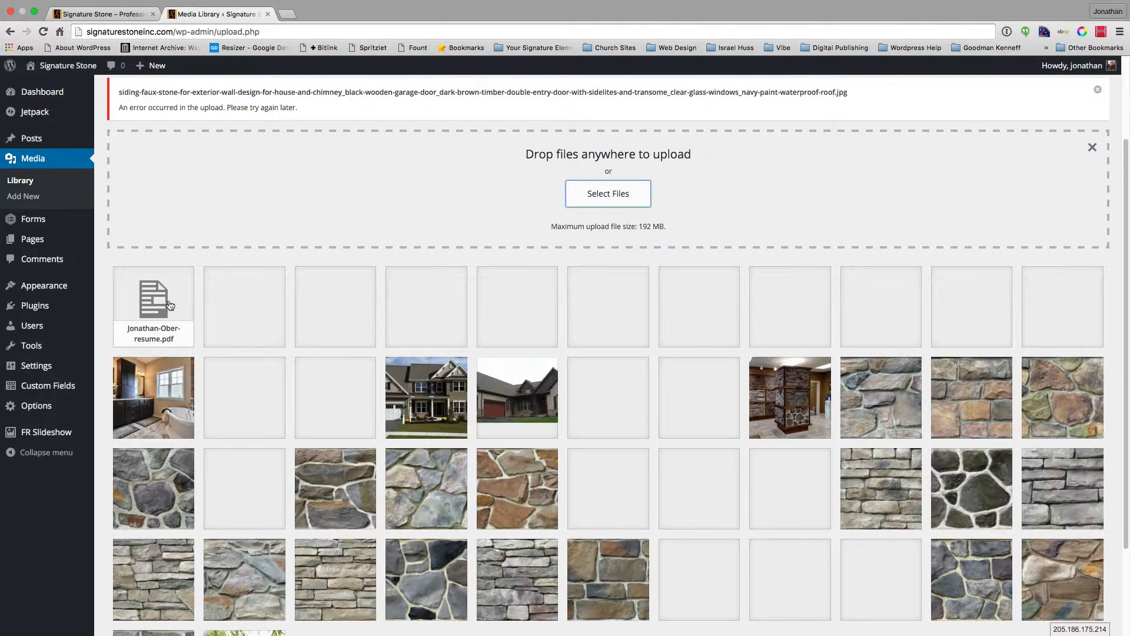
# Open the resume PDF's file URL in a new tab, view its 3 pages, then close it
pyautogui.click(160, 302)
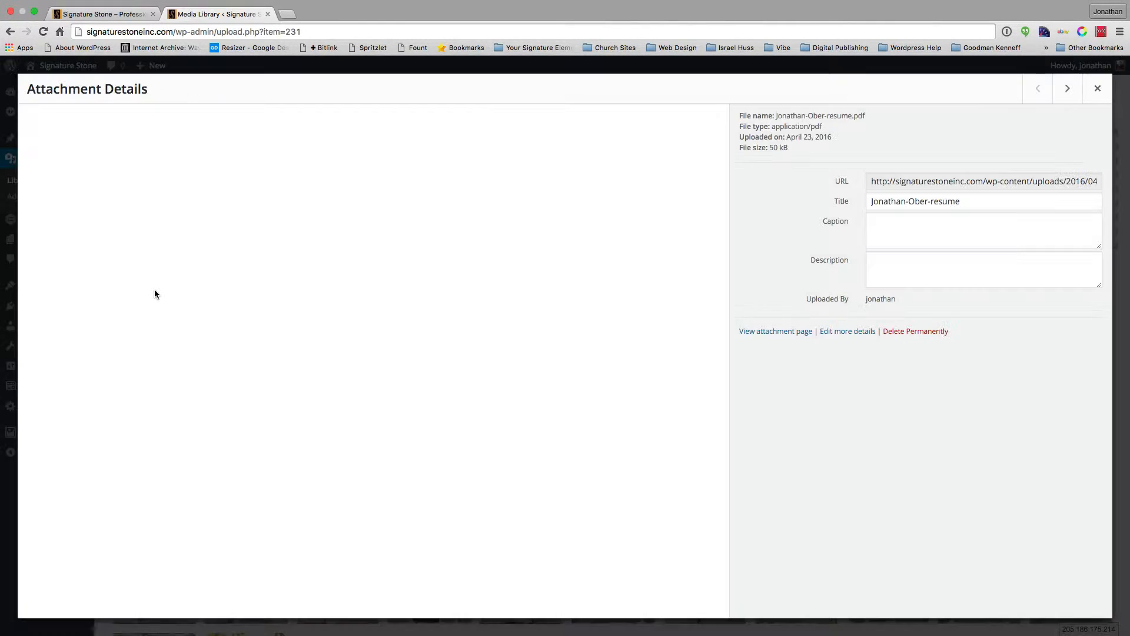
pyautogui.click(958, 182)
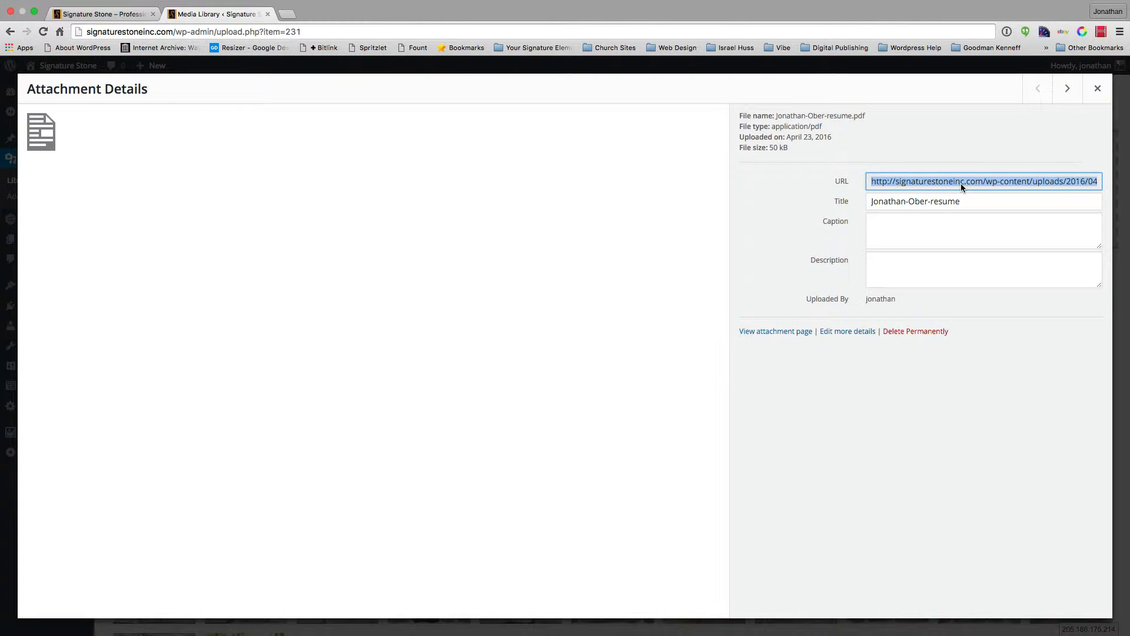
pyautogui.press('super+t')
pyautogui.write('http://signaturestoneinc.com/wp-content/uploads/2016/04/Jonathan-Ober-resume.pdf')
pyautogui.press('Return')
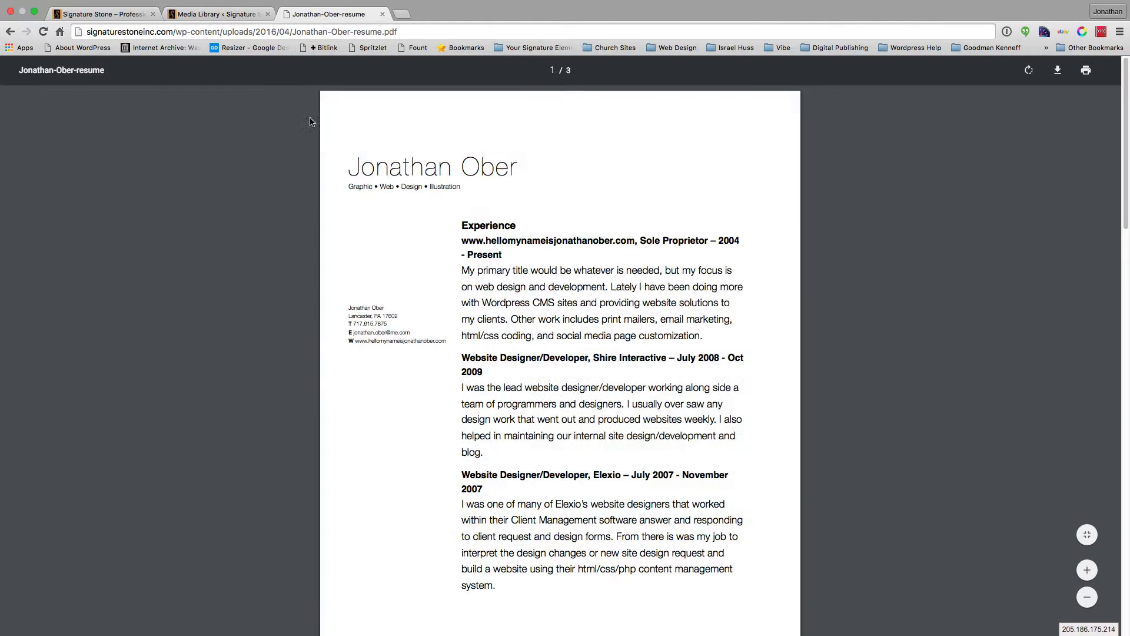
pyautogui.scroll(-15, 623, 332)
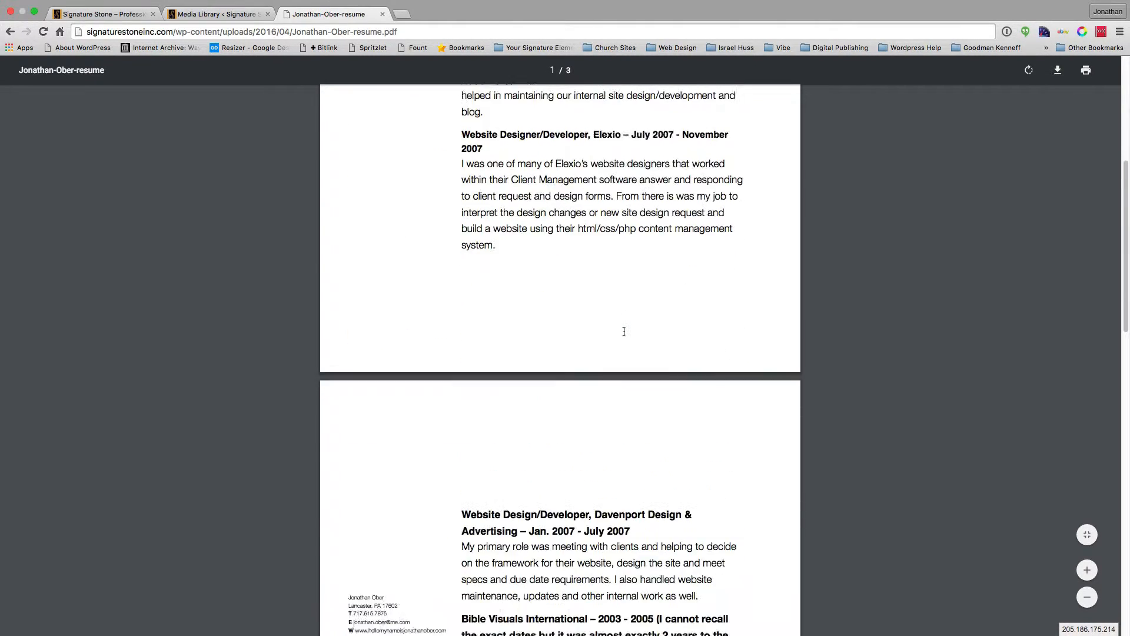
pyautogui.scroll(14, 624, 331)
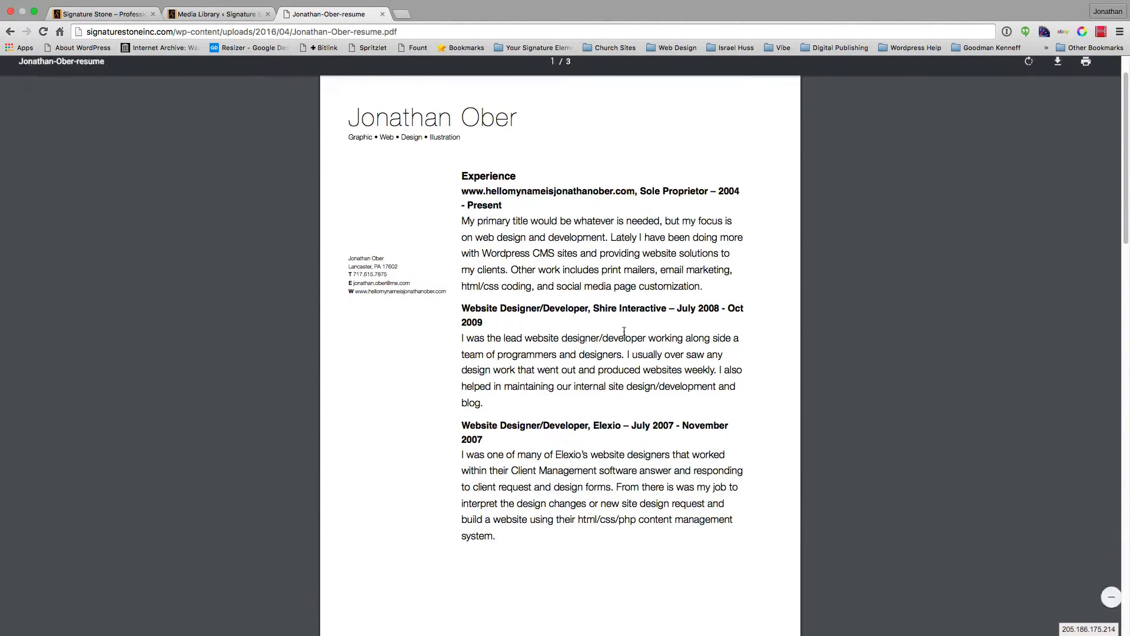
pyautogui.press('super+w')
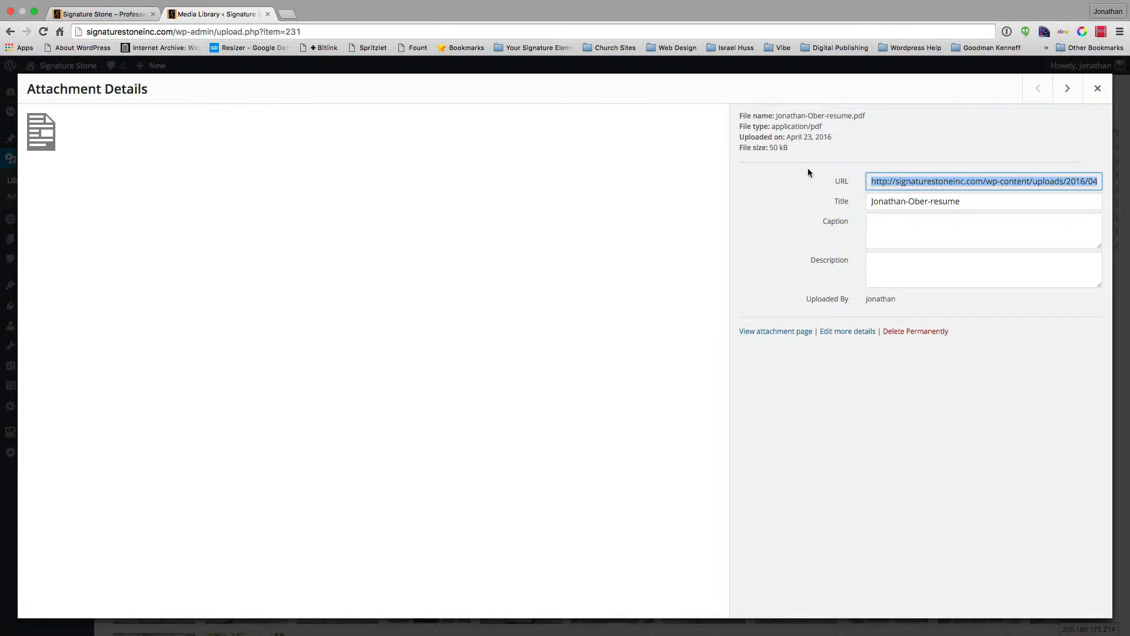
# Permanently delete the resume PDF and go to the Forms list
pyautogui.click(902, 332)
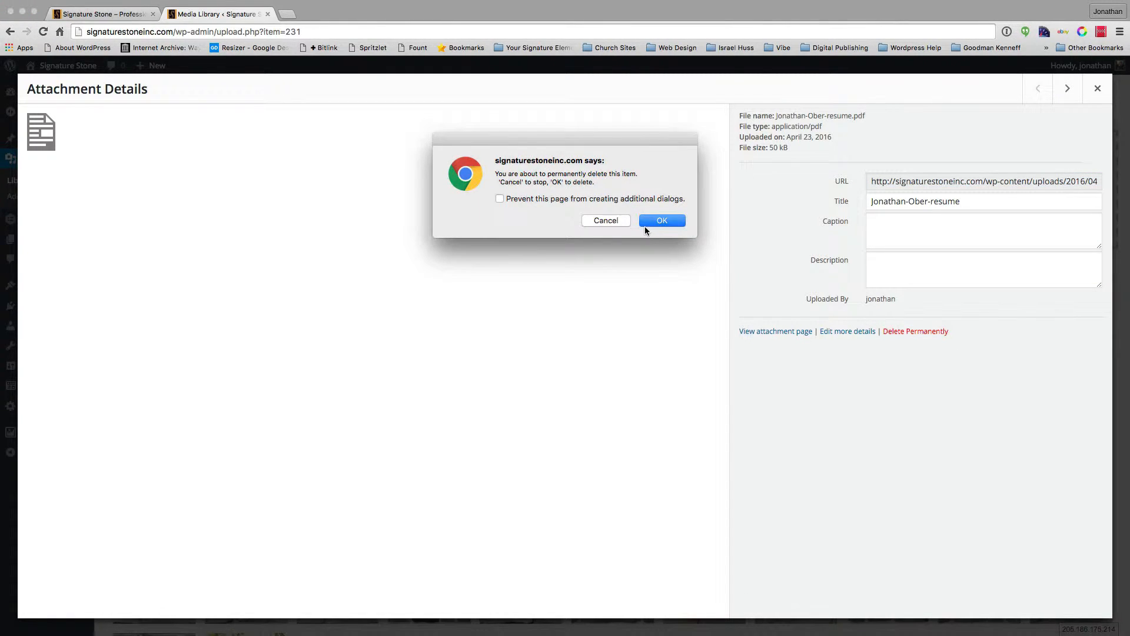
pyautogui.click(648, 224)
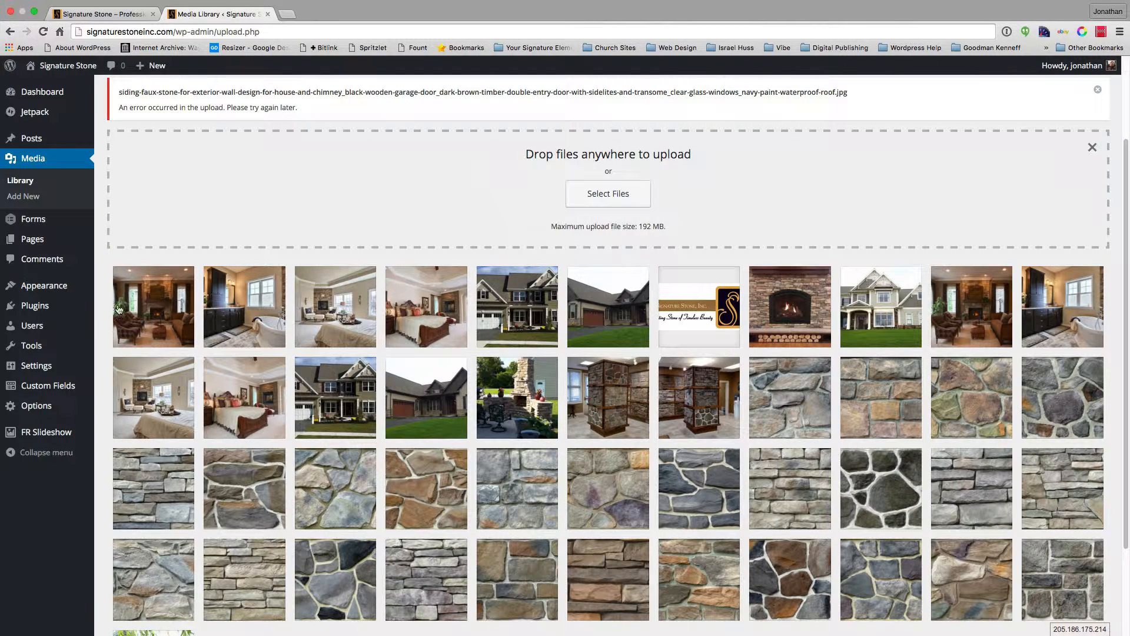
pyautogui.click(29, 224)
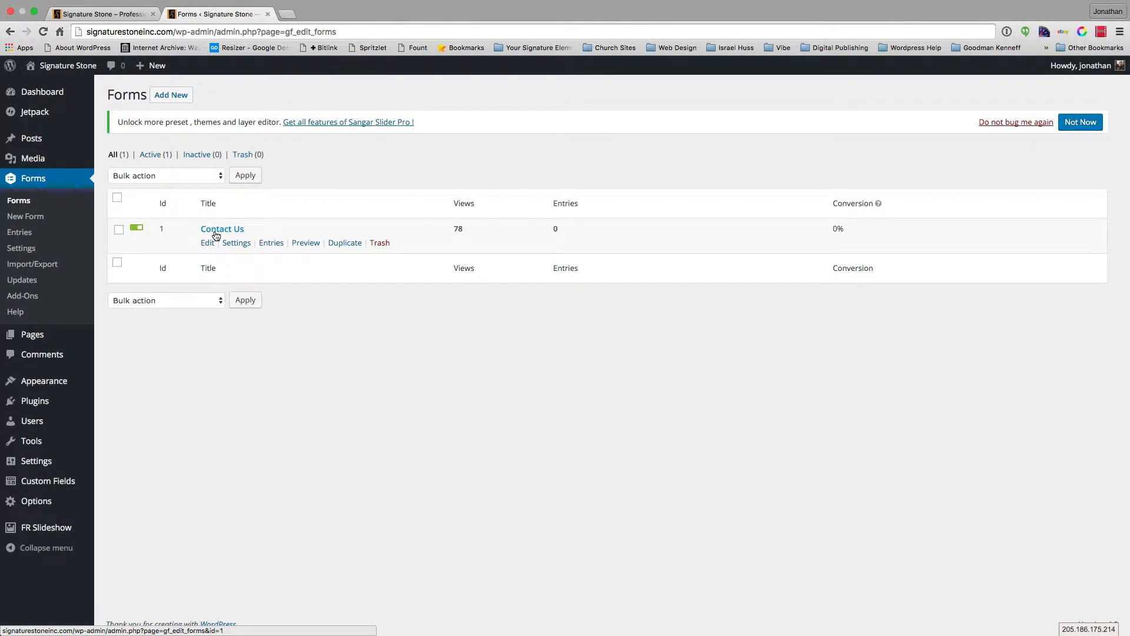
# Open the Contact Us form in the Form Editor, loading the site's Contact page in the other tab
pyautogui.click(216, 233)
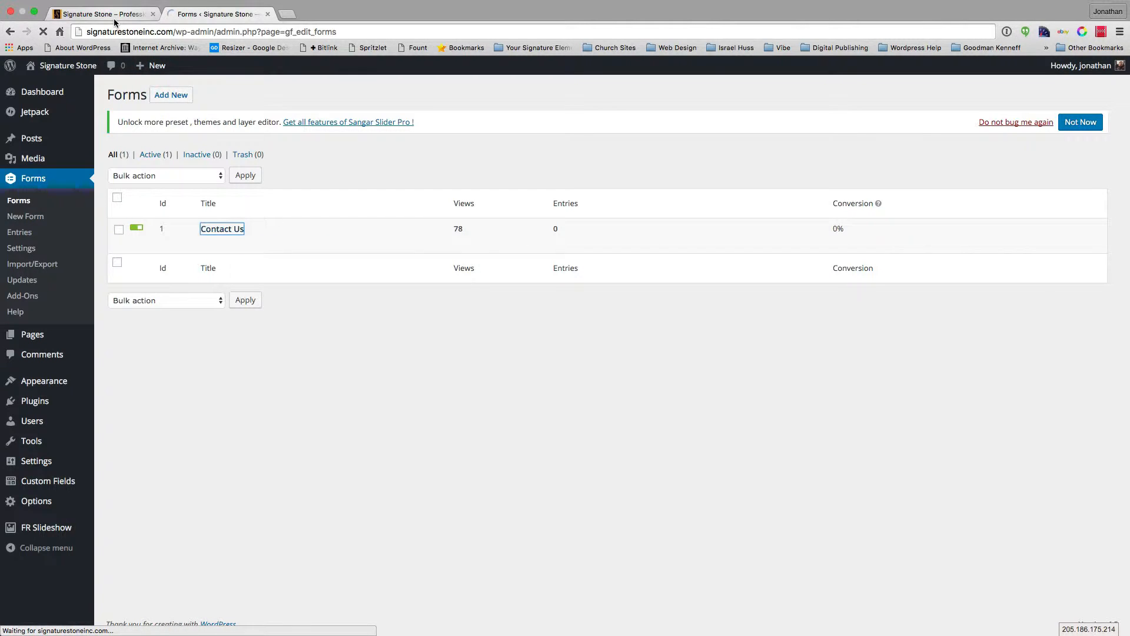
pyautogui.click(119, 18)
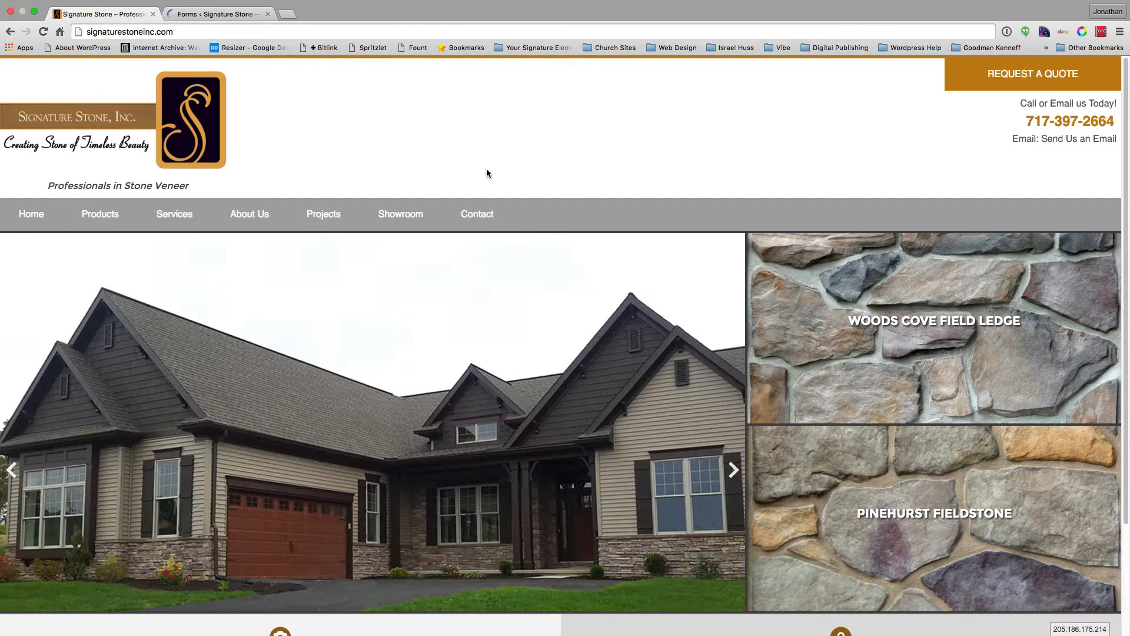
pyautogui.click(477, 214)
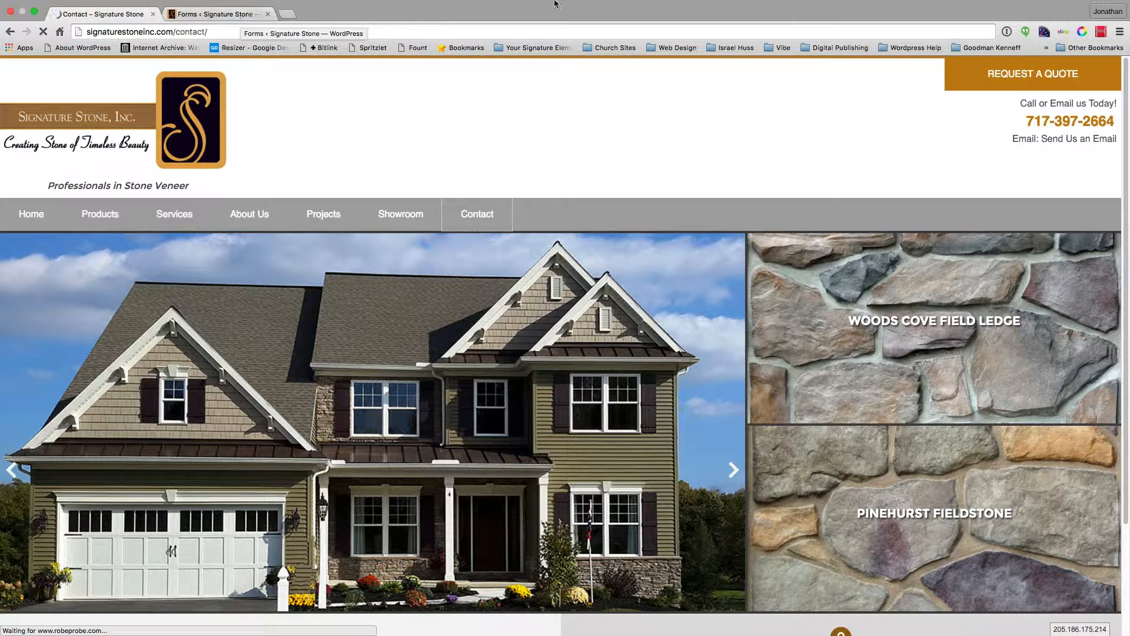
pyautogui.click(968, 6)
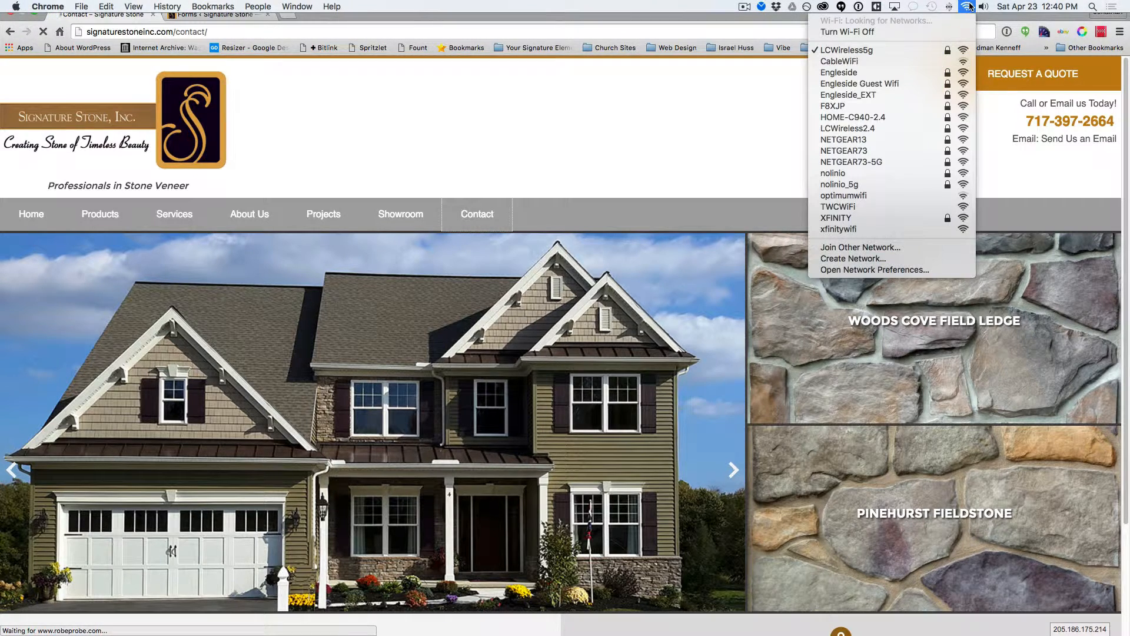
pyautogui.click(969, 6)
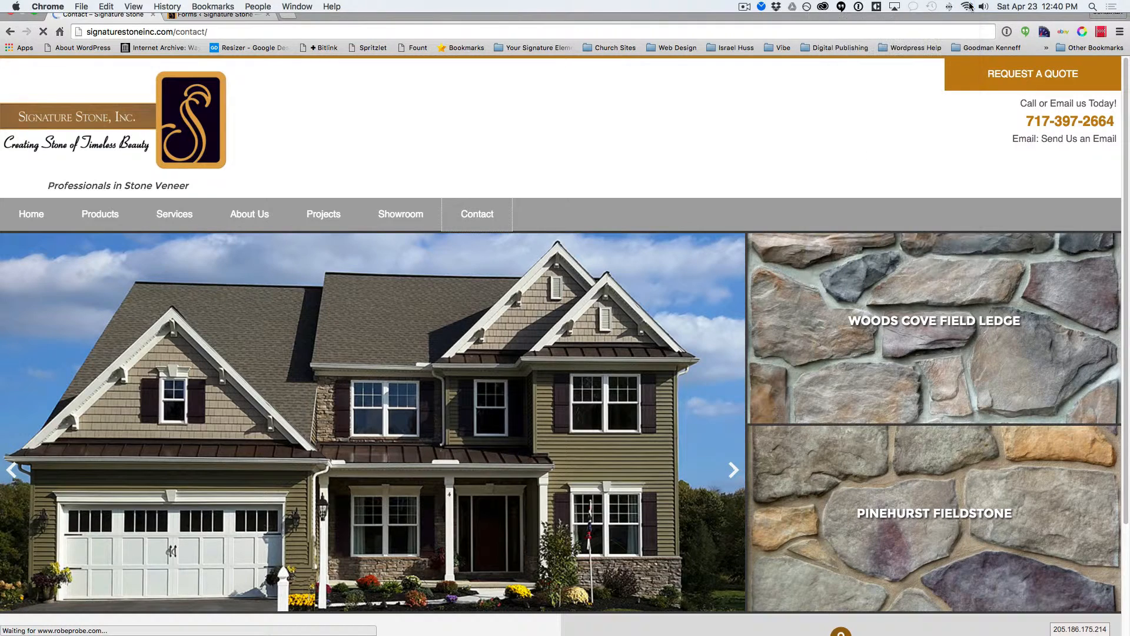
pyautogui.click(230, 17)
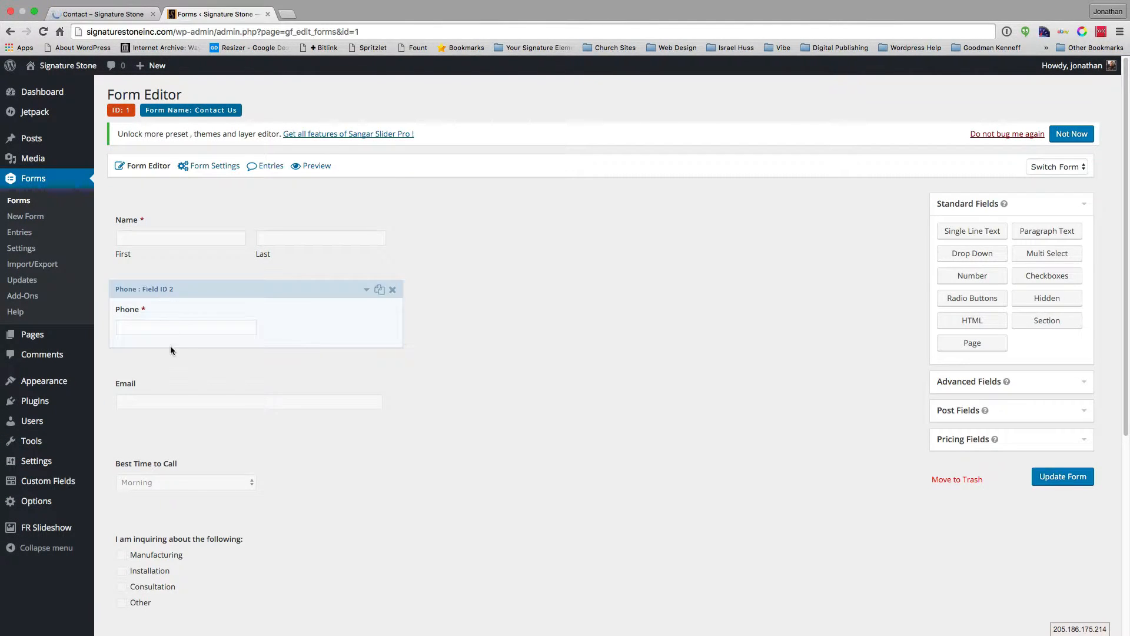
# Open and collapse the Phone field's settings, then drag the field away and back below Name
pyautogui.scroll(-5, 185, 468)
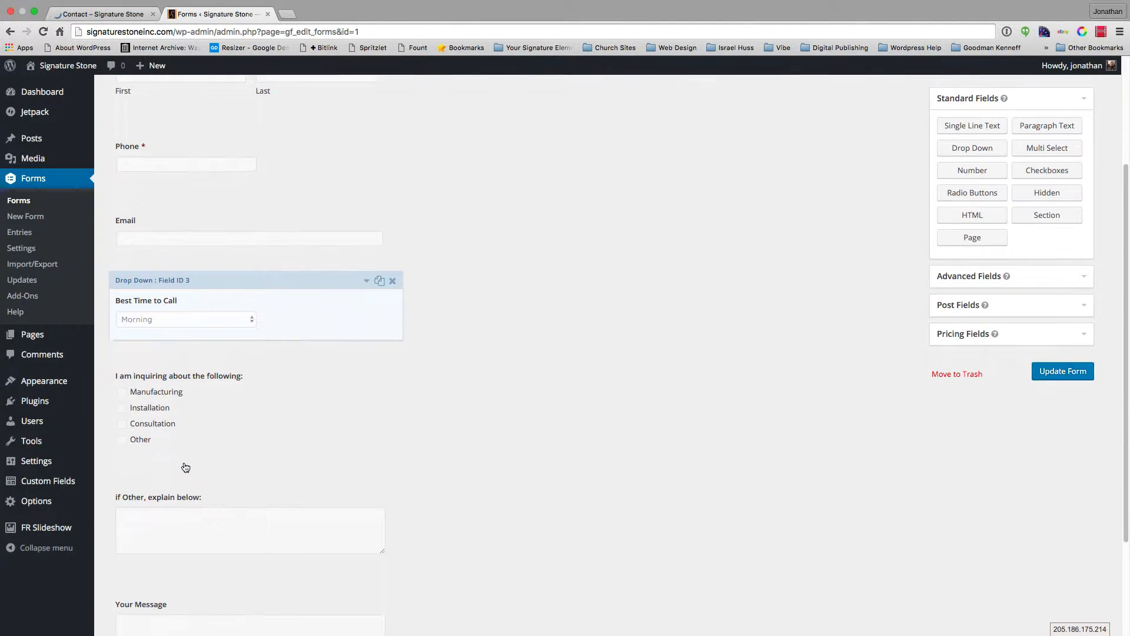
pyautogui.scroll(-3, 184, 464)
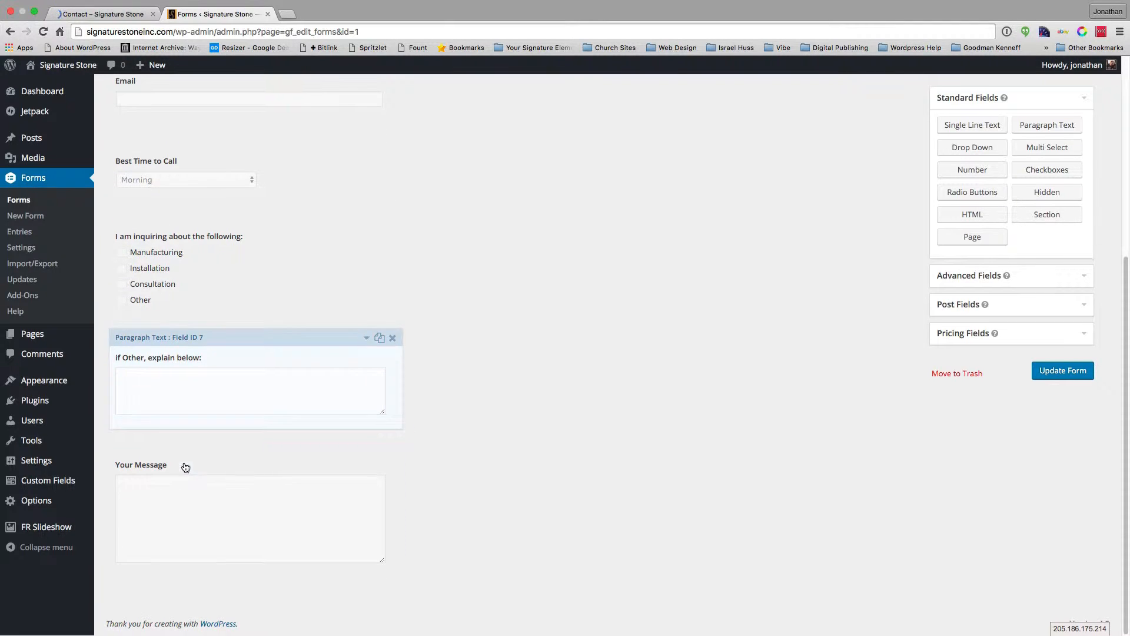
pyautogui.scroll(8, 185, 467)
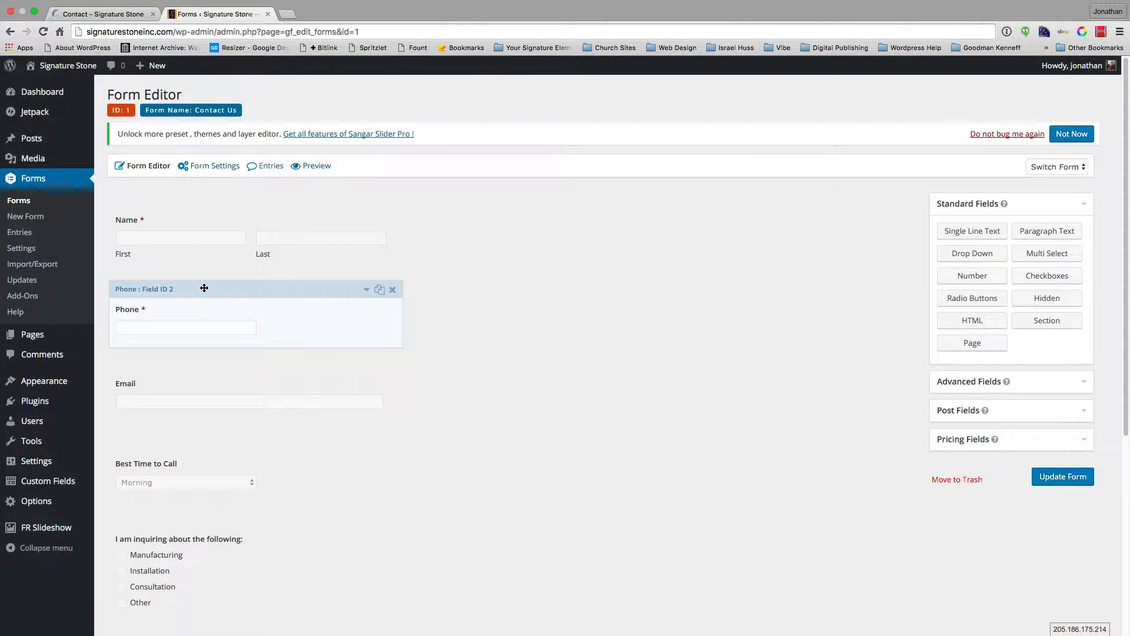
pyautogui.click(204, 287)
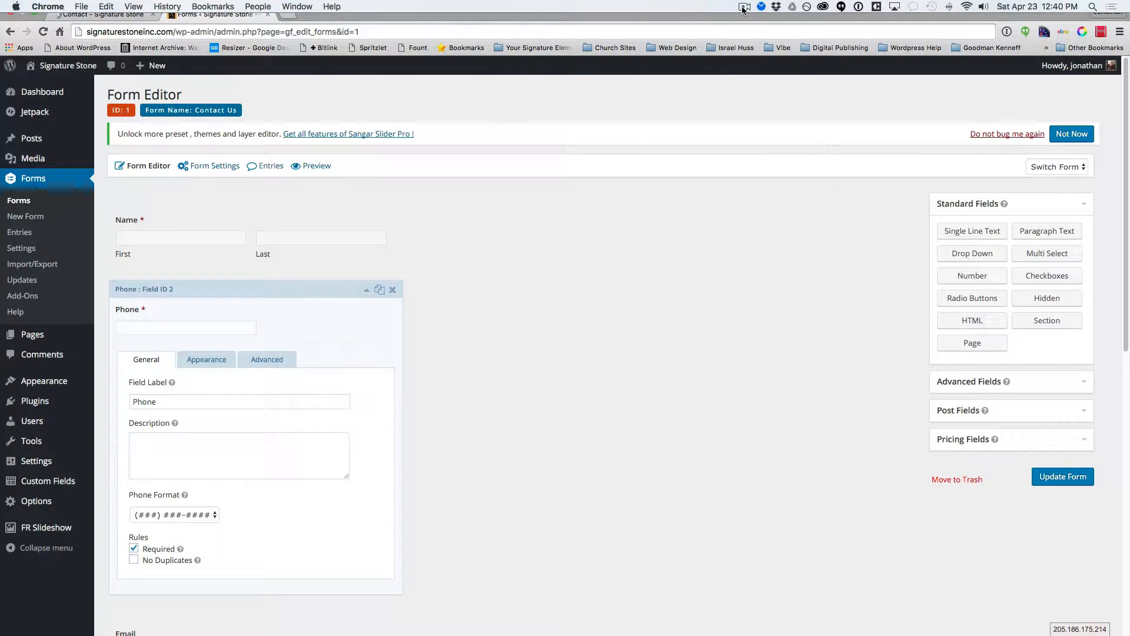
pyautogui.click(744, 8)
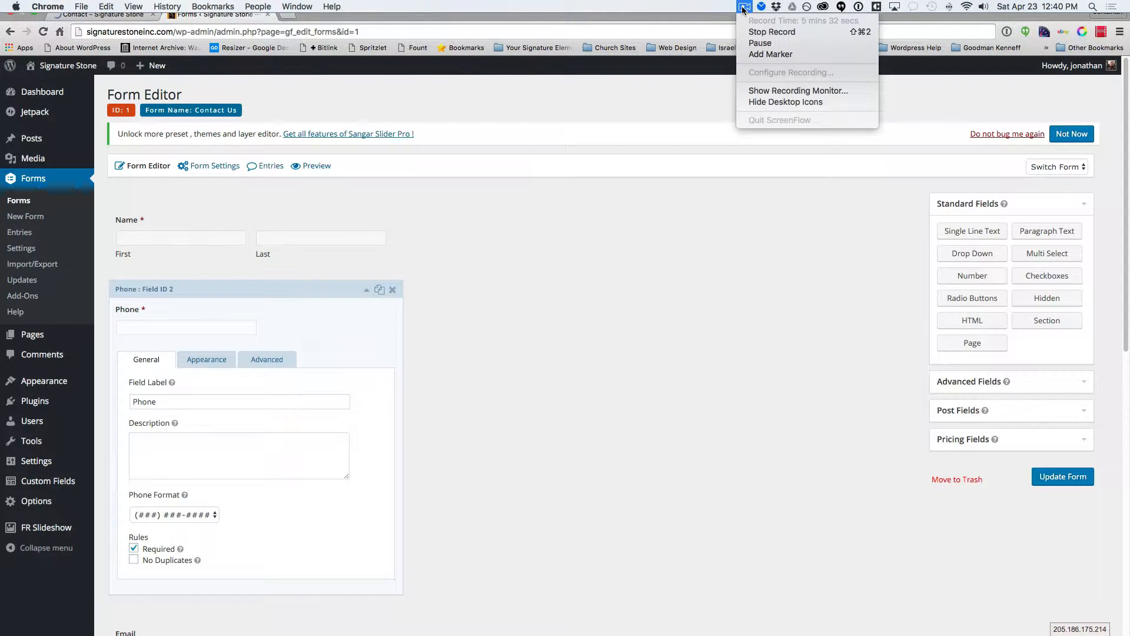
pyautogui.click(754, 44)
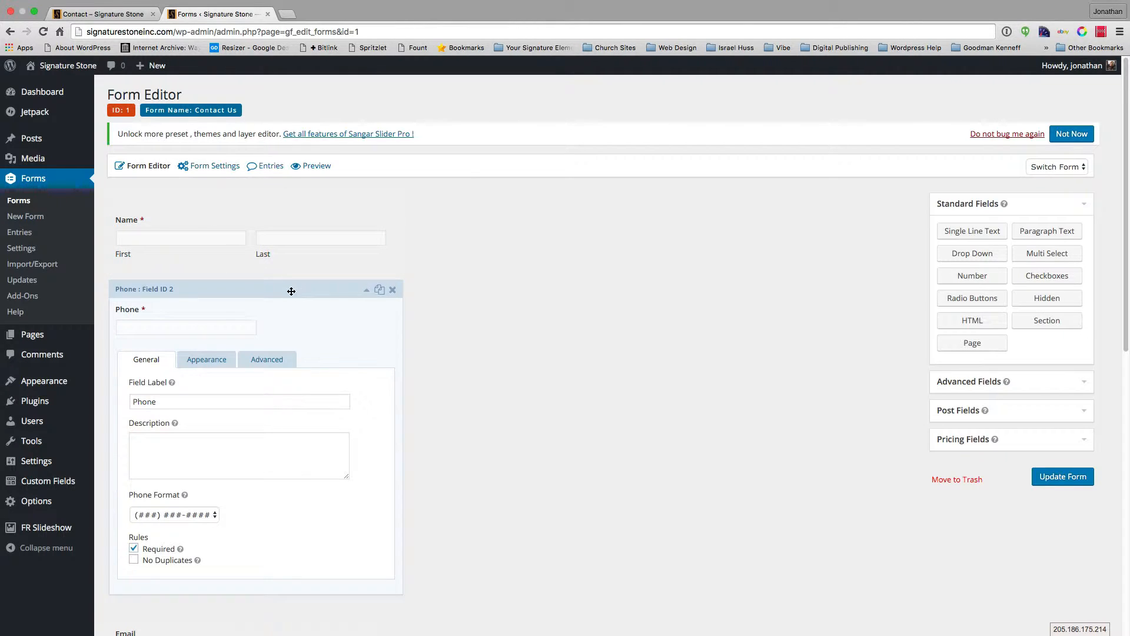
pyautogui.click(366, 290)
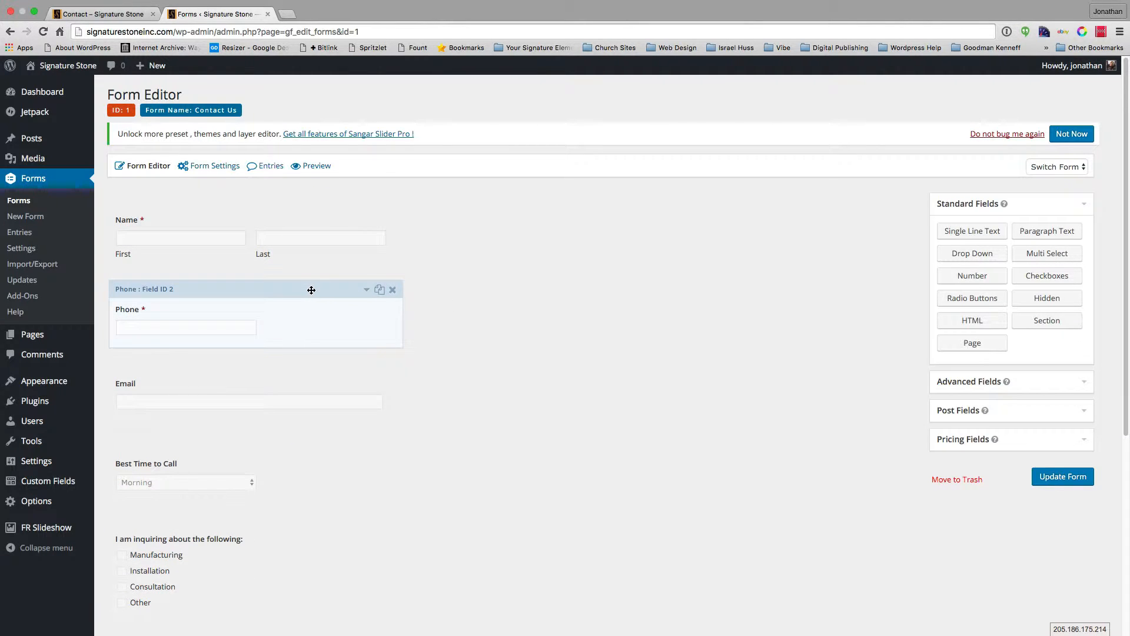
pyautogui.moveTo(311, 290); pyautogui.dragTo(323, 366)
pyautogui.moveTo(180, 369); pyautogui.dragTo(185, 320)
pyautogui.scroll(-5, 302, 418)
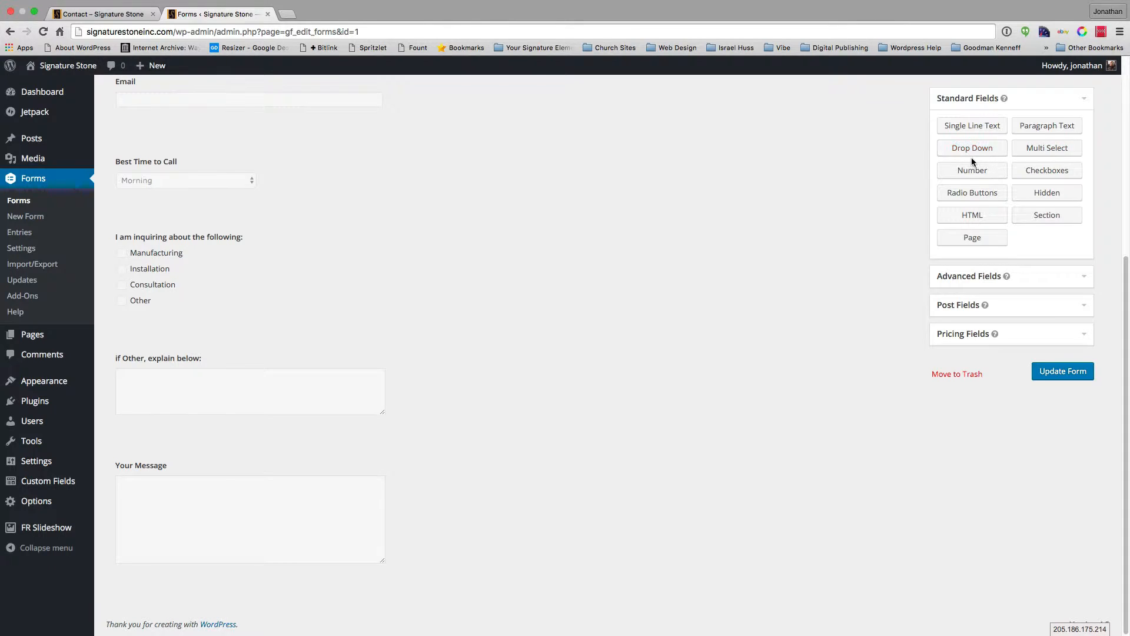
# Add a Single Line Text field at the end of the form labelled 'Project Budget ($)'
pyautogui.click(975, 129)
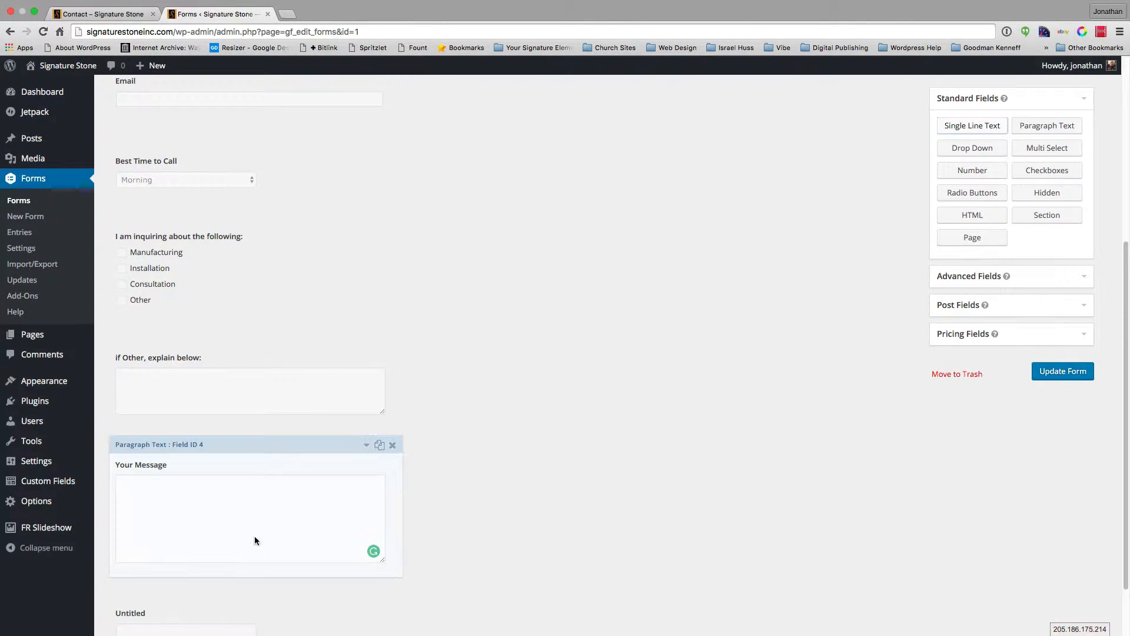
pyautogui.click(141, 613)
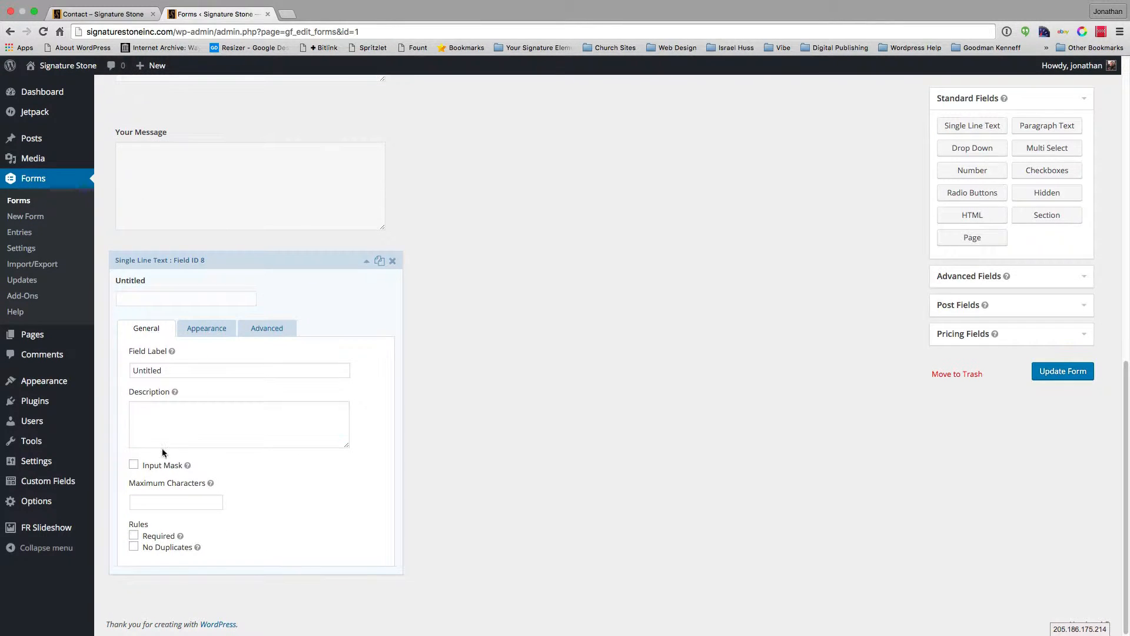
pyautogui.doubleClick(148, 370)
pyautogui.write('Pro')
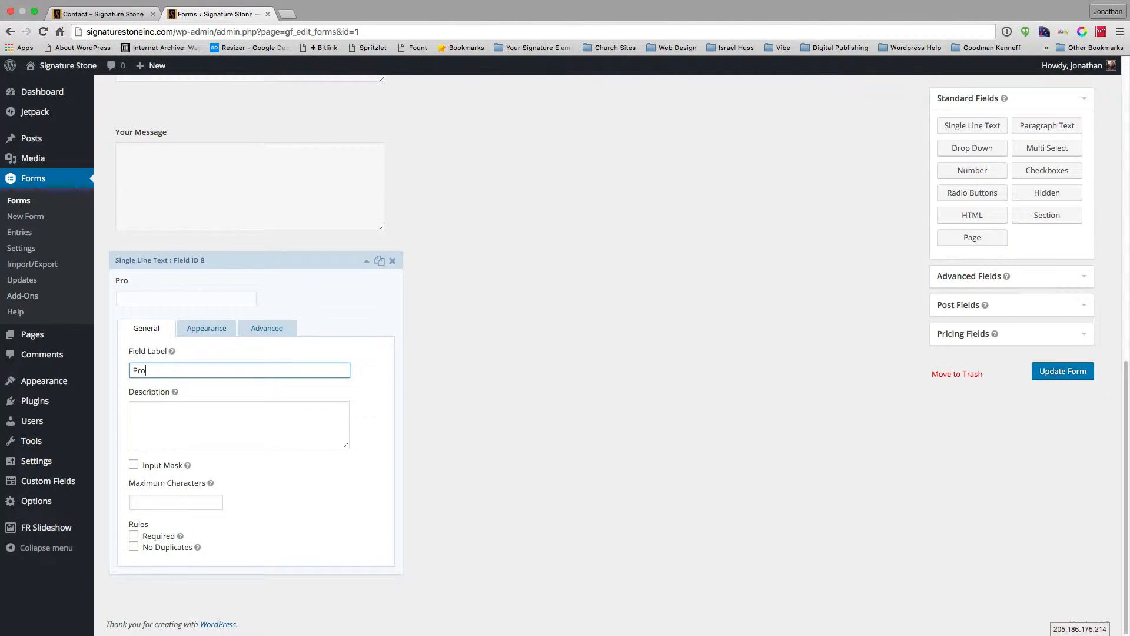
pyautogui.write('ject Budget ($')
# Adjust the budget field's required and character-limit options, save the form, and view the live Contact page
pyautogui.click(134, 535)
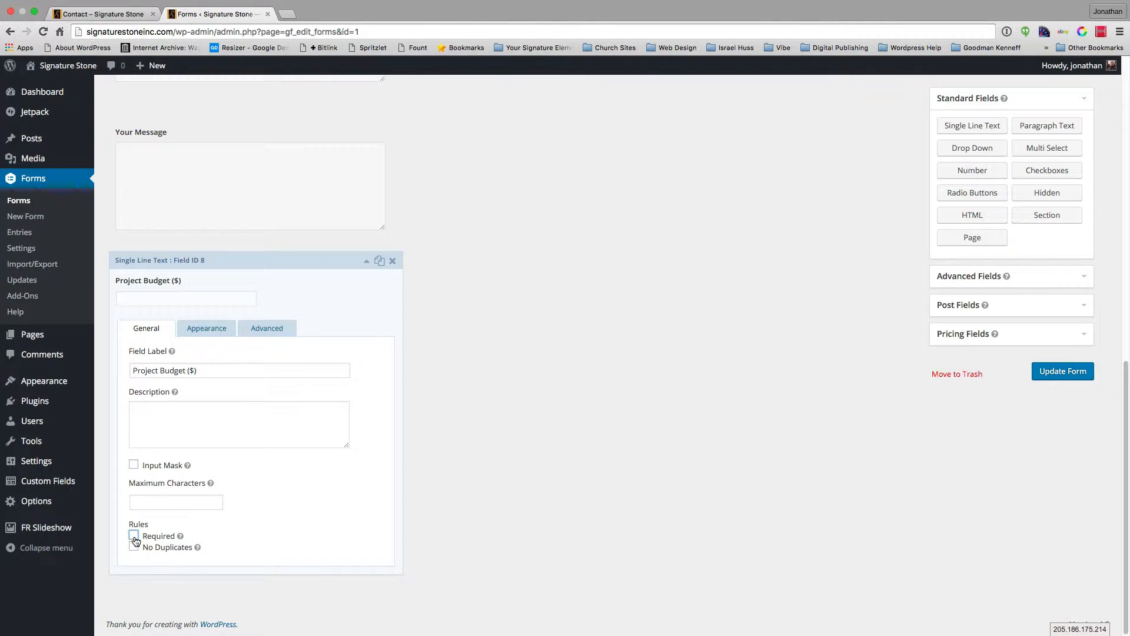
pyautogui.click(147, 500)
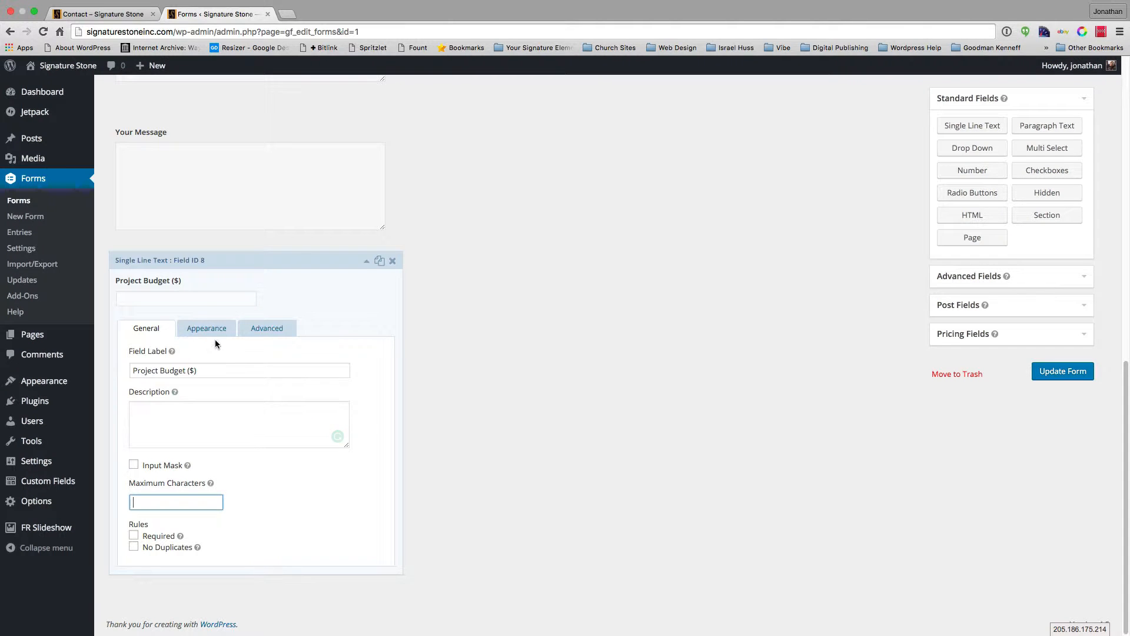
pyautogui.click(1068, 373)
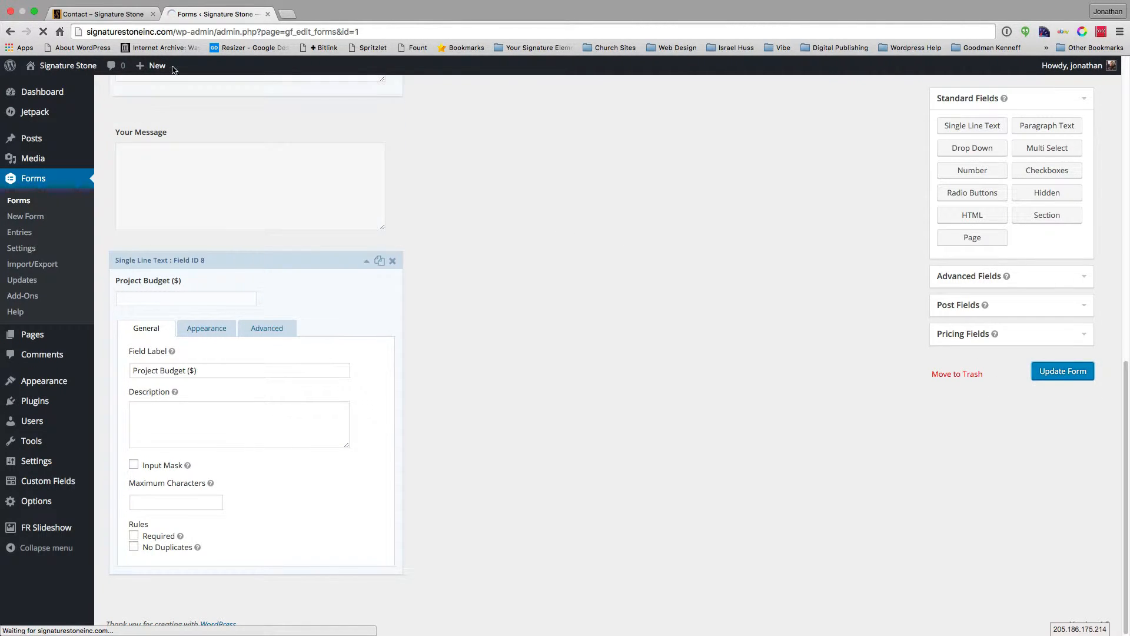
pyautogui.click(133, 14)
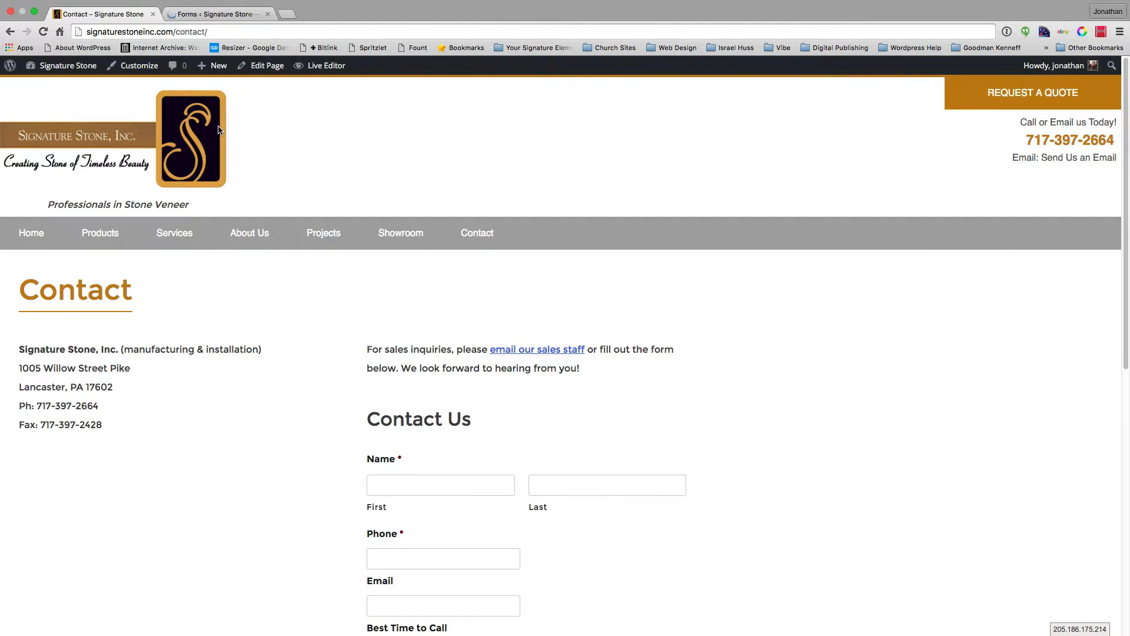
# Reload the live Contact page to check the new Project Budget ($) field, then return to the form editor
pyautogui.press('super+r')
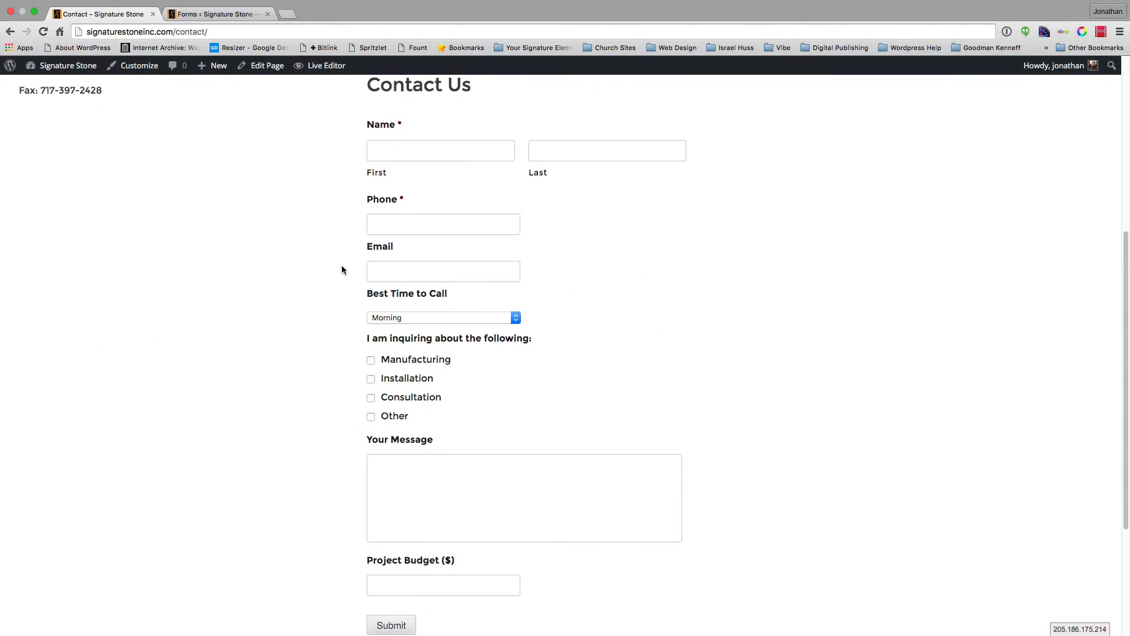
pyautogui.scroll(-2, 341, 270)
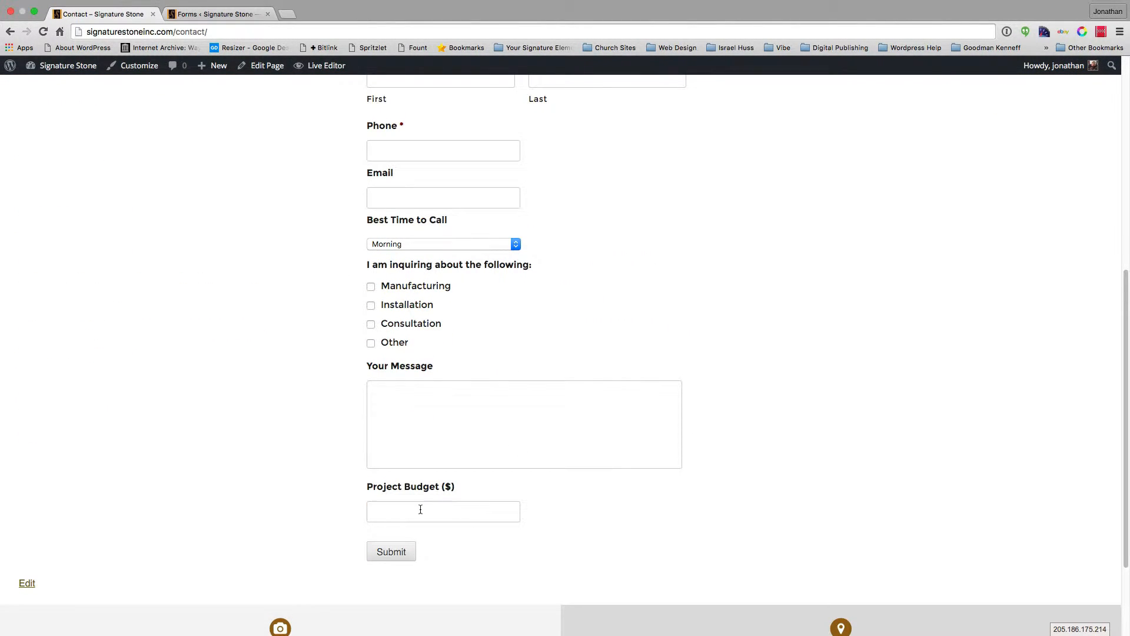
pyautogui.click(387, 510)
pyautogui.click(212, 15)
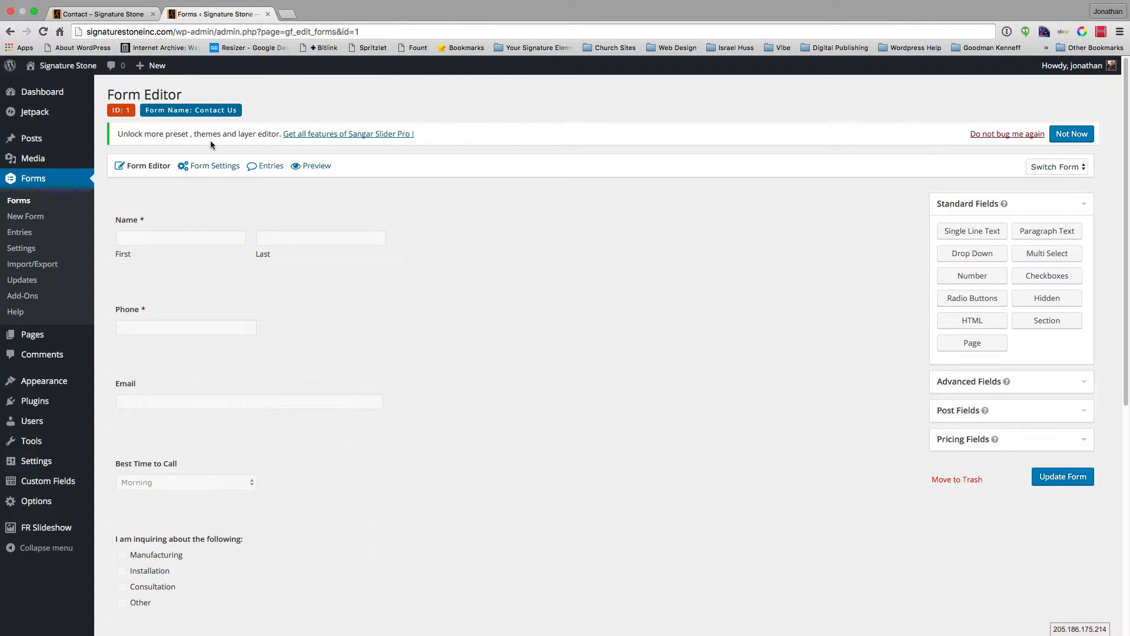
# Delete the Project Budget ($) field from the Contact Us form, confirm, and update the form
pyautogui.scroll(-6, 287, 261)
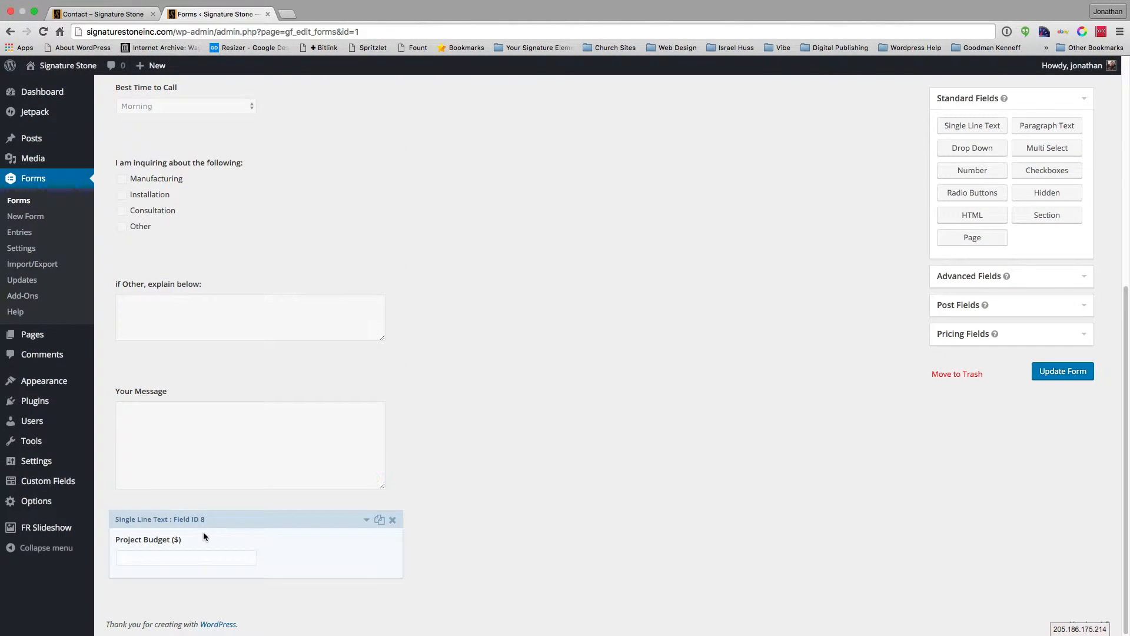
pyautogui.click(392, 521)
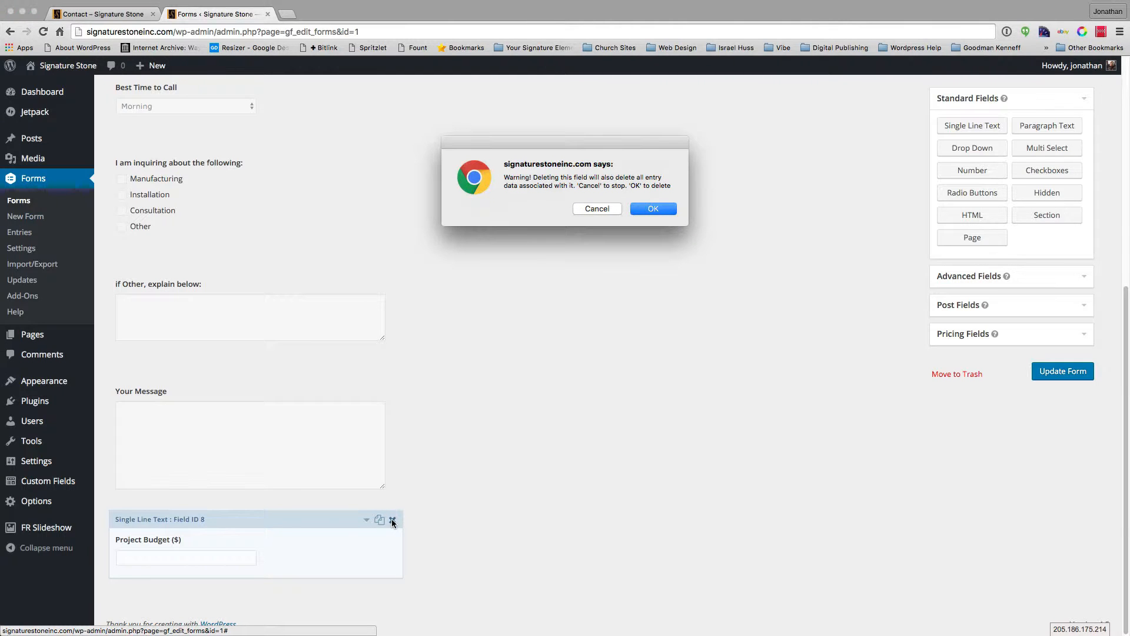
pyautogui.click(645, 210)
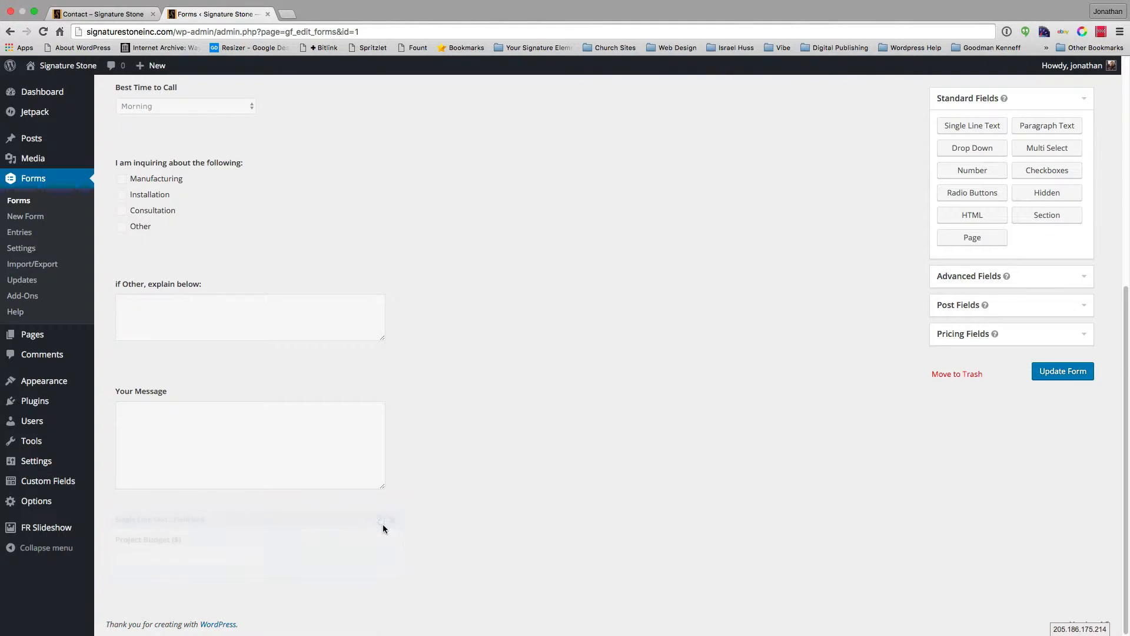
pyautogui.click(1049, 368)
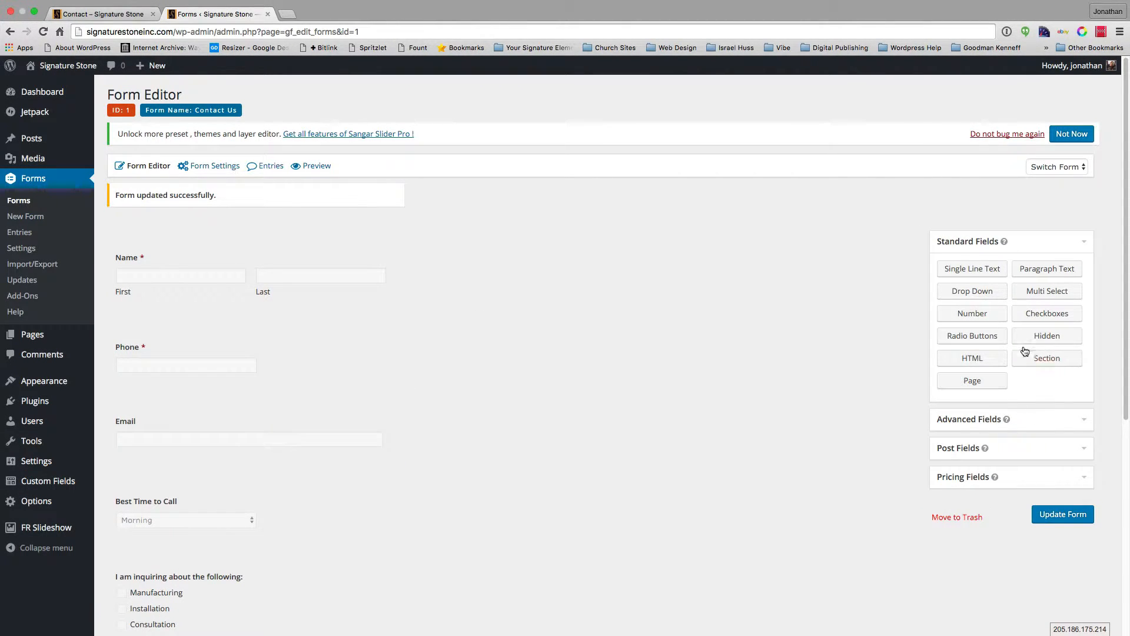
# Browse the Advanced, Pricing and Post Fields panels, then open the Contact Us form's entries list
pyautogui.click(1039, 425)
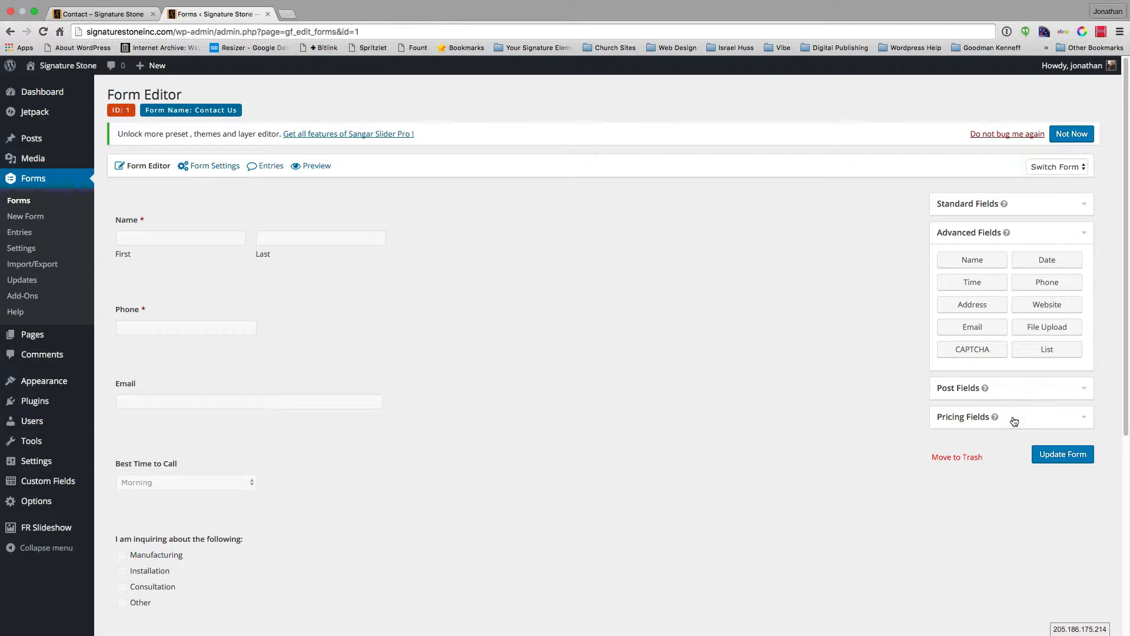
pyautogui.click(1013, 419)
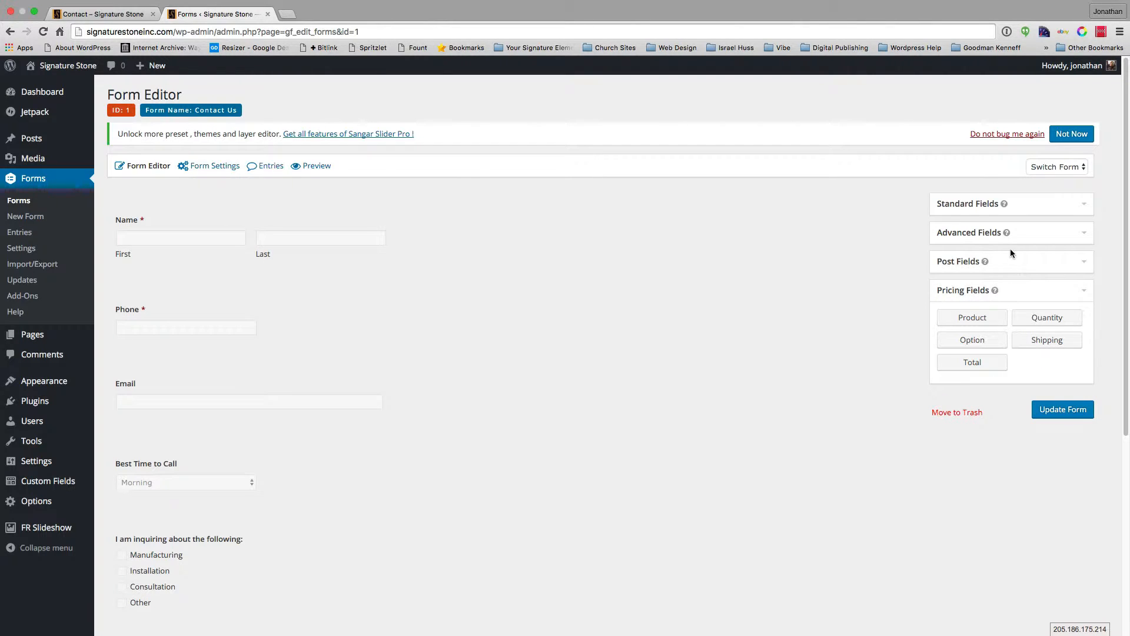
pyautogui.click(1008, 257)
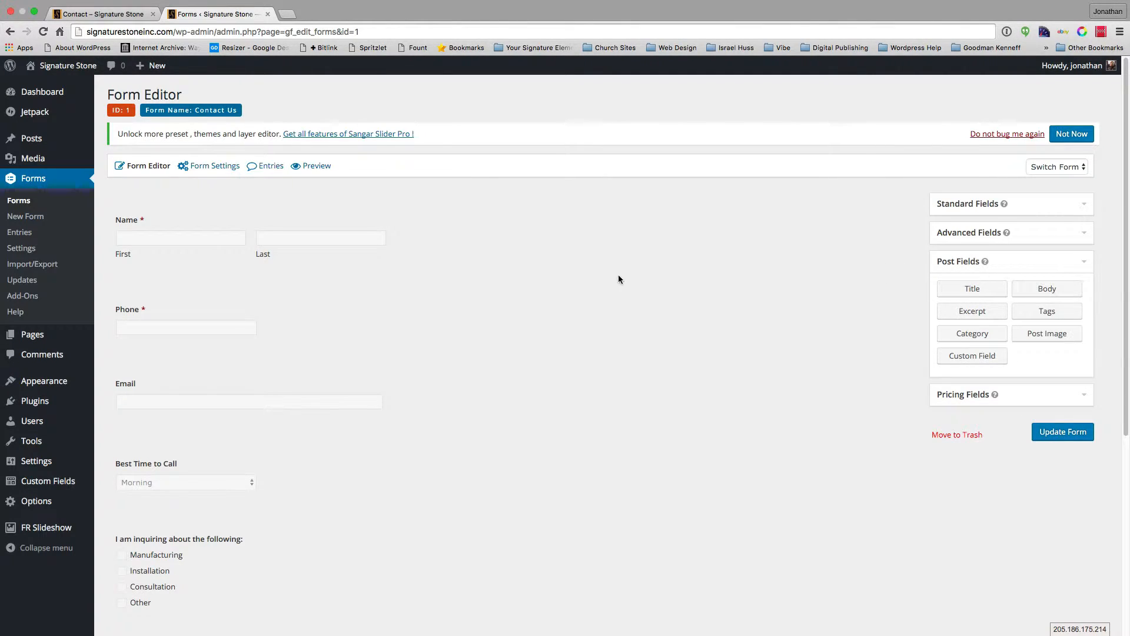
pyautogui.scroll(-4, 252, 471)
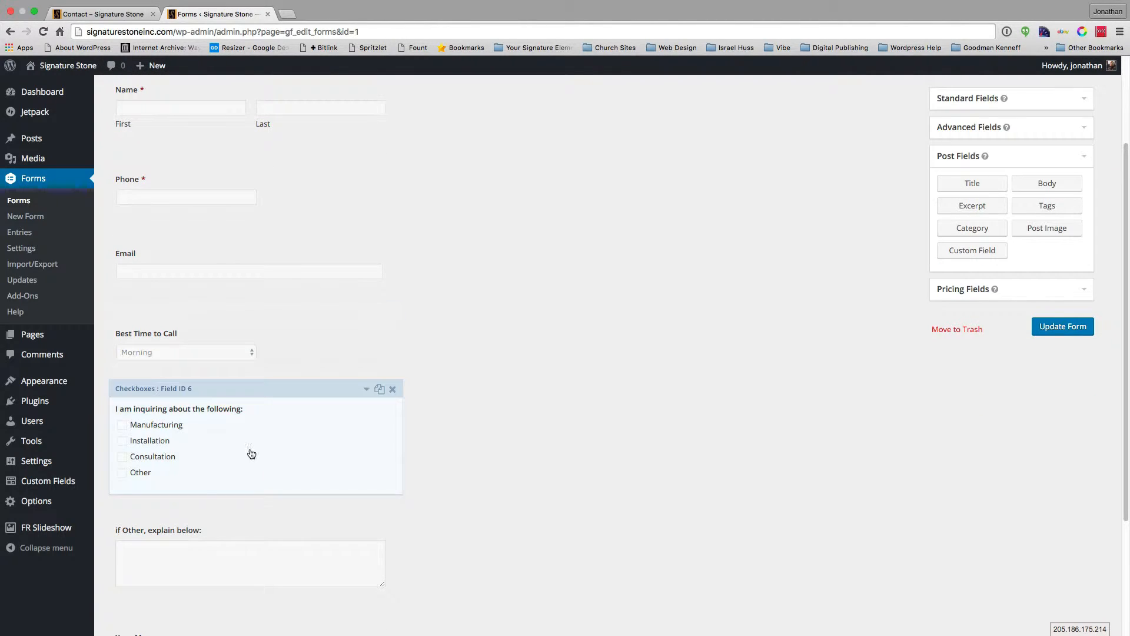
pyautogui.click(20, 233)
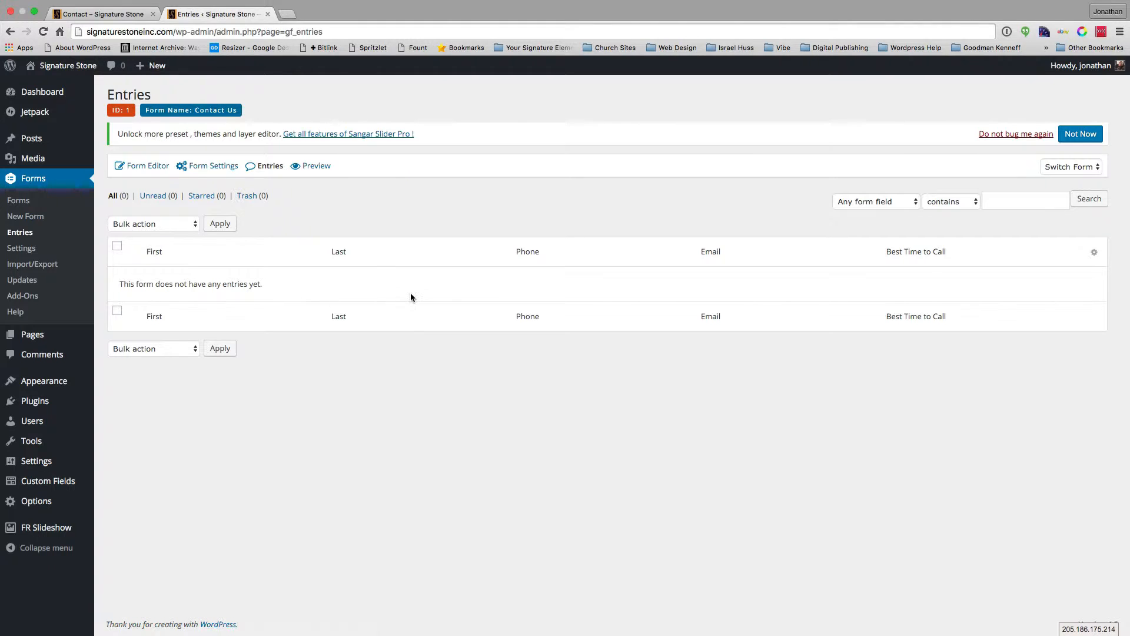
# Fill in the contact's first name, last name, phone number and e-mail on the live Contact form
pyautogui.click(101, 14)
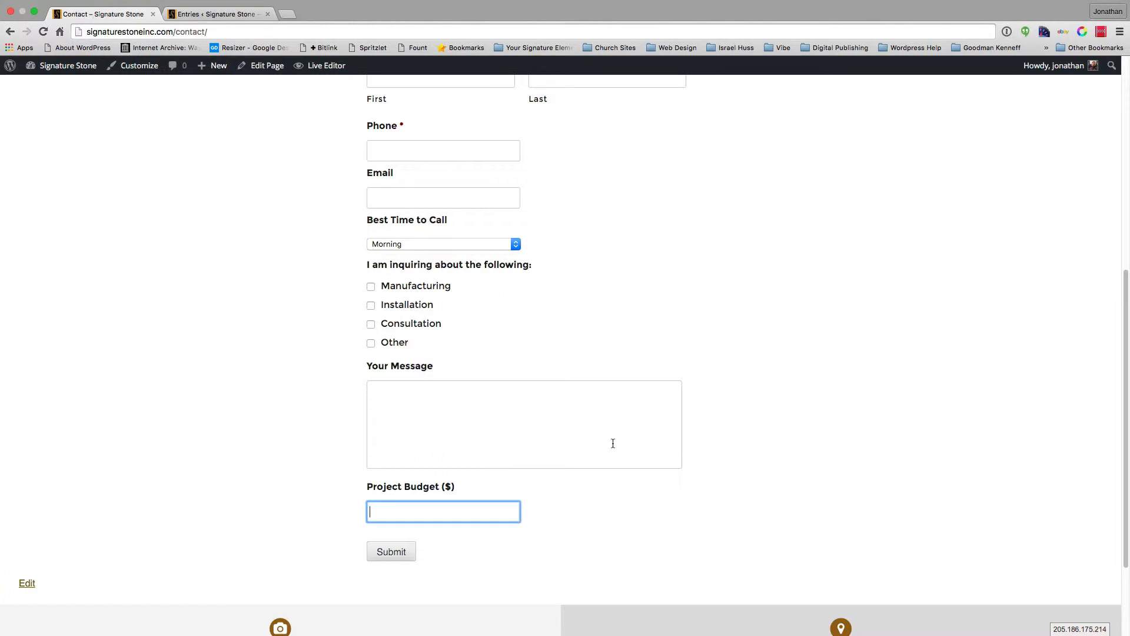
pyautogui.scroll(10, 587, 288)
pyautogui.click(401, 485)
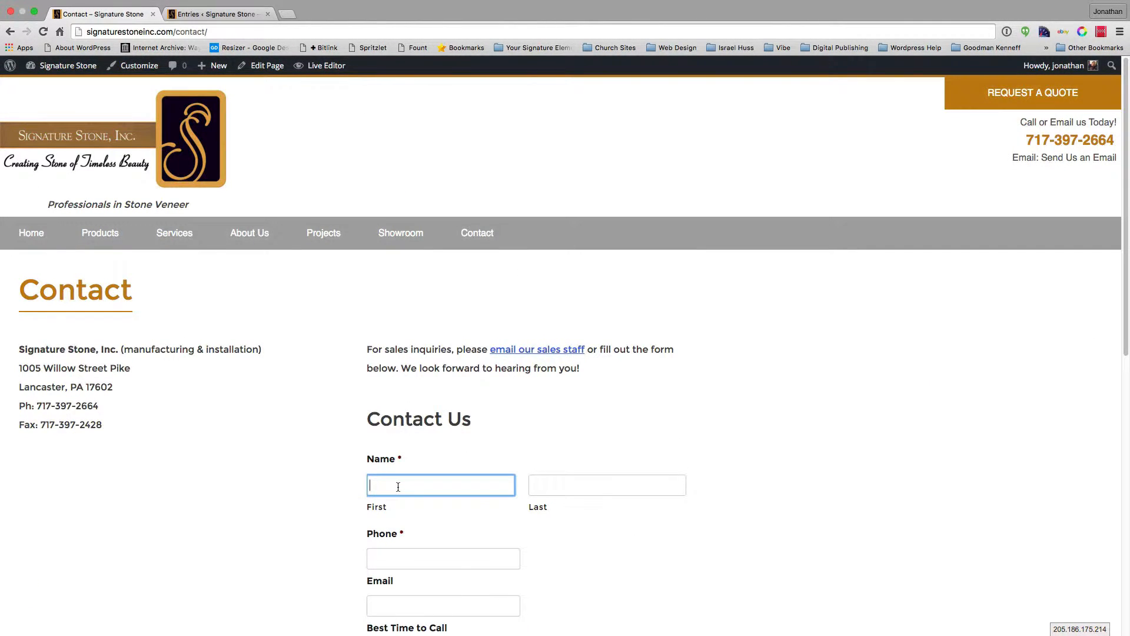
pyautogui.write('Jonathan')
pyautogui.press('Tab')
pyautogui.write('Ober')
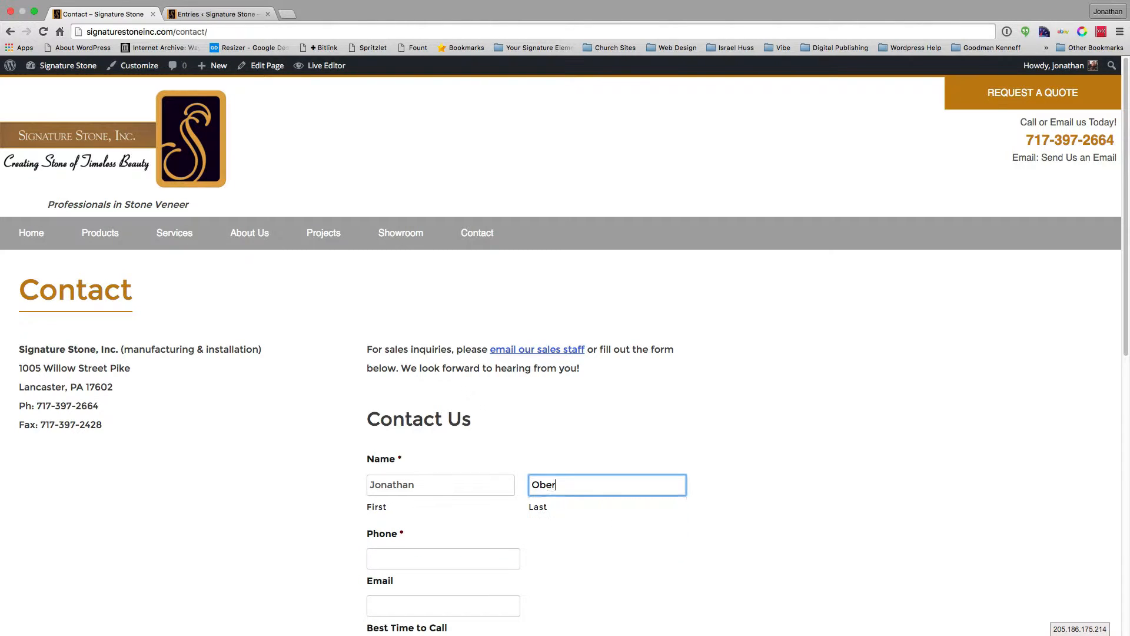
pyautogui.press('Tab')
pyautogui.write('717) ')
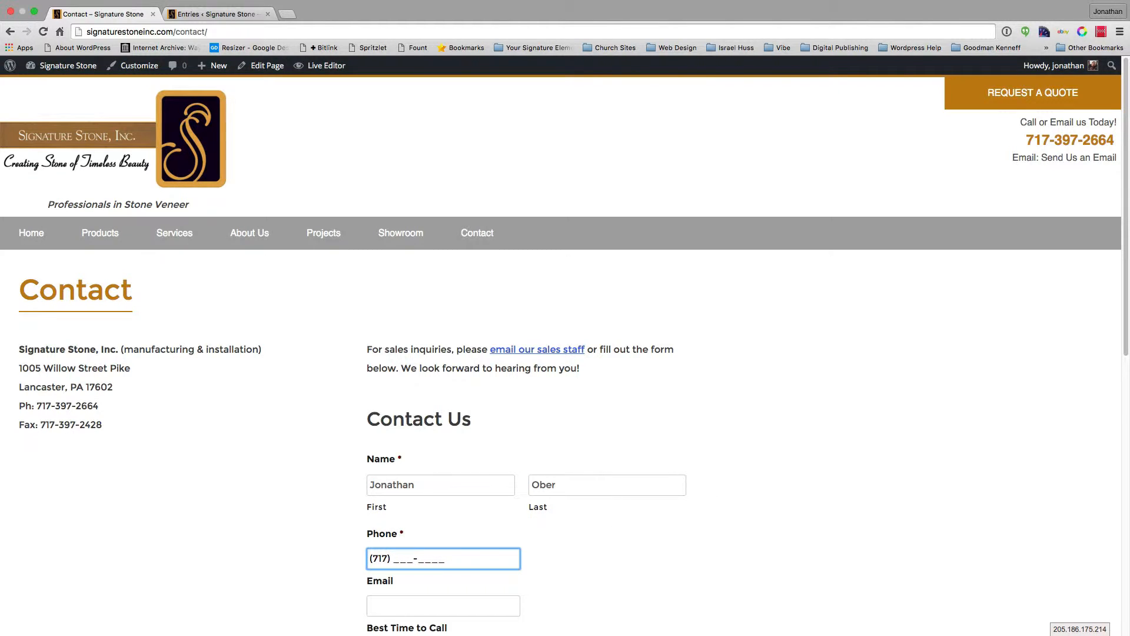
pyautogui.write('615')
pyautogui.press('Tab')
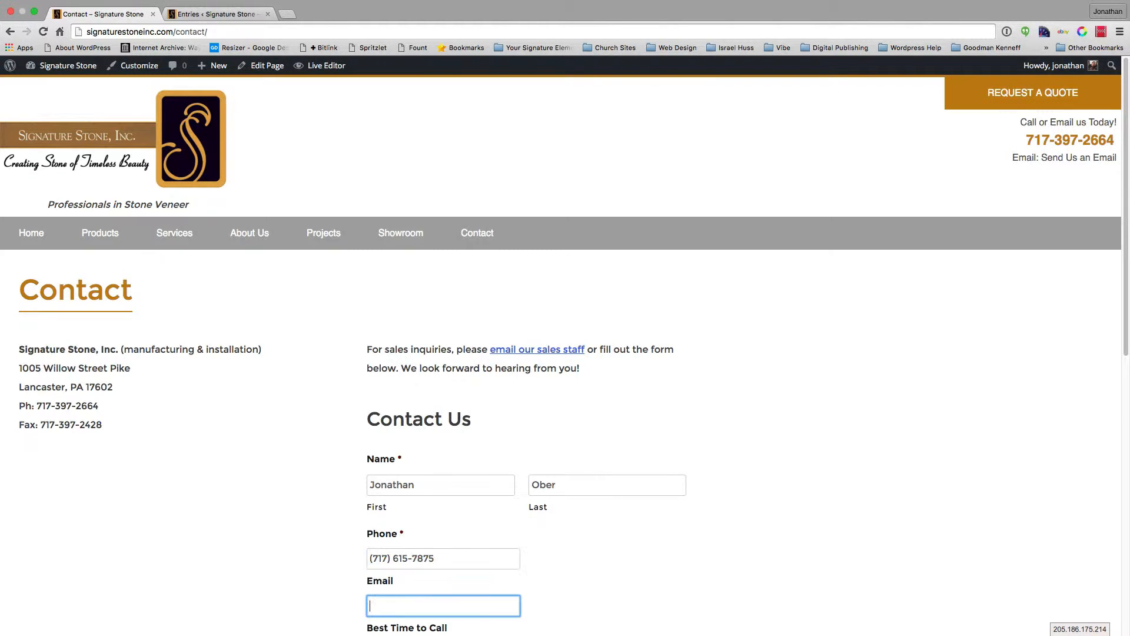
pyautogui.write('jona')
pyautogui.press('Down')
# Tick Manufacturing and Consultation, write the message 'This is a test form.' and submit the form
pyautogui.press('Tab')
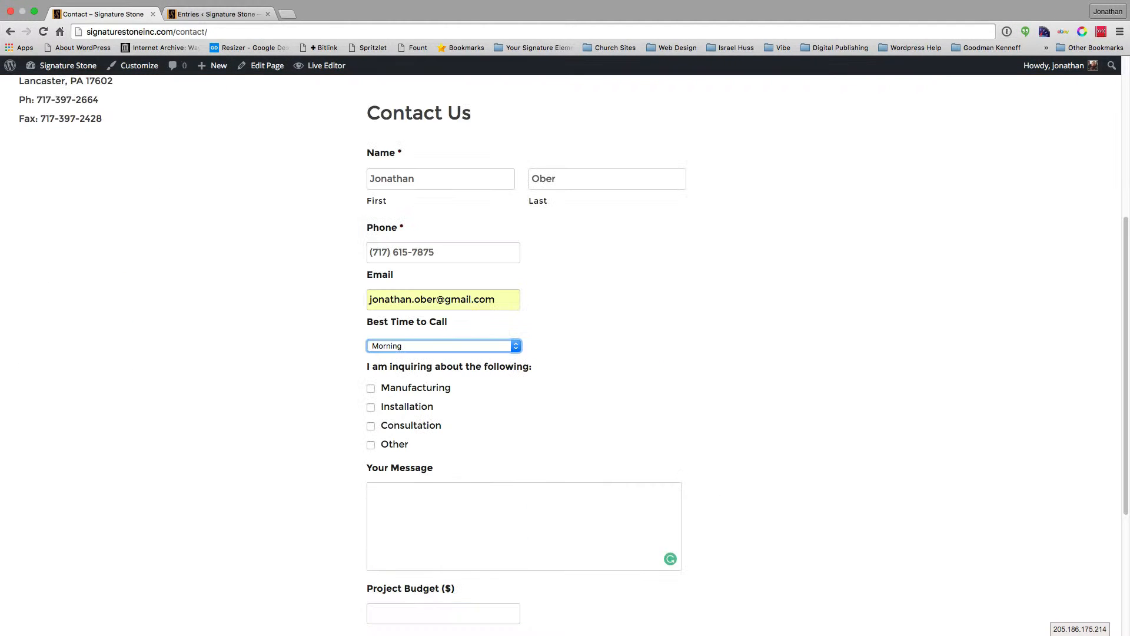
pyautogui.press('Tab')
pyautogui.press('space')
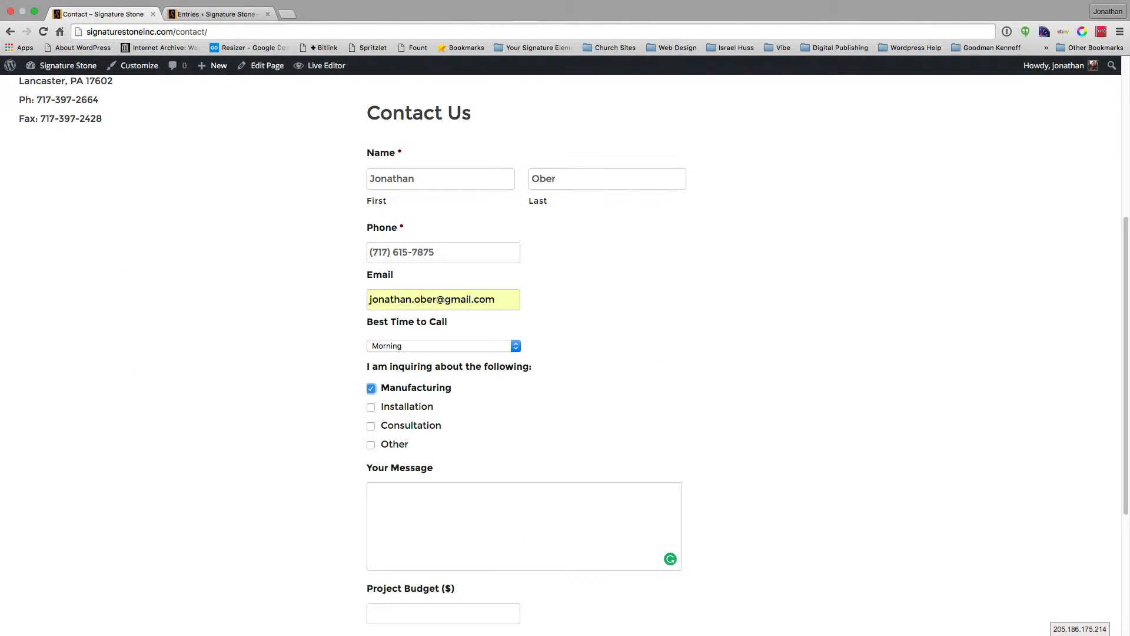
pyautogui.click(368, 423)
pyautogui.click(400, 510)
pyautogui.write('THis is')
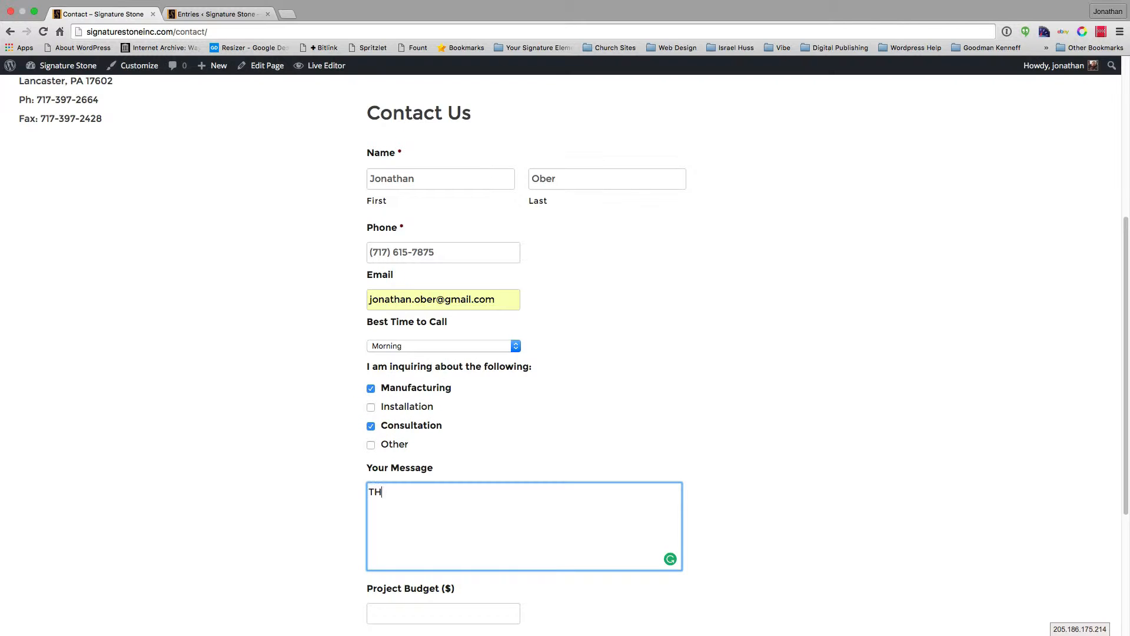
pyautogui.press('BackSpace')
pyautogui.press('BackSpace')
pyautogui.press('BackSpace')
pyautogui.press('BackSpace')
pyautogui.press('BackSpace')
pyautogui.press('BackSpace')
pyautogui.write('his is a test form.')
pyautogui.press('Tab')
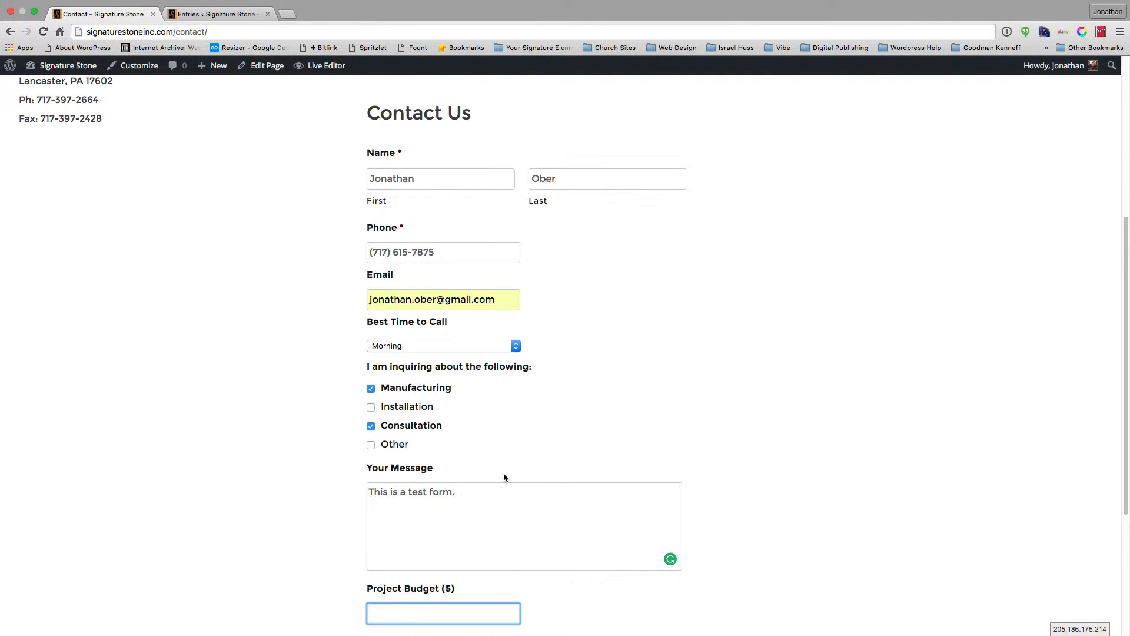
pyautogui.scroll(-5, 503, 472)
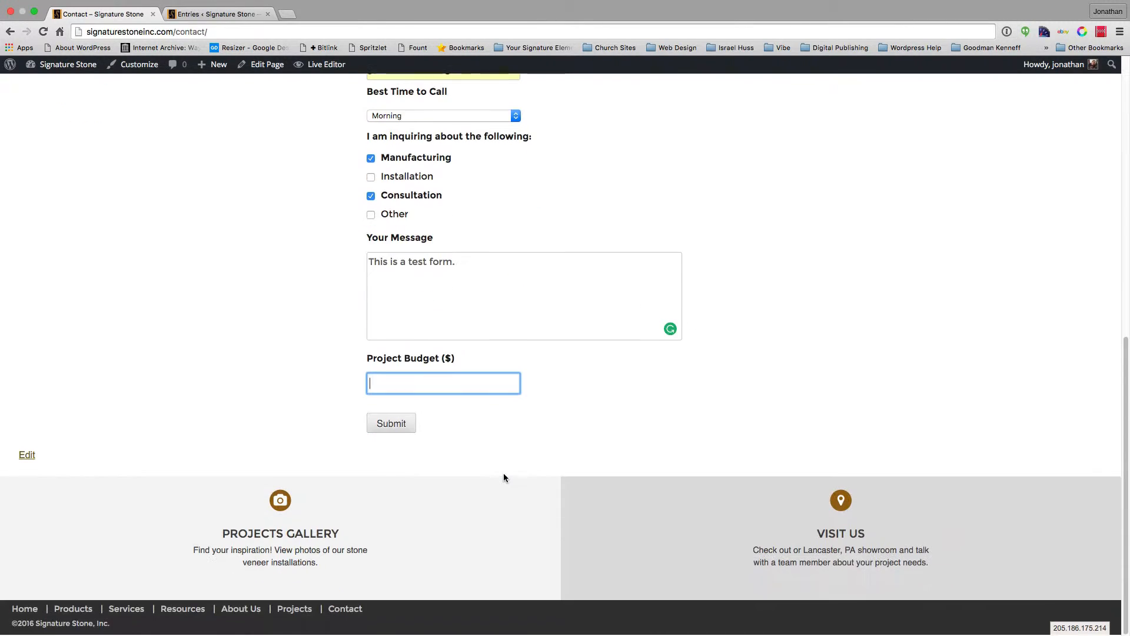
pyautogui.click(387, 426)
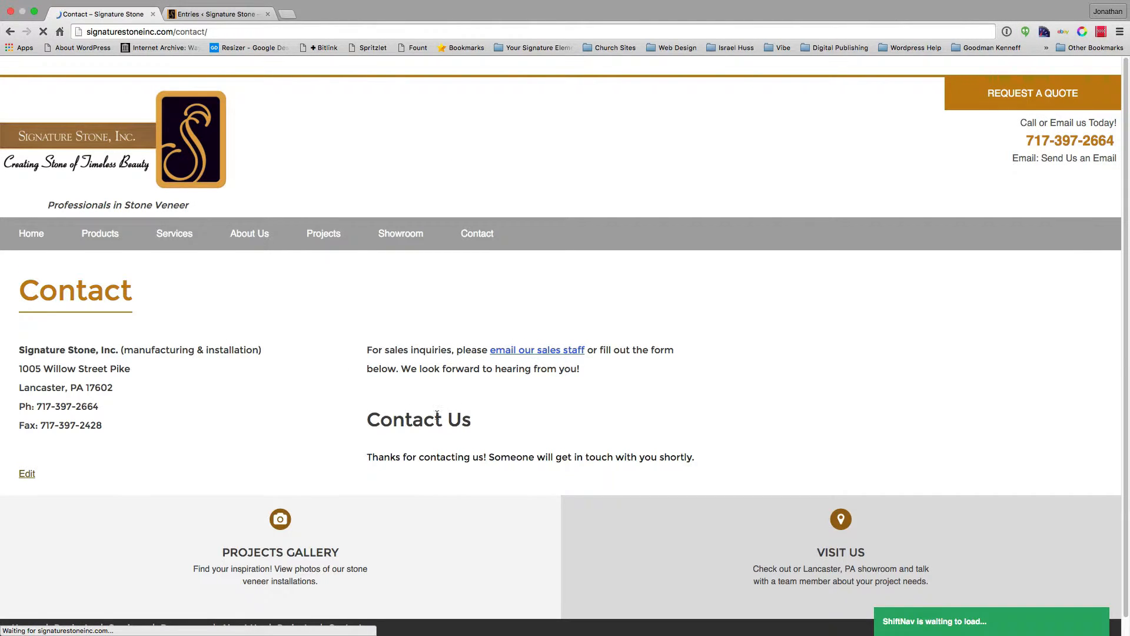
# Open the submitted test entry's details from the Contact Us Entries page
pyautogui.click(199, 17)
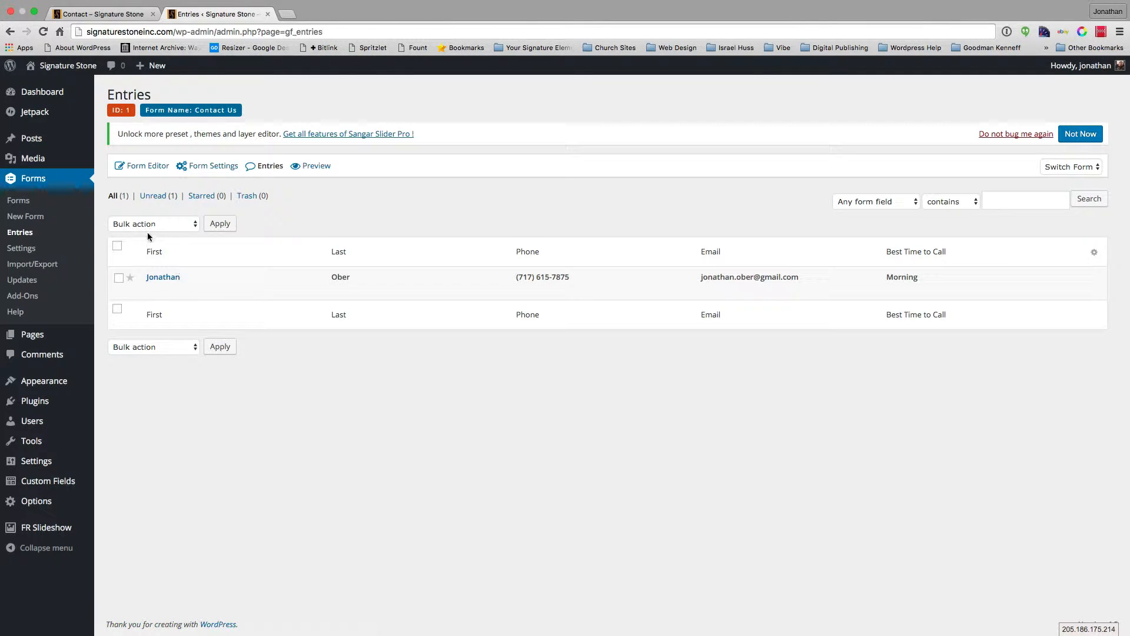
pyautogui.click(155, 291)
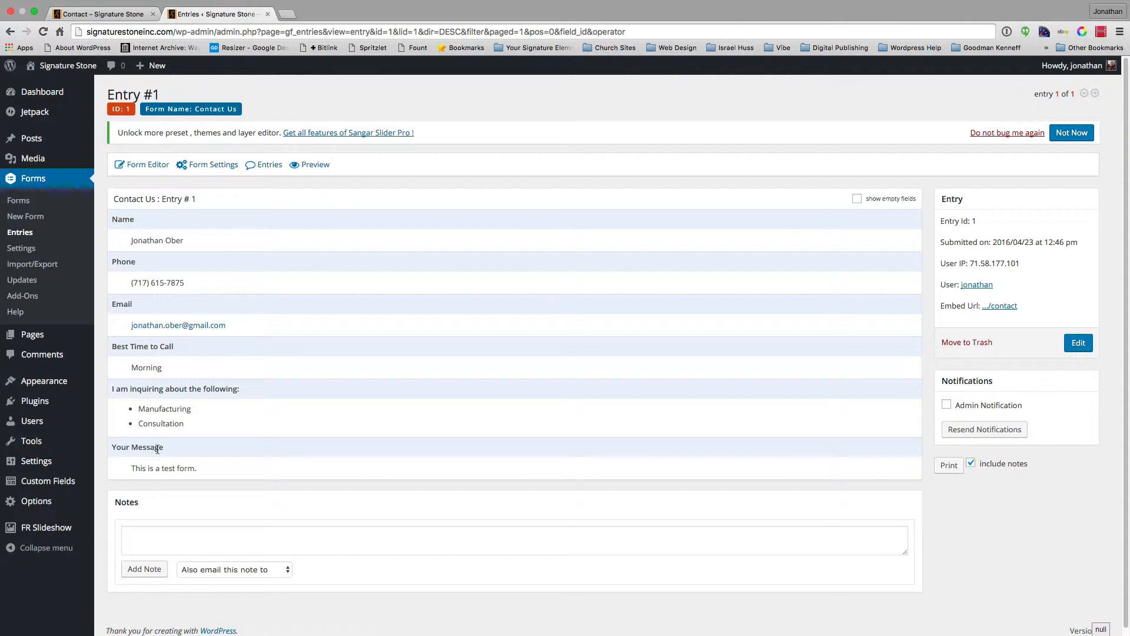
pyautogui.scroll(-1, 187, 466)
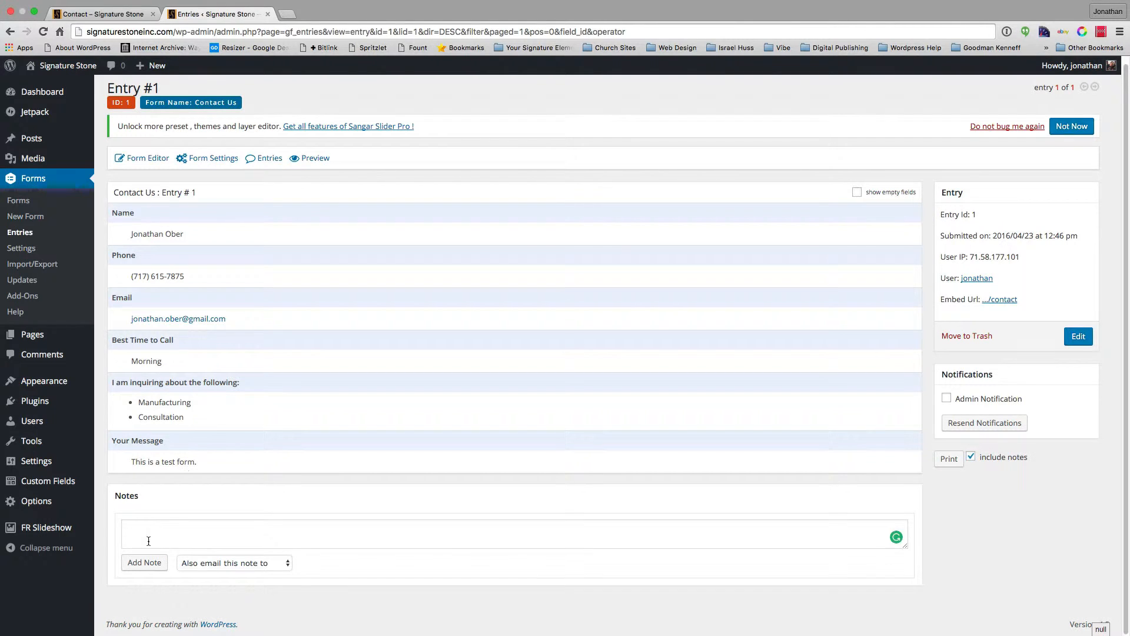
# Check the note's e-mail recipient options, then move Entry #1 to the trash
pyautogui.click(200, 564)
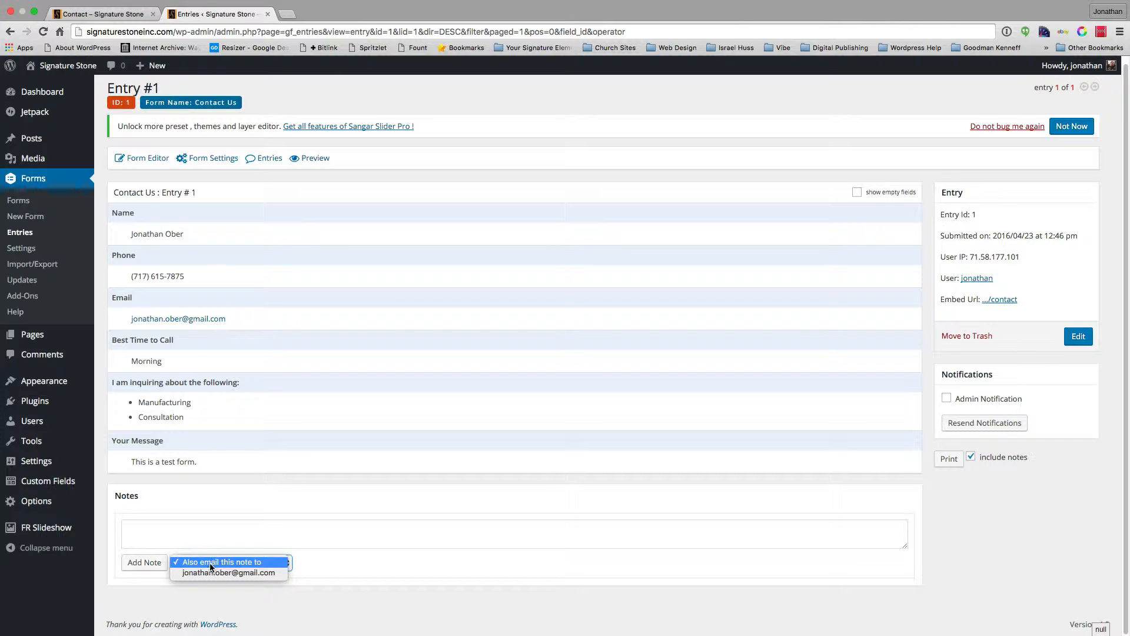
pyautogui.click(168, 518)
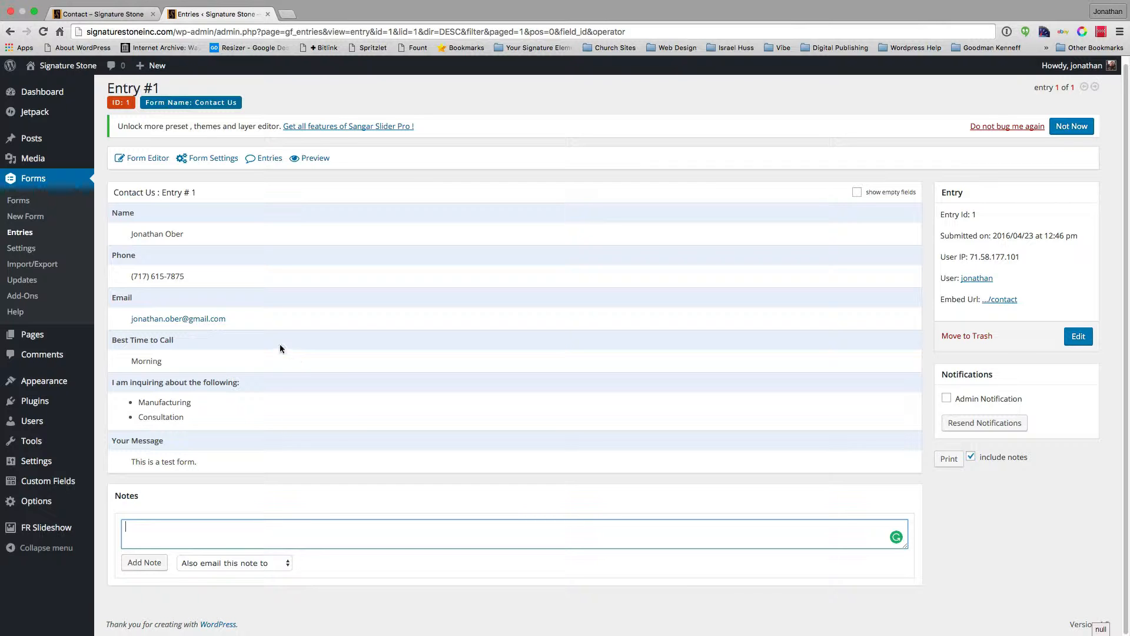
pyautogui.click(971, 339)
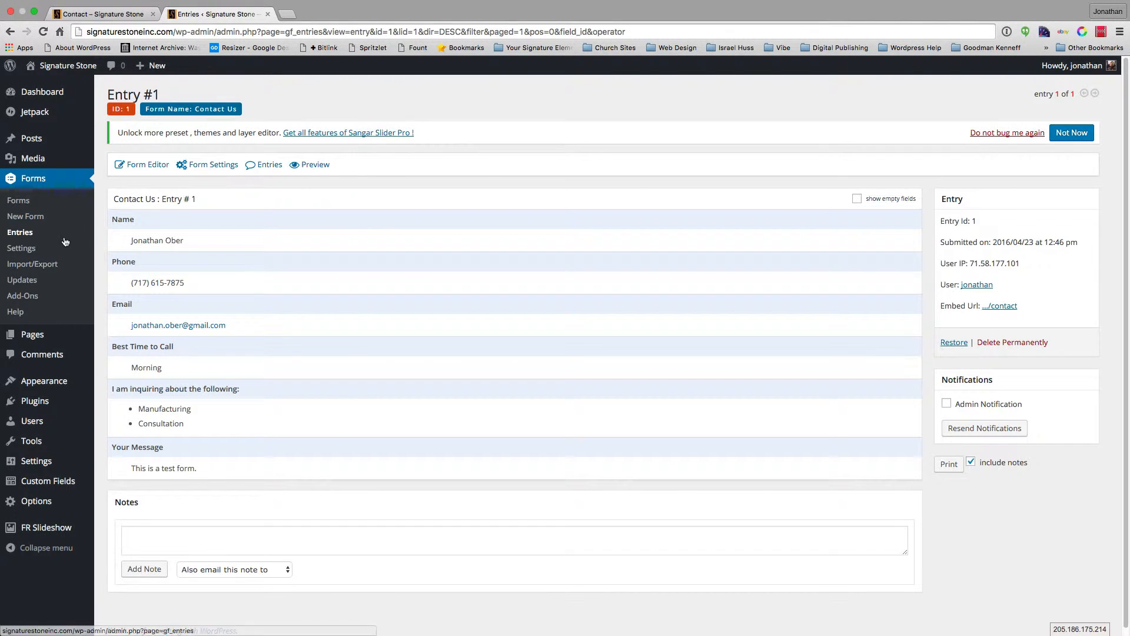
# Permanently delete the test entry from the Contact Us trash, then return to the forms list
pyautogui.click(19, 234)
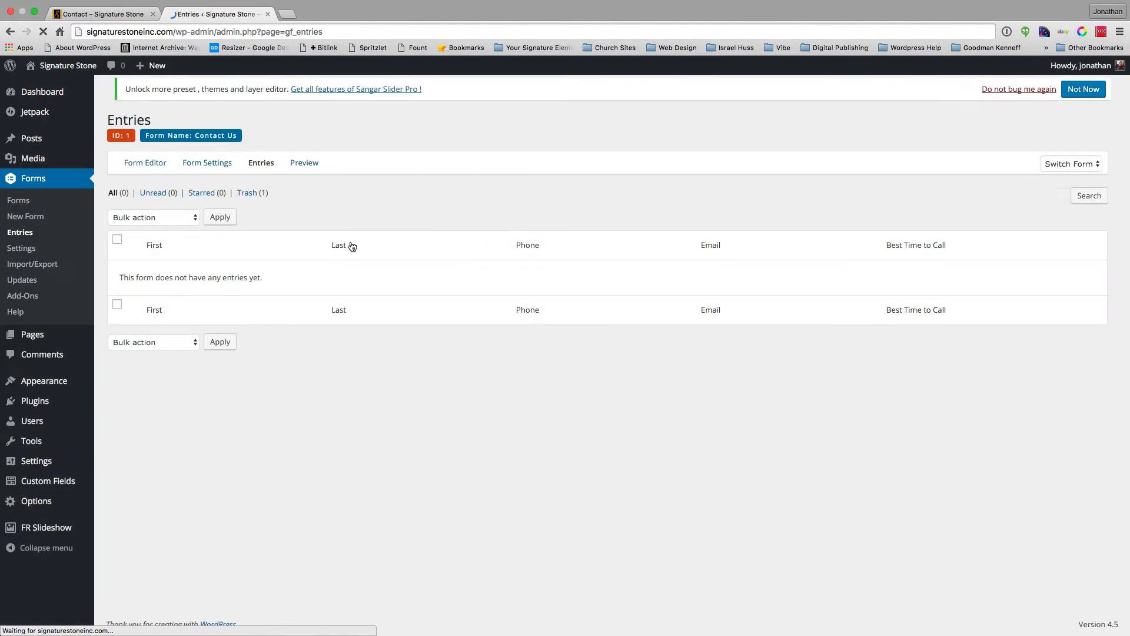
pyautogui.click(261, 199)
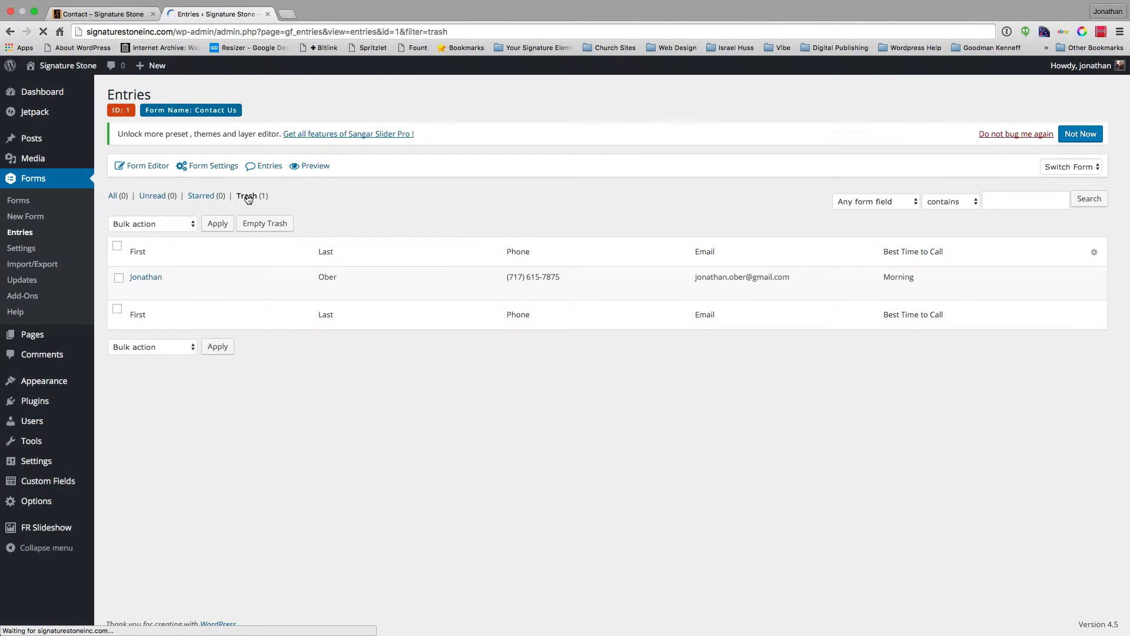
pyautogui.click(215, 289)
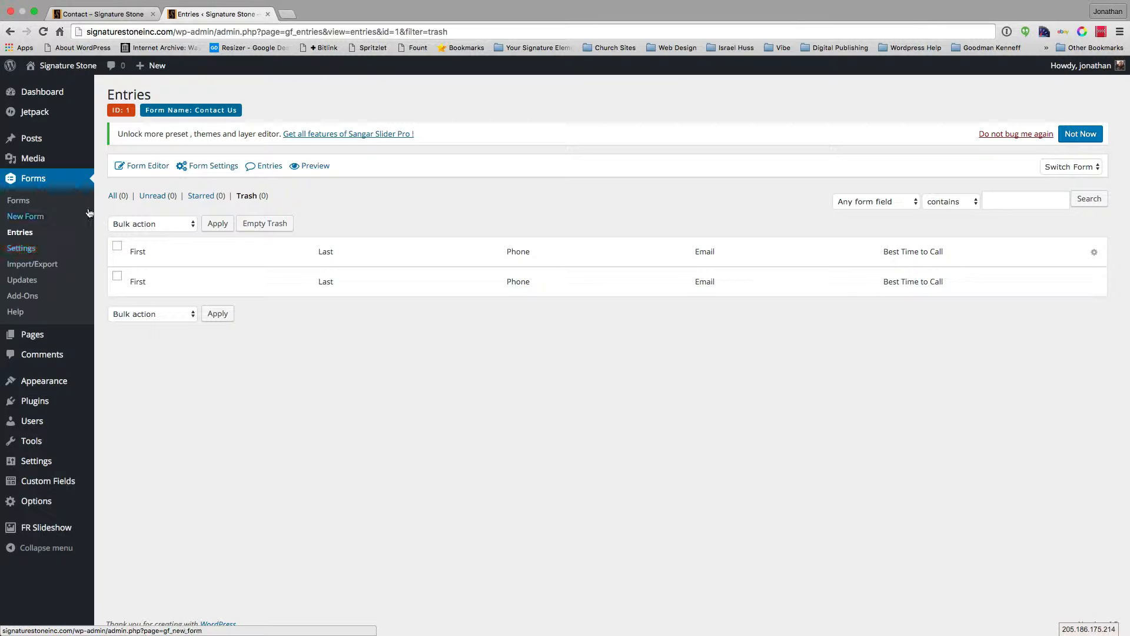
pyautogui.click(17, 201)
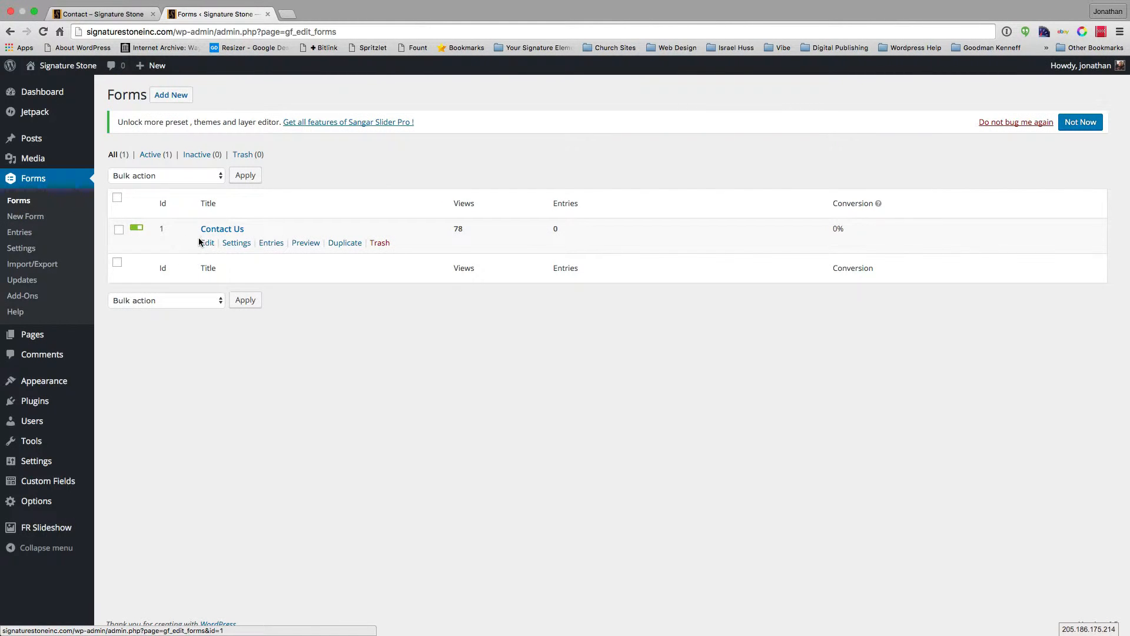
# Open the Contact Us form in the Form Editor, then go to the All Pages list
pyautogui.click(207, 245)
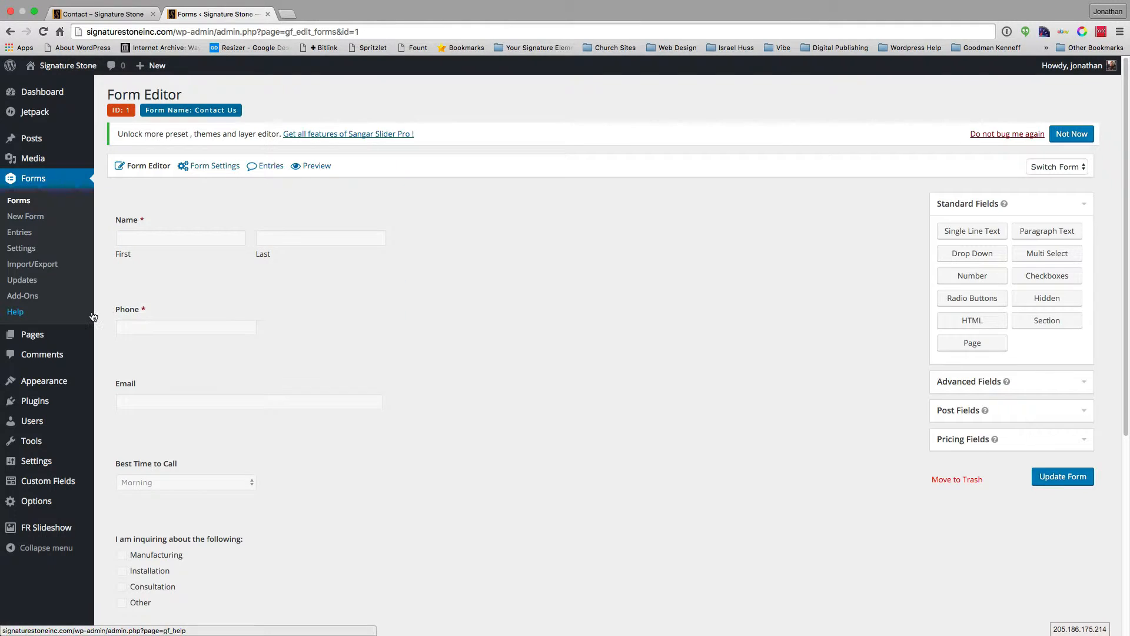
pyautogui.click(29, 337)
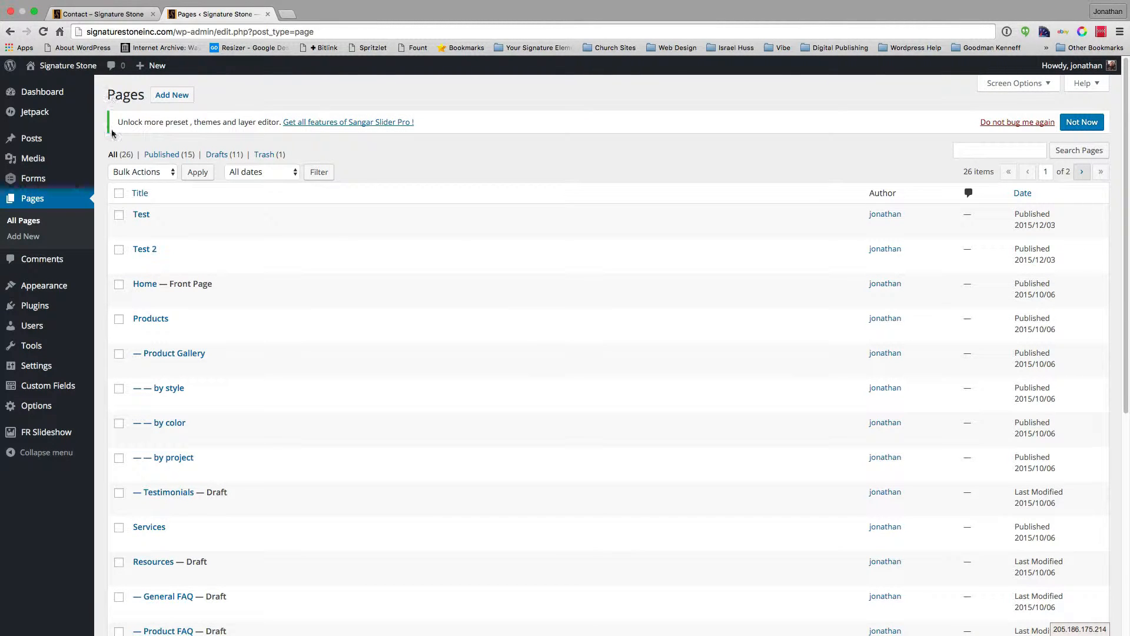
# Move the Test and Test 2 pages to the trash with a bulk action
pyautogui.click(119, 215)
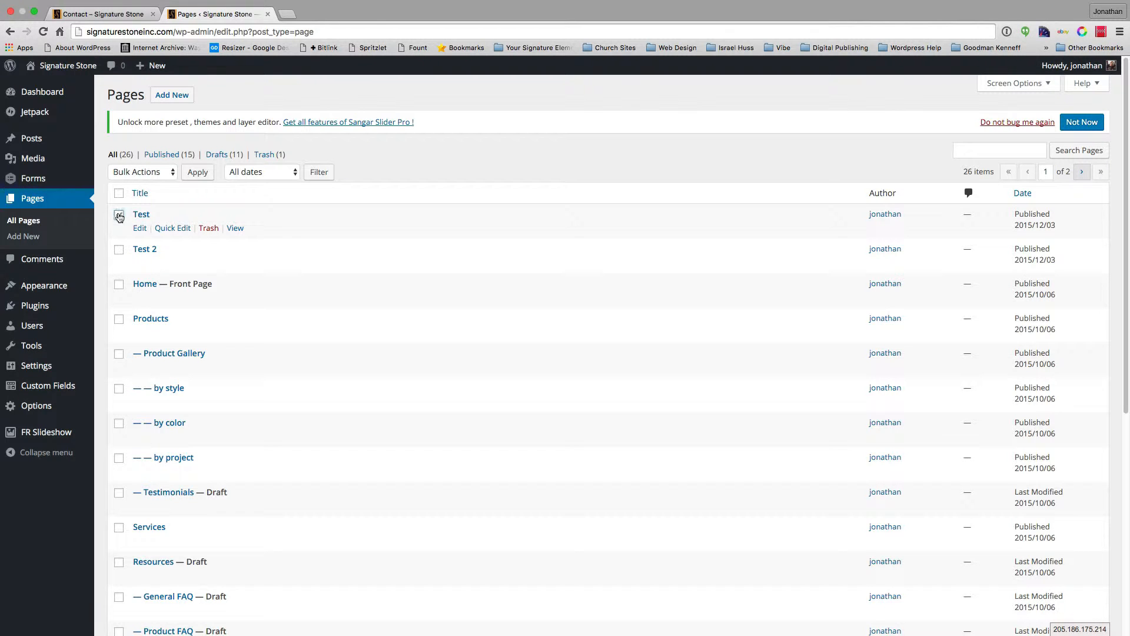
pyautogui.click(120, 250)
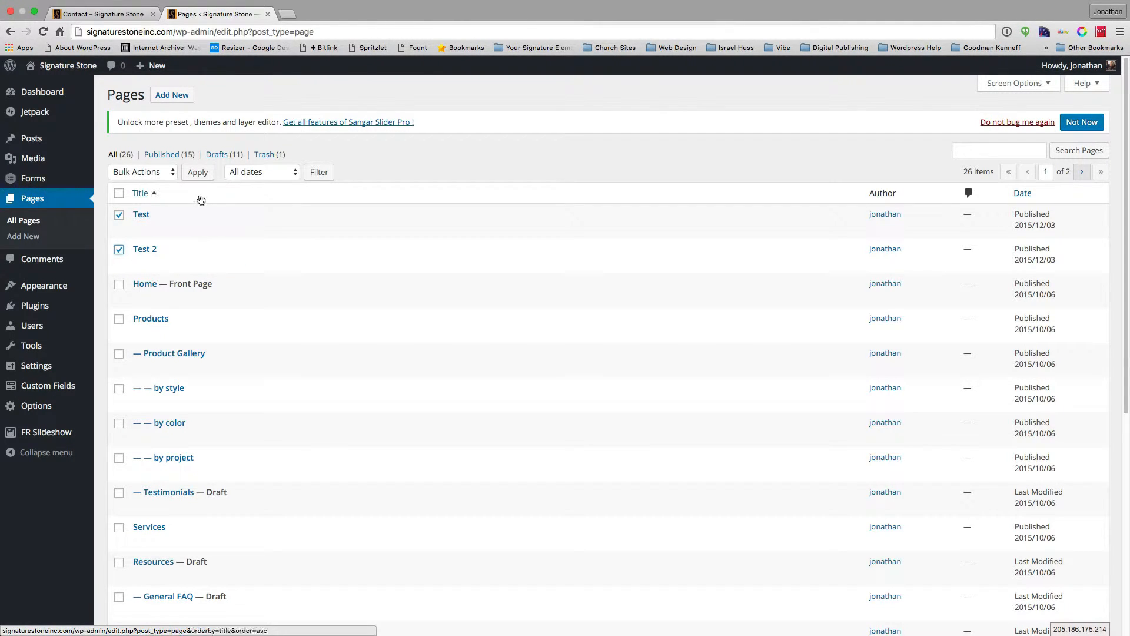
pyautogui.click(158, 172)
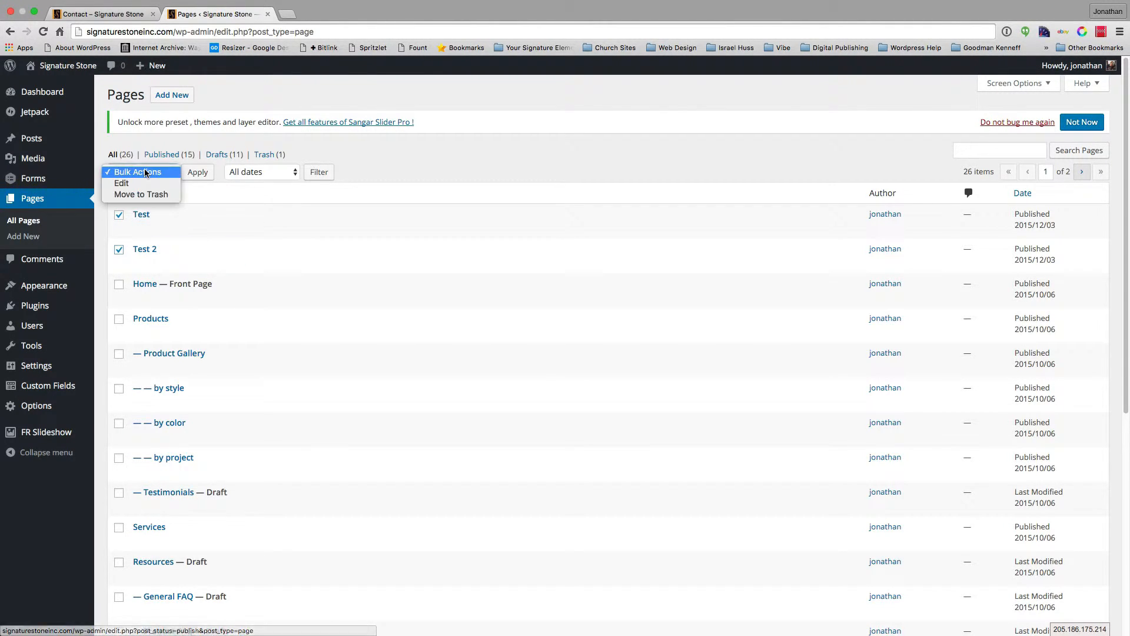
pyautogui.click(127, 194)
pyautogui.click(194, 173)
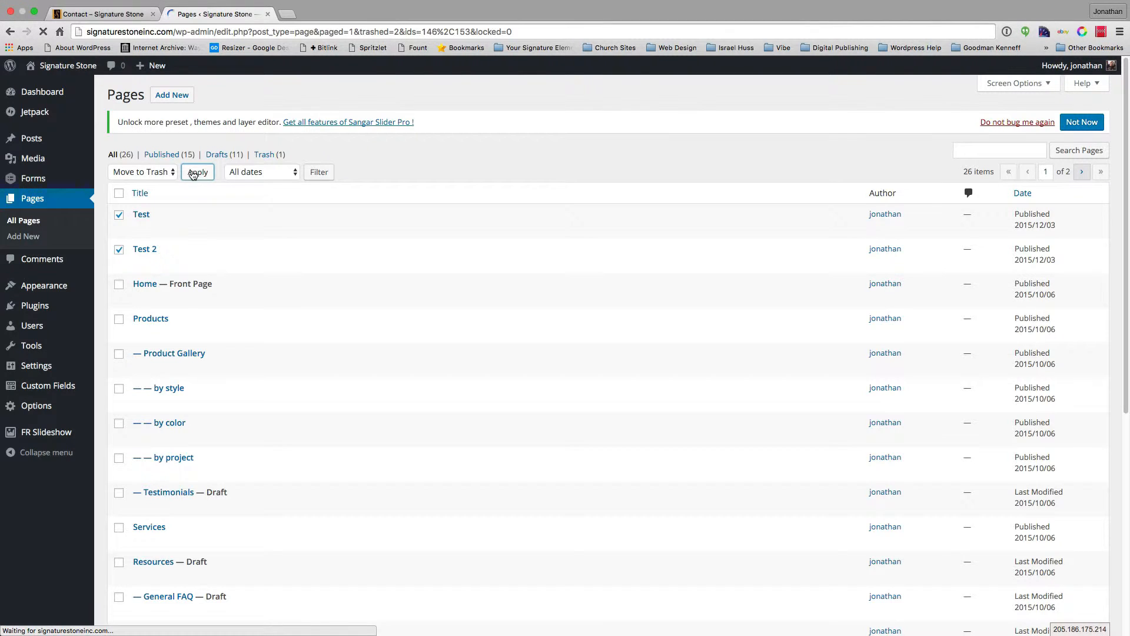
# Permanently delete all three trashed pages, leaving 24 pages, then return to the live Contact page
pyautogui.click(266, 186)
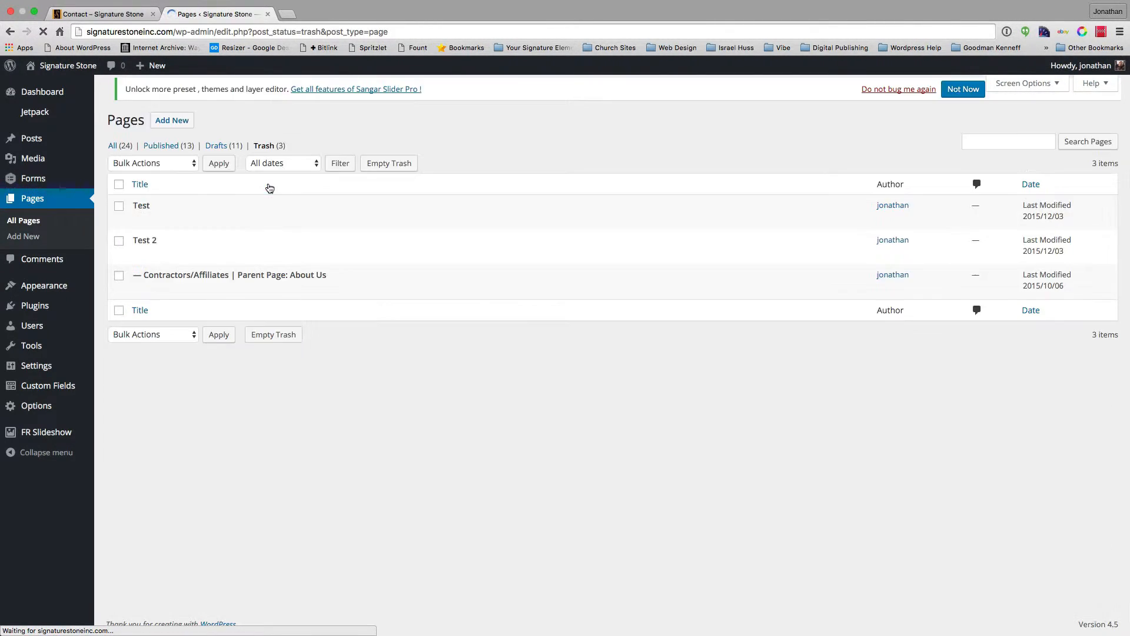
pyautogui.click(119, 193)
pyautogui.click(125, 176)
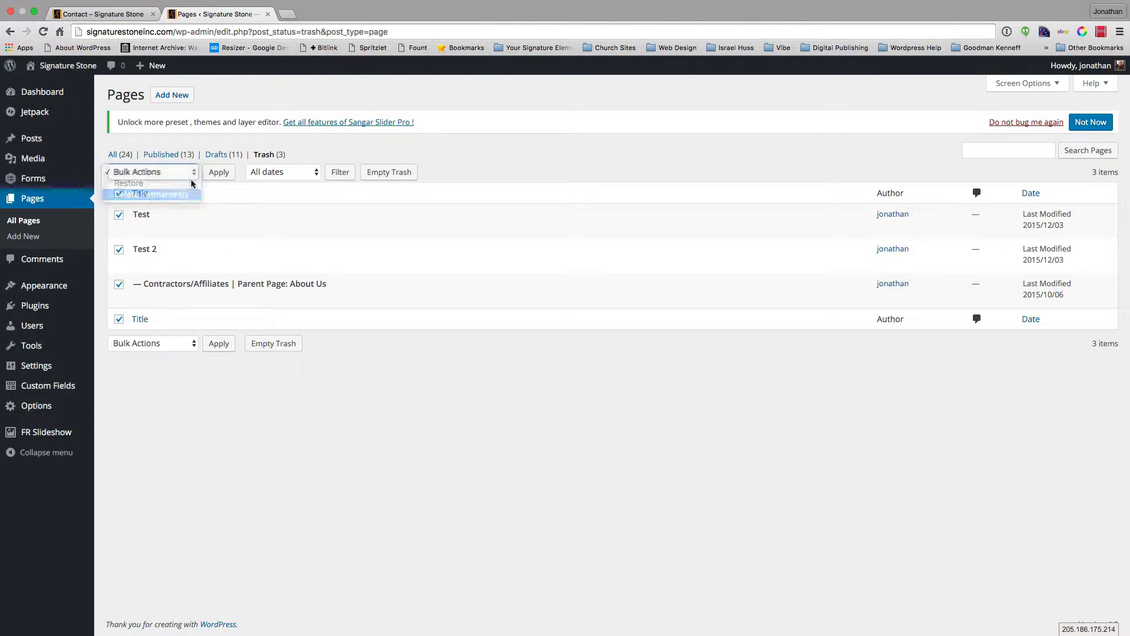
pyautogui.click(152, 195)
pyautogui.click(219, 172)
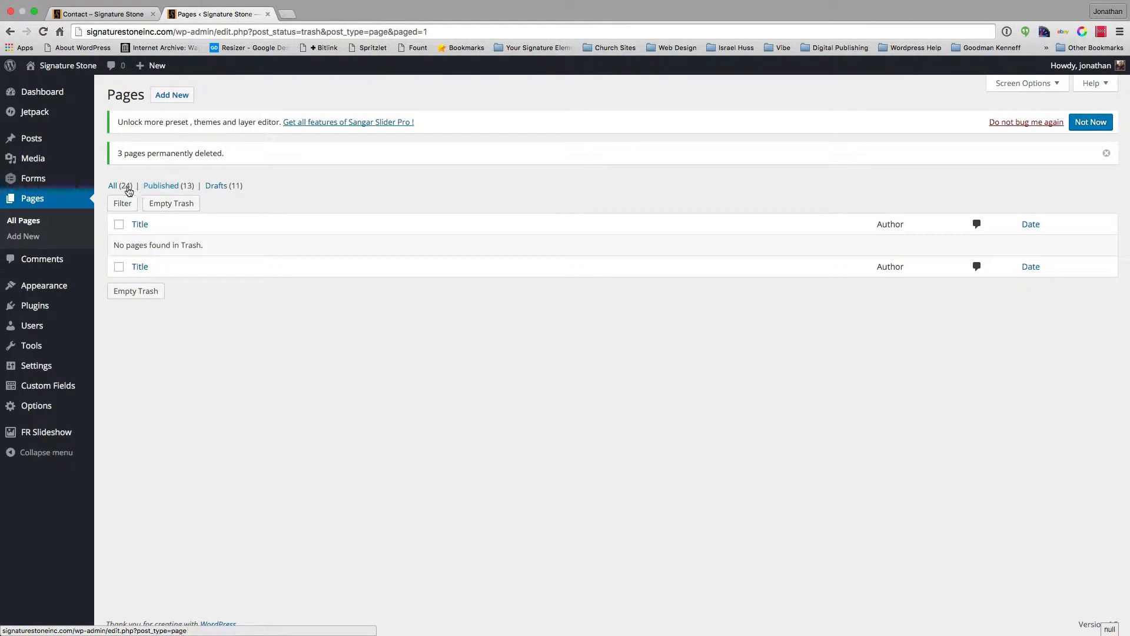
pyautogui.click(113, 187)
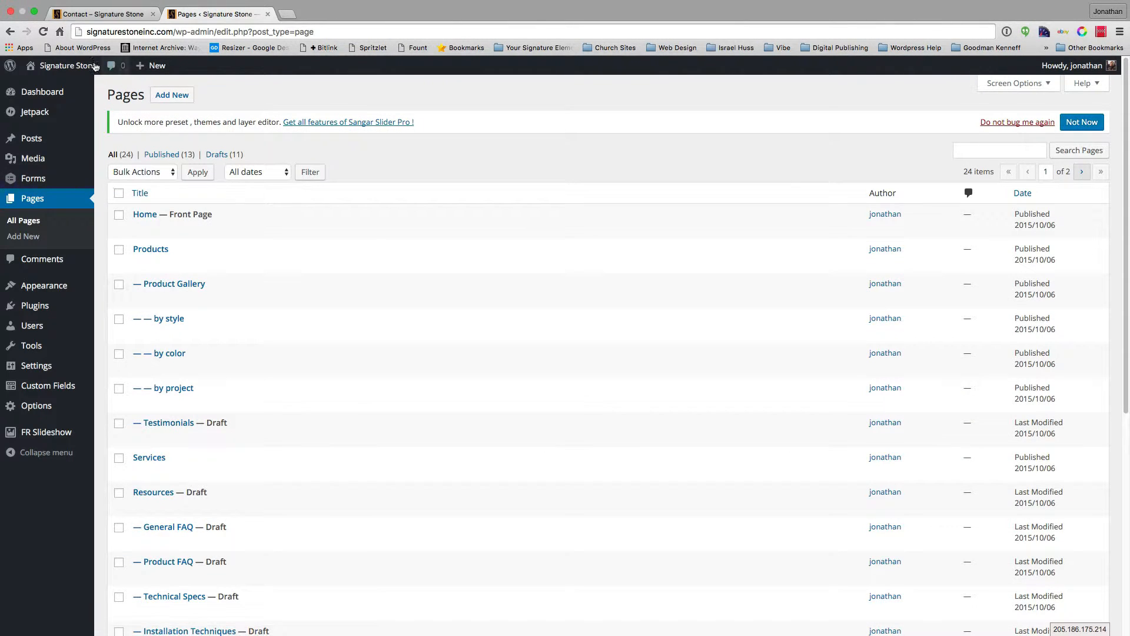
pyautogui.click(96, 14)
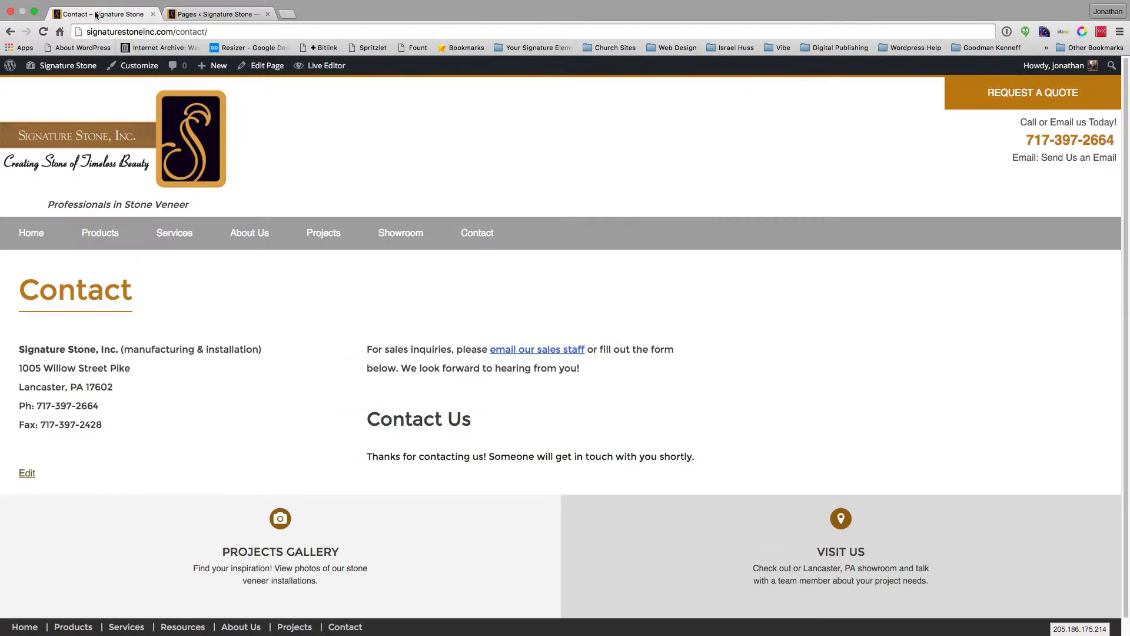
# Reload the live Contact page, then open the Home page in the page editor
pyautogui.press('super+r')
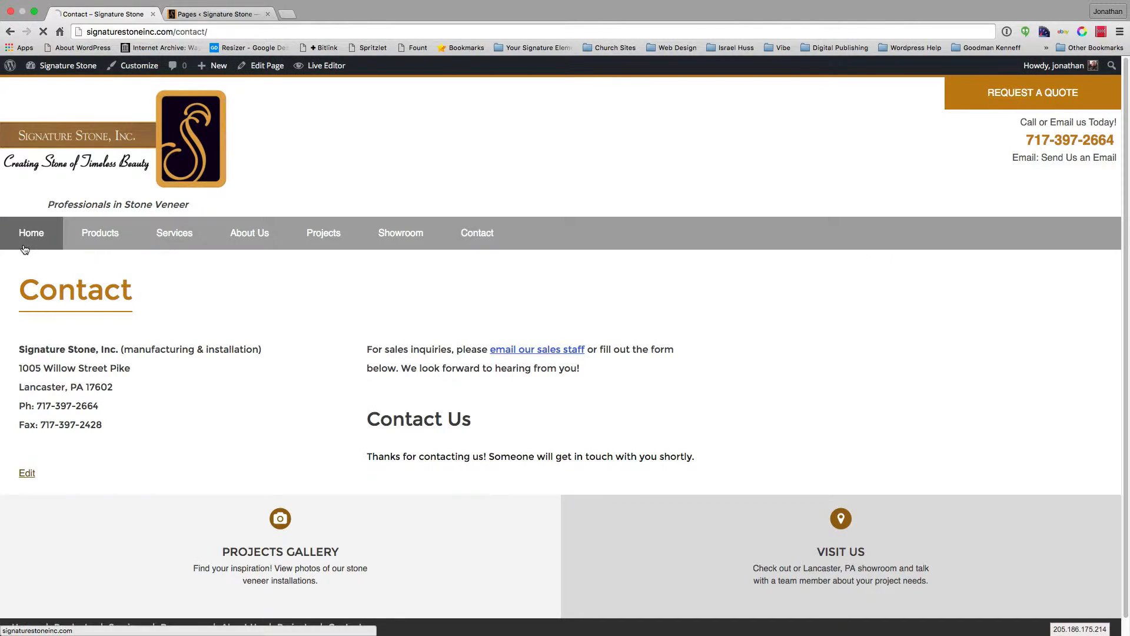
pyautogui.click(210, 8)
pyautogui.click(145, 213)
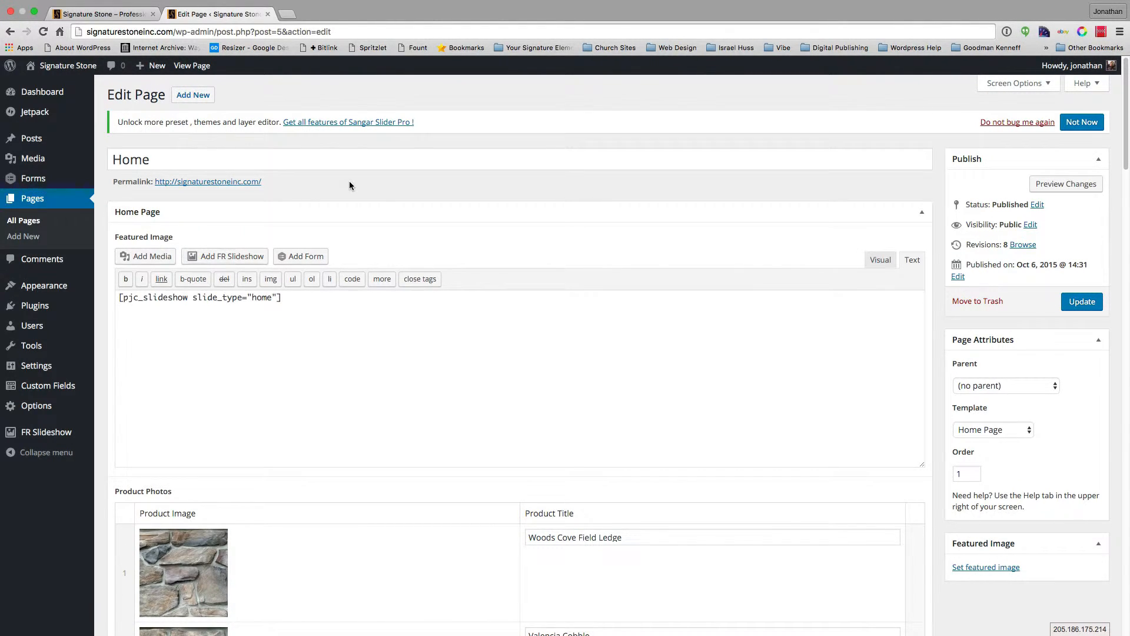
# Add an empty row 25 after Carnoustie Cobble at the end of the Product Photos list
pyautogui.click(134, 308)
pyautogui.scroll(-10, 200, 335)
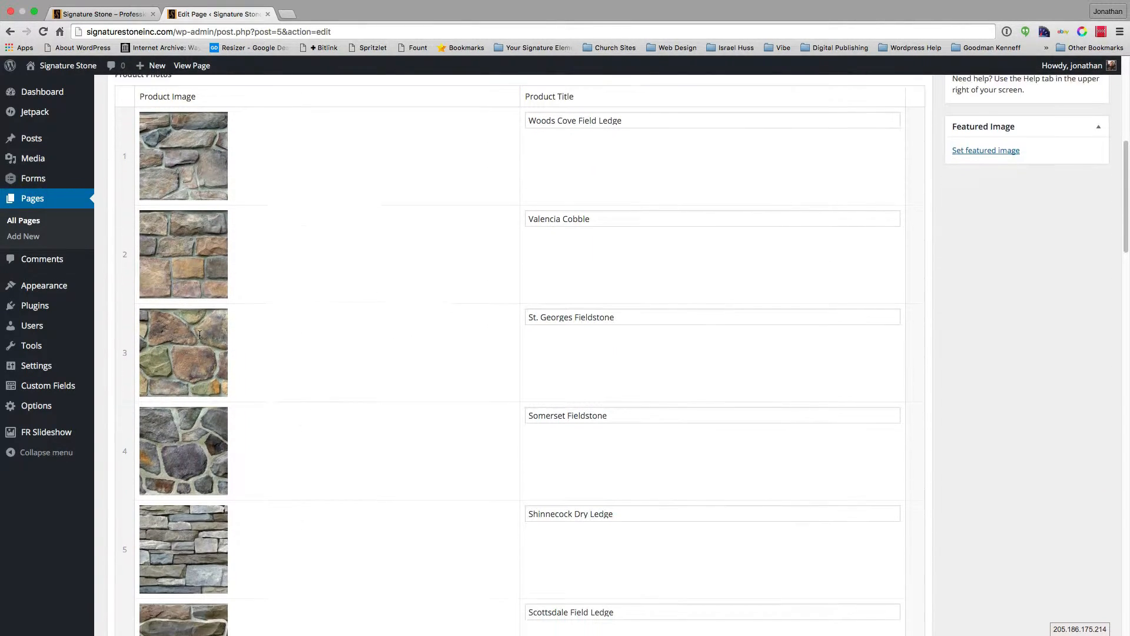
pyautogui.scroll(-6, 196, 254)
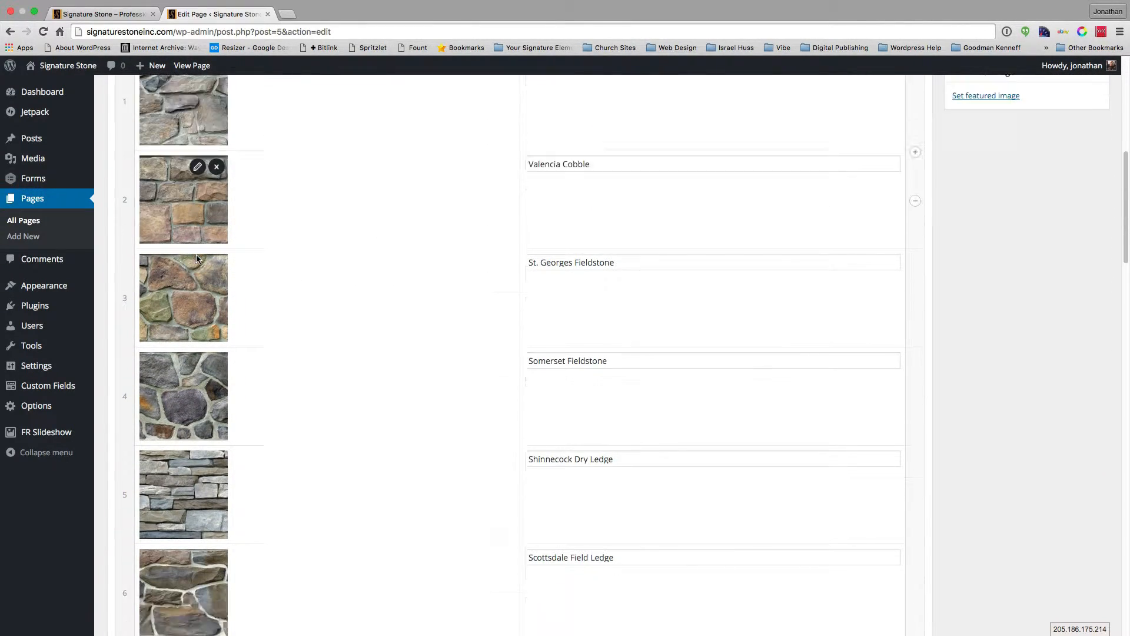
pyautogui.scroll(-20, 196, 258)
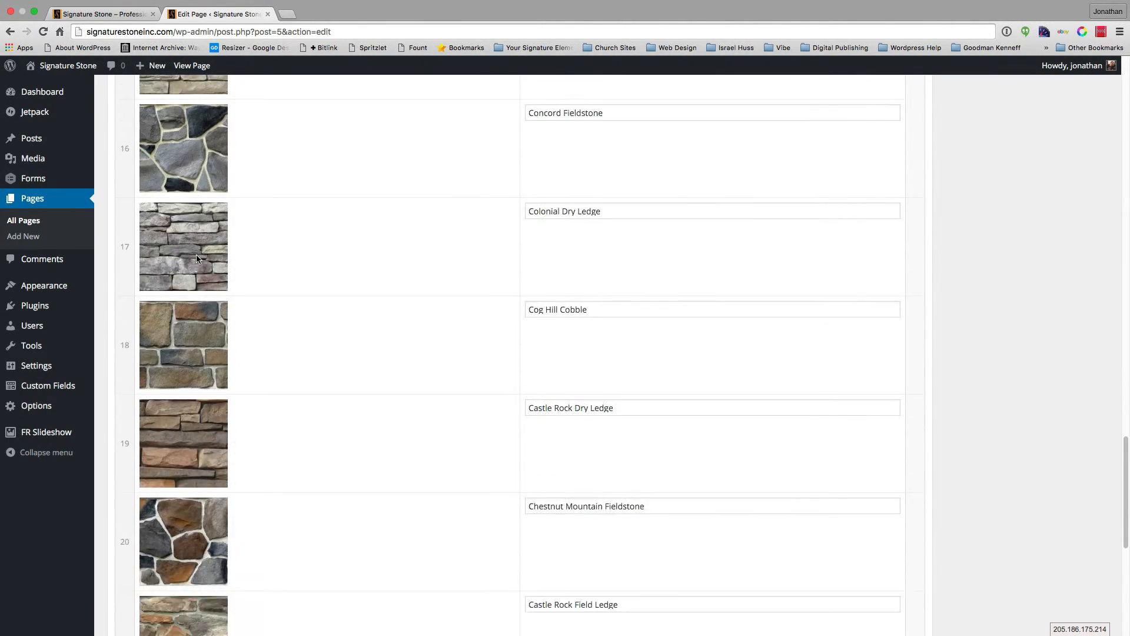
pyautogui.scroll(-4, 197, 259)
pyautogui.scroll(20, 197, 259)
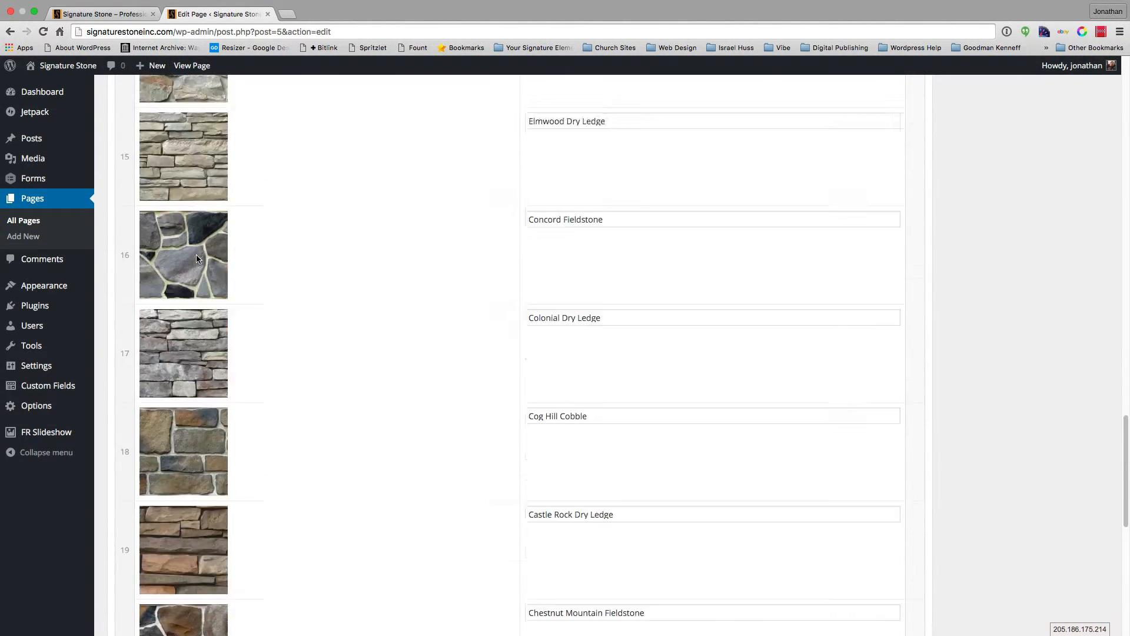
pyautogui.scroll(18, 196, 259)
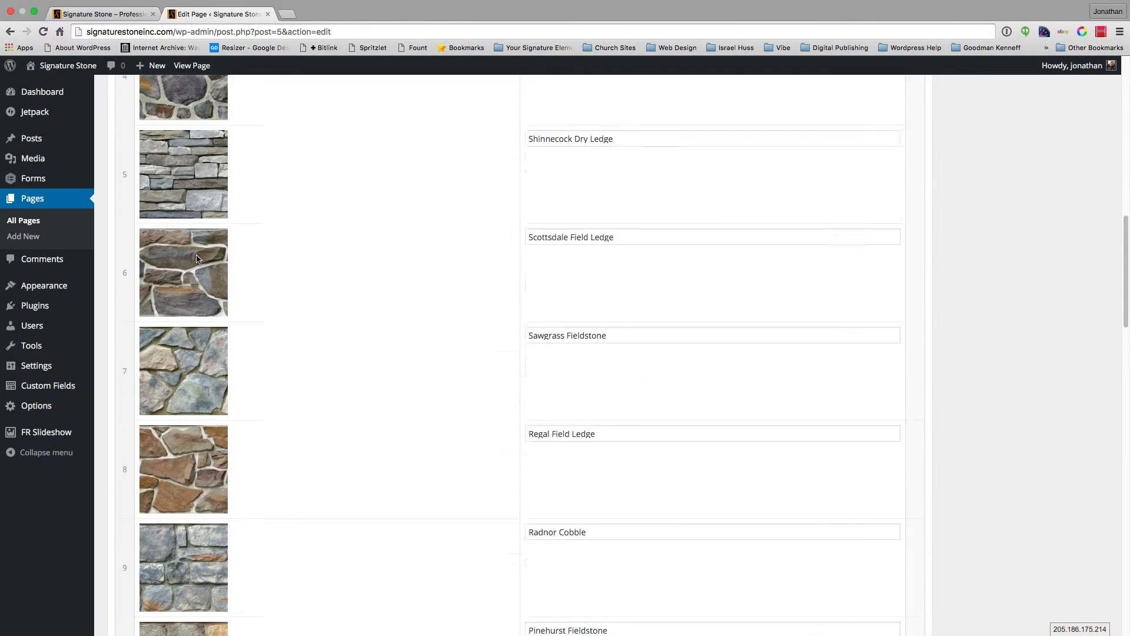
pyautogui.scroll(-20, 196, 257)
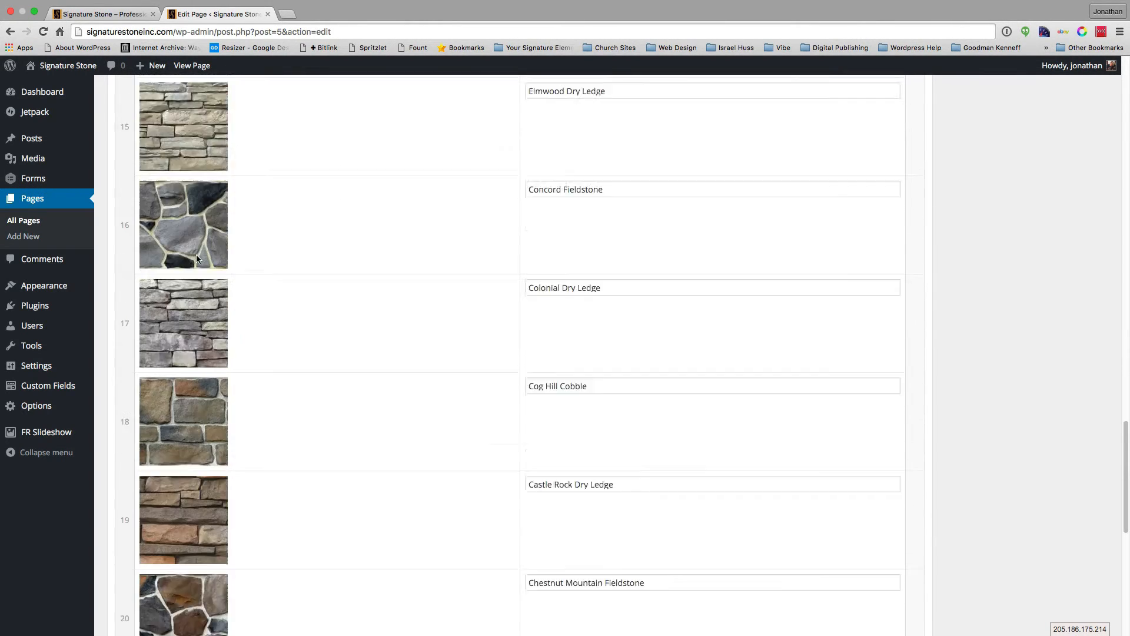
pyautogui.scroll(-2, 196, 258)
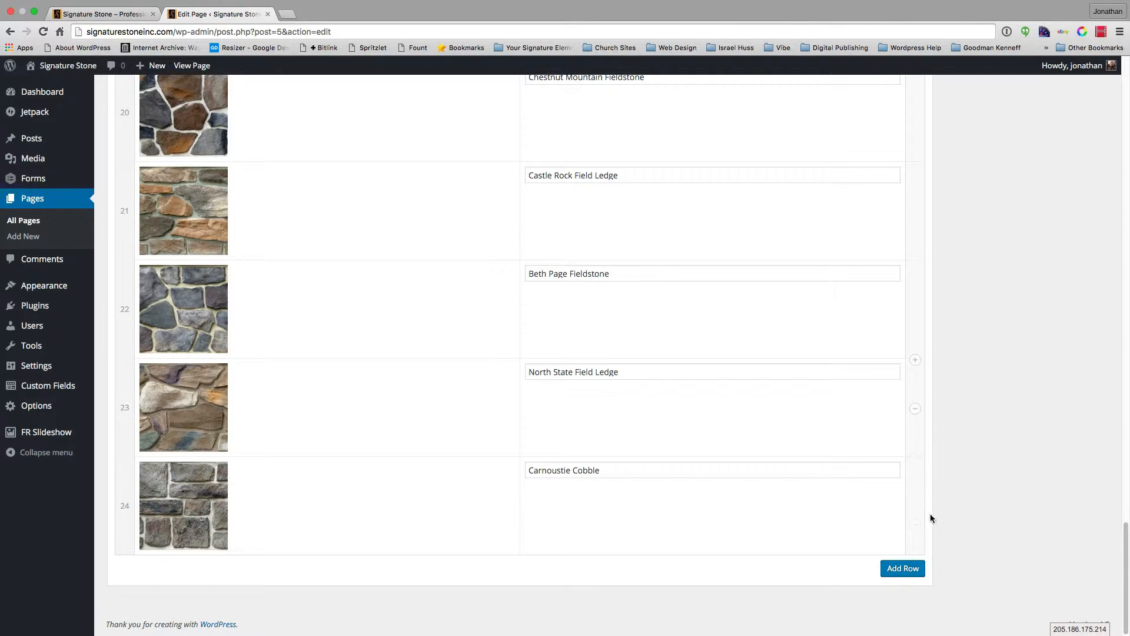
pyautogui.click(907, 569)
pyautogui.scroll(-1, 370, 530)
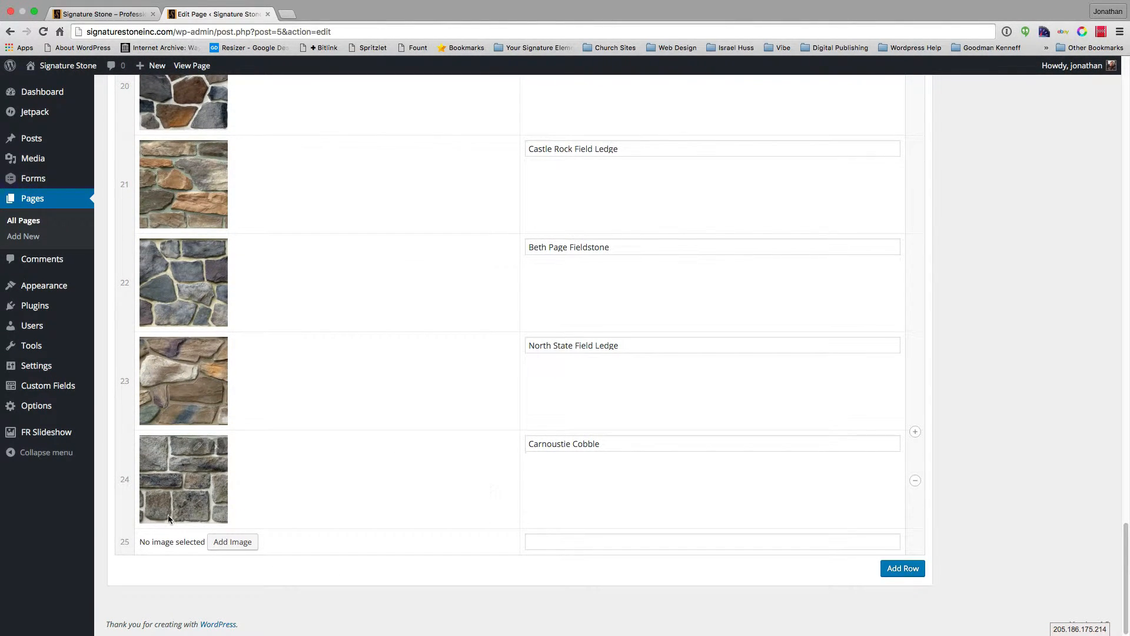
# Fill row 25 with the Woods Cove Field Ledge image and its copied title, then view the live site
pyautogui.click(238, 543)
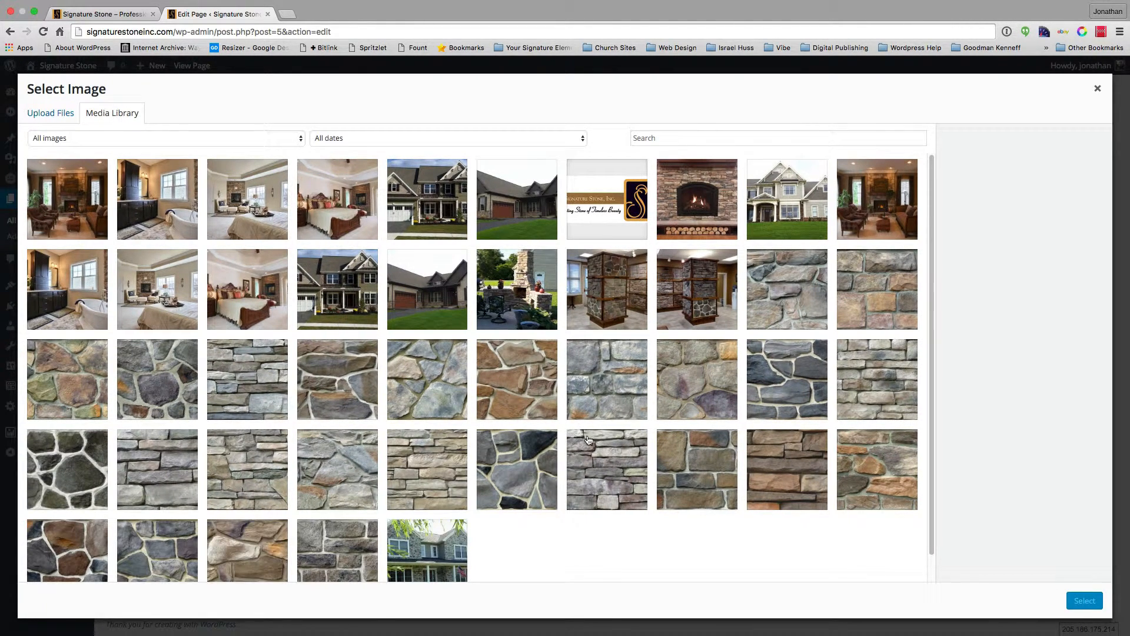
pyautogui.click(776, 307)
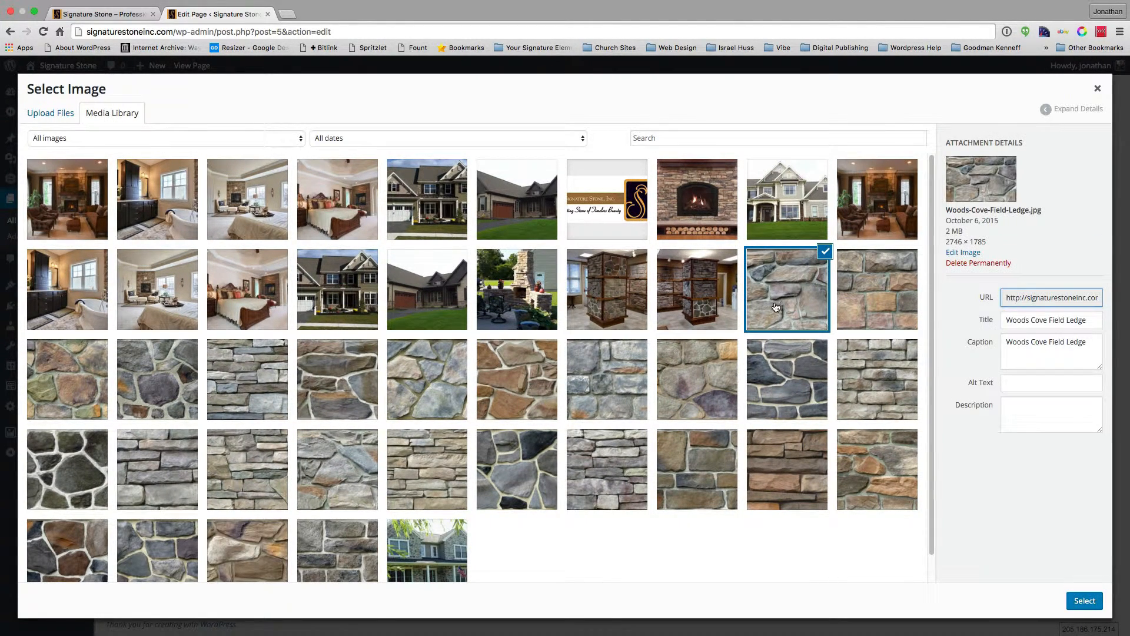
pyautogui.tripleClick(1056, 320)
pyautogui.press('super+c')
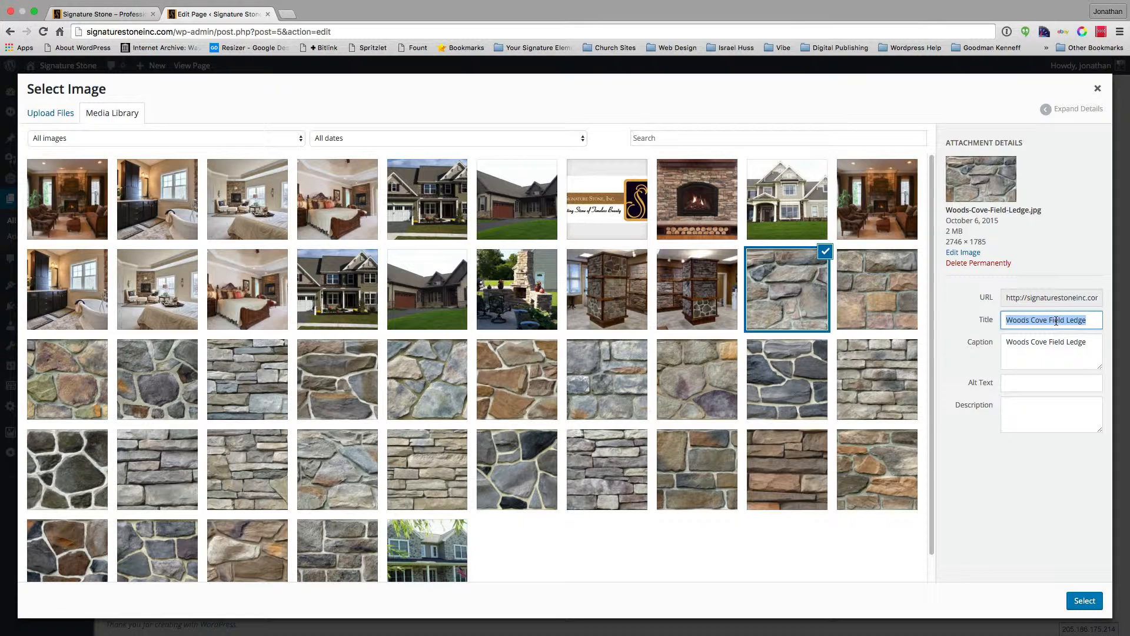
pyautogui.click(1083, 601)
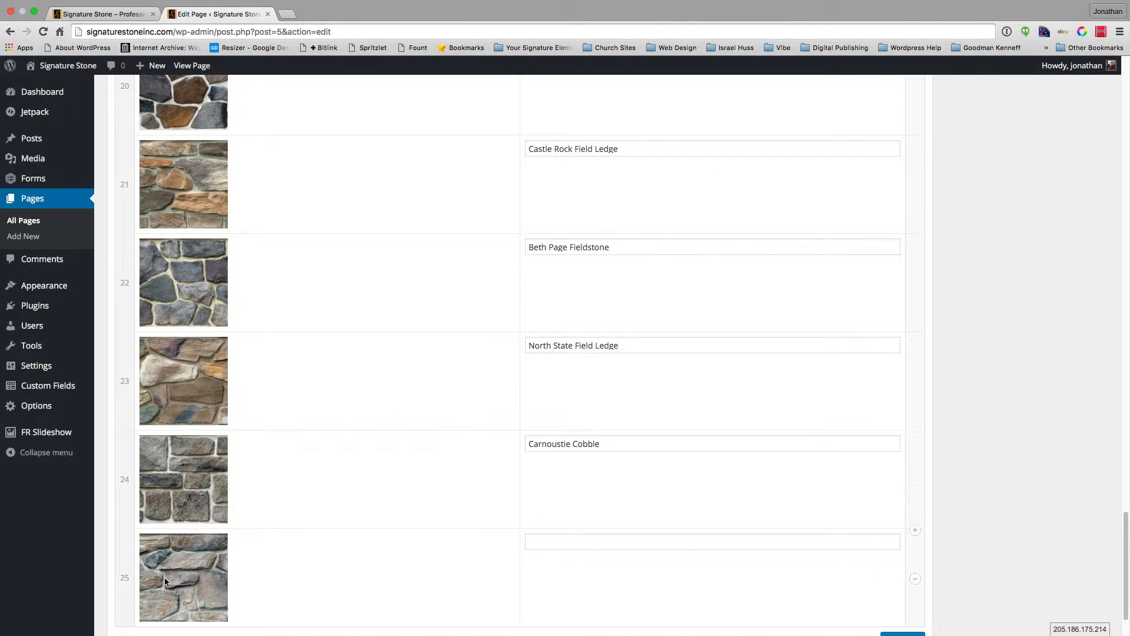
pyautogui.click(541, 543)
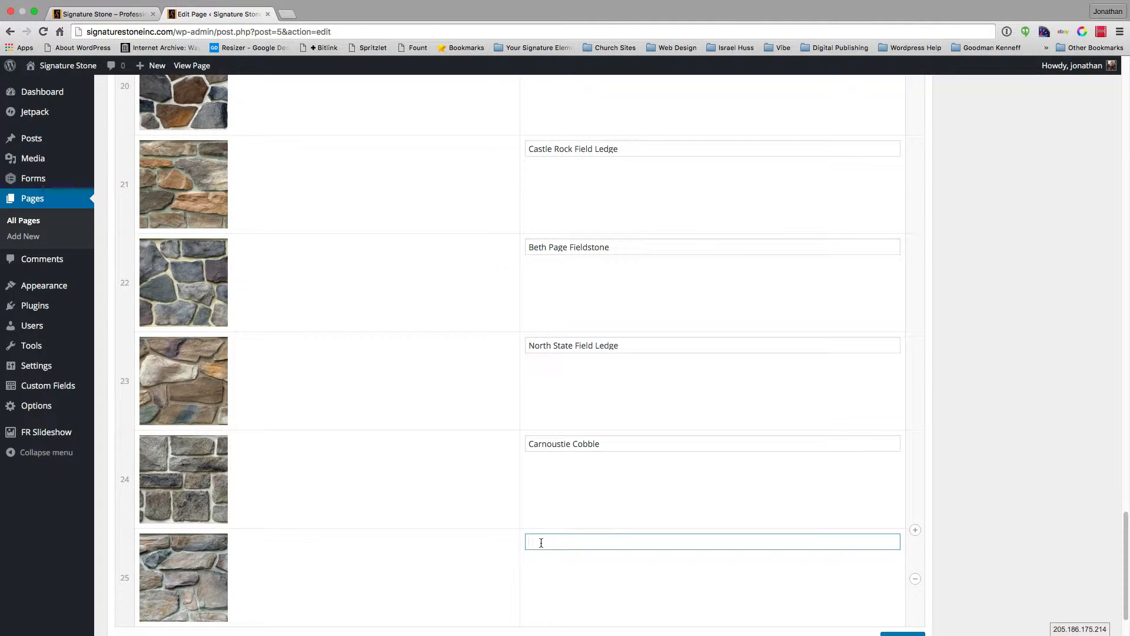
pyautogui.press('super+v')
pyautogui.click(86, 14)
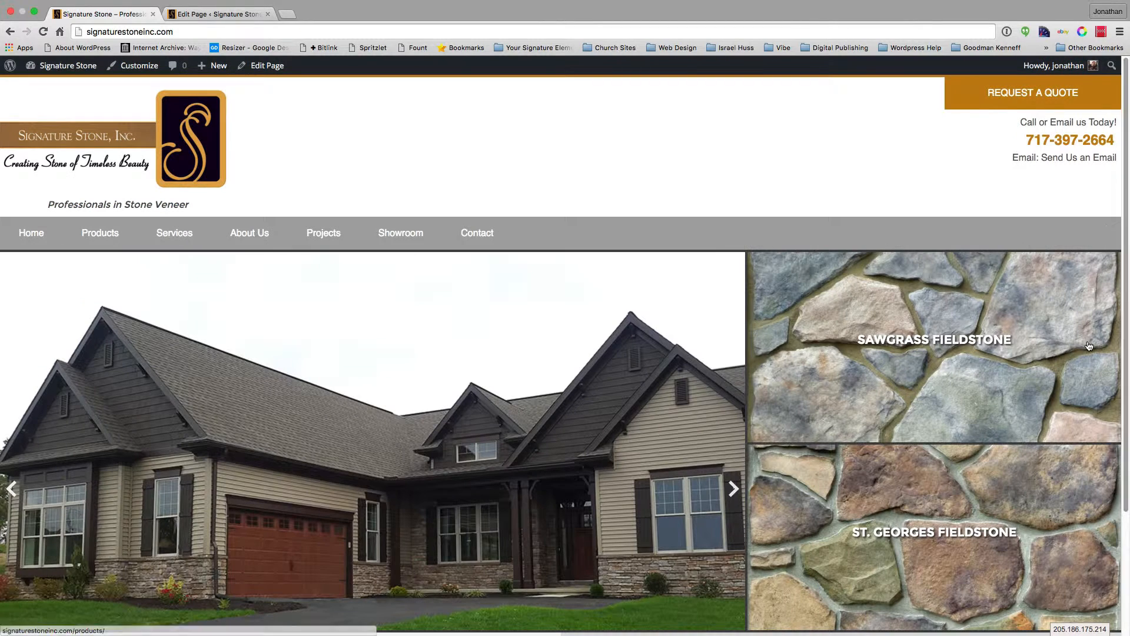
# Scroll the live homepage, then go back to the Home page editor tab
pyautogui.scroll(-3, 863, 147)
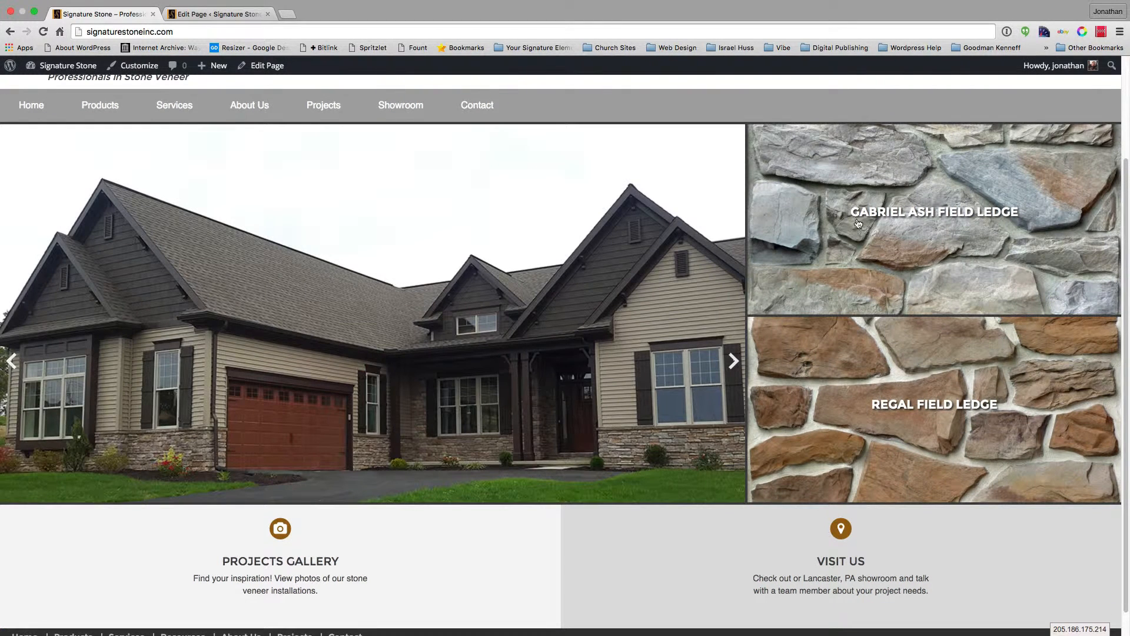
pyautogui.click(214, 18)
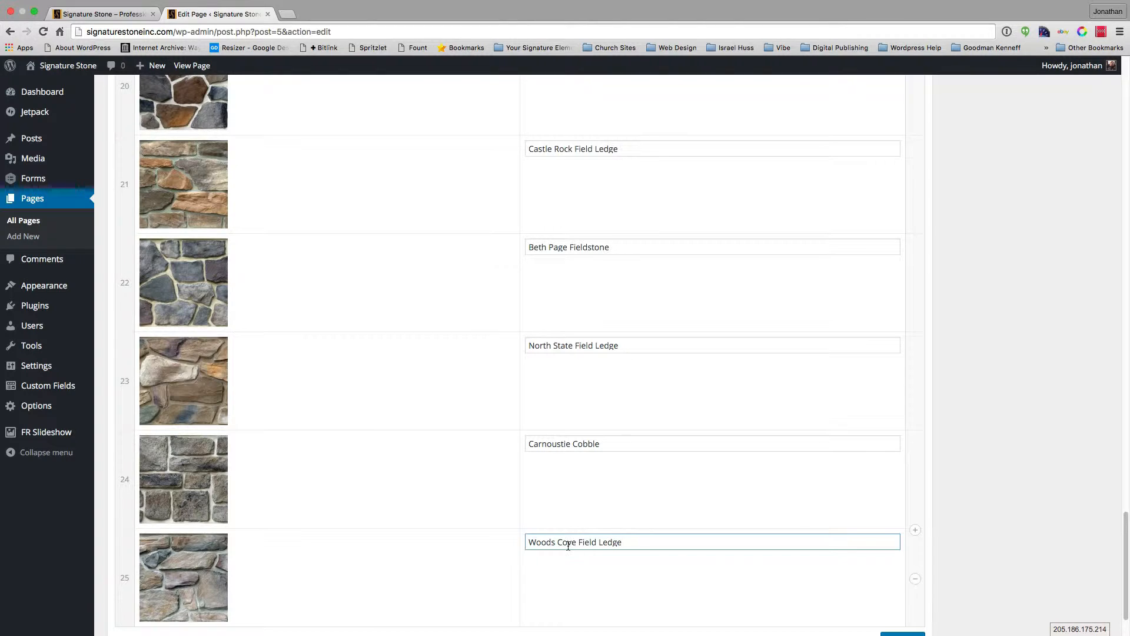
# Delete the duplicate Woods Cove Field Ledge row 25 and test dragging the Carnoustie Cobble row
pyautogui.scroll(-3, 567, 545)
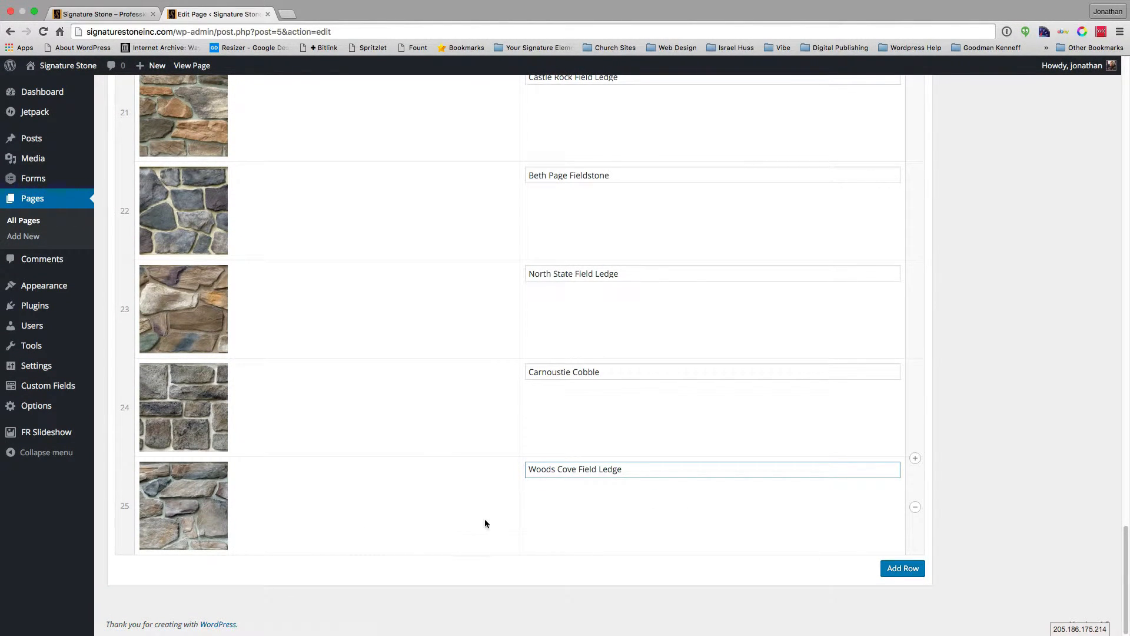
pyautogui.scroll(15, 483, 522)
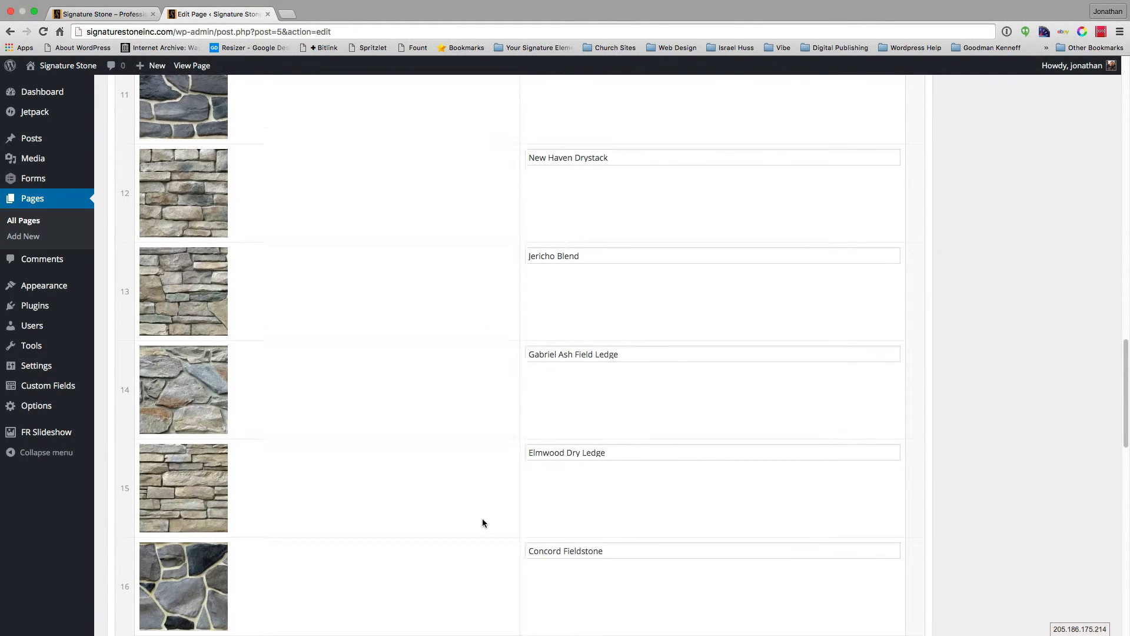
pyautogui.scroll(9, 483, 523)
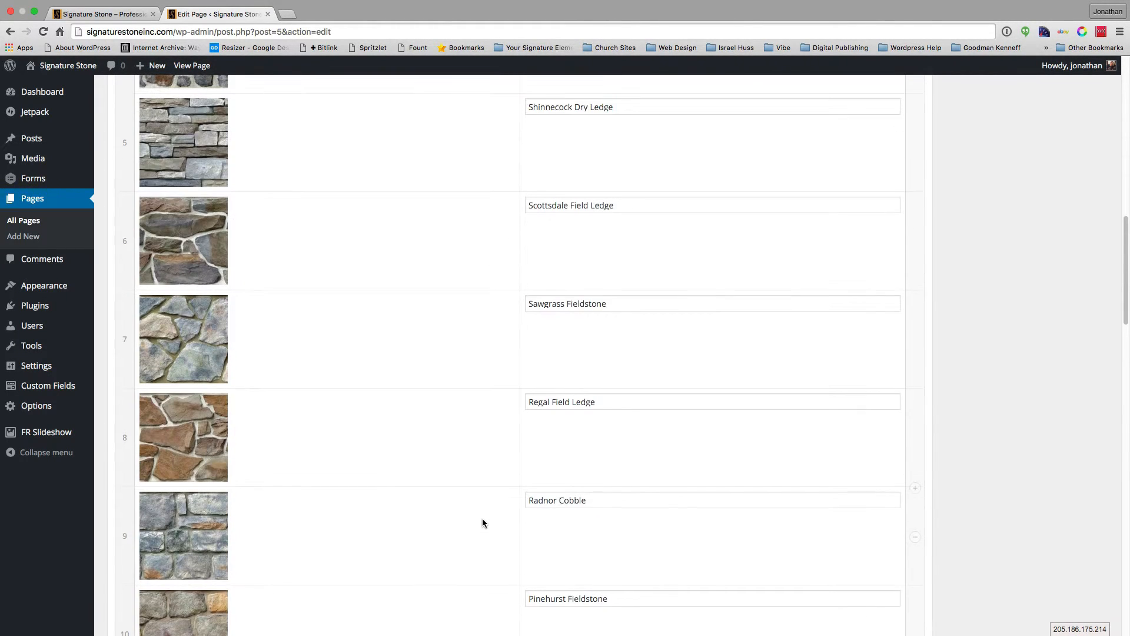
pyautogui.scroll(9, 482, 523)
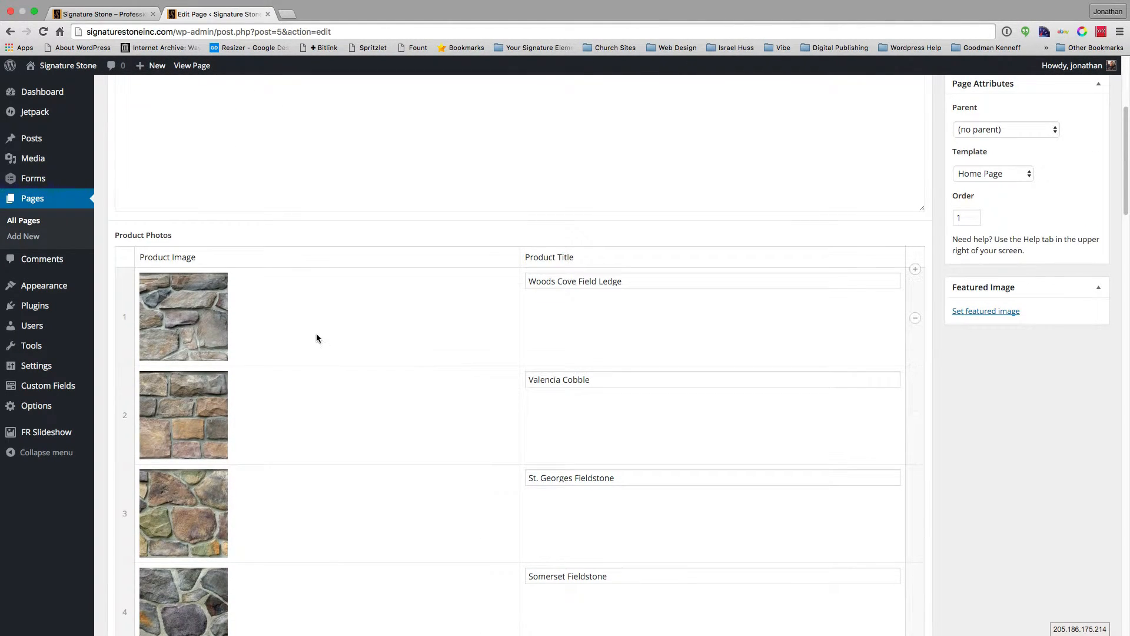
pyautogui.scroll(-20, 549, 322)
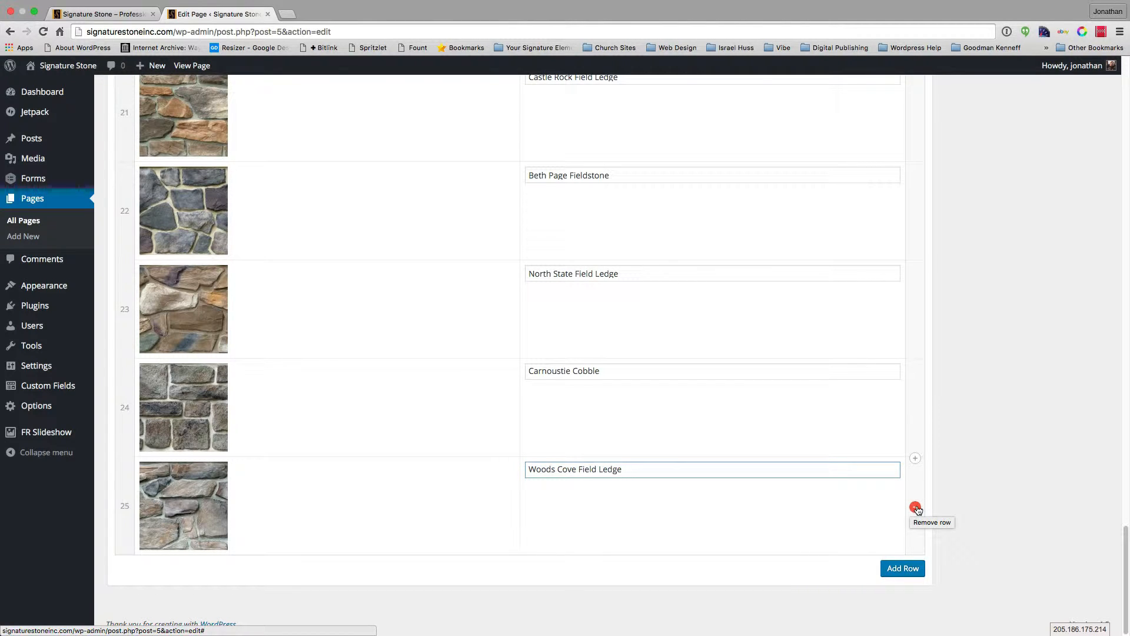
pyautogui.click(915, 507)
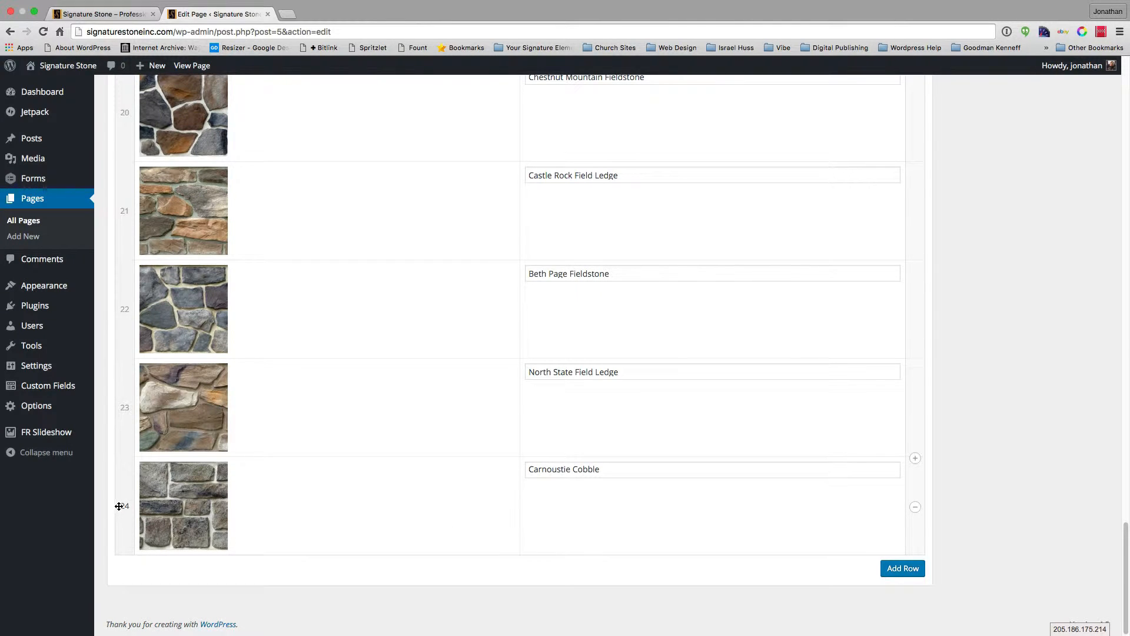
pyautogui.moveTo(120, 506); pyautogui.dragTo(126, 595)
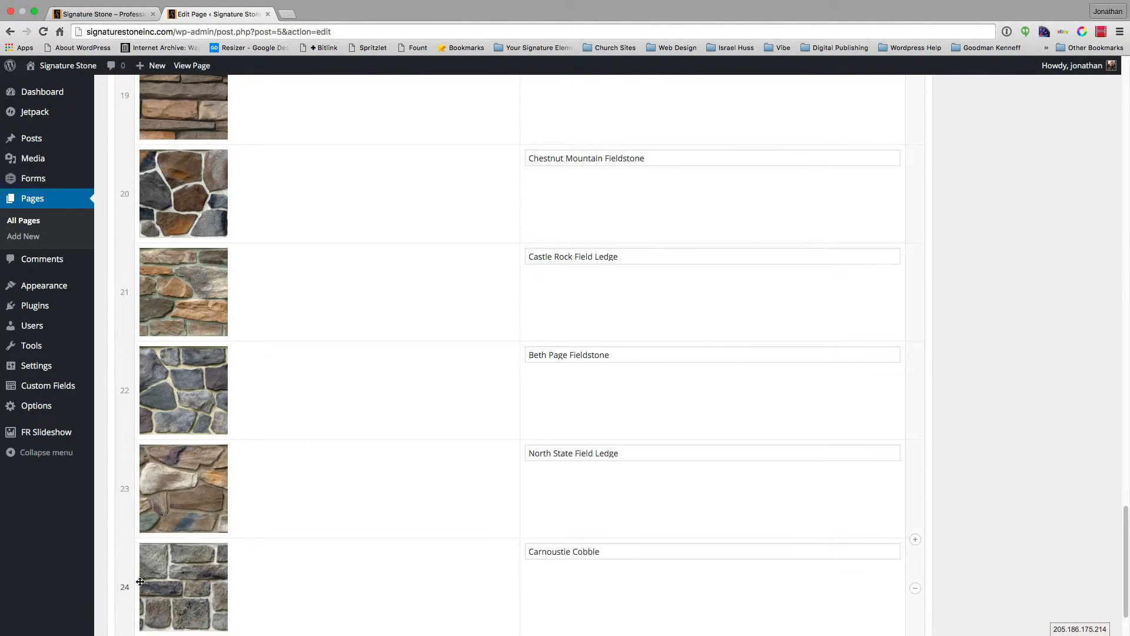
pyautogui.moveTo(213, 514)
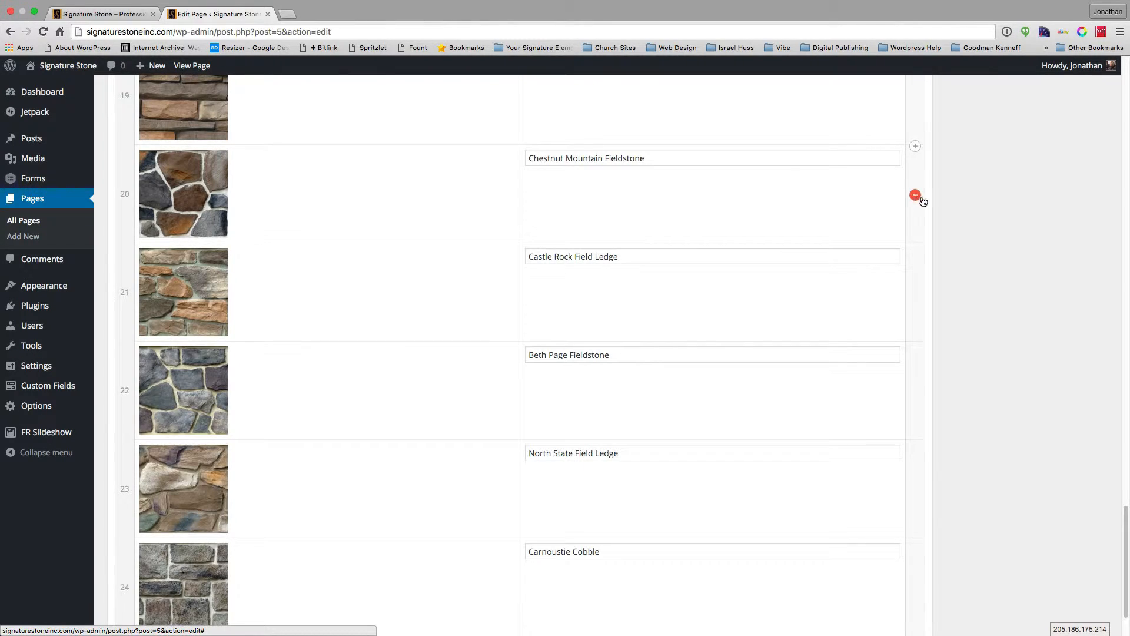
# Update the Home page to save the product list changes
pyautogui.scroll(10, 966, 197)
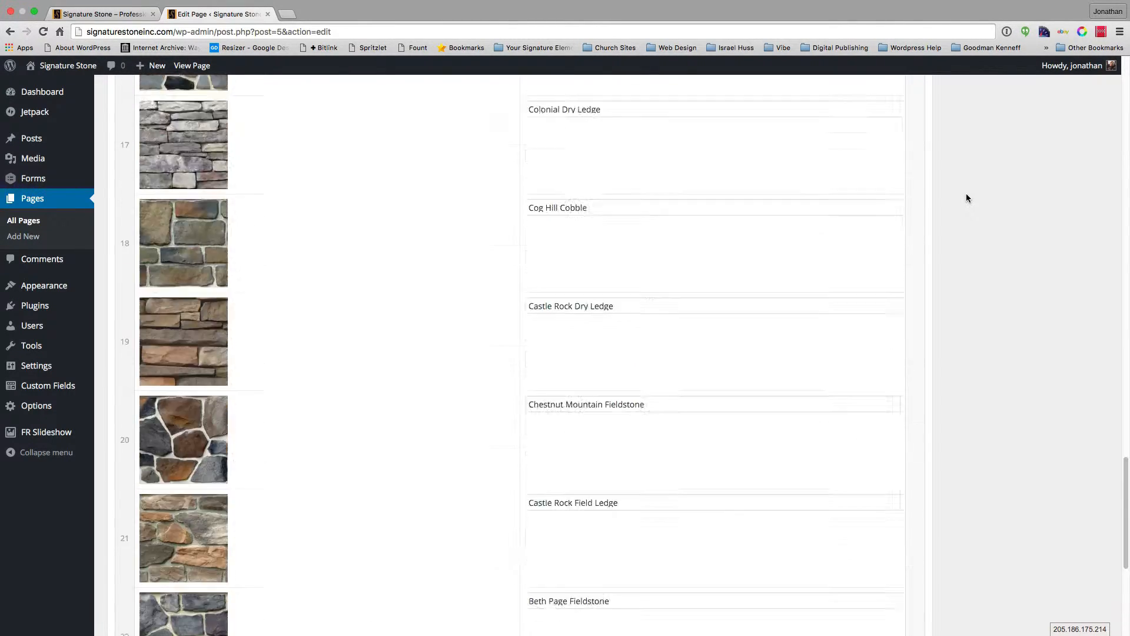
pyautogui.scroll(-10, 966, 198)
pyautogui.scroll(10, 966, 198)
pyautogui.scroll(15, 966, 198)
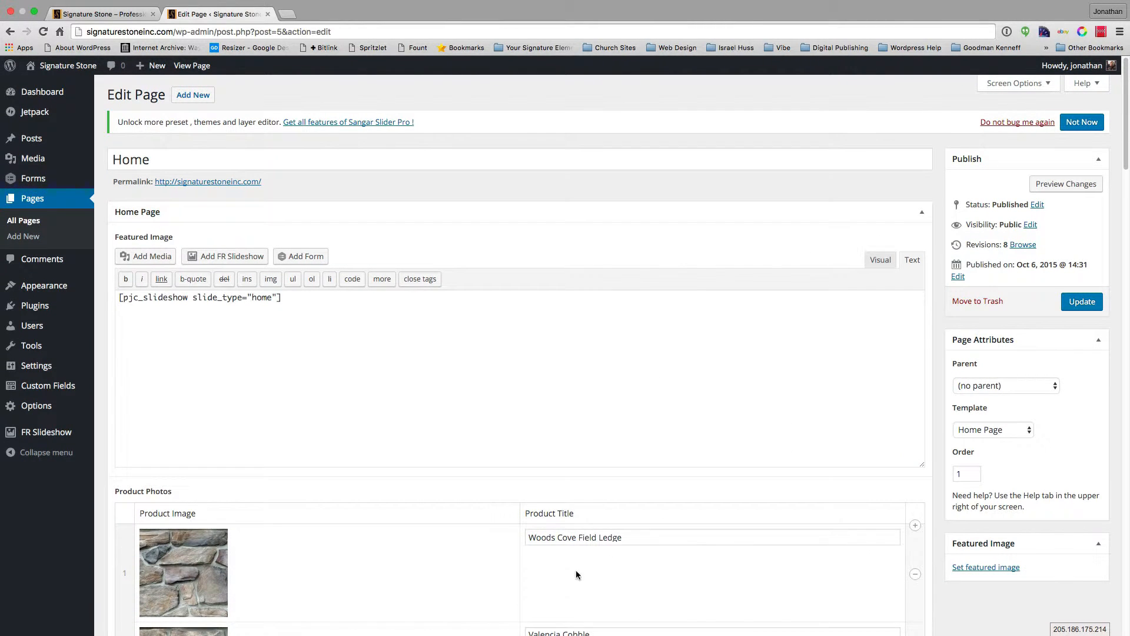
pyautogui.click(1080, 303)
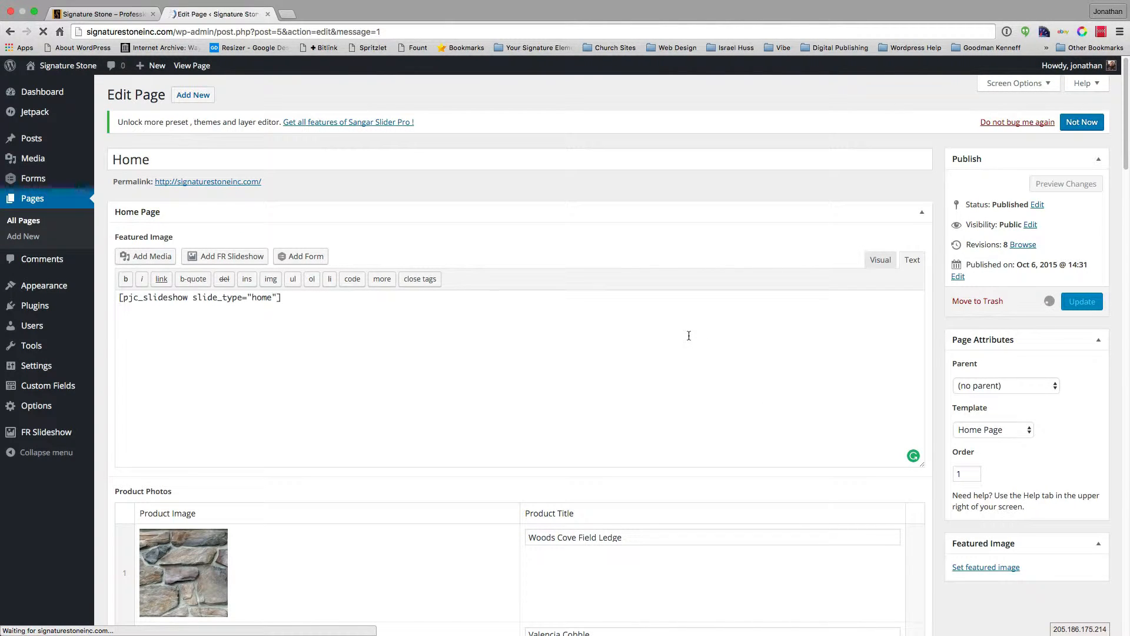
# Review the Home slides in FR Slideshow, opened in a new tab, then return to the live site
pyautogui.keyDown('super'); pyautogui.click(26, 433); pyautogui.keyUp('super')
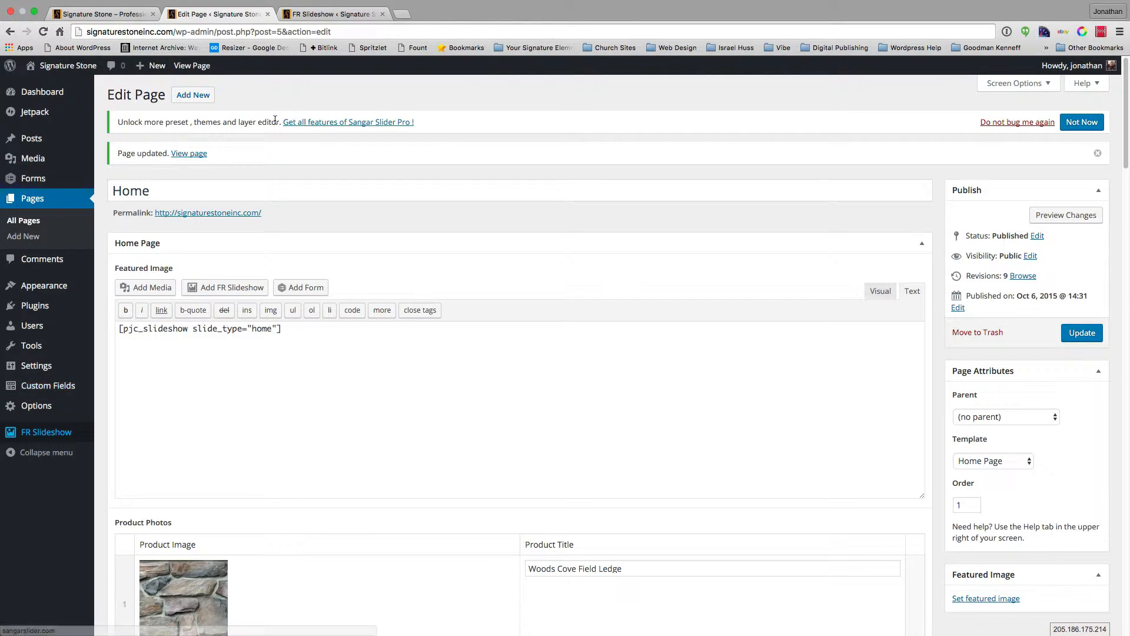
pyautogui.click(316, 15)
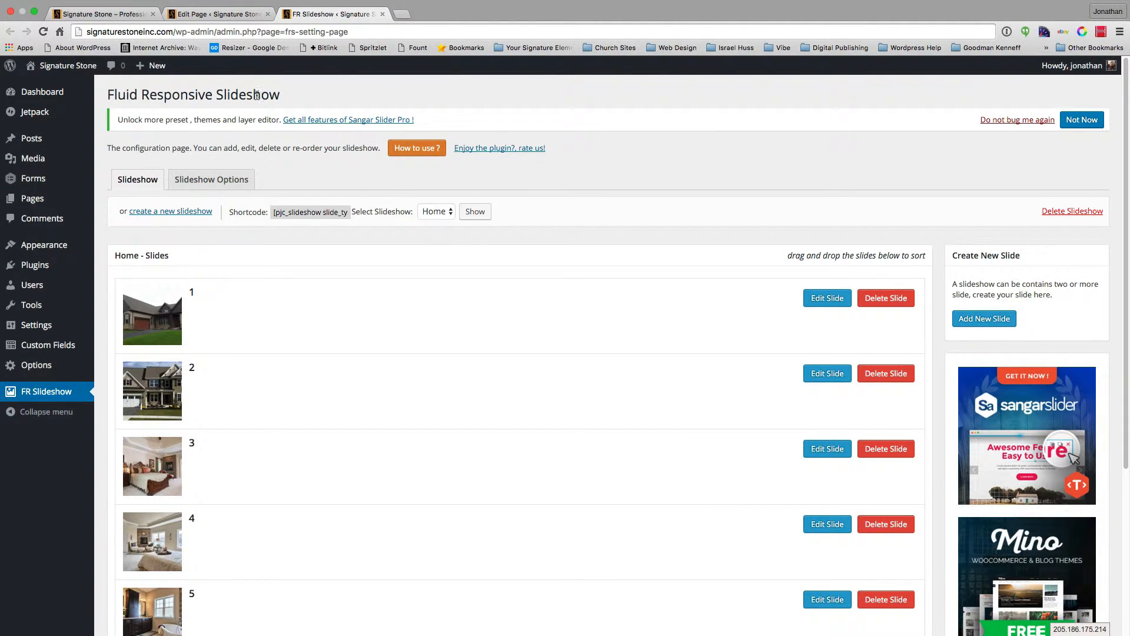
pyautogui.scroll(-5, 256, 252)
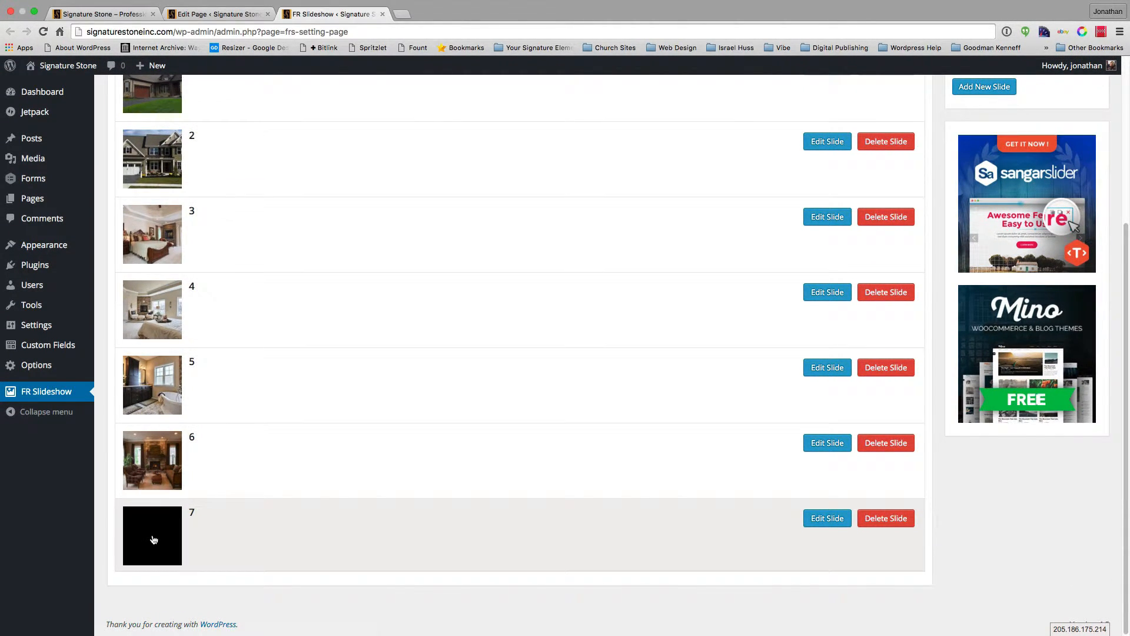
pyautogui.click(103, 13)
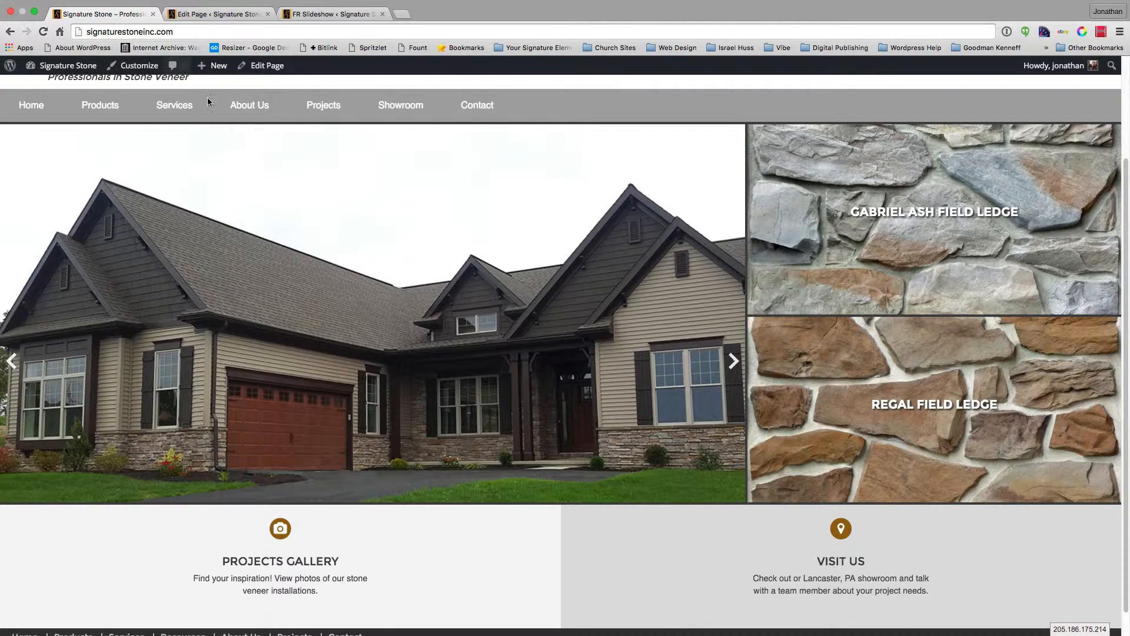
# Check the live slideshow, then delete the blank seventh slide, leaving six photo slides
pyautogui.click(732, 361)
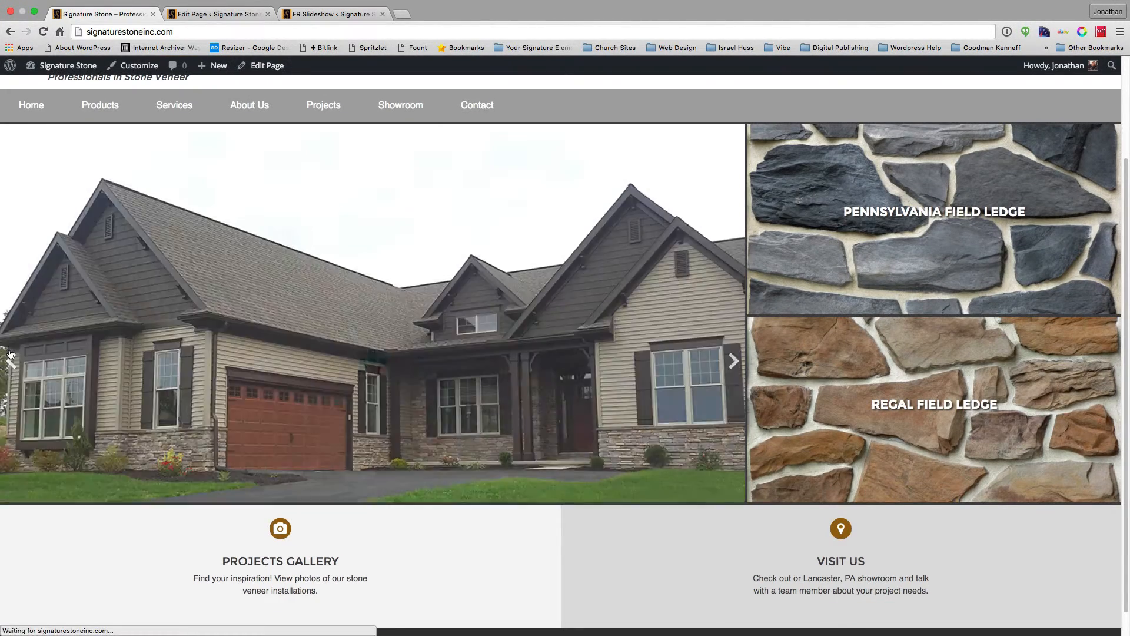
pyautogui.click(11, 362)
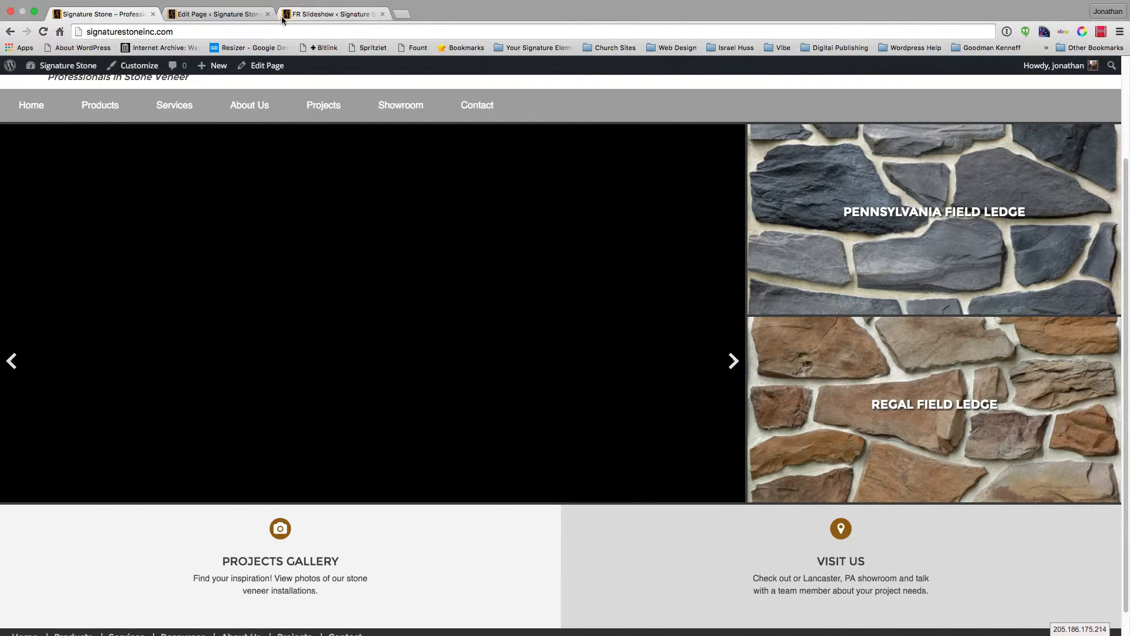
pyautogui.click(313, 14)
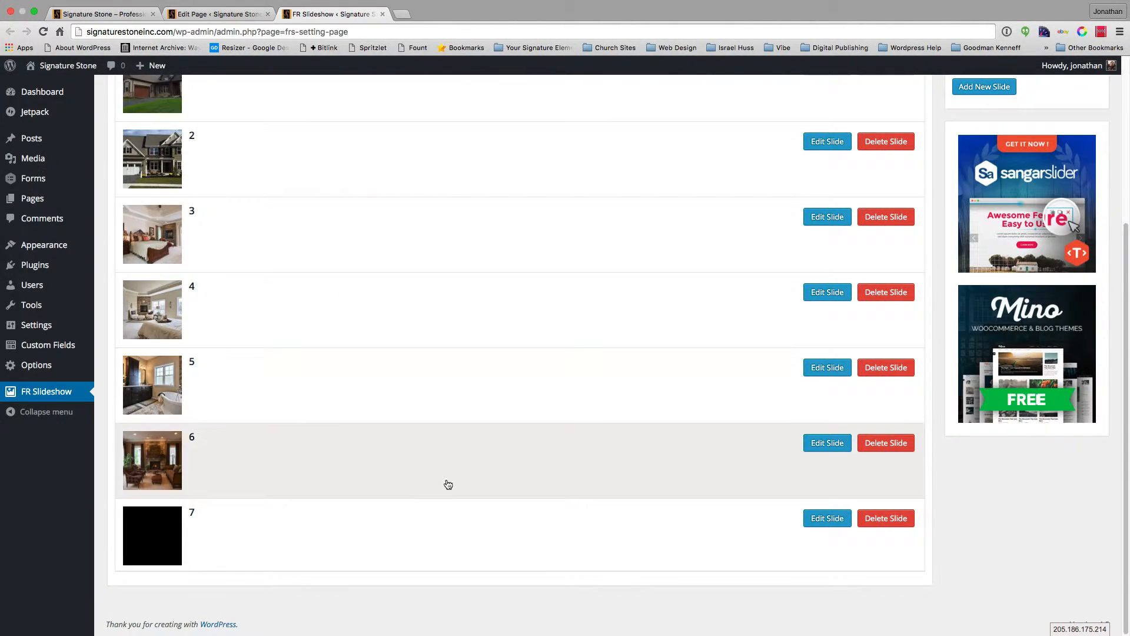
pyautogui.click(886, 518)
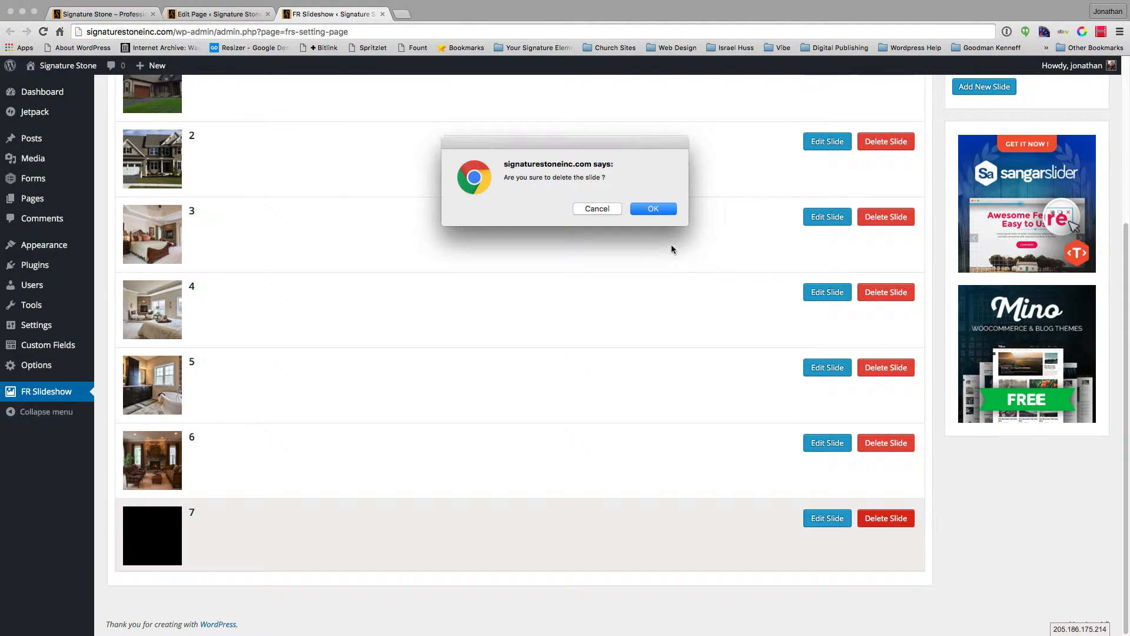
pyautogui.click(647, 212)
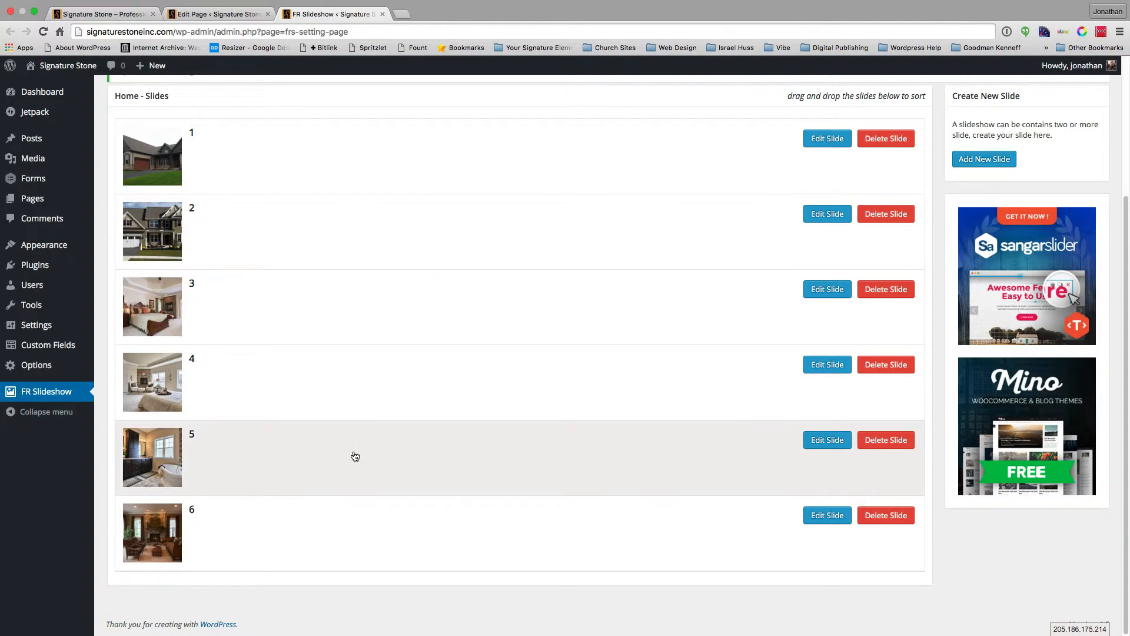
pyautogui.scroll(3, 368, 493)
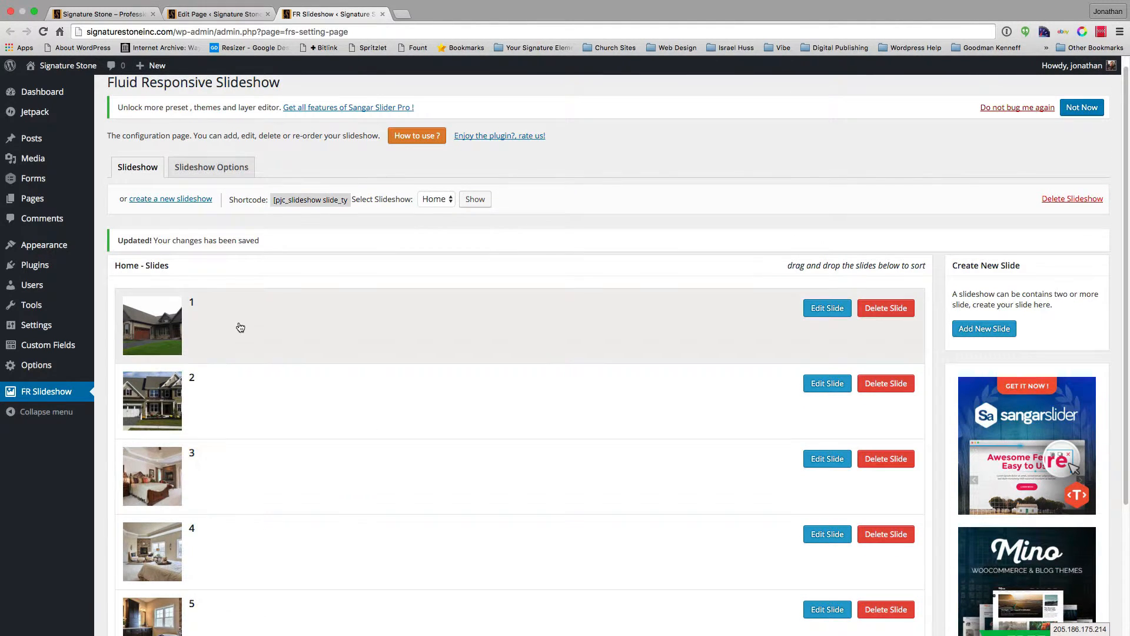
# Add and save a slide titled 'Test Slide' using the Castle Rock Field Ledge house photo
pyautogui.click(982, 329)
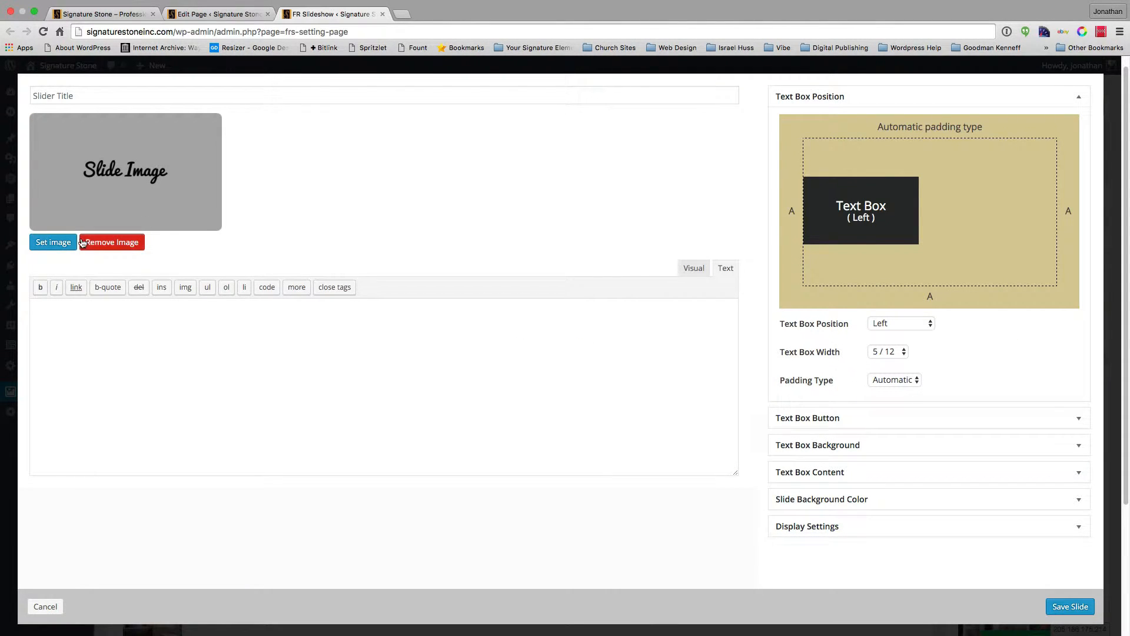
pyautogui.click(69, 96)
pyautogui.write('Tes')
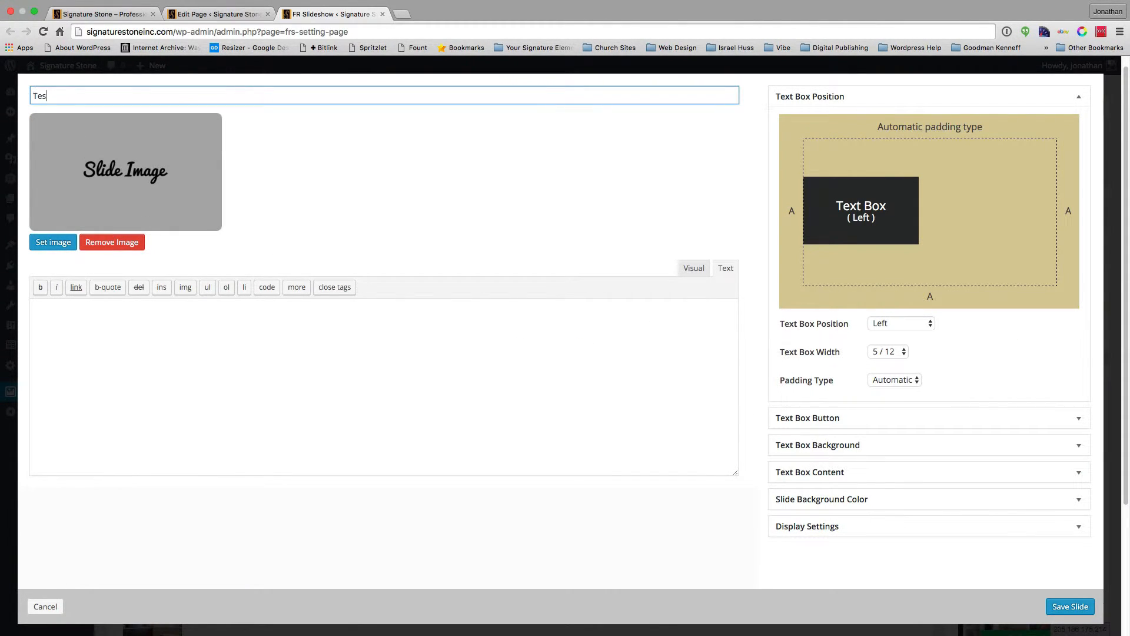
pyautogui.write('t Slide')
pyautogui.click(43, 243)
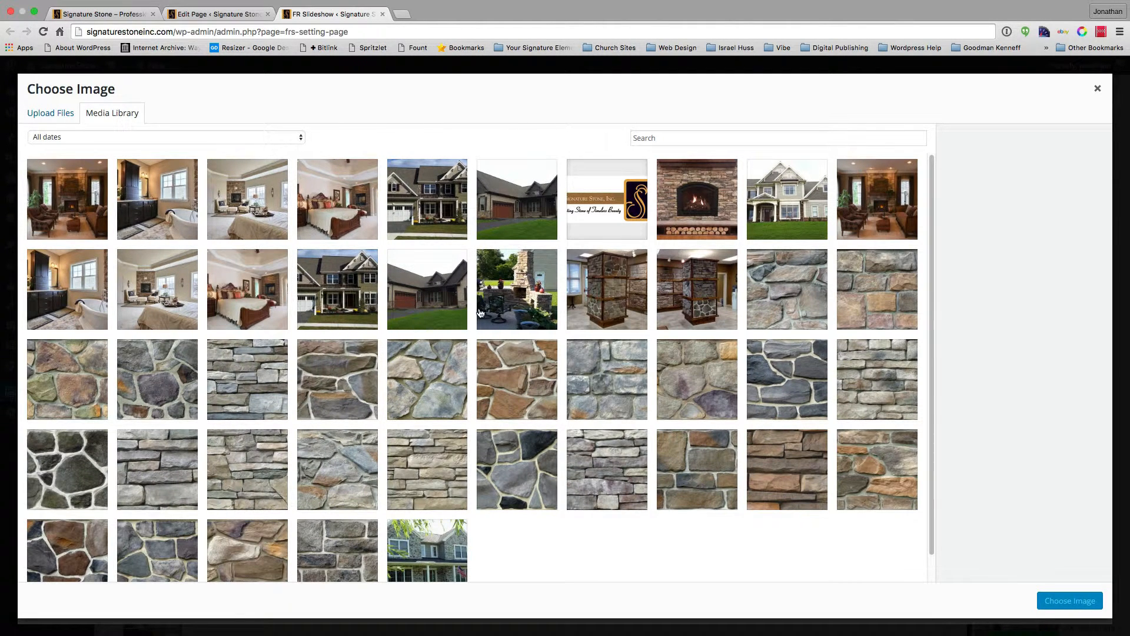
pyautogui.click(777, 194)
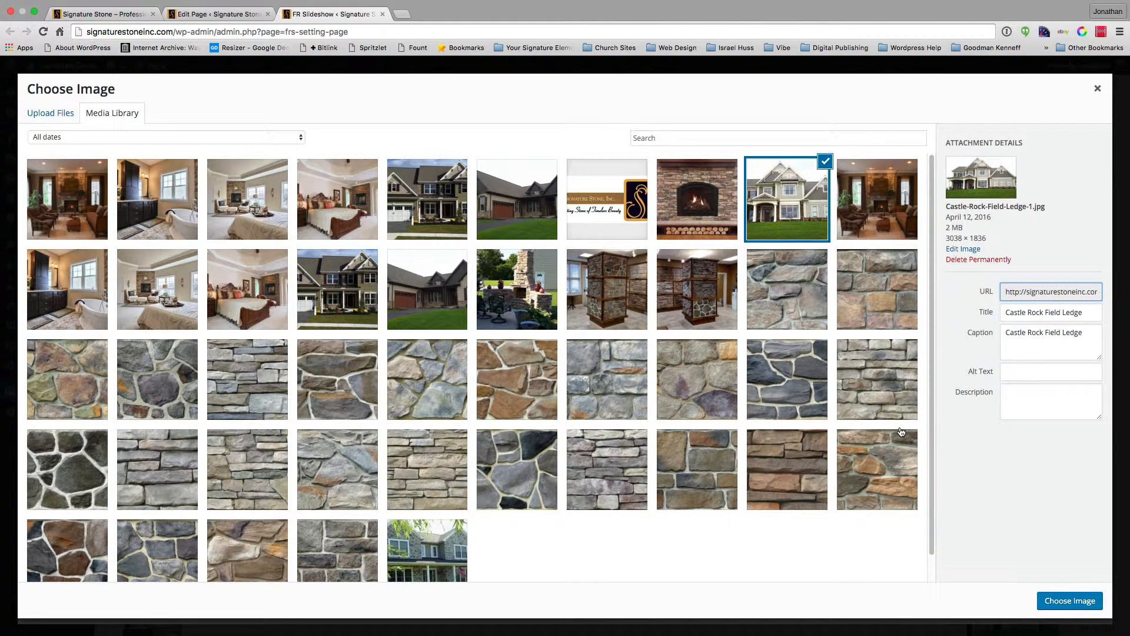
pyautogui.click(1067, 601)
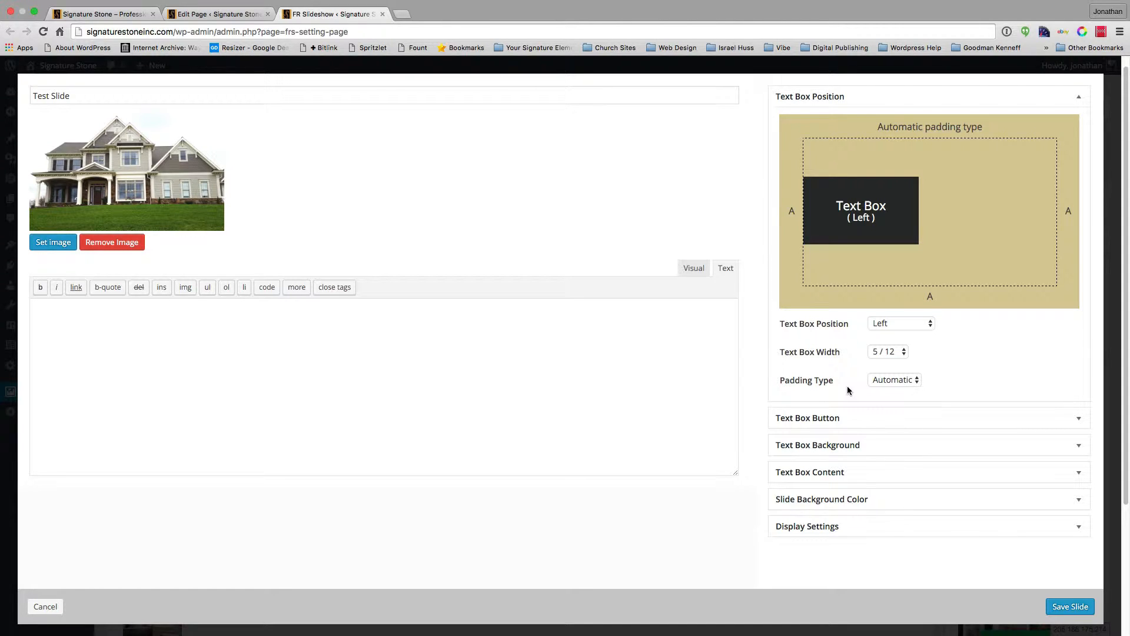
pyautogui.click(1070, 611)
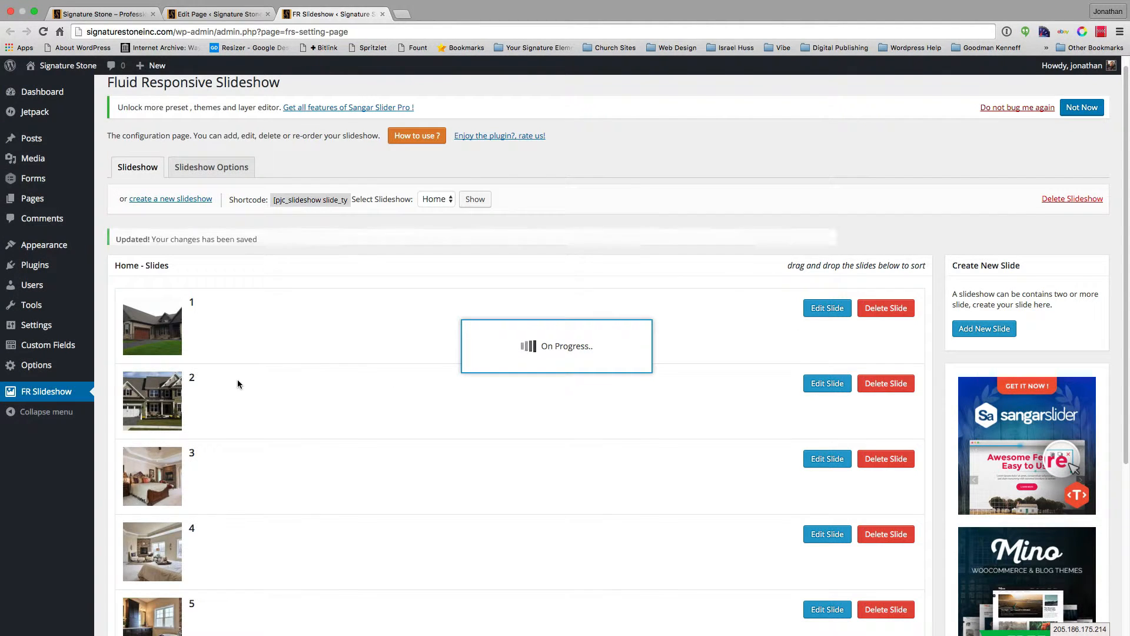
# Delete the Test Slide from the Home slideshow
pyautogui.scroll(-5, 328, 429)
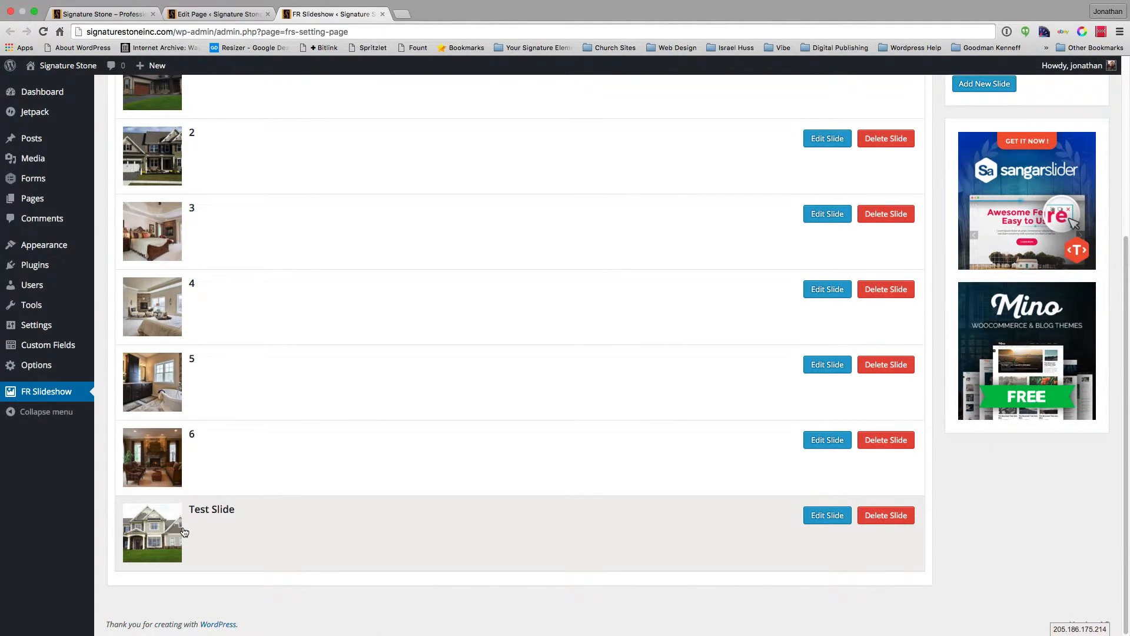
pyautogui.click(890, 525)
pyautogui.click(671, 217)
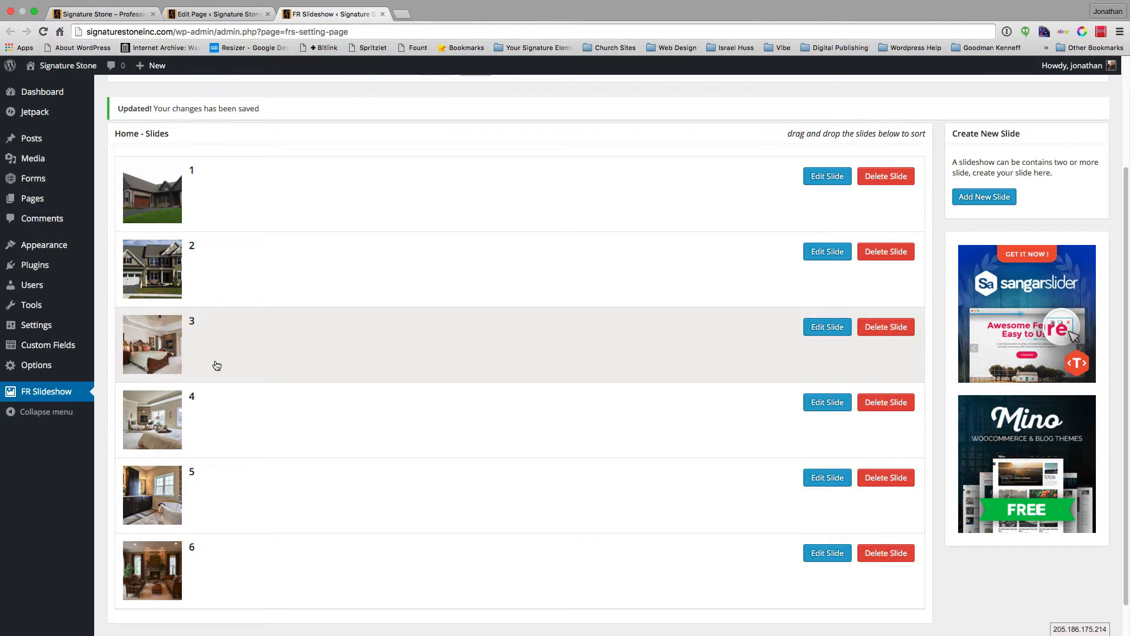
# Drag slide 2 below slide 4, giving the order 1, 3, 4, 2, 5, 6
pyautogui.scroll(1, 214, 366)
pyautogui.scroll(-2, 214, 365)
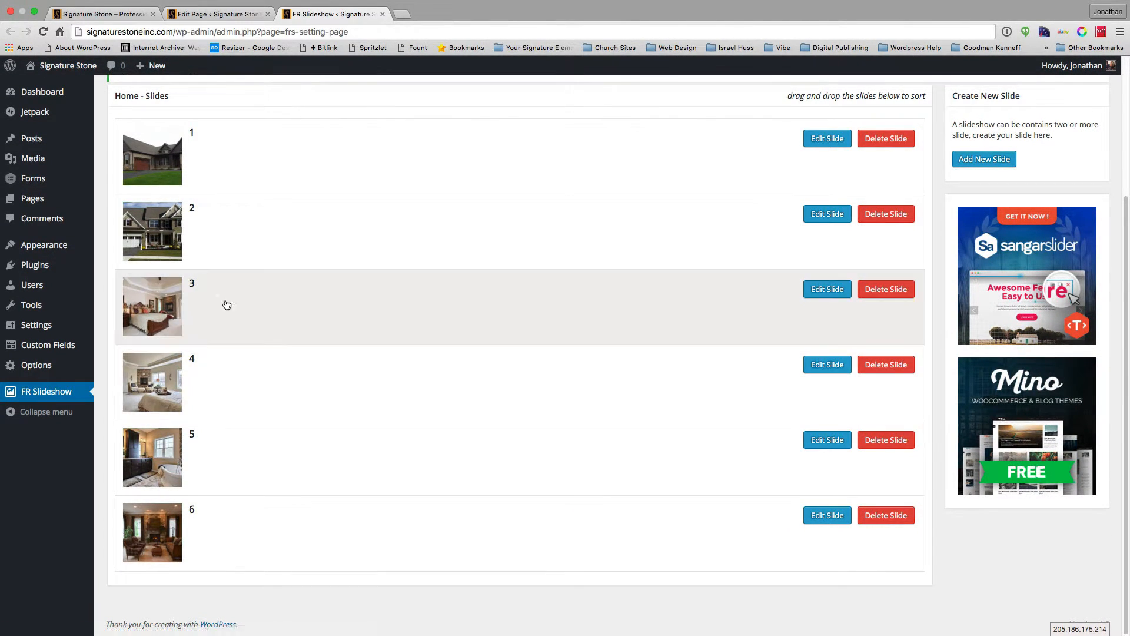
pyautogui.moveTo(299, 237); pyautogui.dragTo(285, 399)
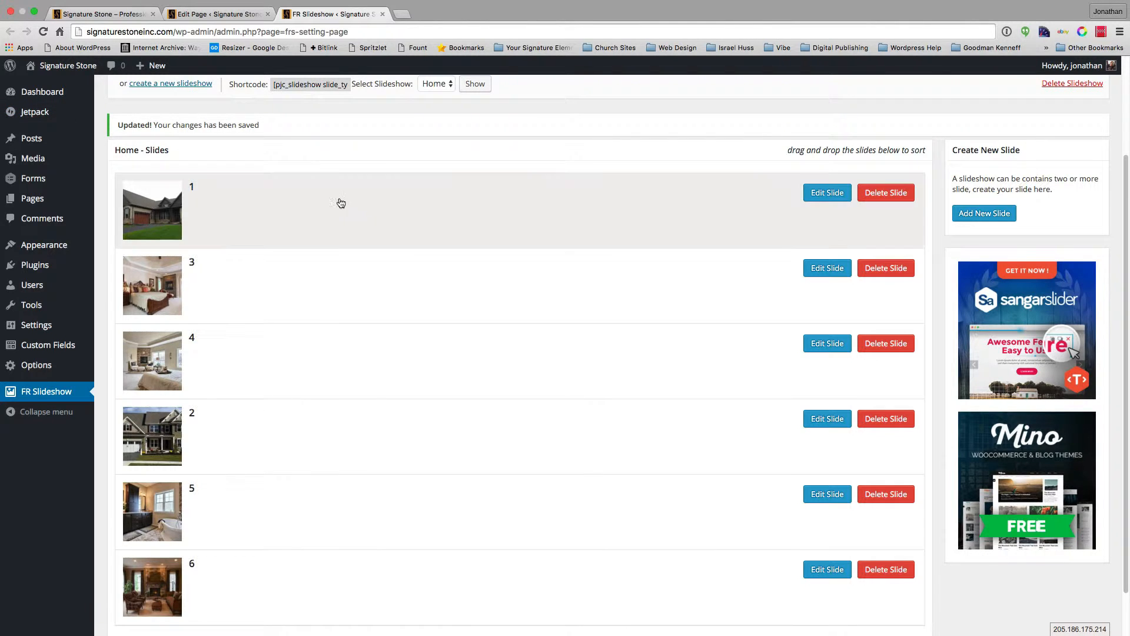
pyautogui.scroll(-1, 341, 203)
pyautogui.scroll(5, 352, 203)
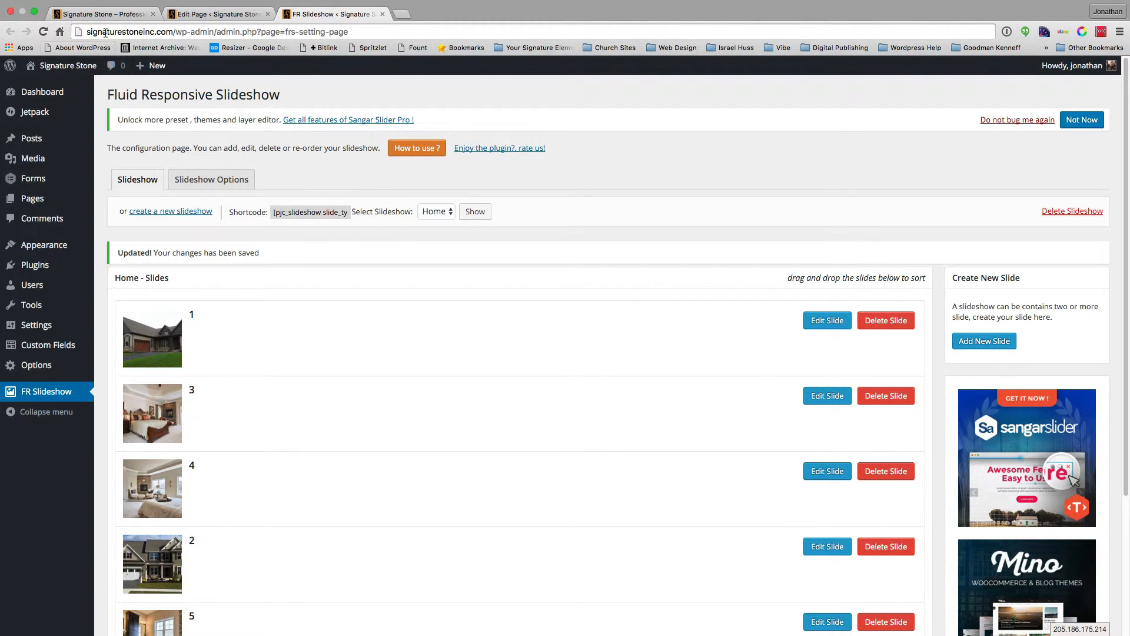
# Cycle through the reordered slideshow on the live homepage back to the first house photo
pyautogui.click(93, 20)
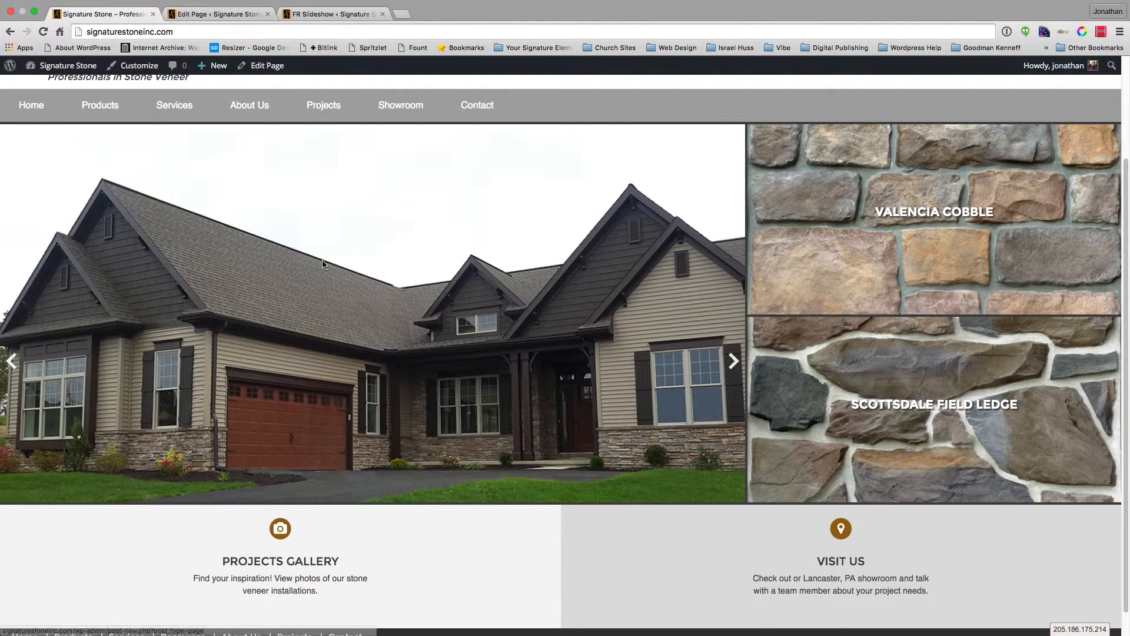
pyautogui.click(732, 361)
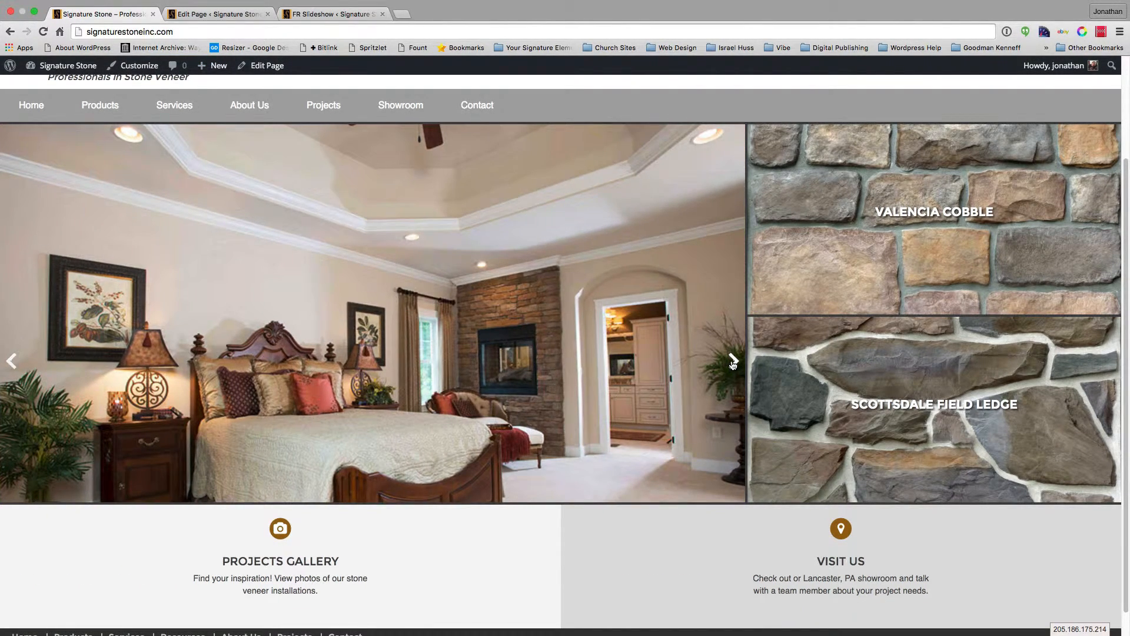
pyautogui.click(733, 361)
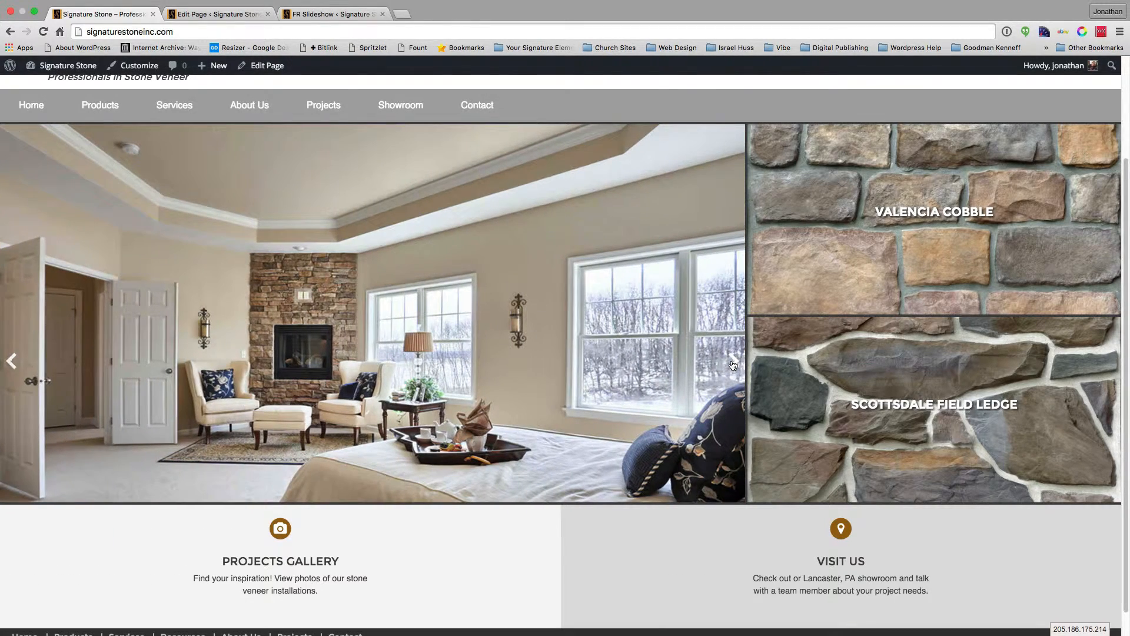
pyautogui.click(733, 363)
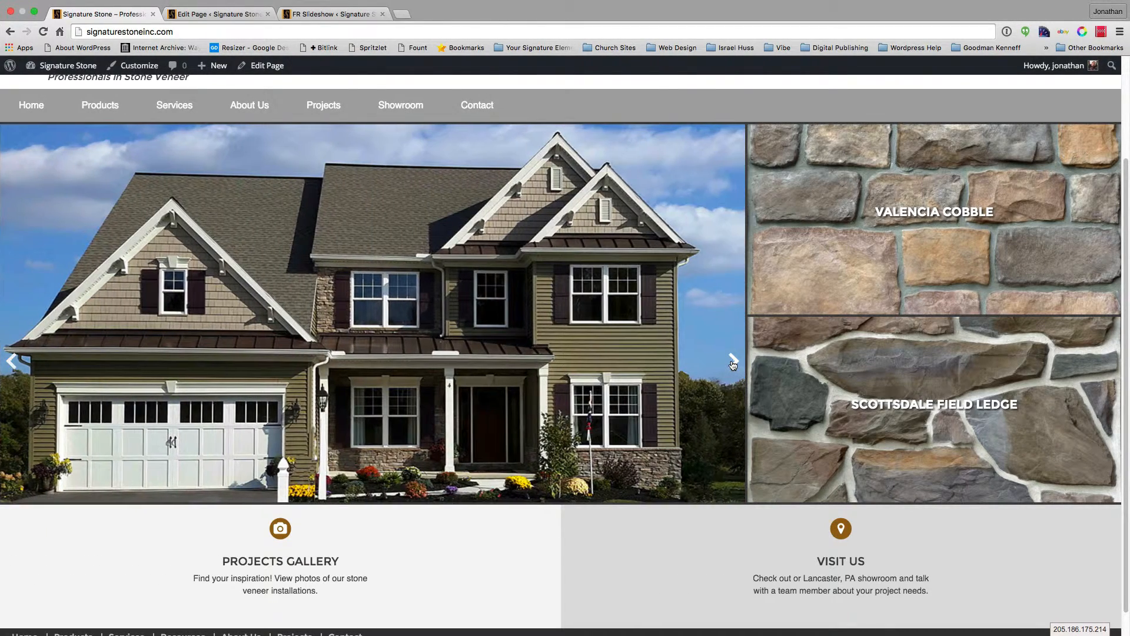
pyautogui.click(736, 363)
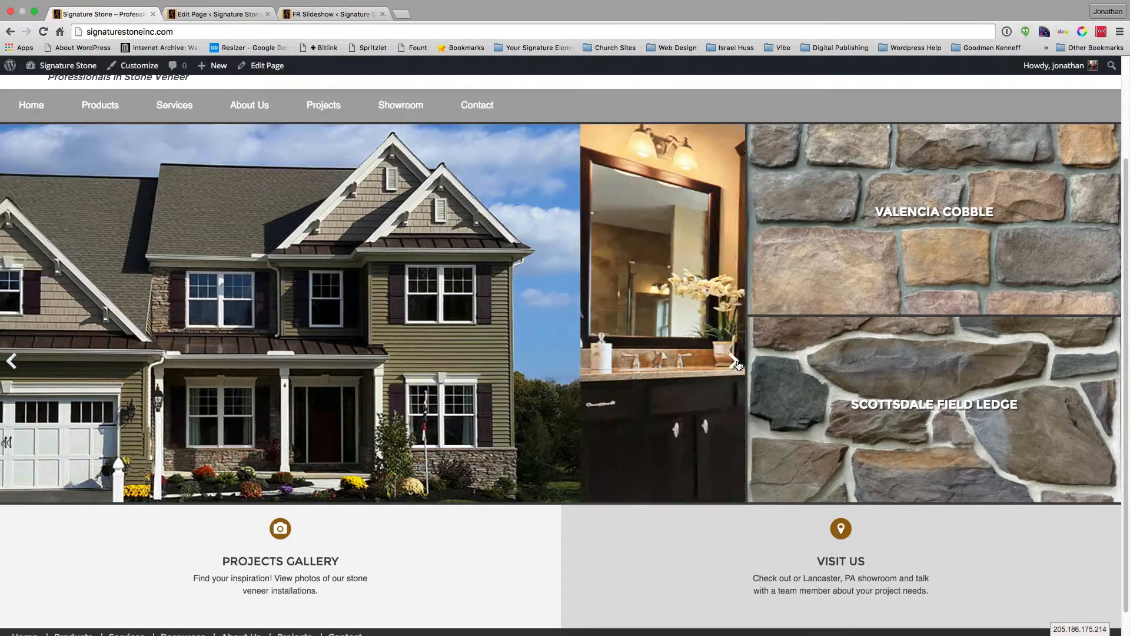
pyautogui.click(735, 364)
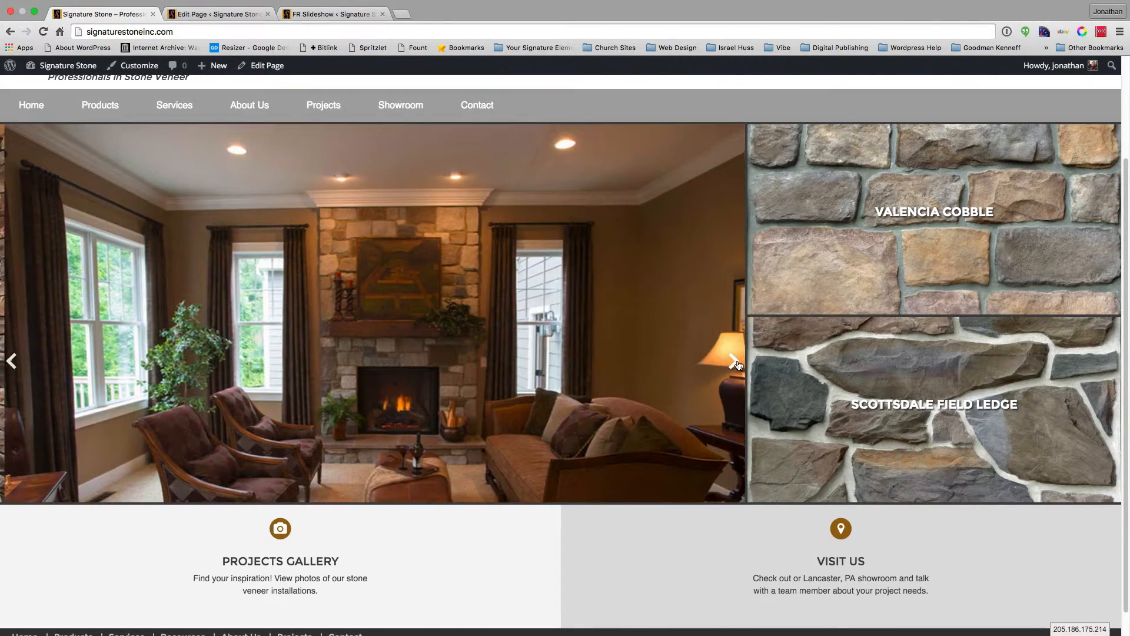
pyautogui.click(736, 364)
pyautogui.click(735, 364)
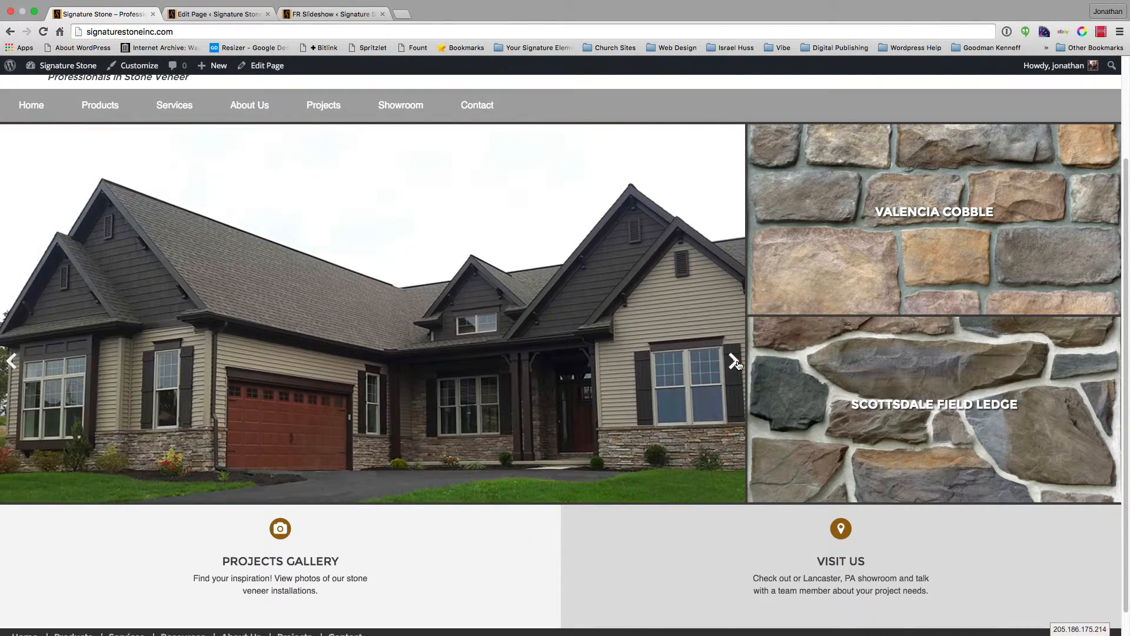
# Close the FR Slideshow settings tab, open All Pages, and return to the live homepage
pyautogui.click(285, 17)
pyautogui.scroll(-5, 354, 459)
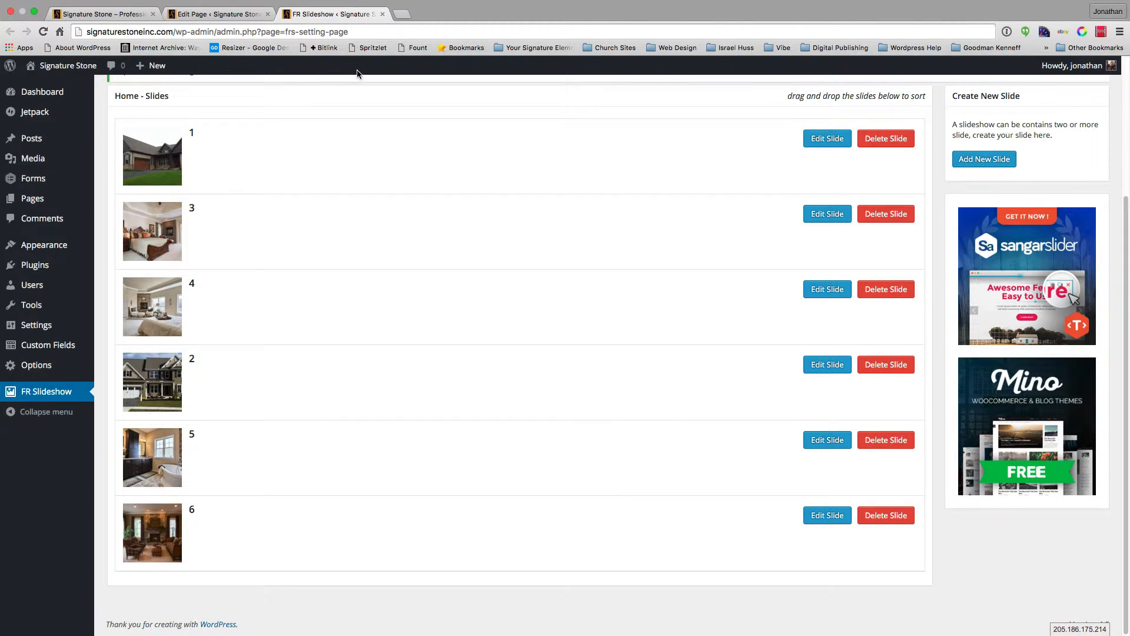
pyautogui.press('super+w')
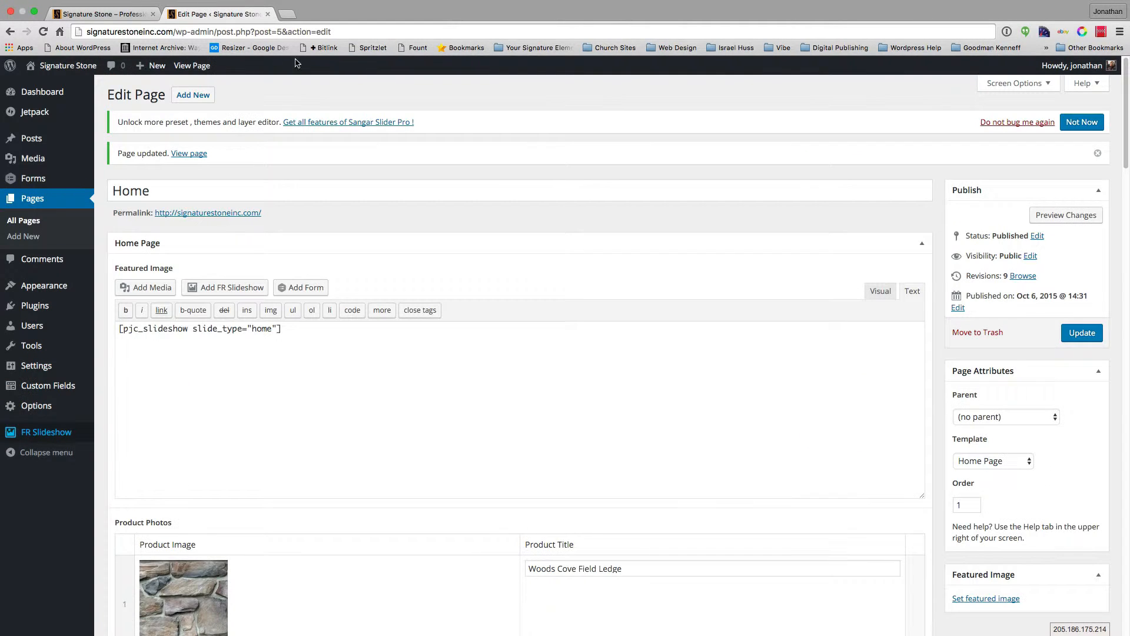
pyautogui.click(20, 227)
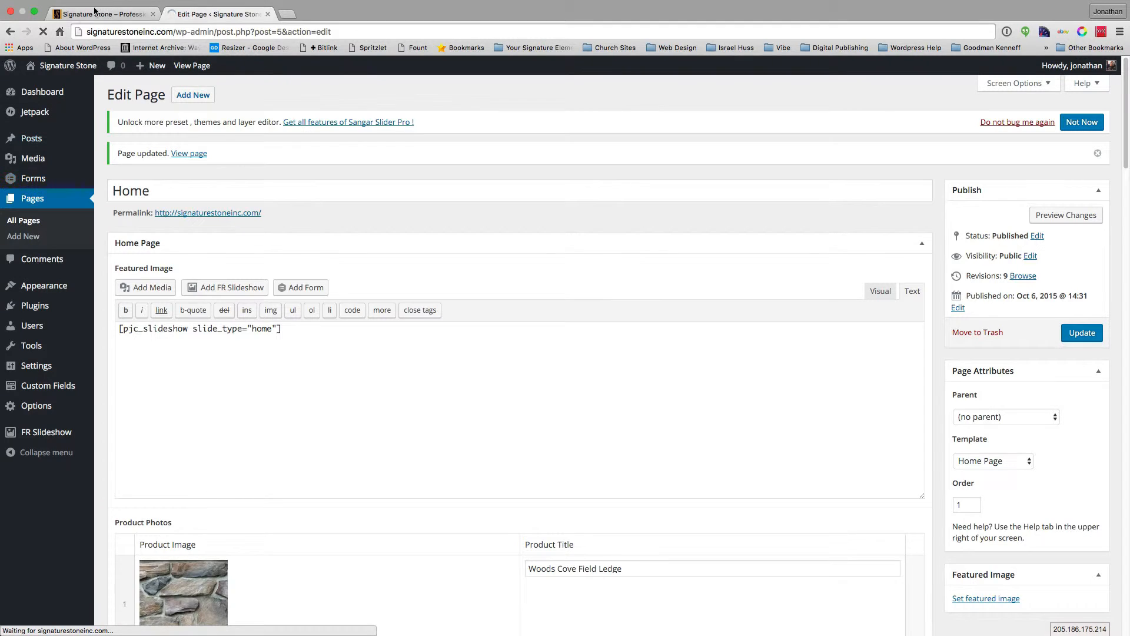
pyautogui.click(75, 16)
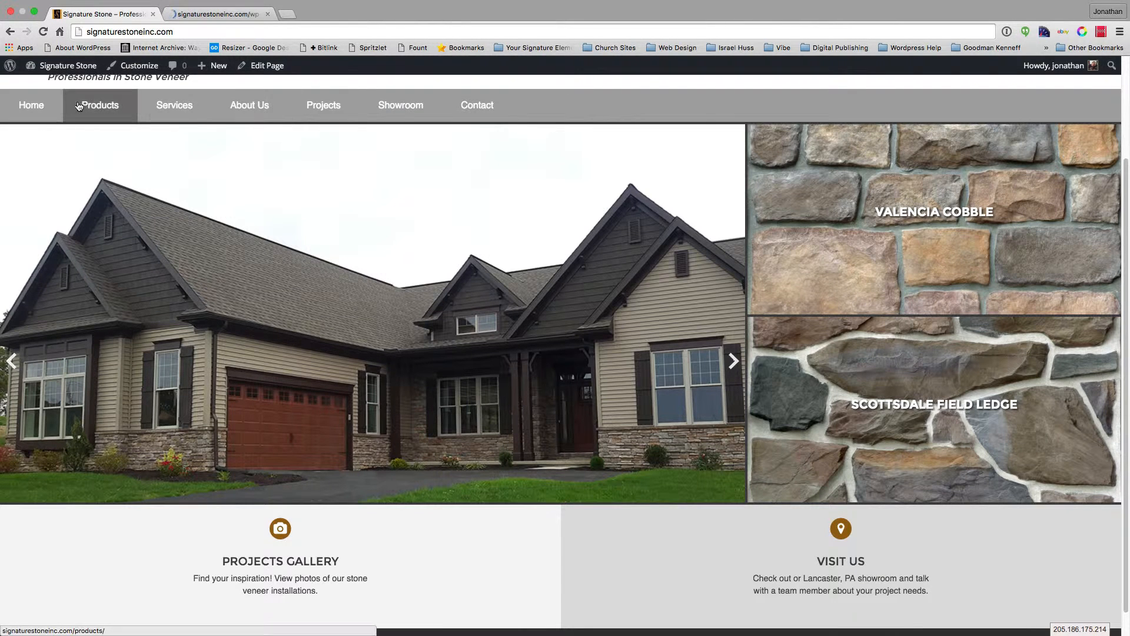
# Open the Products page in the editor and scroll to its Dryledge and Drystack blocks
pyautogui.click(86, 106)
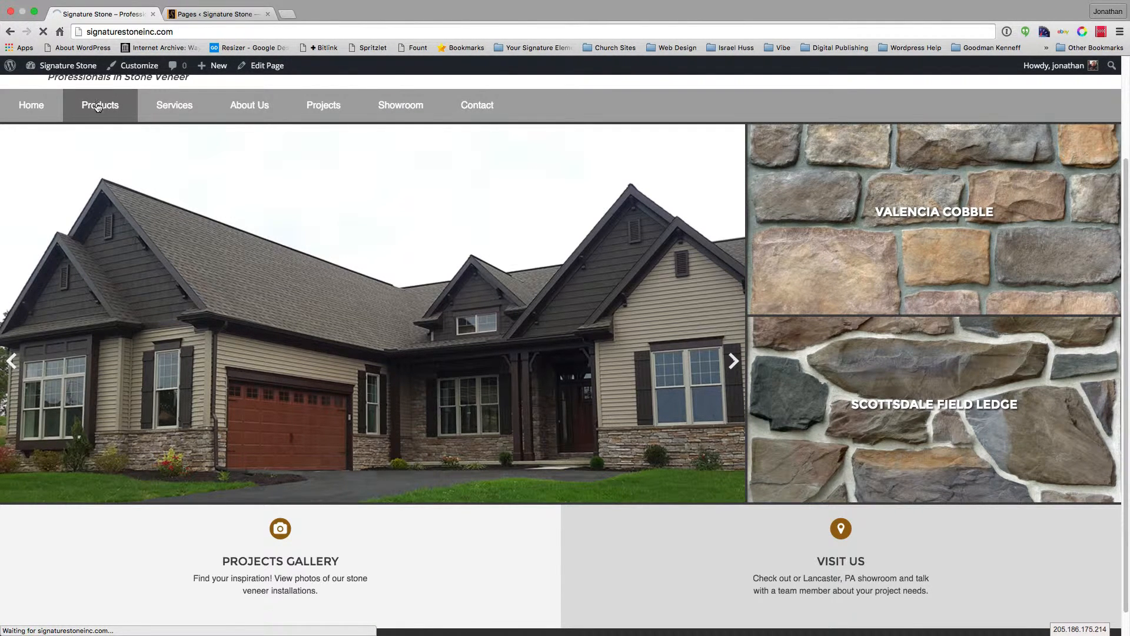
pyautogui.click(200, 15)
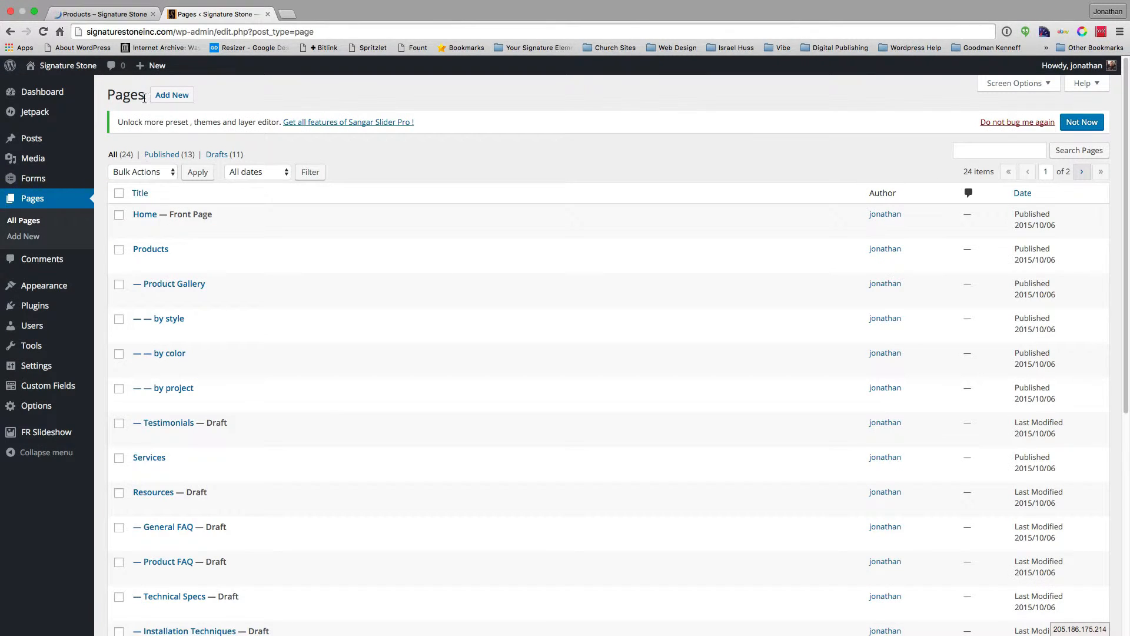
pyautogui.click(151, 250)
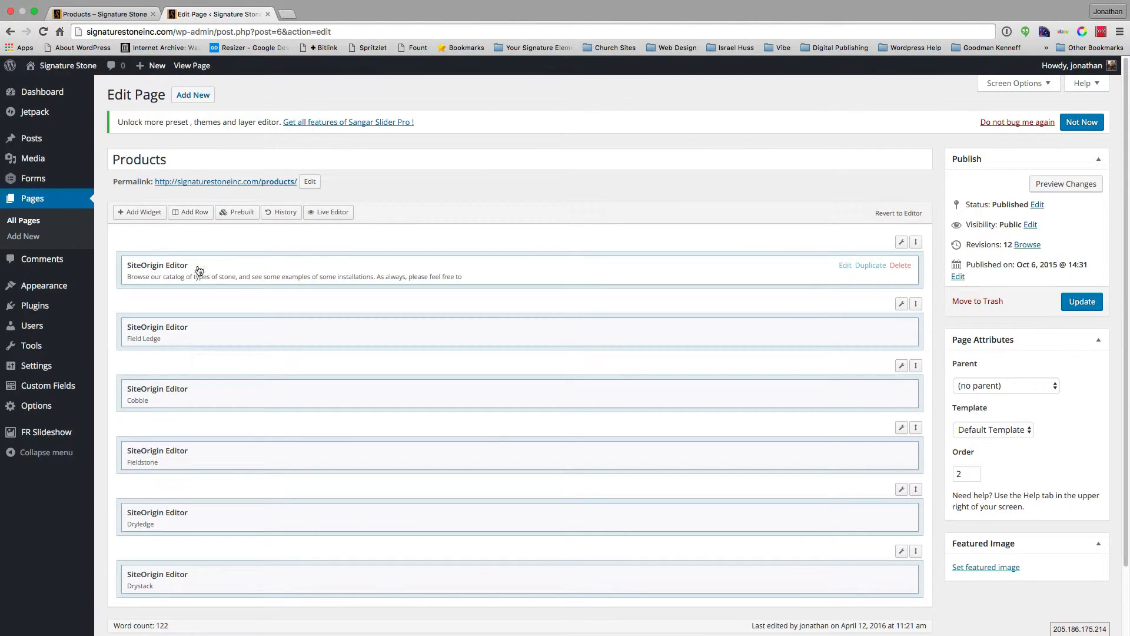
pyautogui.scroll(-3, 213, 272)
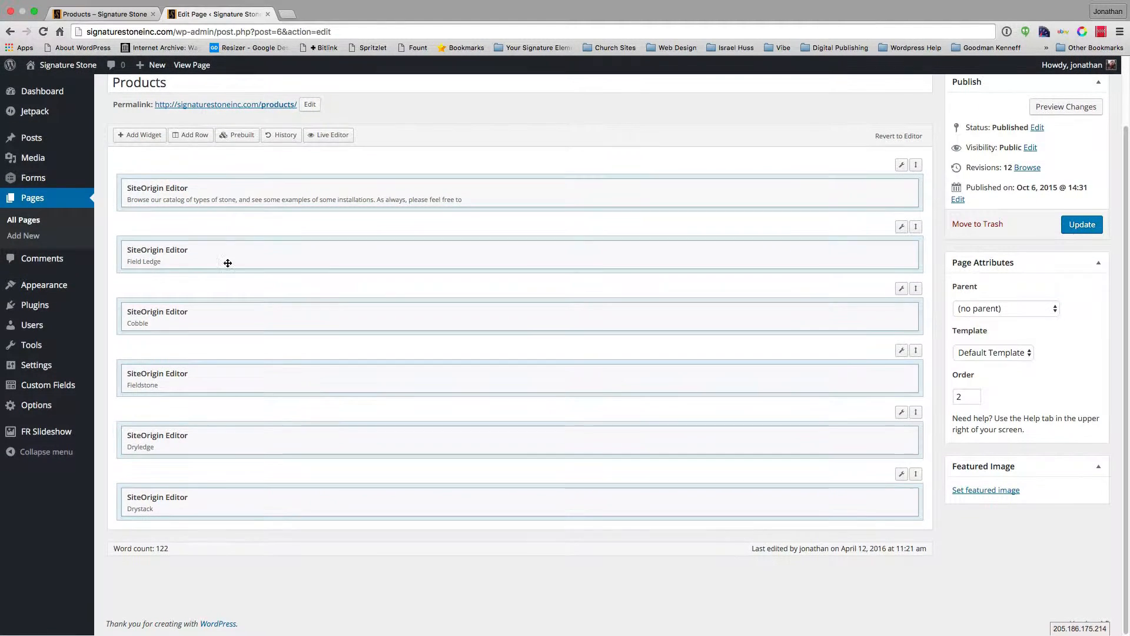
pyautogui.click(109, 14)
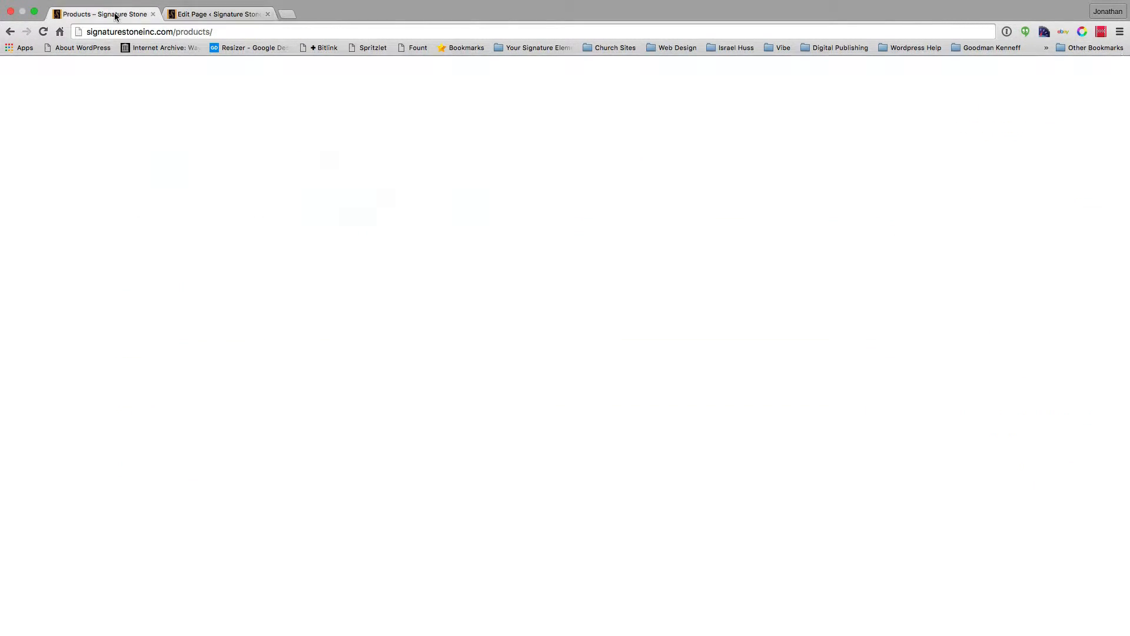
pyautogui.scroll(-5, 217, 330)
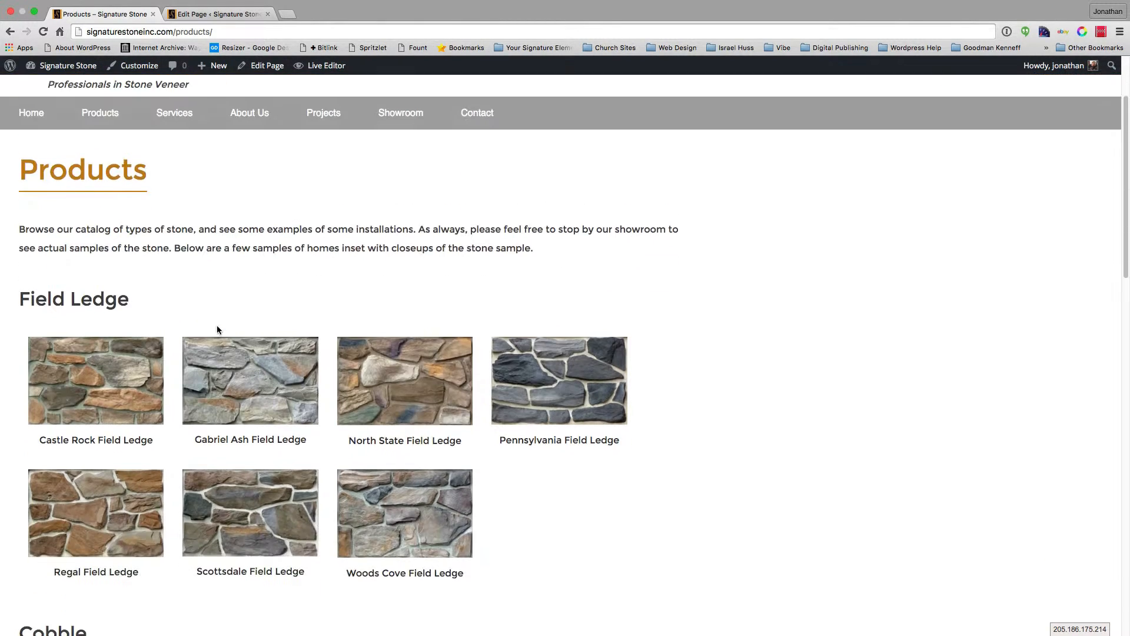
pyautogui.tripleClick(128, 213)
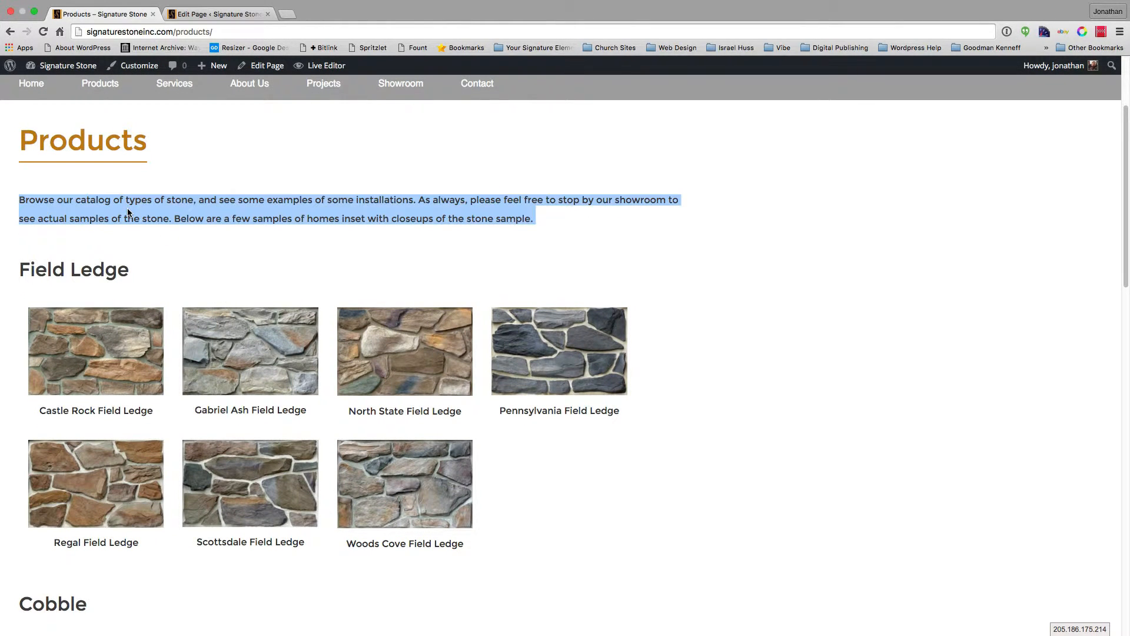
pyautogui.doubleClick(39, 274)
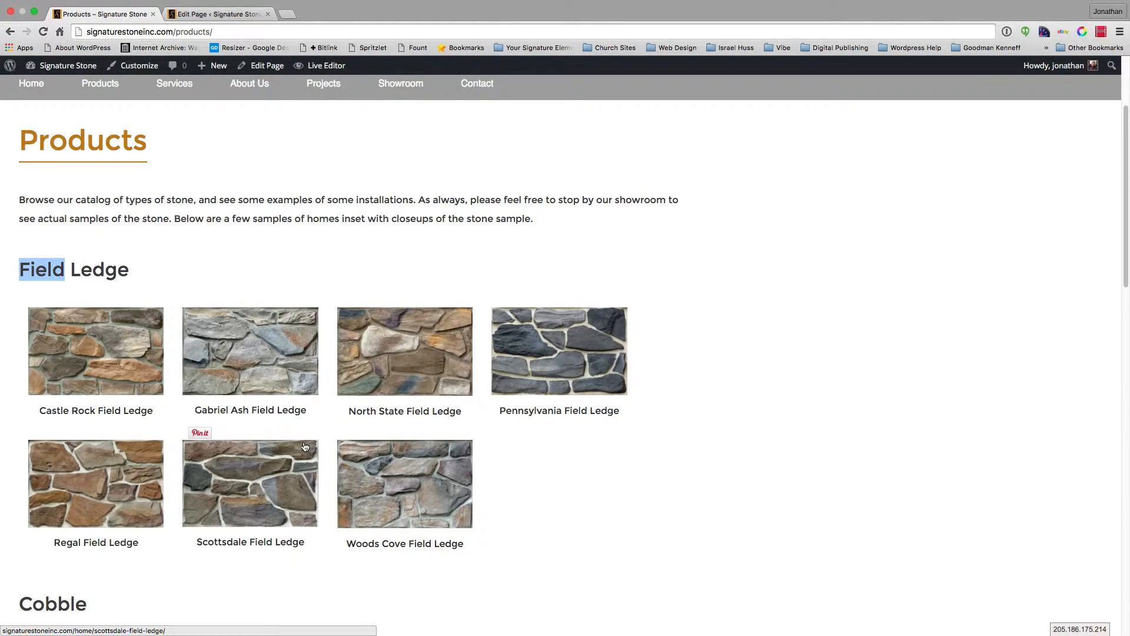
pyautogui.scroll(-10, 495, 424)
pyautogui.scroll(-20, 495, 428)
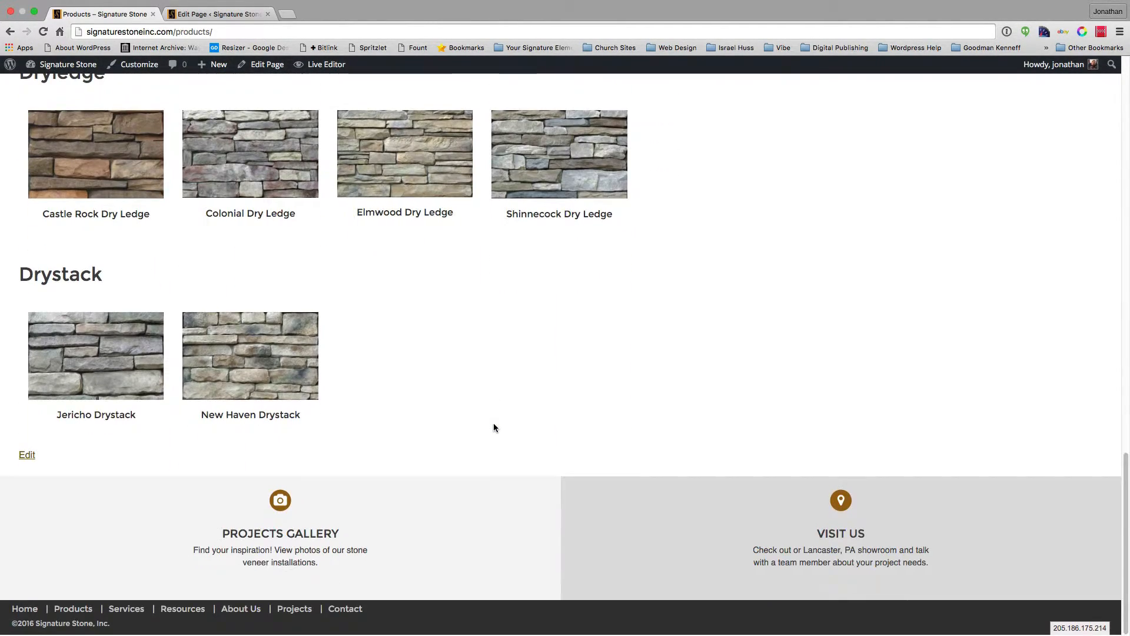
pyautogui.scroll(5, 493, 424)
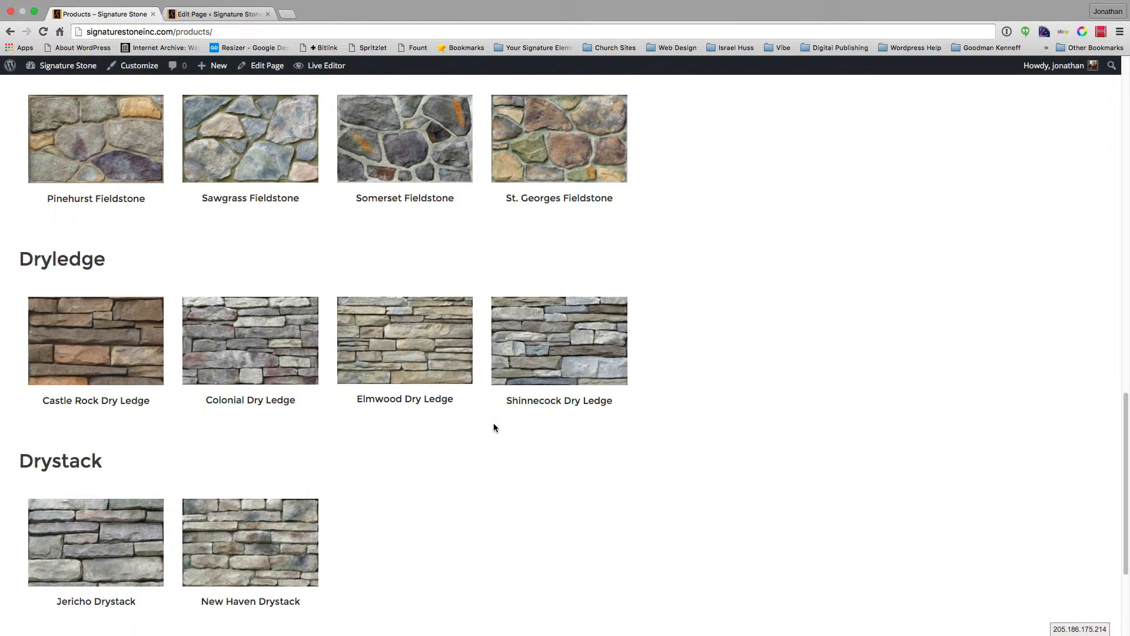
pyautogui.scroll(6, 494, 427)
pyautogui.scroll(-8, 493, 428)
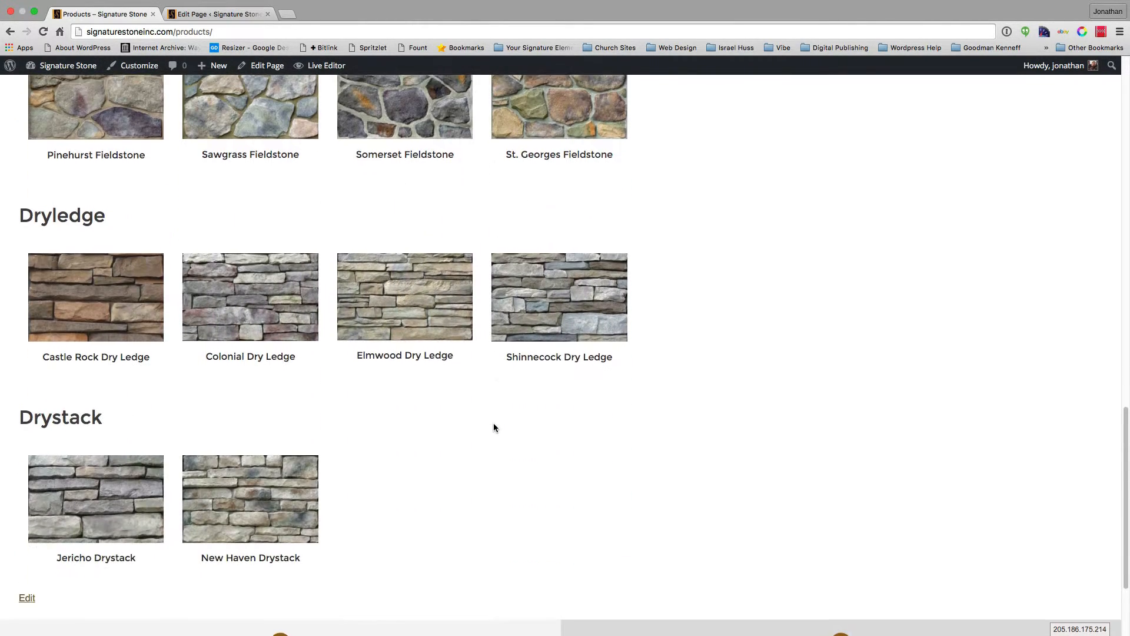
pyautogui.scroll(10, 495, 428)
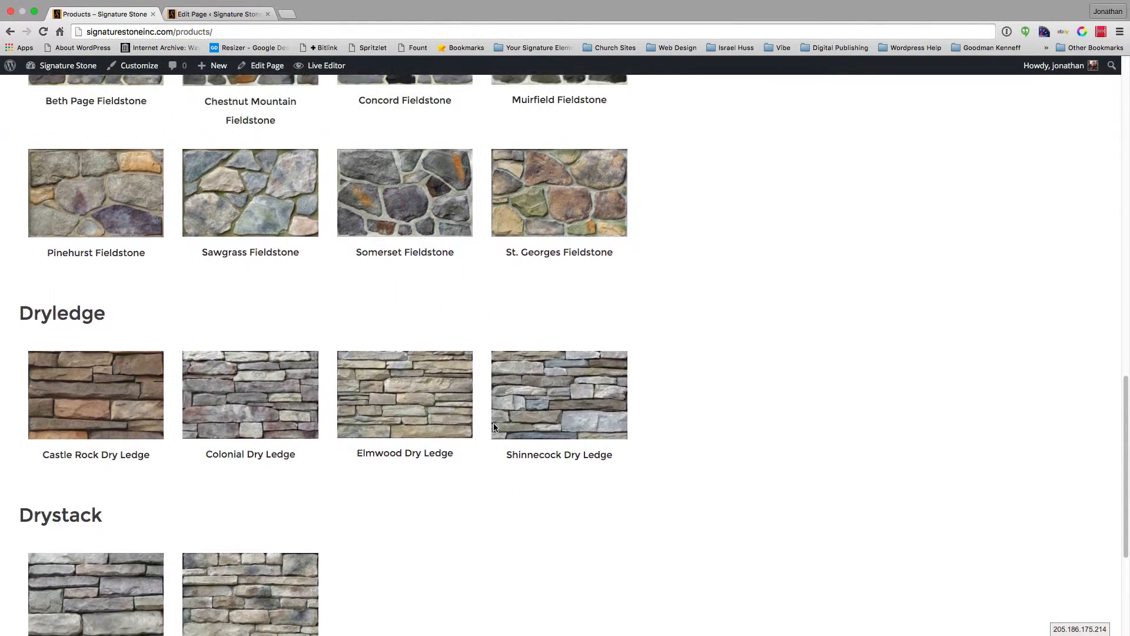
pyautogui.scroll(-5, 495, 428)
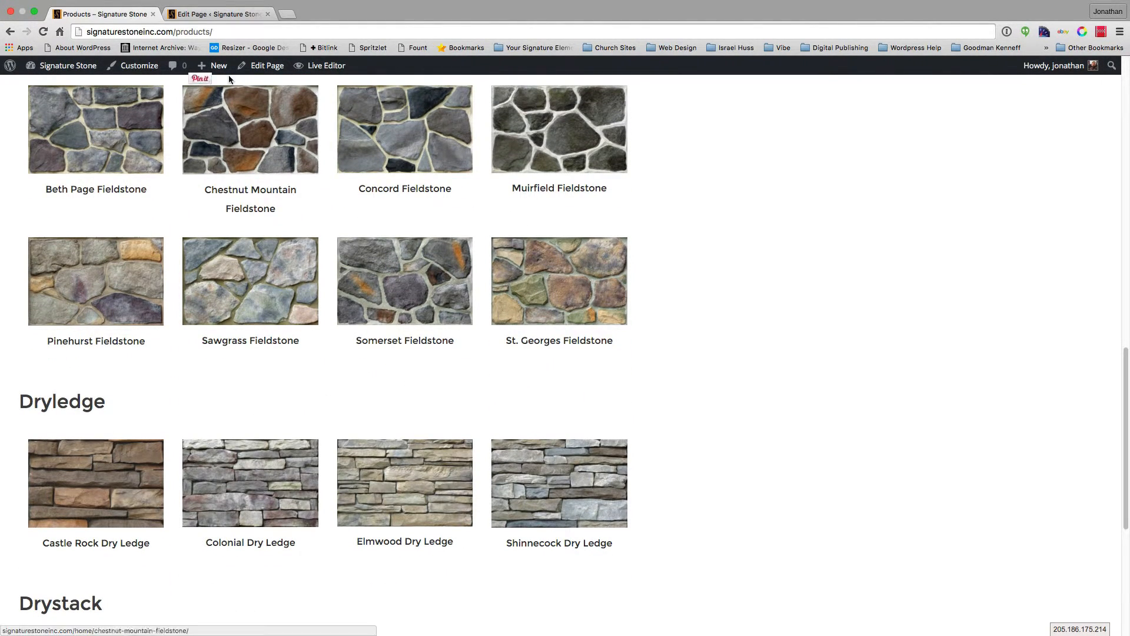
pyautogui.click(197, 13)
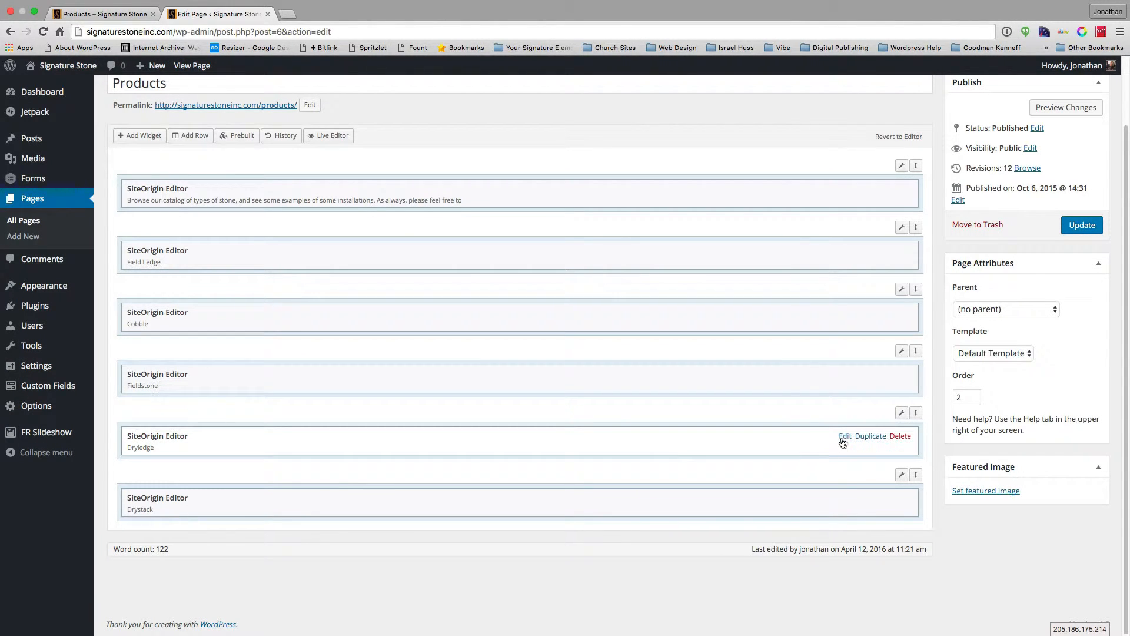
# Rename the Dryledge section's title to 'Dry Ledge' and update the Products page
pyautogui.click(844, 436)
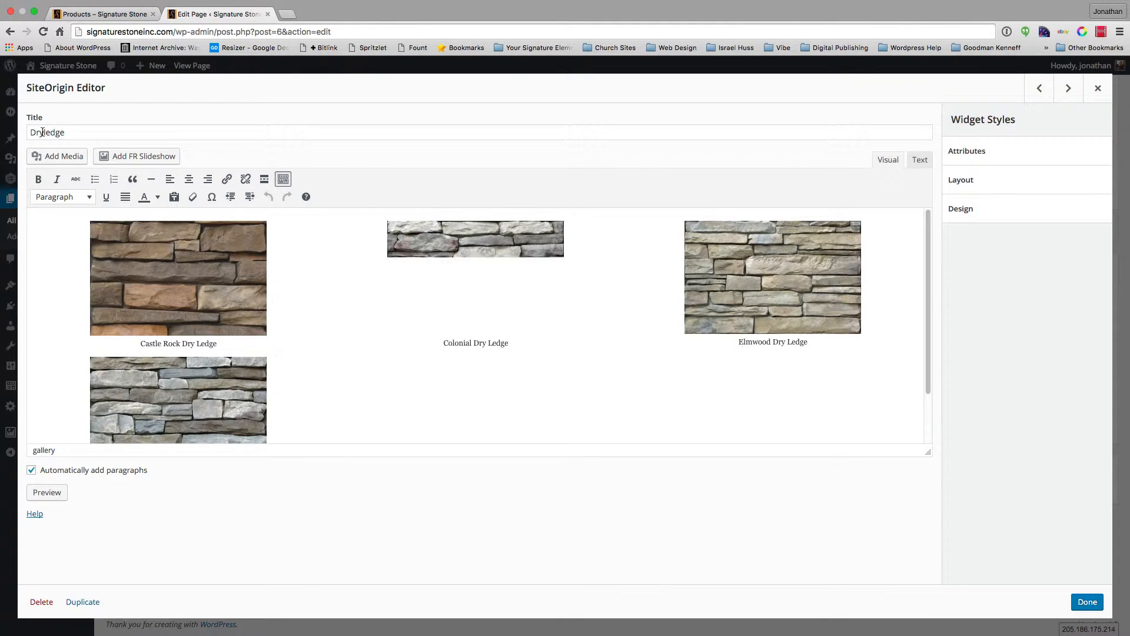
pyautogui.click(42, 132)
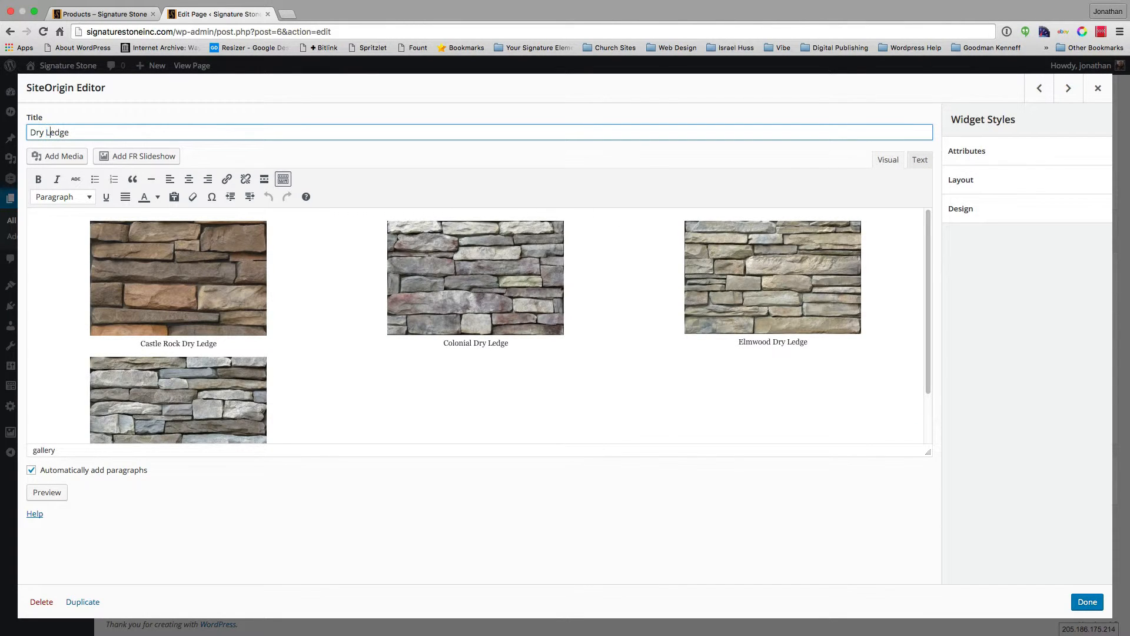
pyautogui.click(1086, 601)
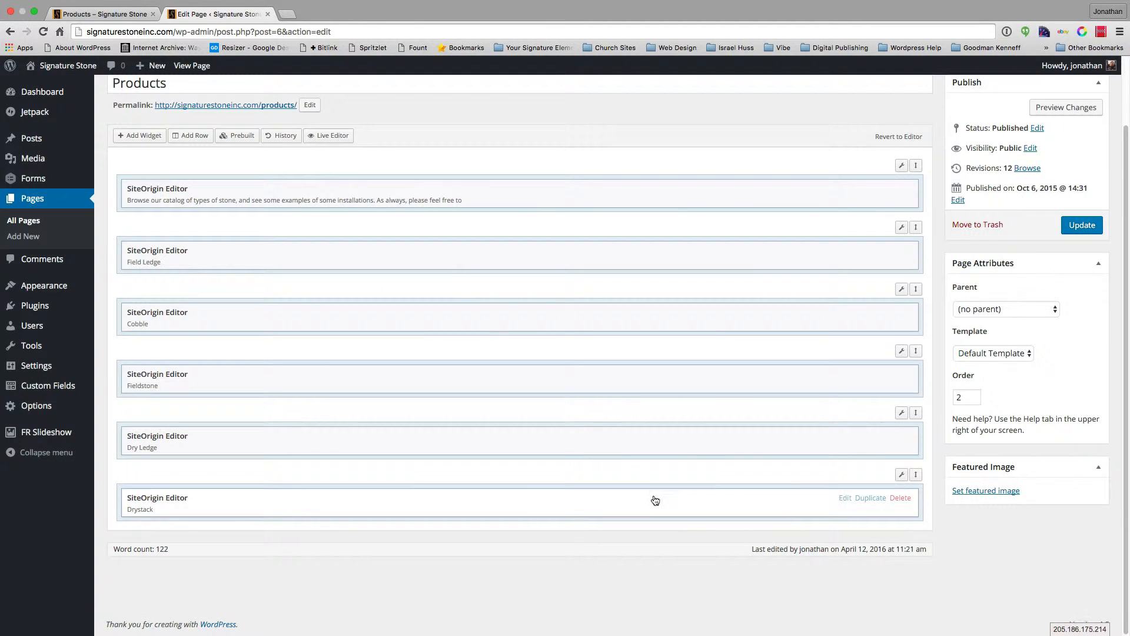
pyautogui.click(1082, 224)
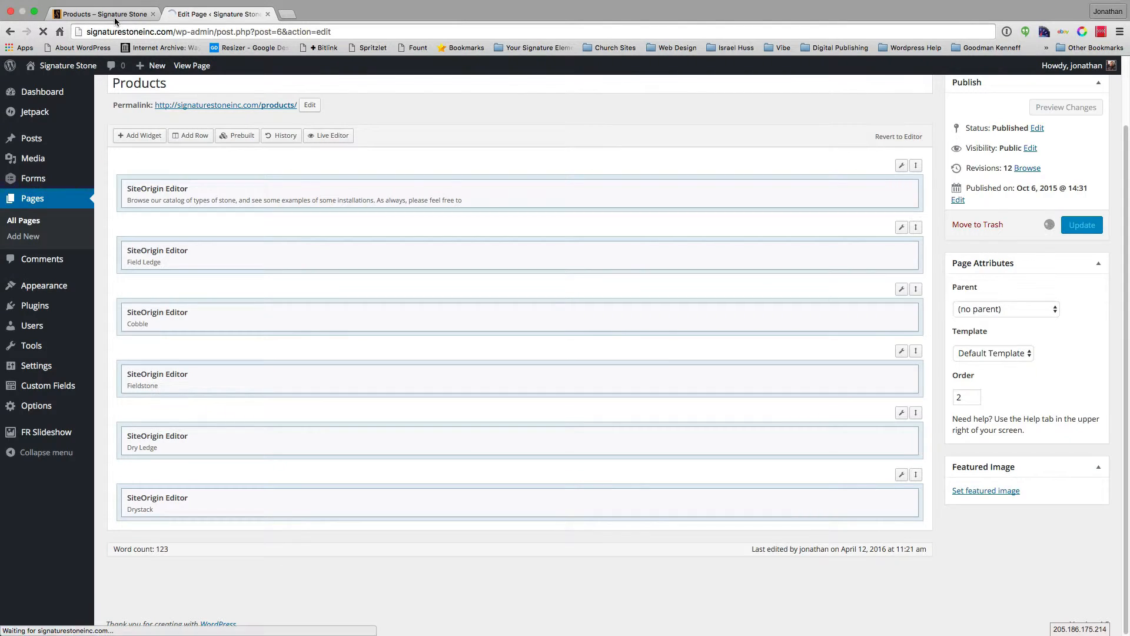
# Reload the live Products page to check the Dry Ledge heading, then return to the editor
pyautogui.click(112, 16)
pyautogui.press('super+r')
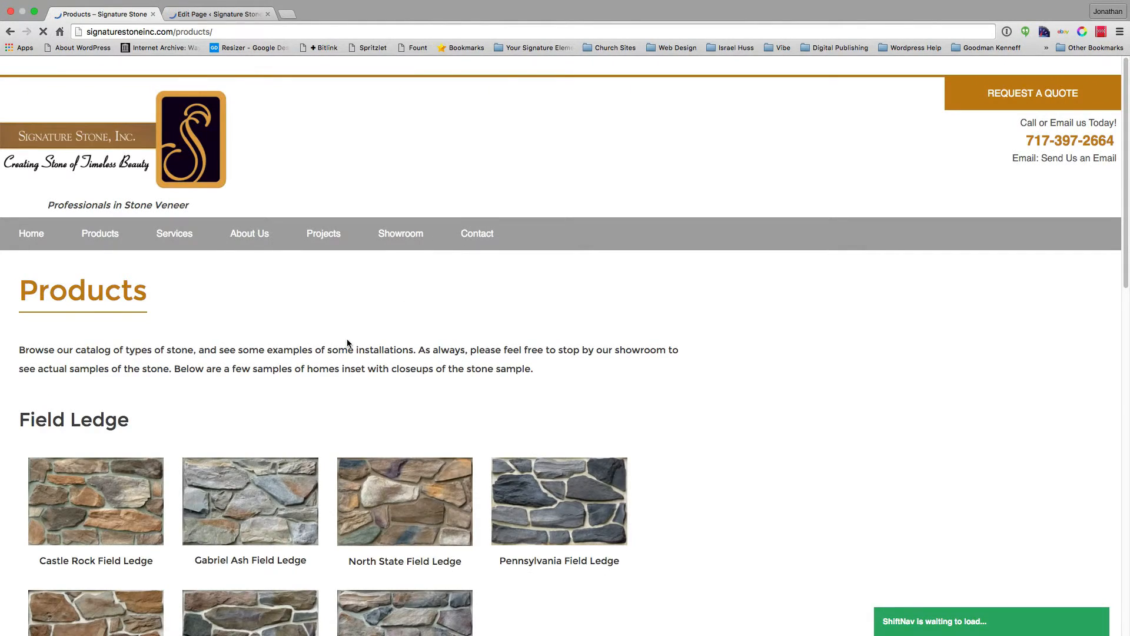
pyautogui.scroll(-15, 348, 343)
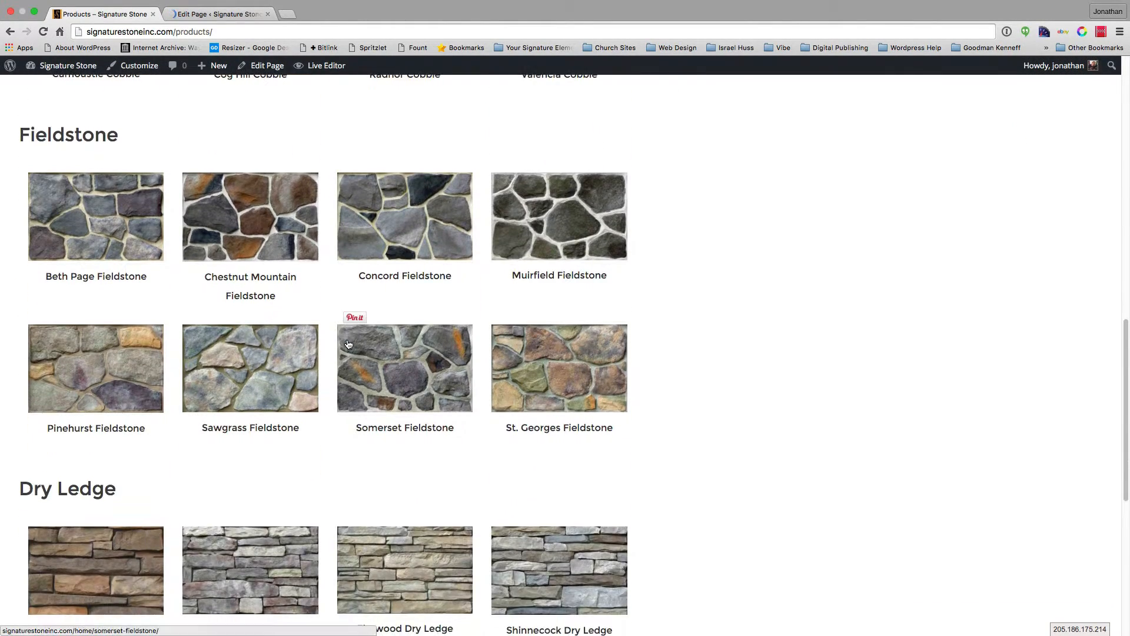
pyautogui.scroll(-3, 347, 344)
pyautogui.scroll(2, 348, 344)
pyautogui.scroll(-7, 347, 343)
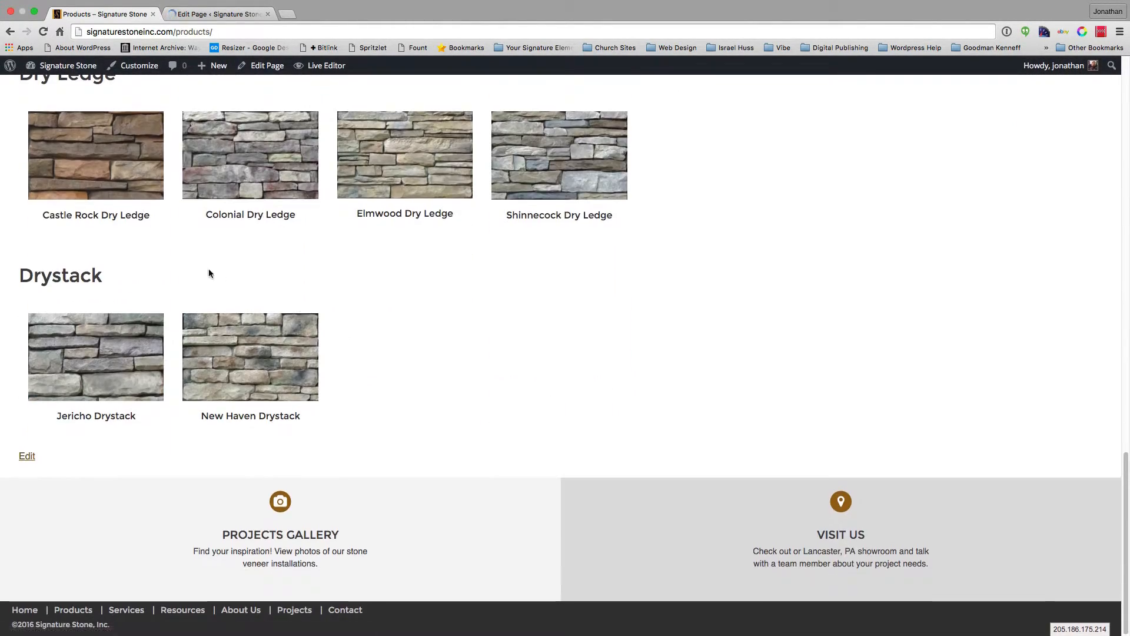
pyautogui.scroll(2, 209, 274)
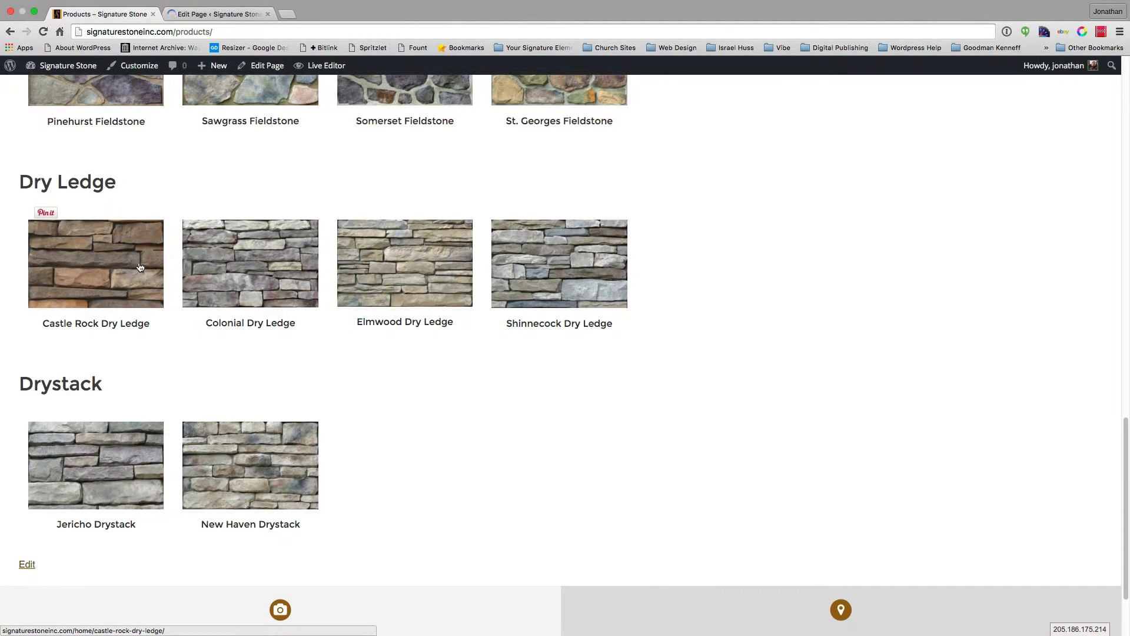
pyautogui.click(220, 13)
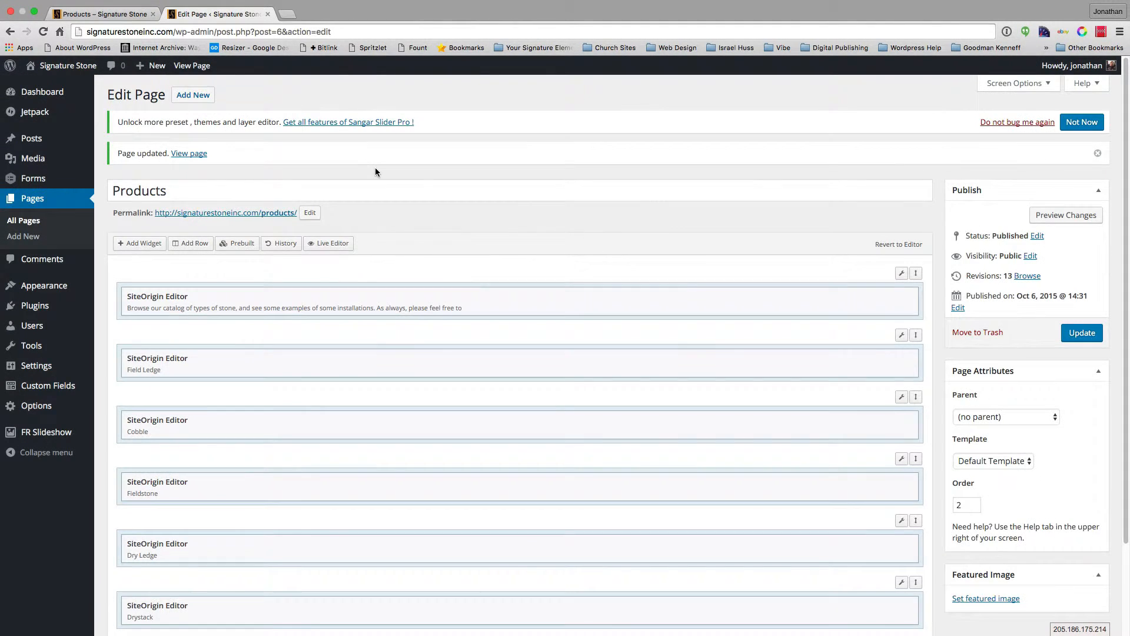
# Delete the Drystack widget and its leftover empty row, leaving Dry Ledge as the last block
pyautogui.scroll(-2, 375, 167)
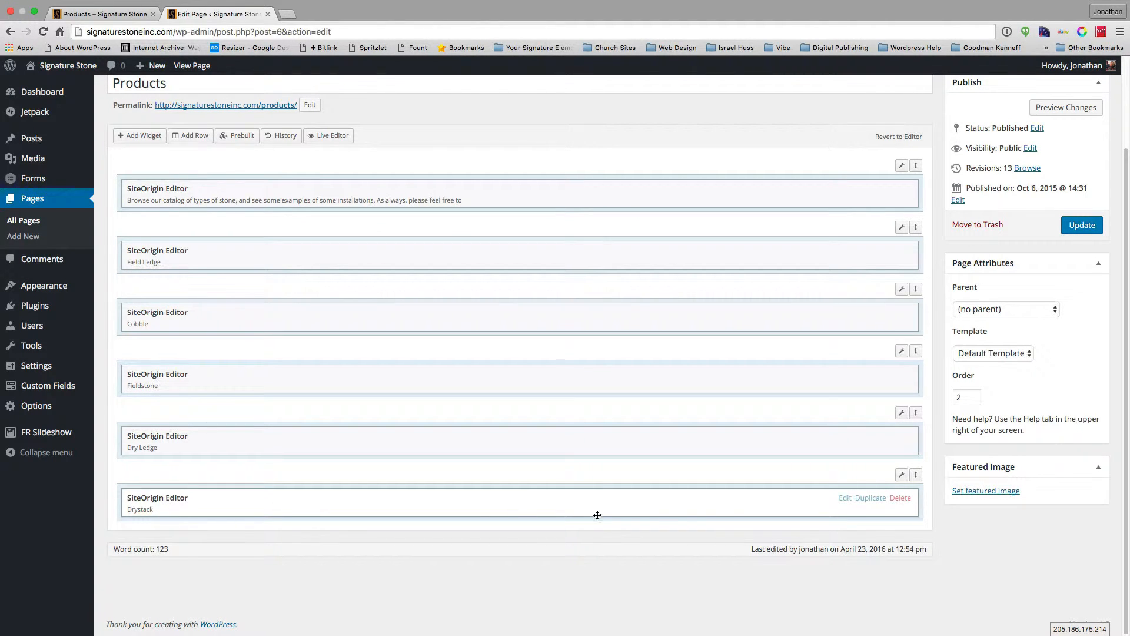
pyautogui.click(844, 497)
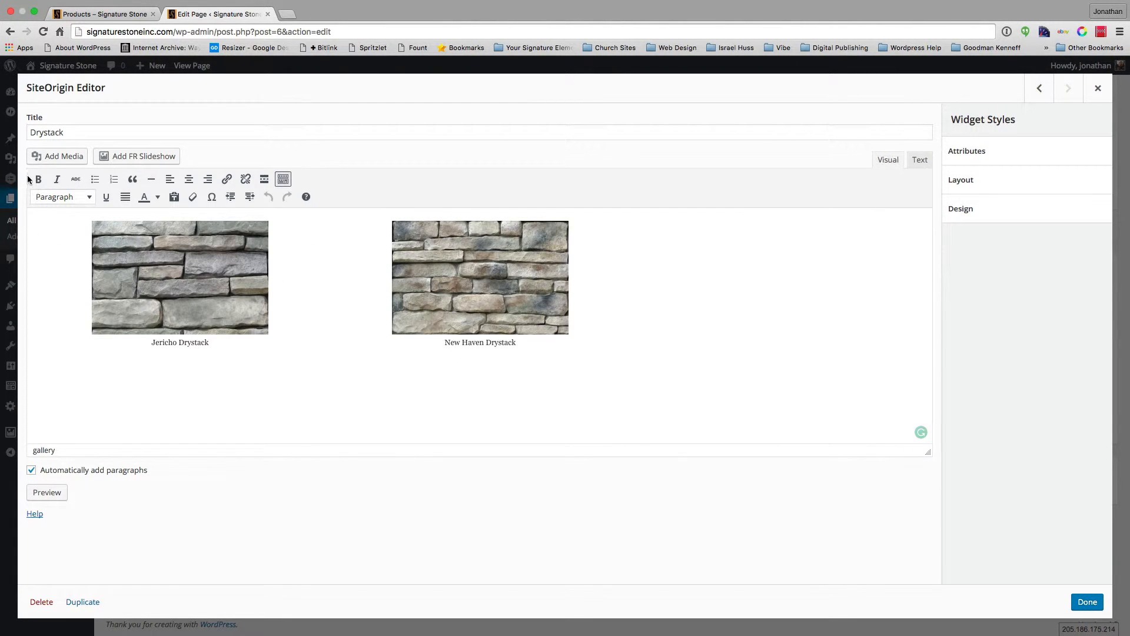
pyautogui.click(513, 296)
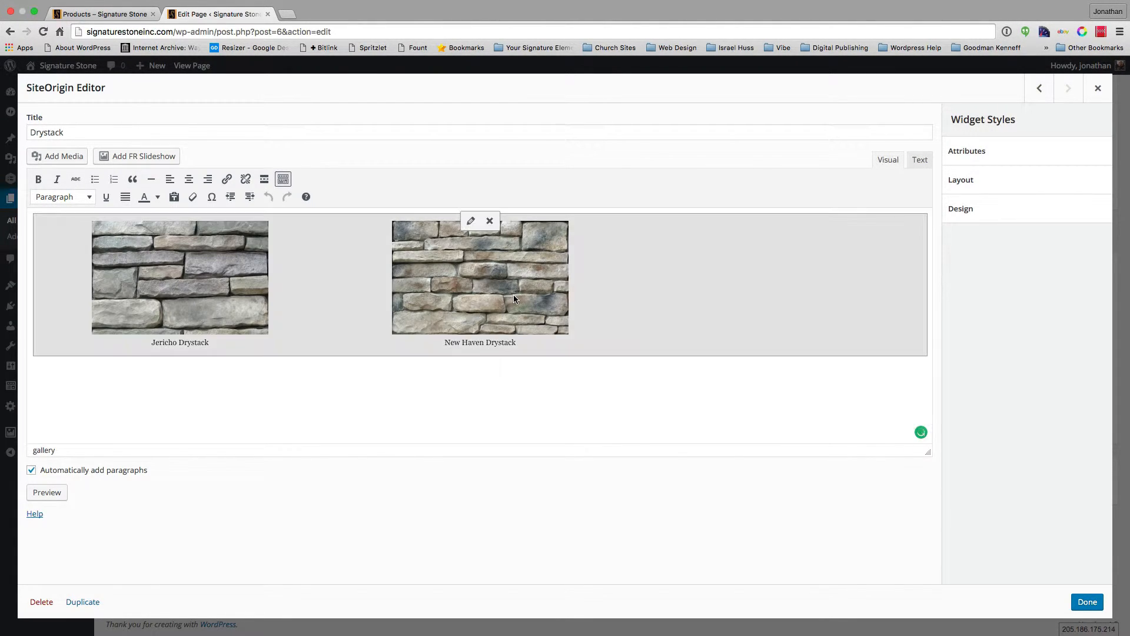
pyautogui.click(1097, 88)
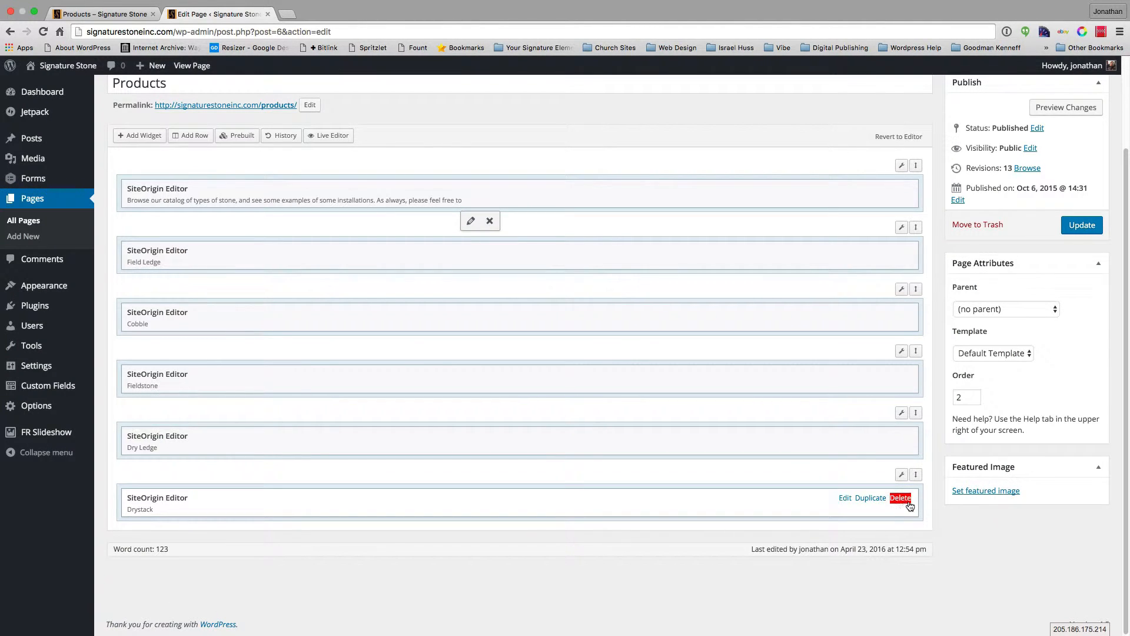
pyautogui.click(900, 498)
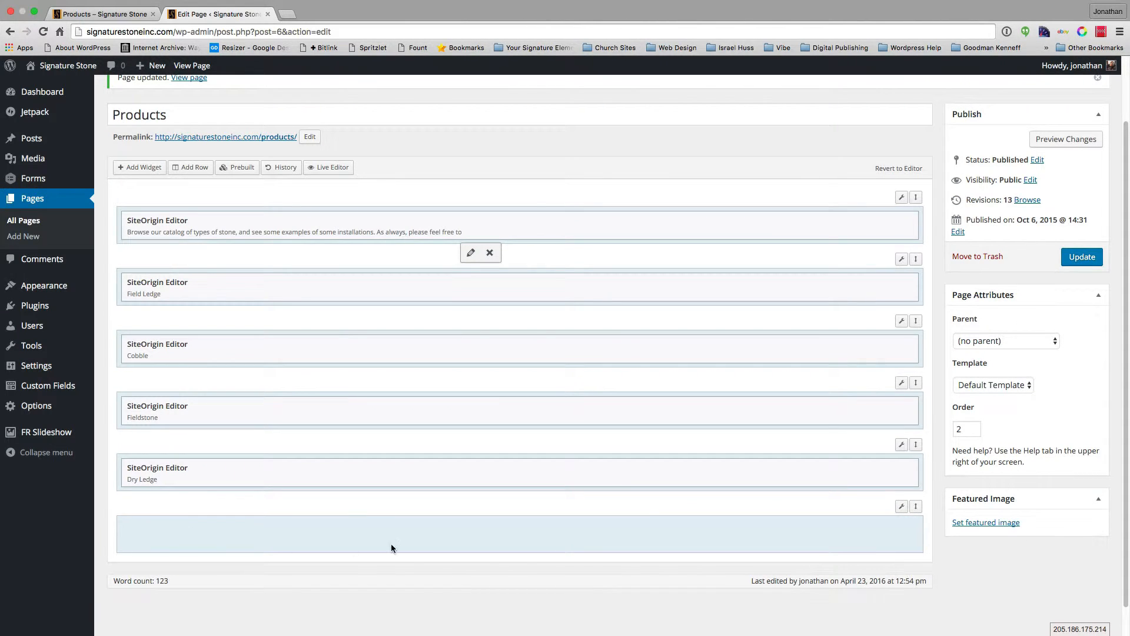
pyautogui.moveTo(901, 507)
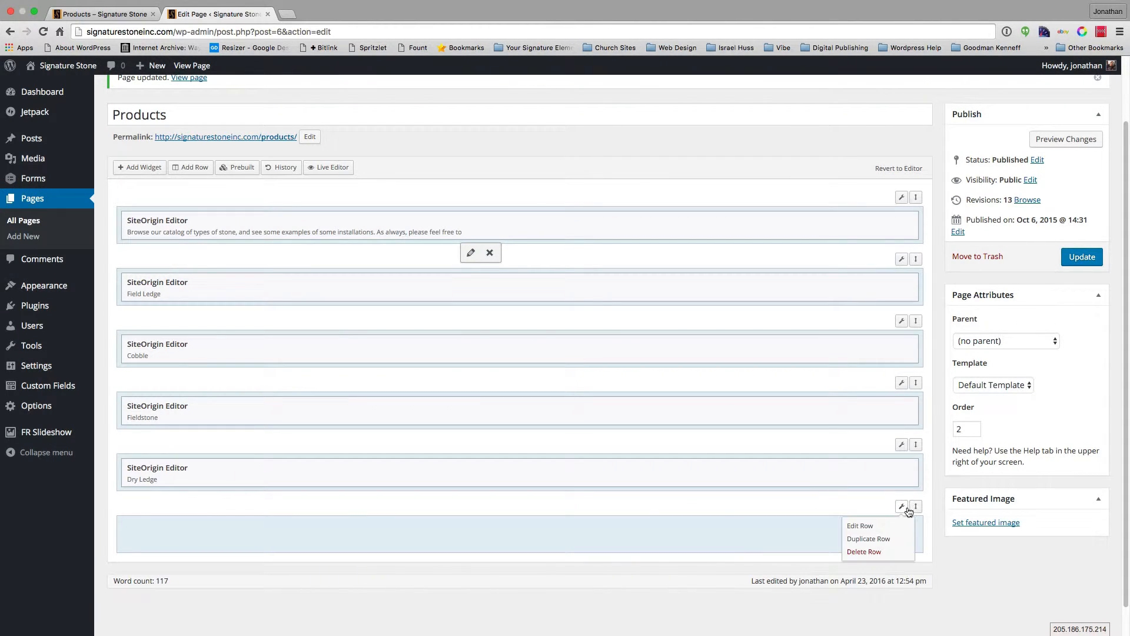
pyautogui.click(870, 553)
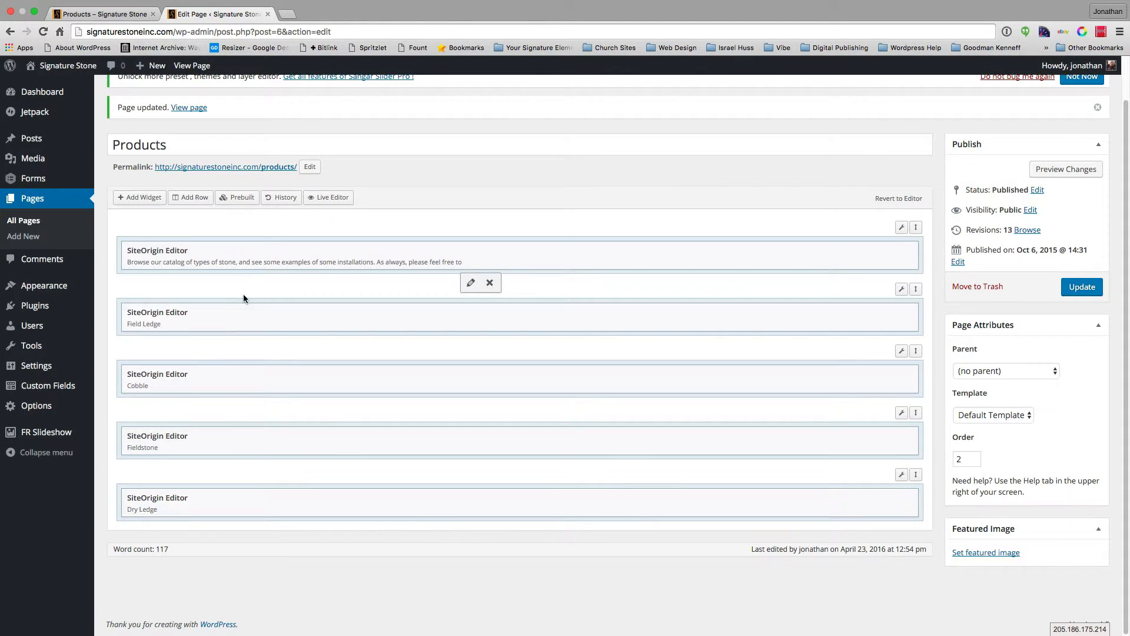
# Insert a 1-column row and drag it to the bottom of the layout, below Dry Ledge
pyautogui.click(186, 201)
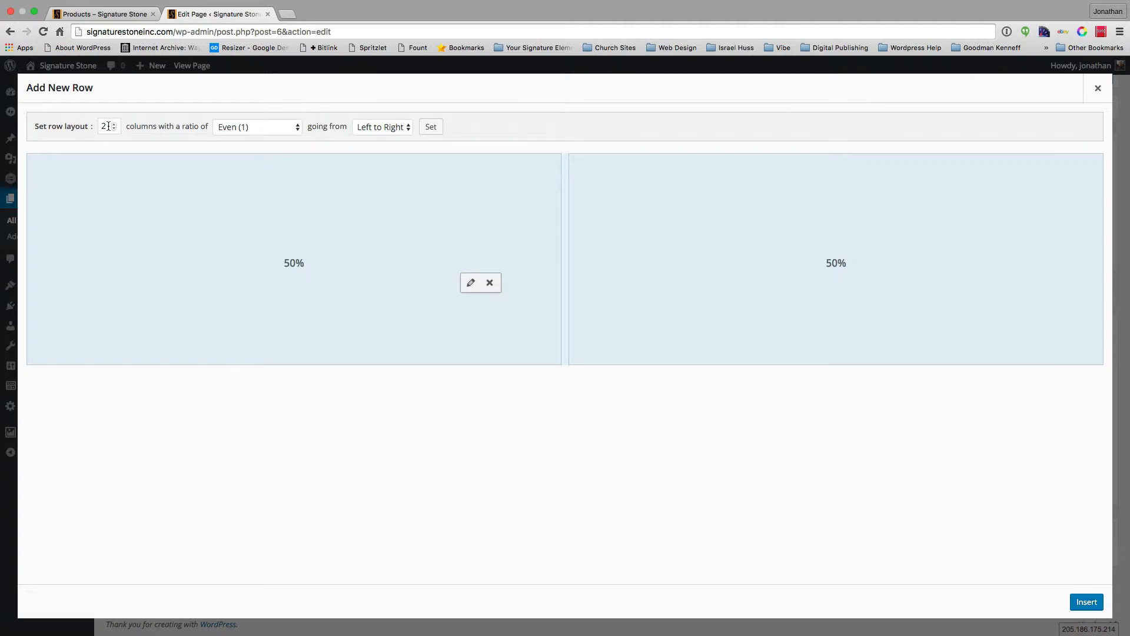
pyautogui.moveTo(110, 126); pyautogui.dragTo(86, 123)
pyautogui.write('1')
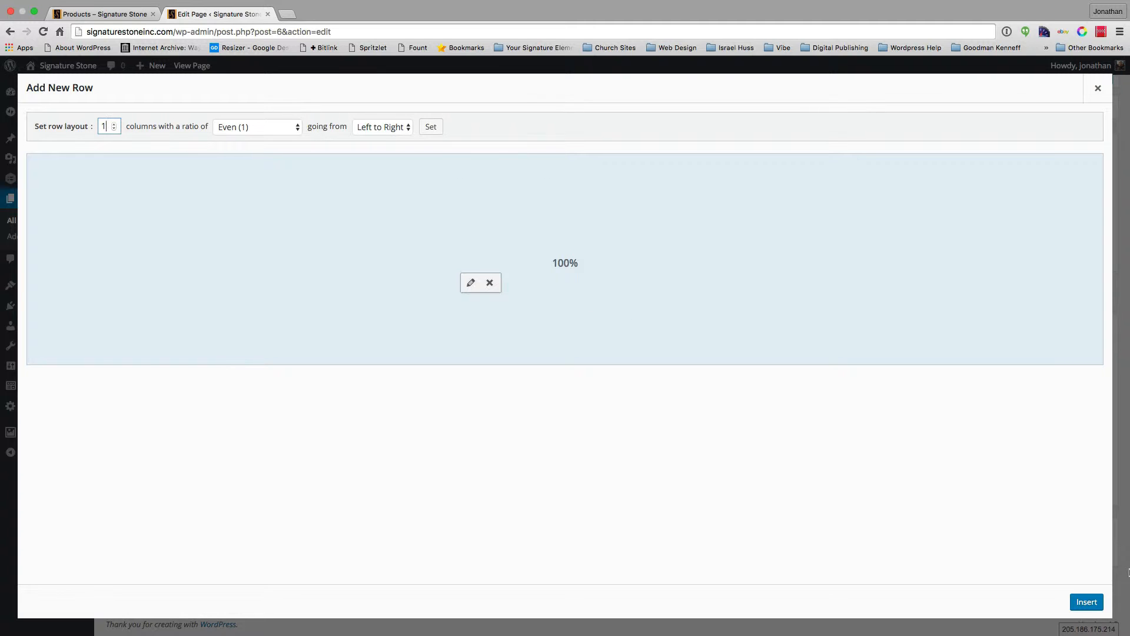
pyautogui.click(1087, 602)
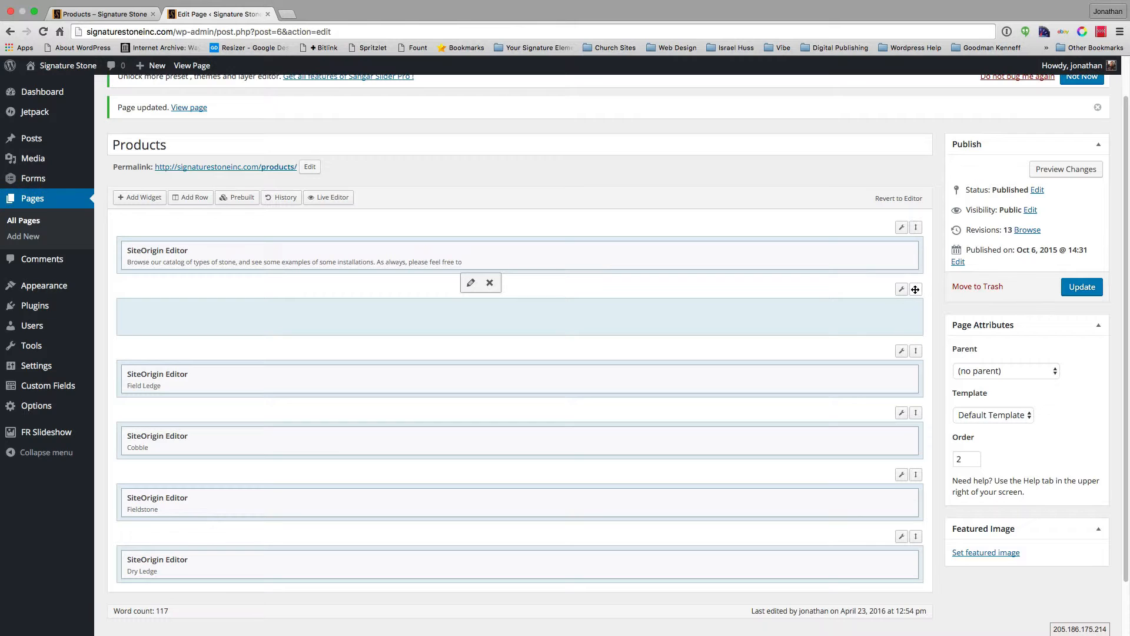
pyautogui.moveTo(916, 288); pyautogui.dragTo(909, 546)
pyautogui.click(329, 566)
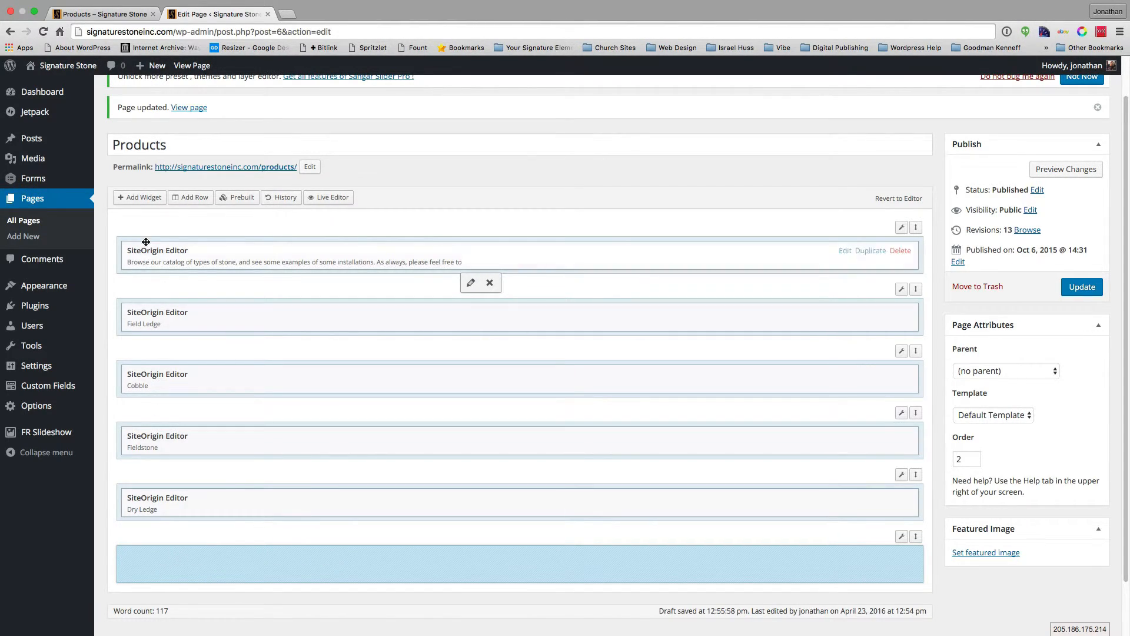
# Place a SiteOrigin Editor widget in the empty bottom row and title it Drystack
pyautogui.click(133, 198)
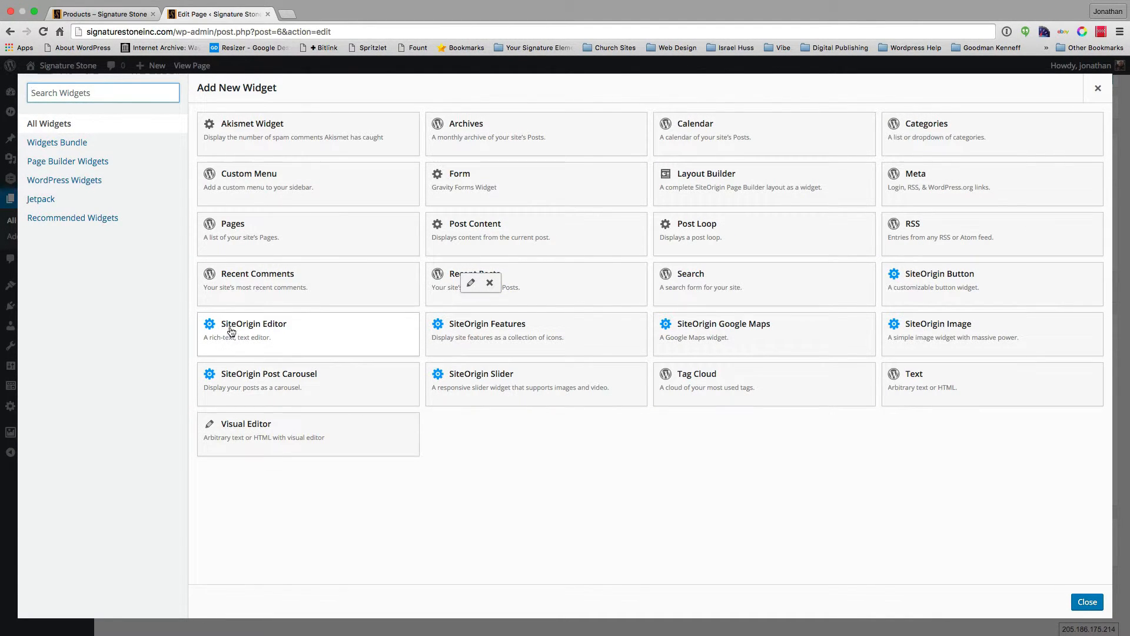
pyautogui.click(283, 348)
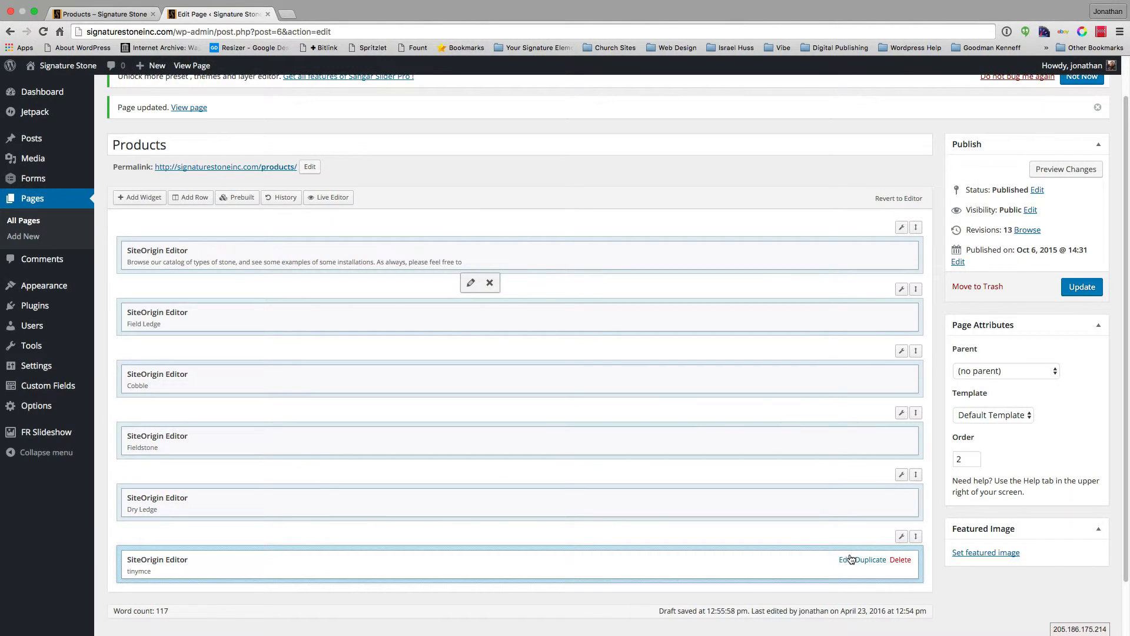
pyautogui.click(775, 568)
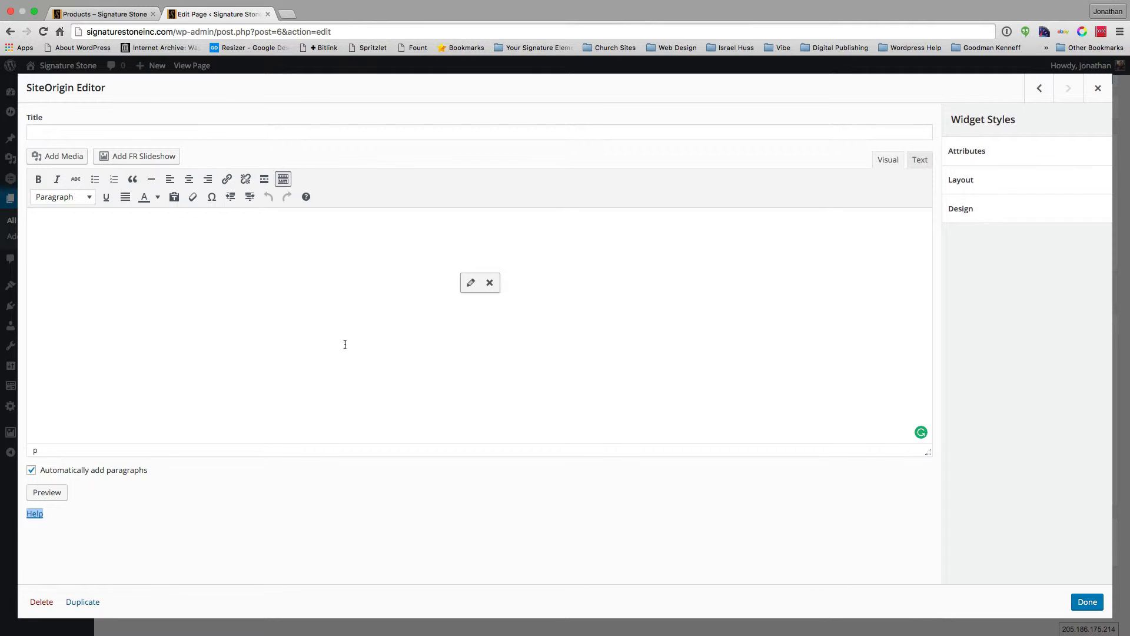
pyautogui.click(160, 133)
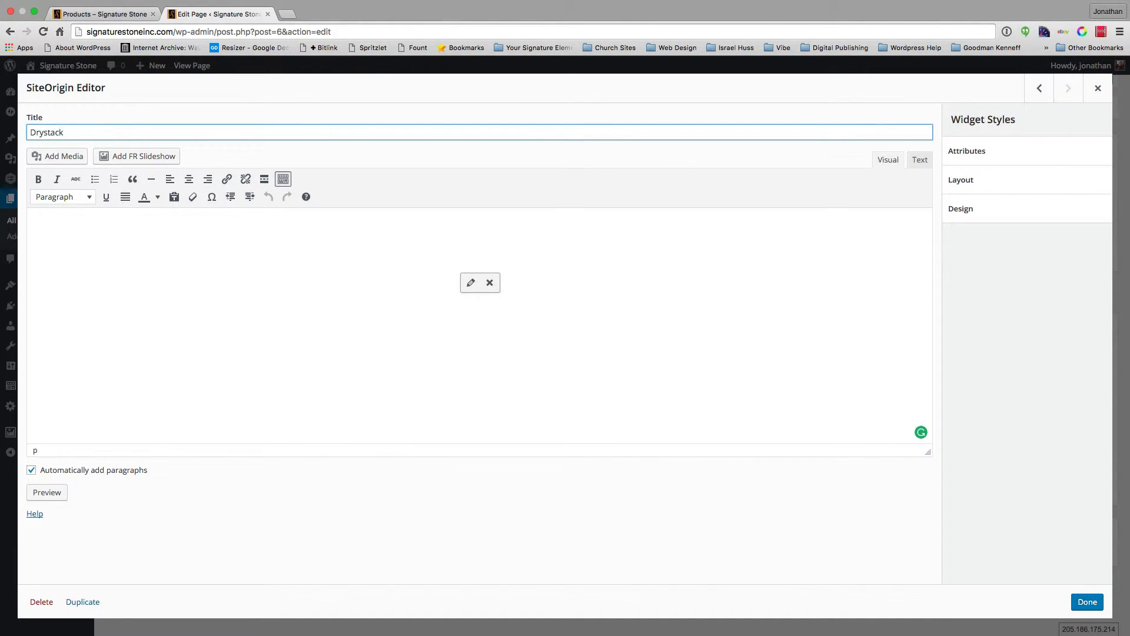
pyautogui.click(114, 259)
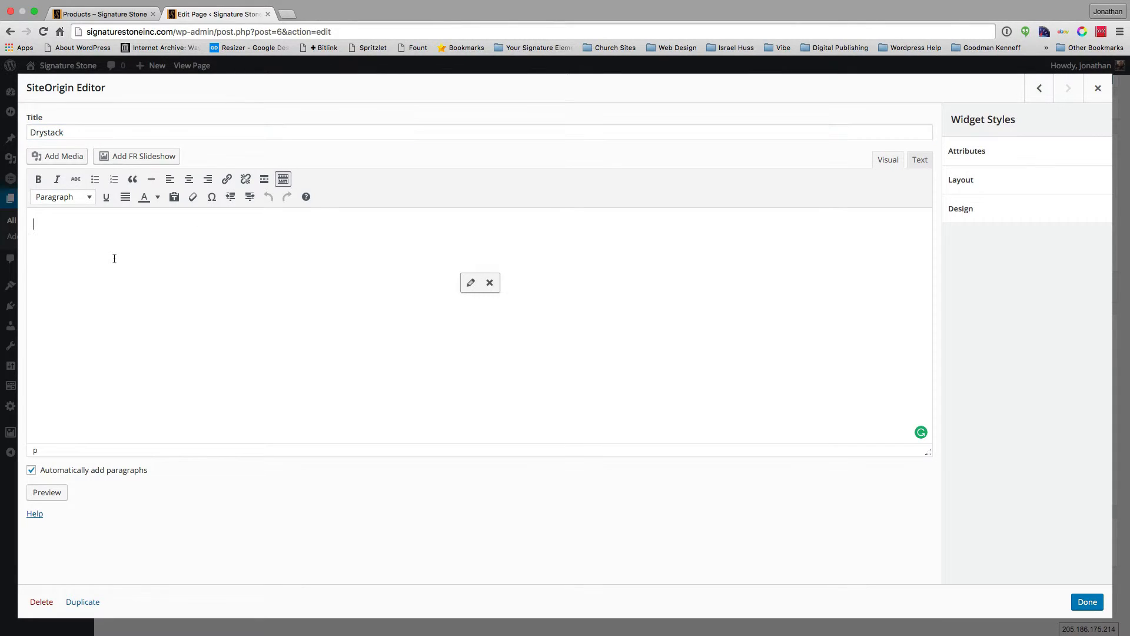
# Create a gallery from the New Haven Drystack and Jericho Drystack images, found by searching 'drys'
pyautogui.click(57, 156)
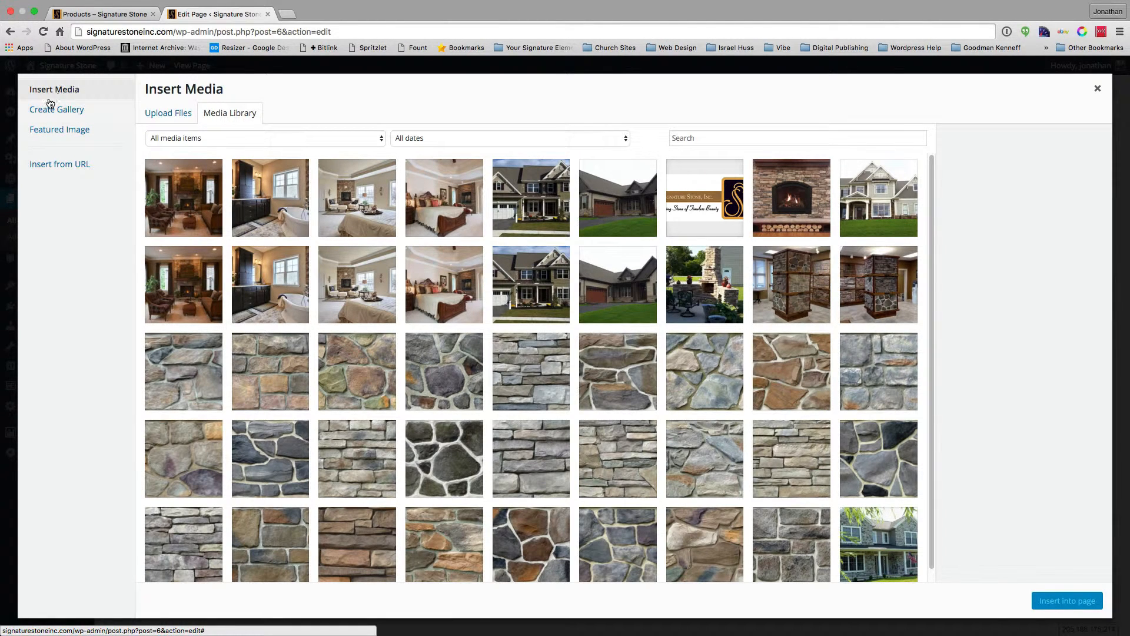
pyautogui.click(55, 117)
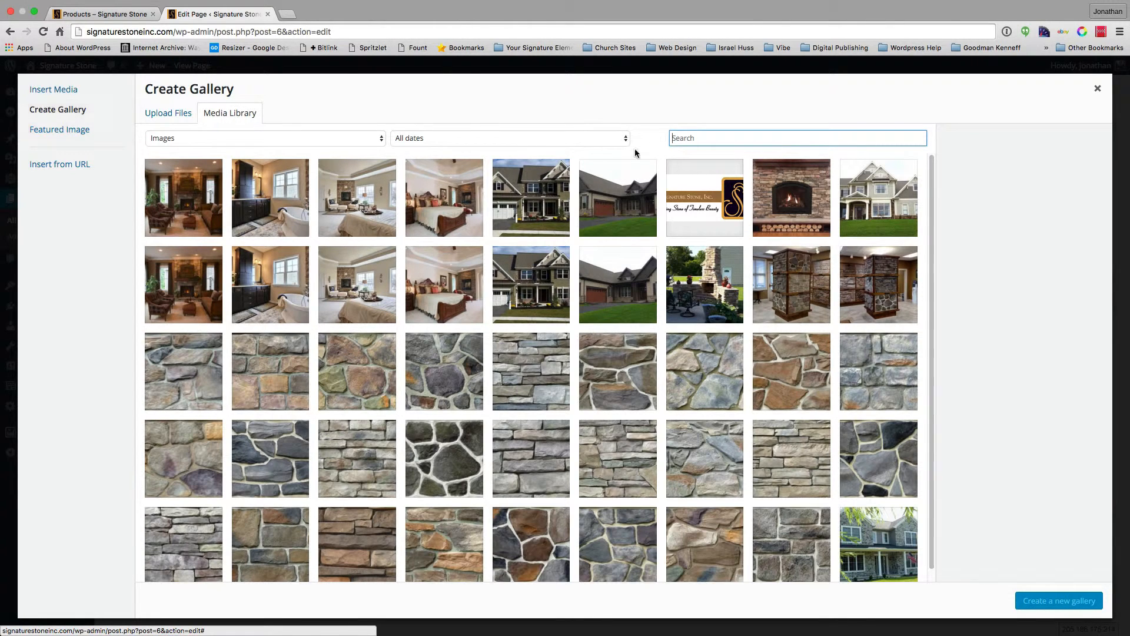
pyautogui.write('drystack')
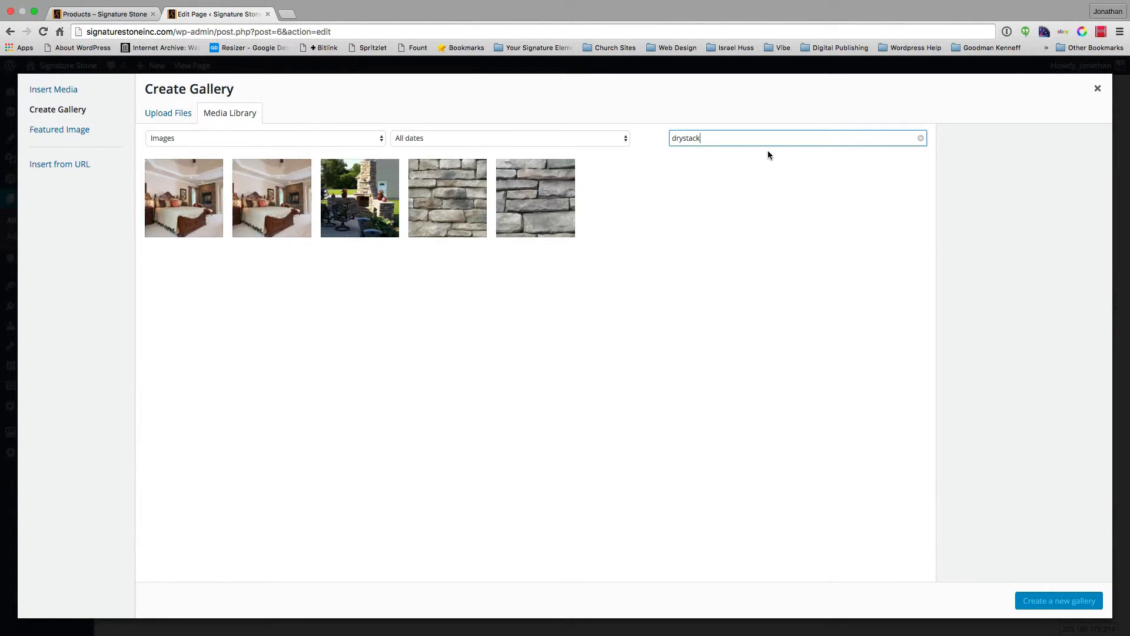
pyautogui.click(453, 204)
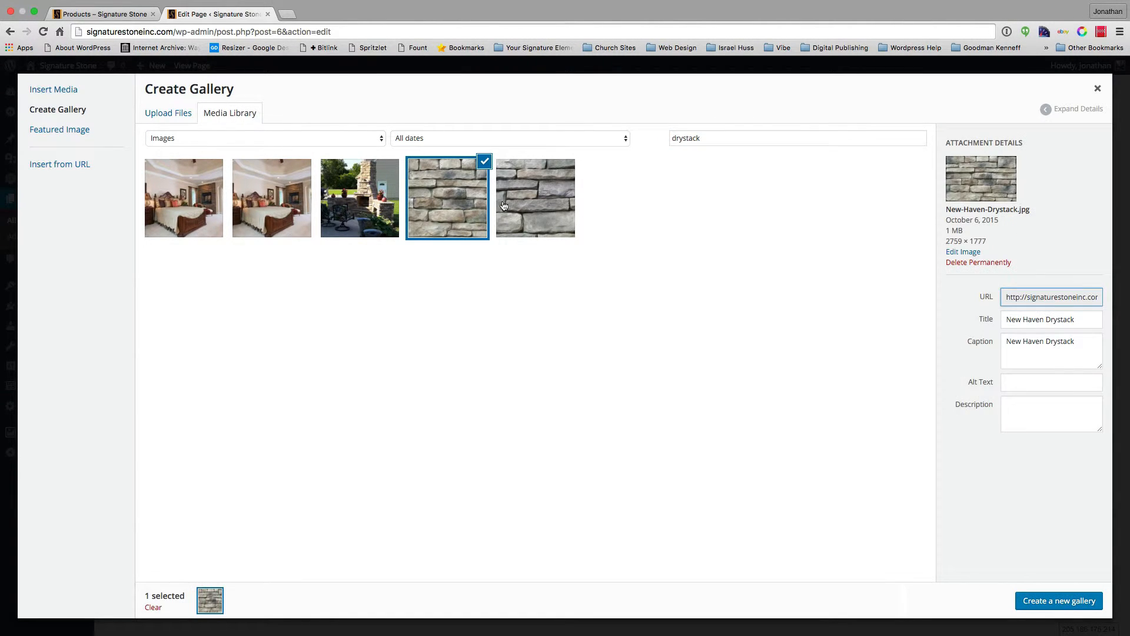
pyautogui.click(532, 201)
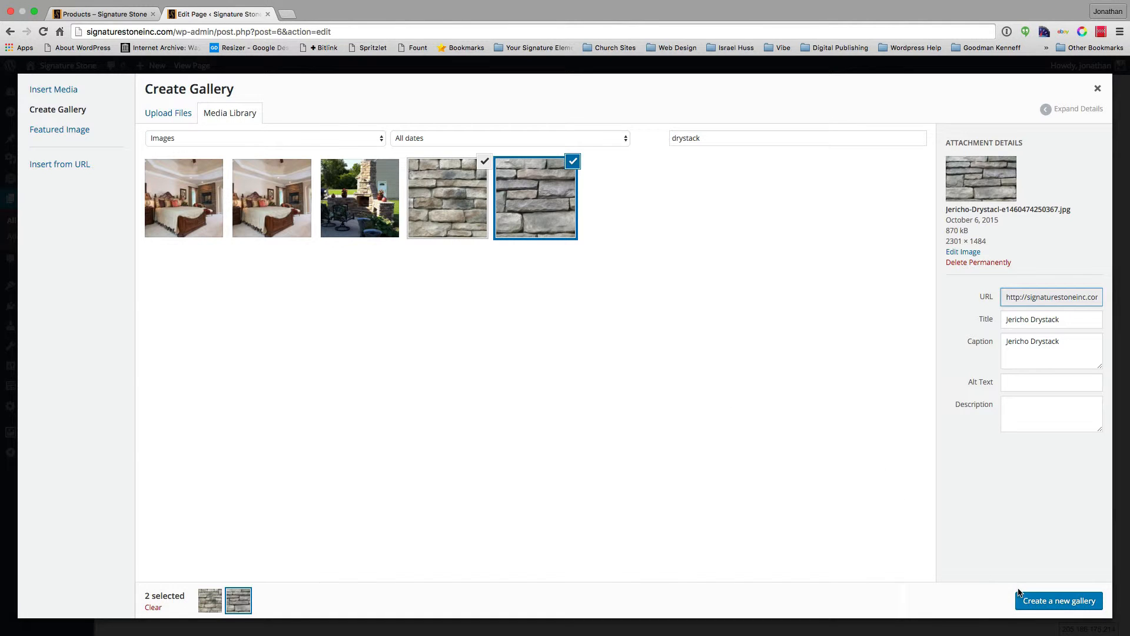
pyautogui.click(1036, 601)
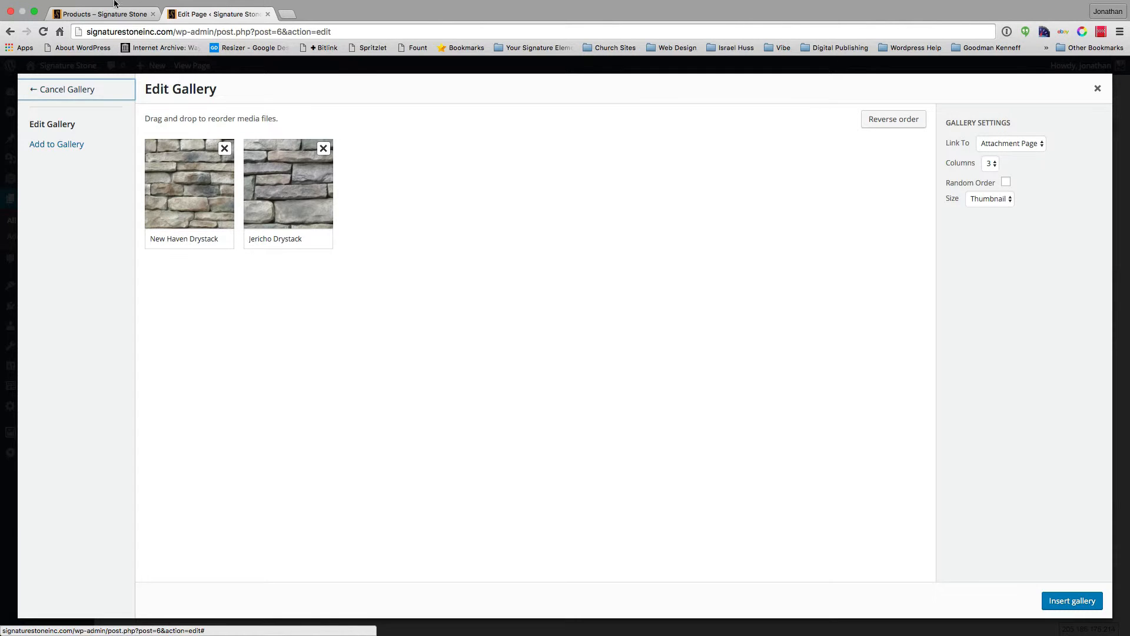
# Move Jericho Drystack first, set 4 columns, keeping attachment-page links and thumbnail size
pyautogui.click(95, 14)
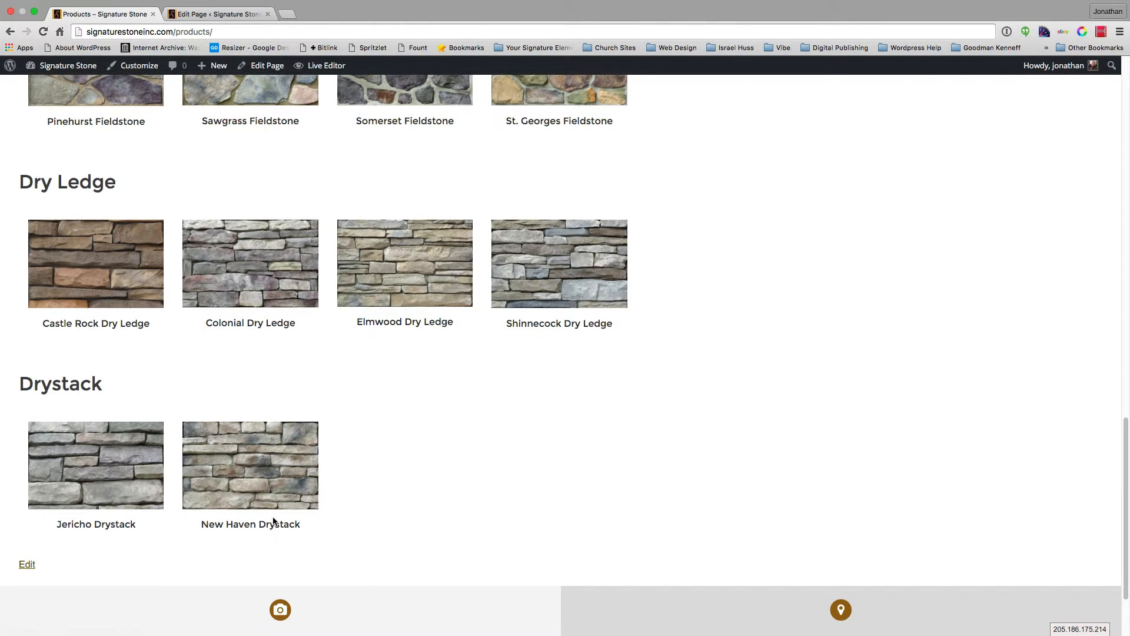
pyautogui.click(206, 14)
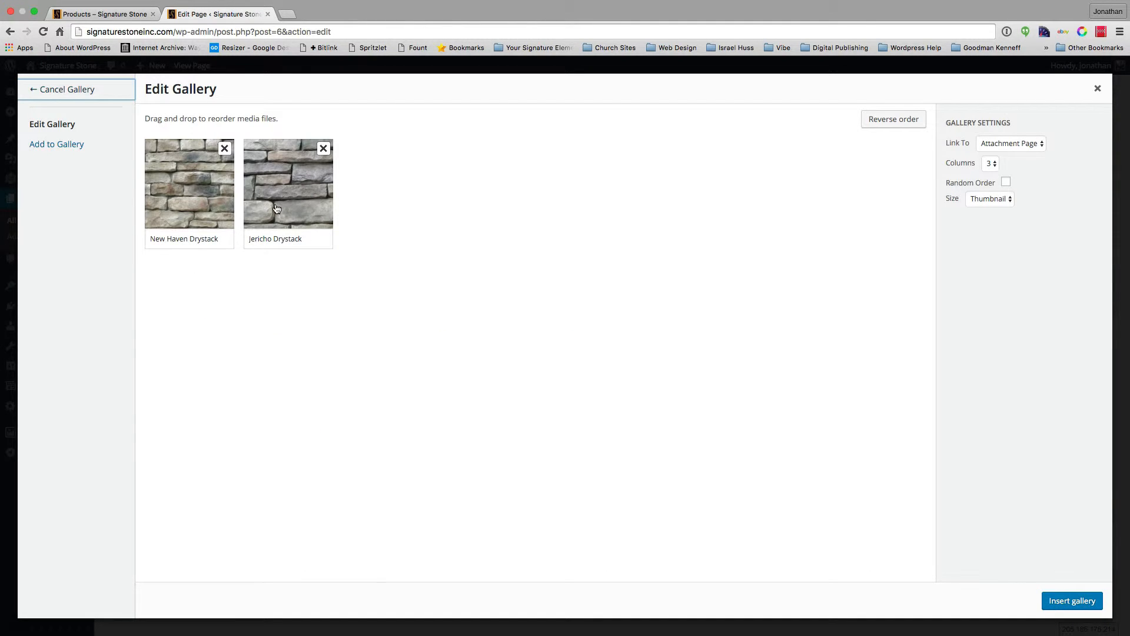
pyautogui.moveTo(277, 210); pyautogui.dragTo(164, 220)
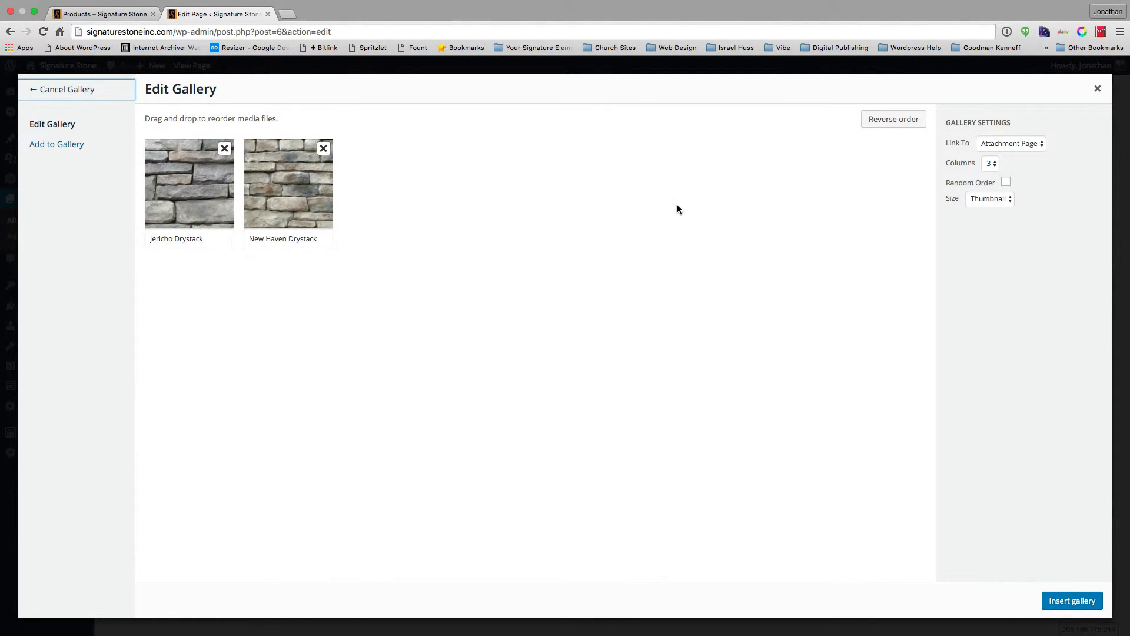
pyautogui.click(75, 14)
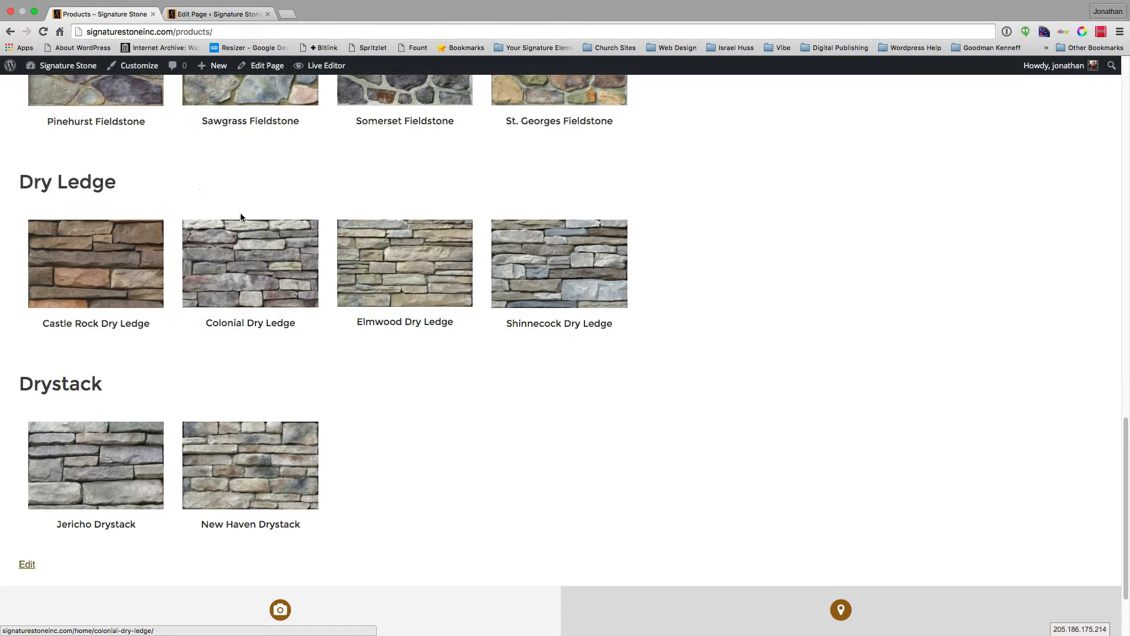
pyautogui.click(189, 18)
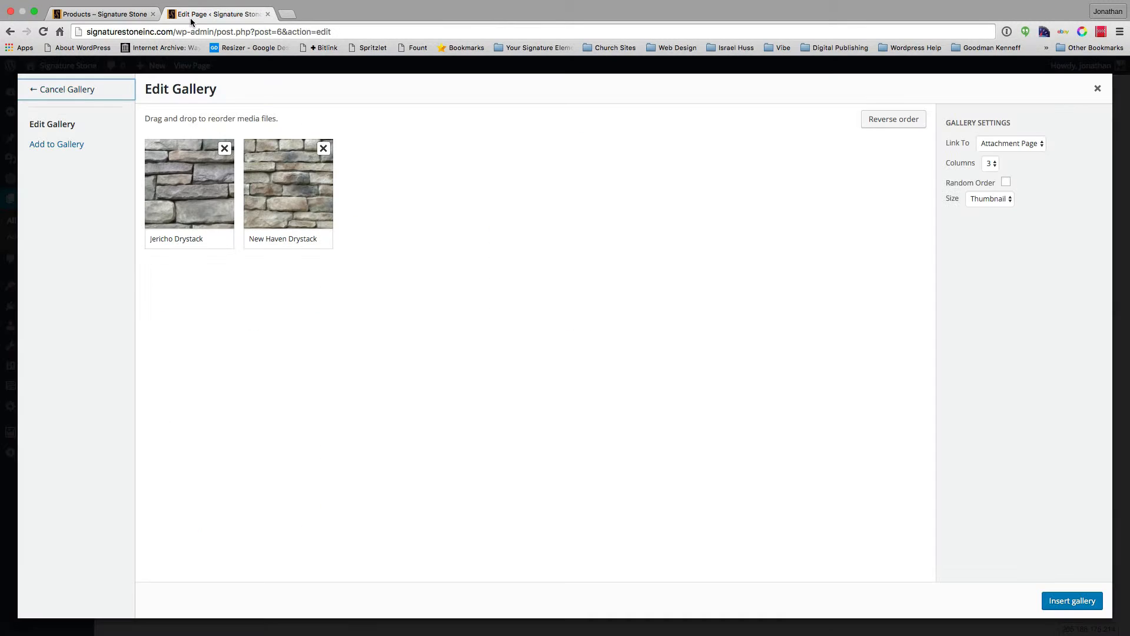
pyautogui.click(991, 164)
pyautogui.click(993, 174)
pyautogui.click(1021, 144)
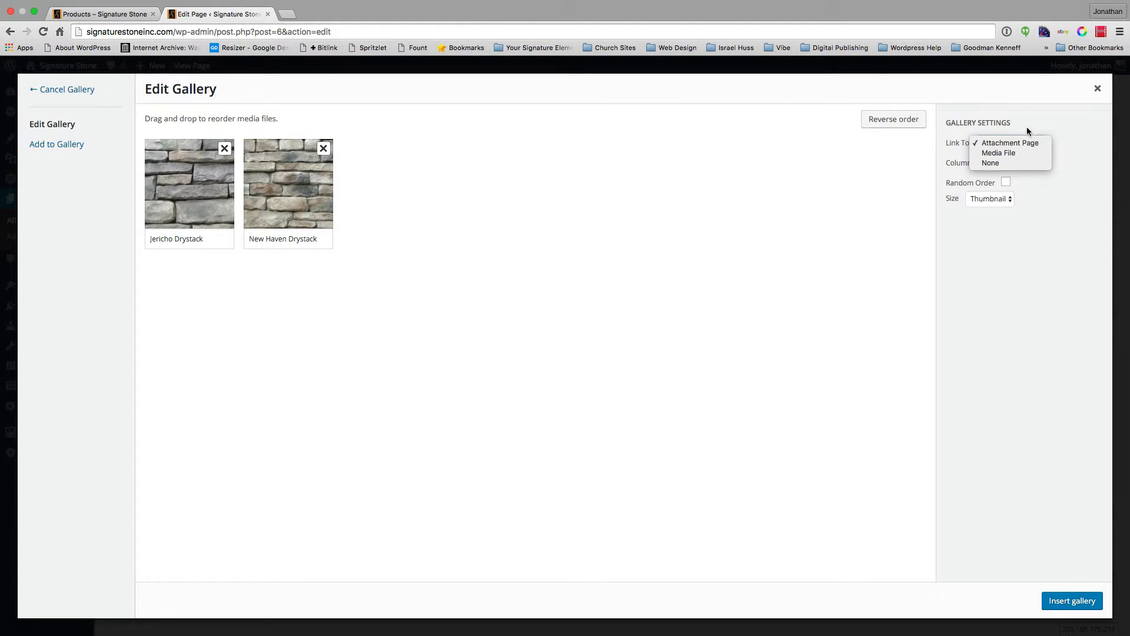
pyautogui.click(1021, 143)
pyautogui.click(1004, 198)
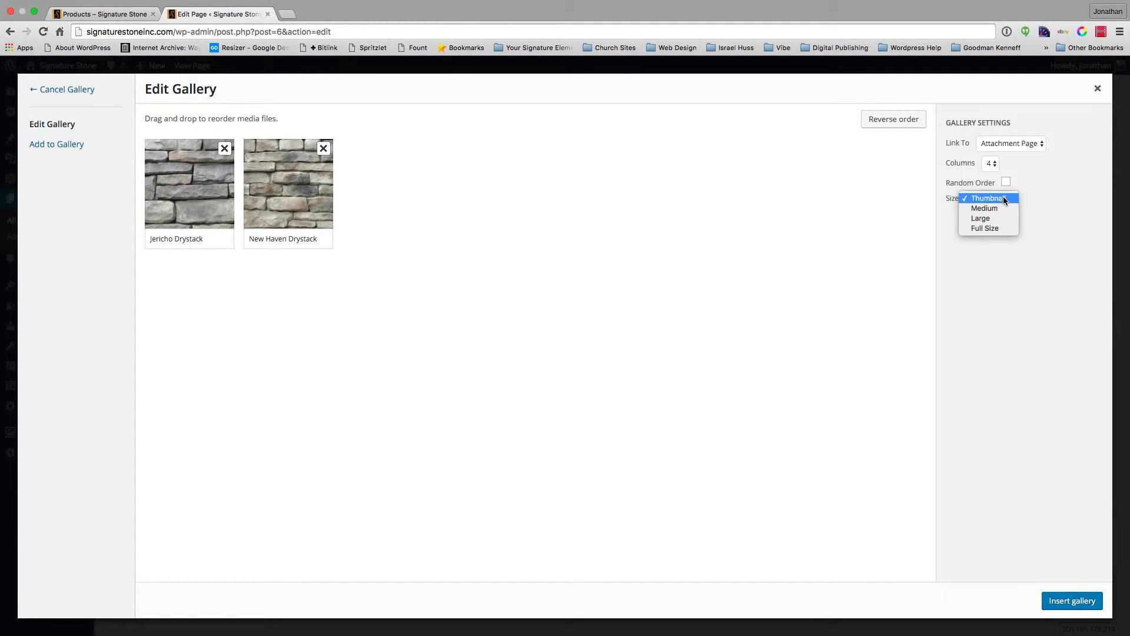
pyautogui.click(1000, 198)
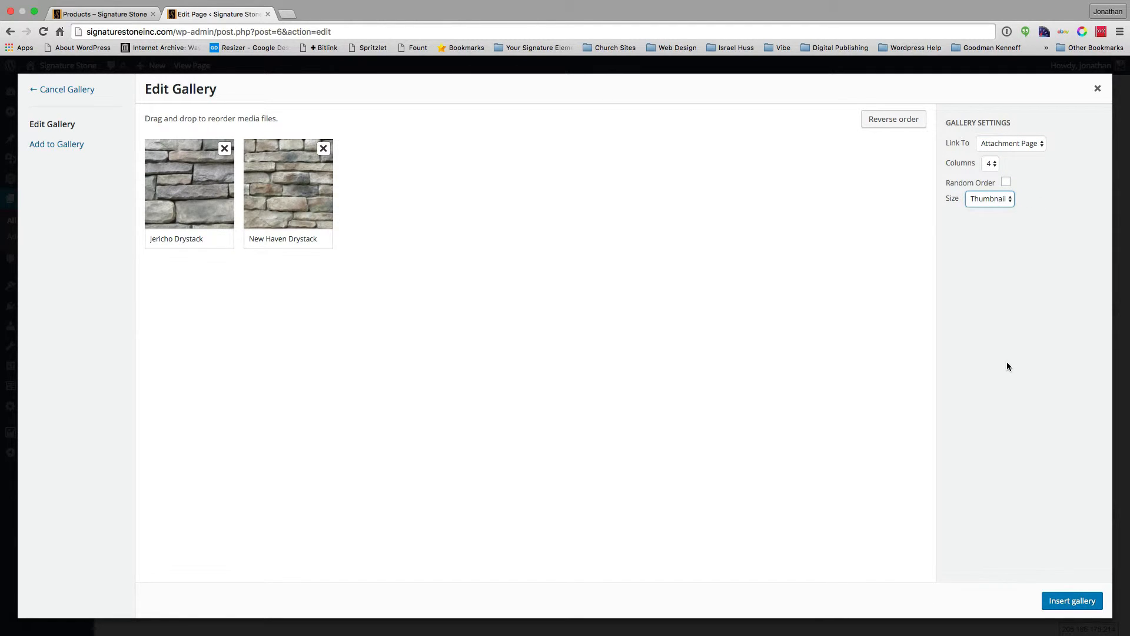
# Insert the gallery into the Drystack widget with Medium images and 4 columns
pyautogui.click(1054, 603)
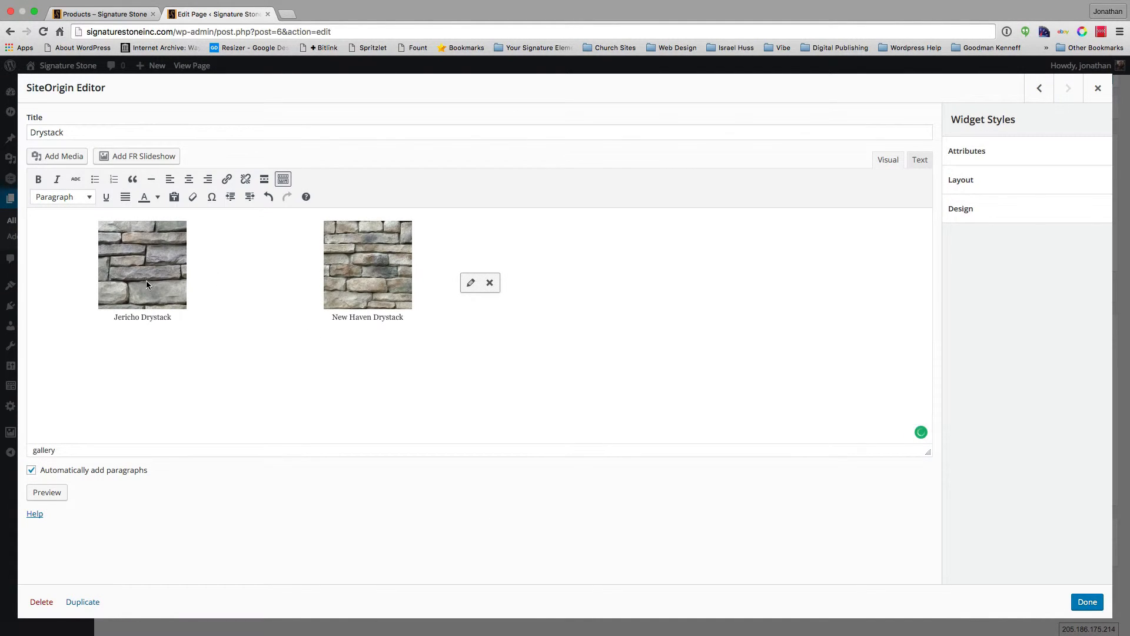
pyautogui.click(470, 283)
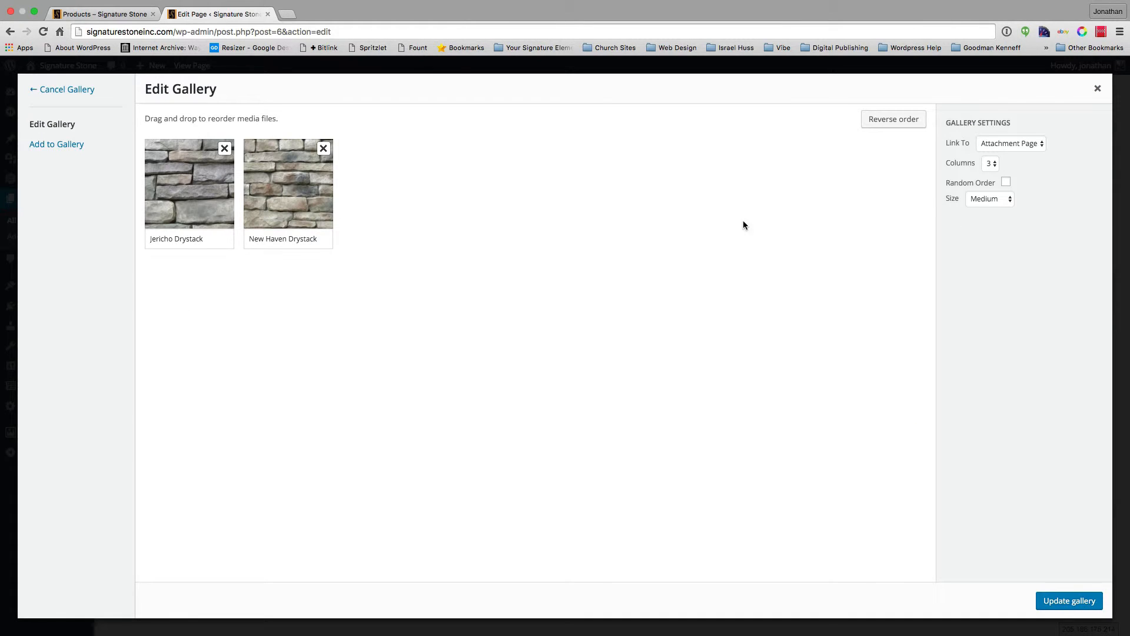
pyautogui.click(997, 196)
pyautogui.click(997, 195)
pyautogui.click(1053, 600)
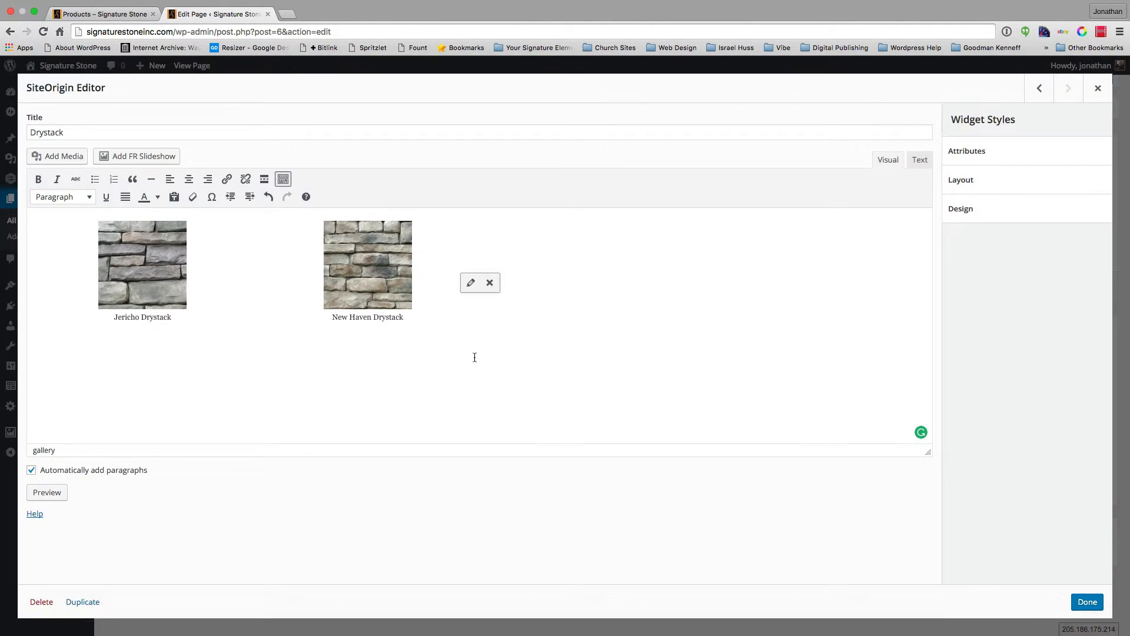
pyautogui.click(470, 284)
pyautogui.click(997, 164)
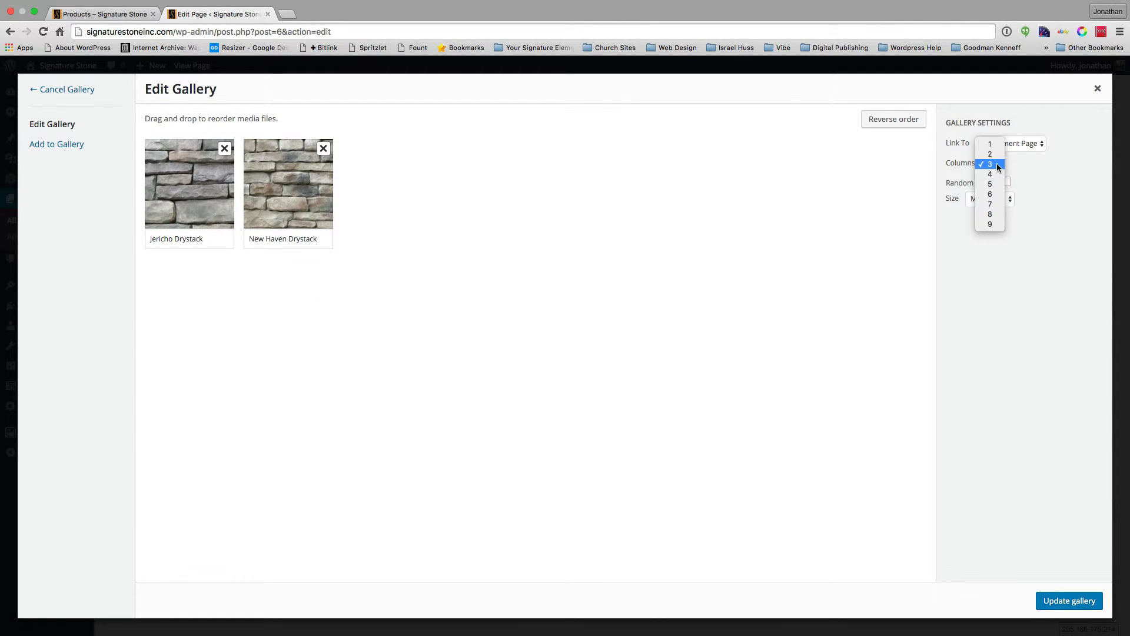
pyautogui.click(995, 174)
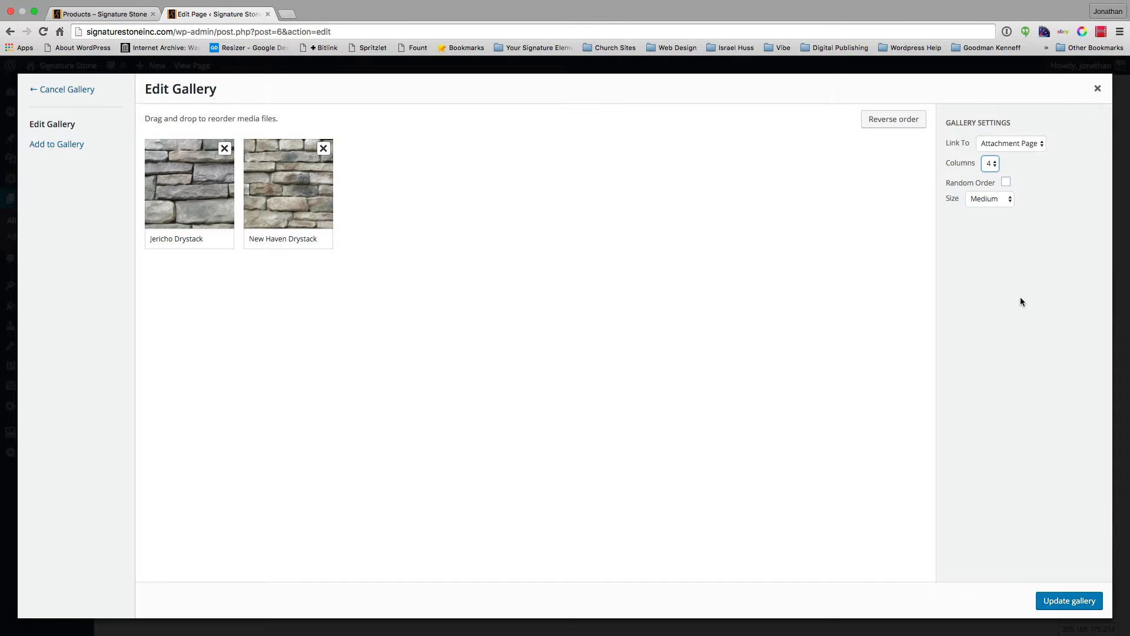
pyautogui.click(1068, 600)
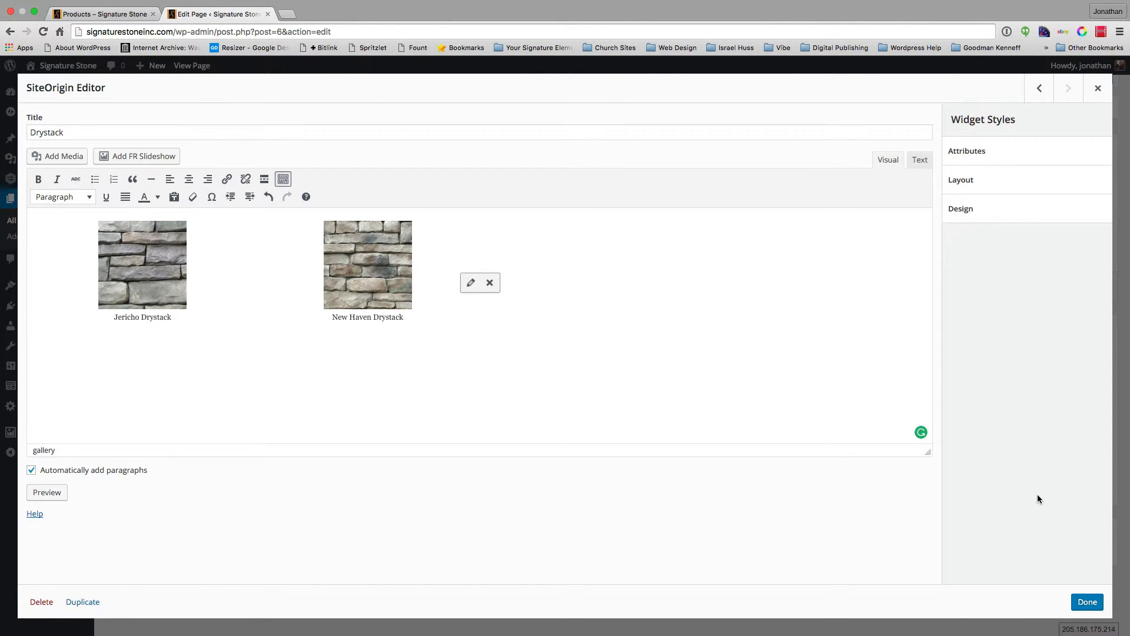
pyautogui.click(1087, 601)
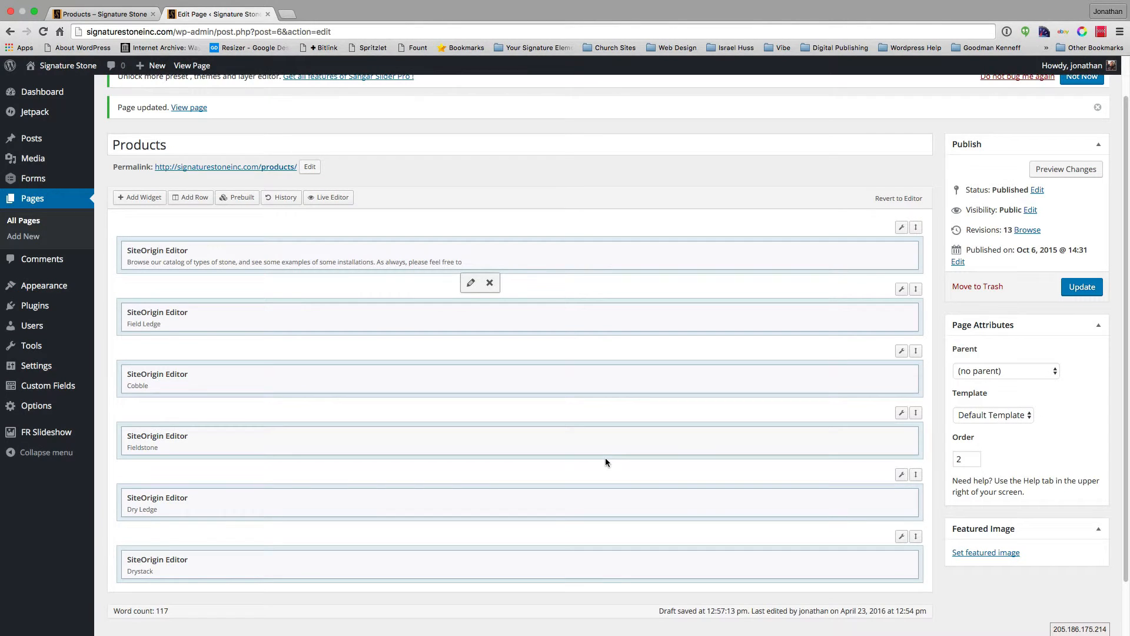
# Compare against the Dry Ledge gallery's settings and the live Products page
pyautogui.moveTo(774, 502)
pyautogui.click(845, 498)
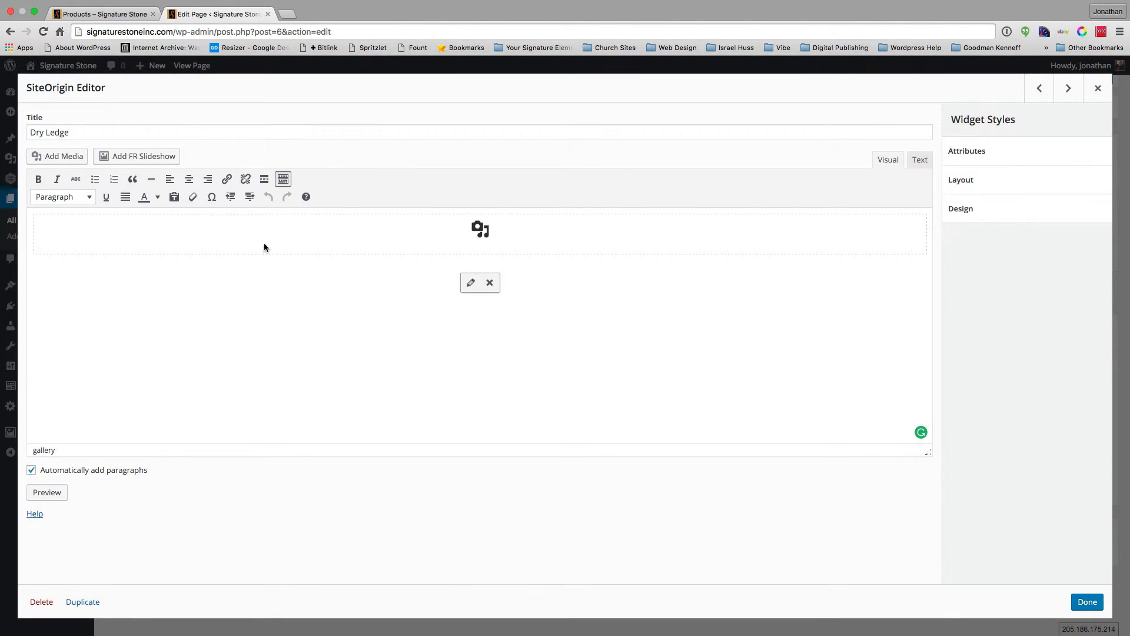
pyautogui.click(410, 294)
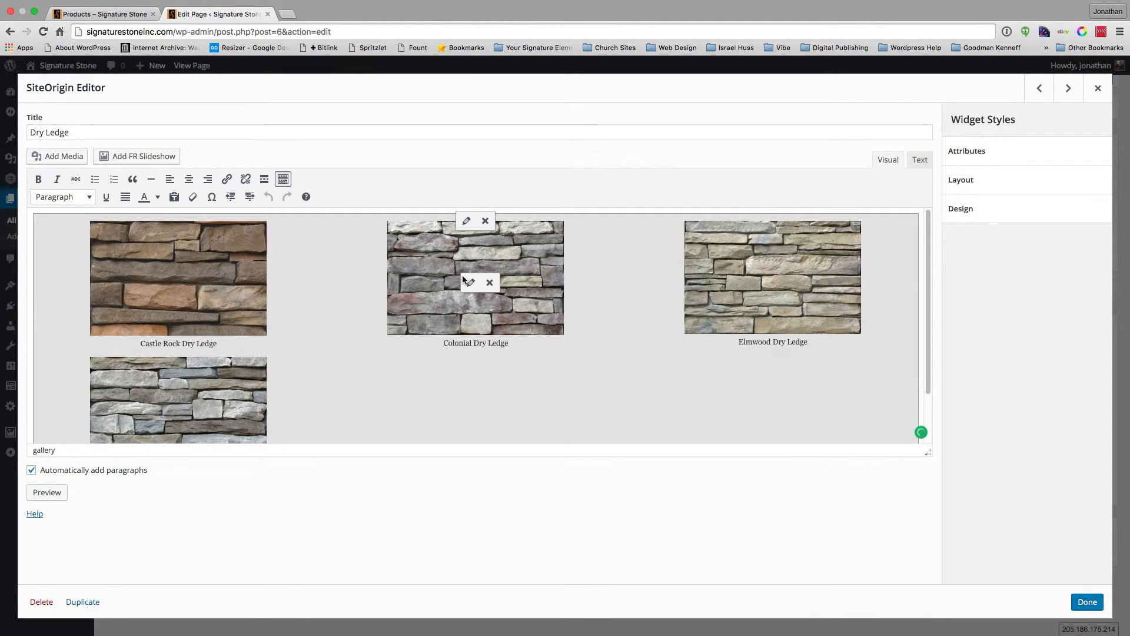
pyautogui.click(463, 219)
pyautogui.click(1096, 89)
pyautogui.click(470, 283)
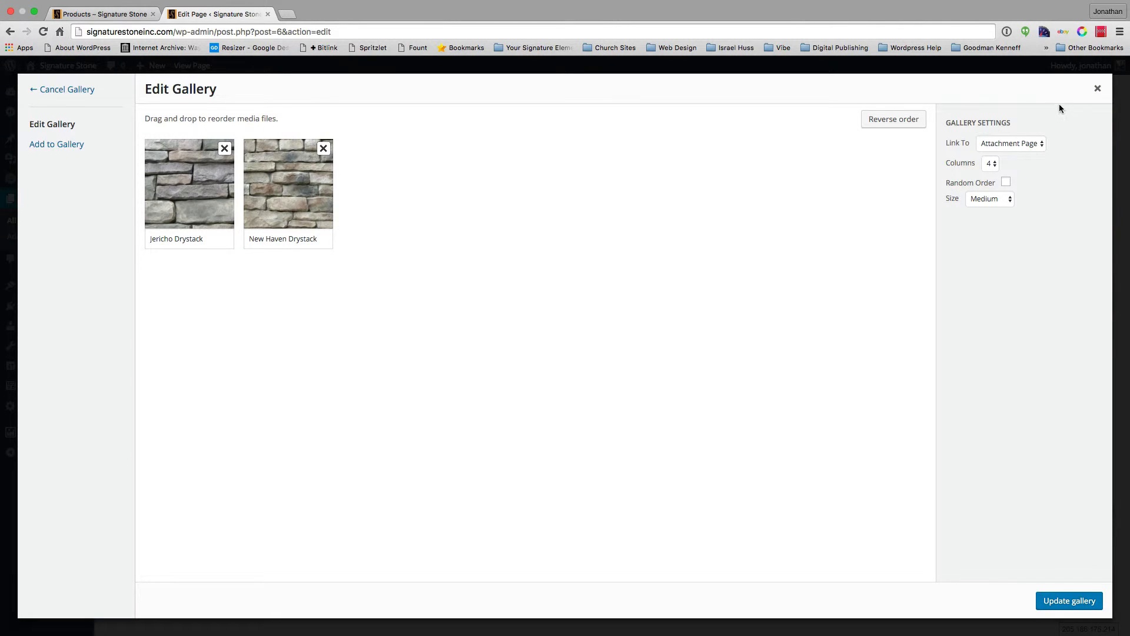
pyautogui.click(1097, 91)
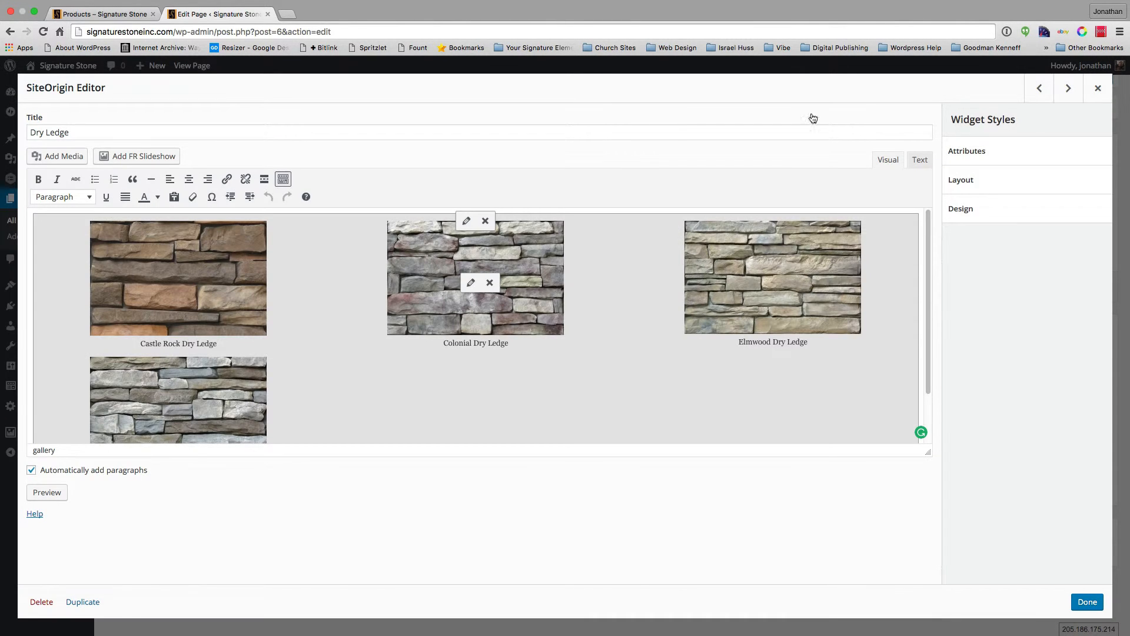
pyautogui.click(115, 14)
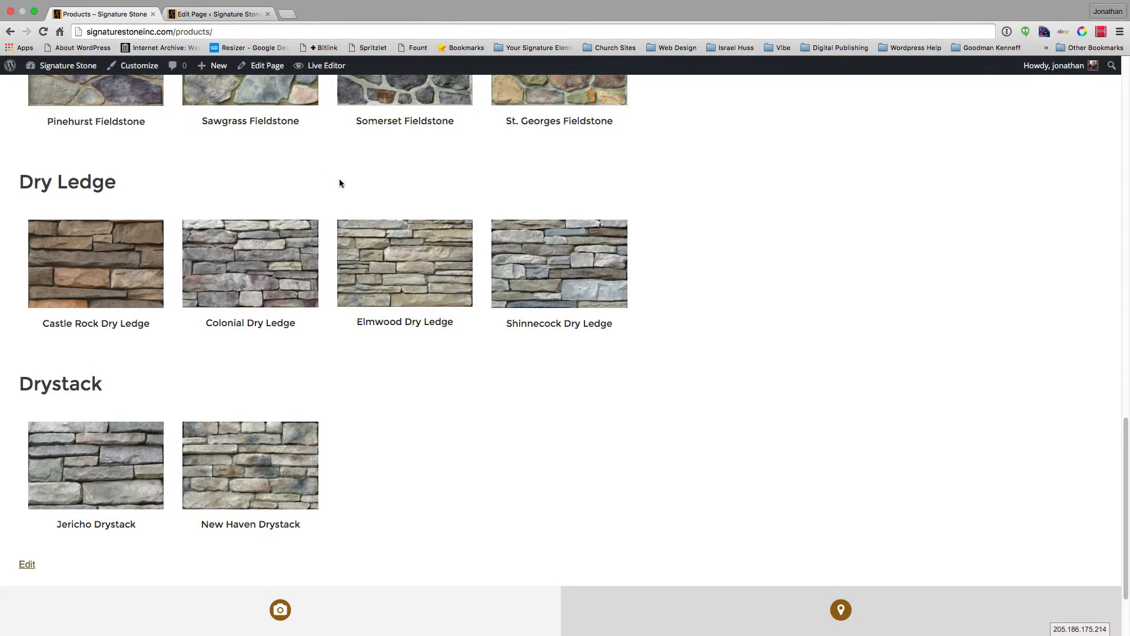
pyautogui.click(201, 15)
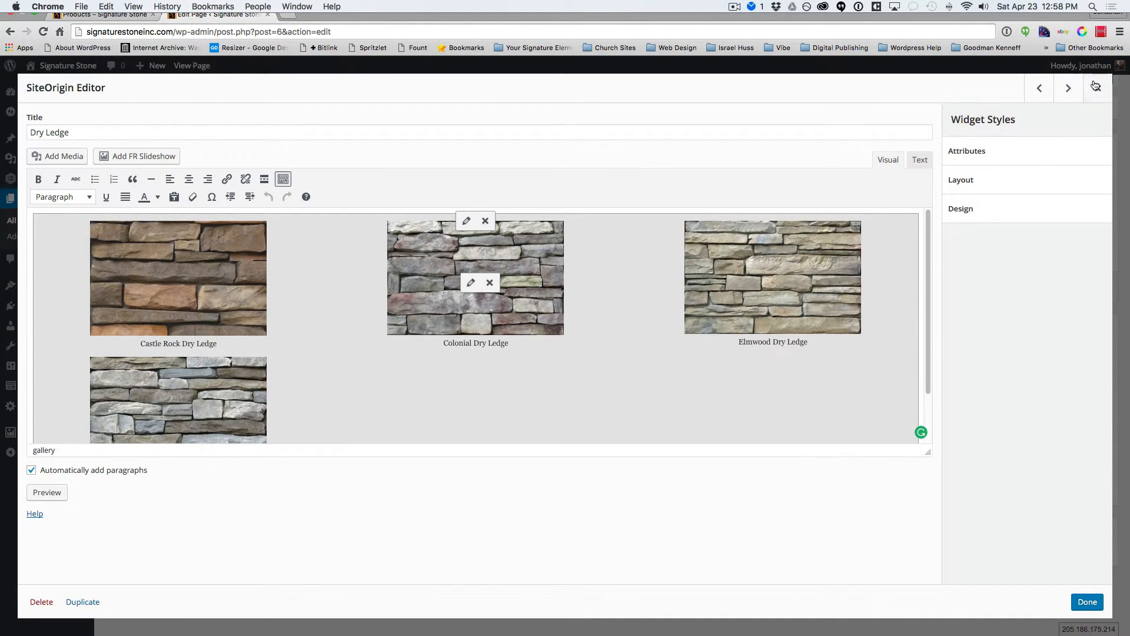
# Change the Drystack gallery to 3 columns, update the Products page, and view it live
pyautogui.click(1068, 88)
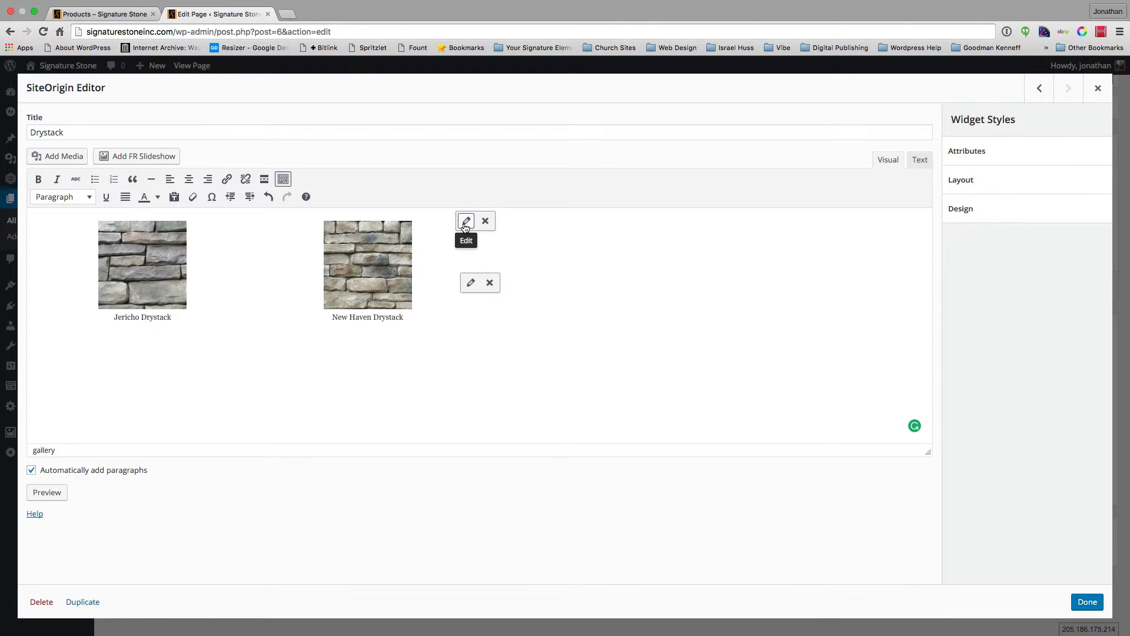
pyautogui.click(465, 282)
pyautogui.click(989, 163)
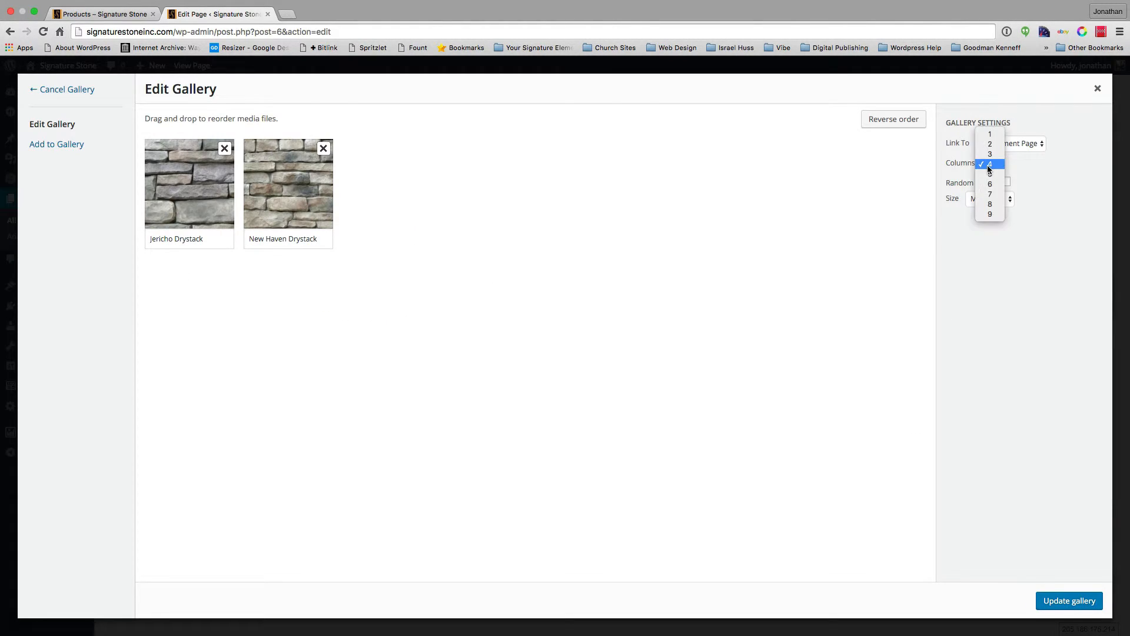
pyautogui.click(989, 155)
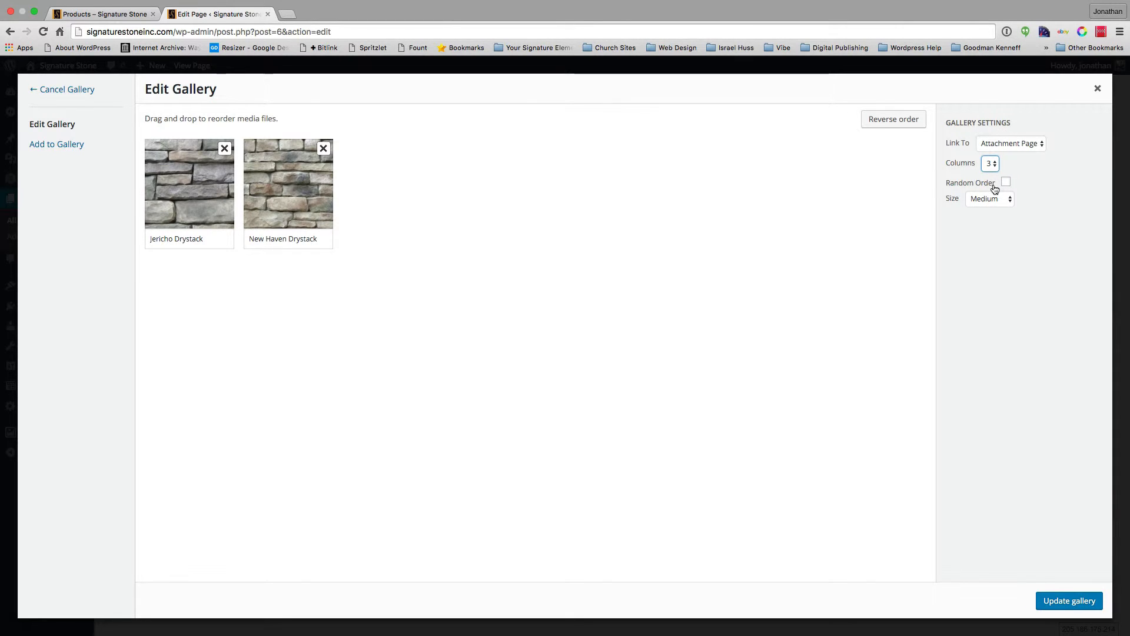
pyautogui.click(1063, 599)
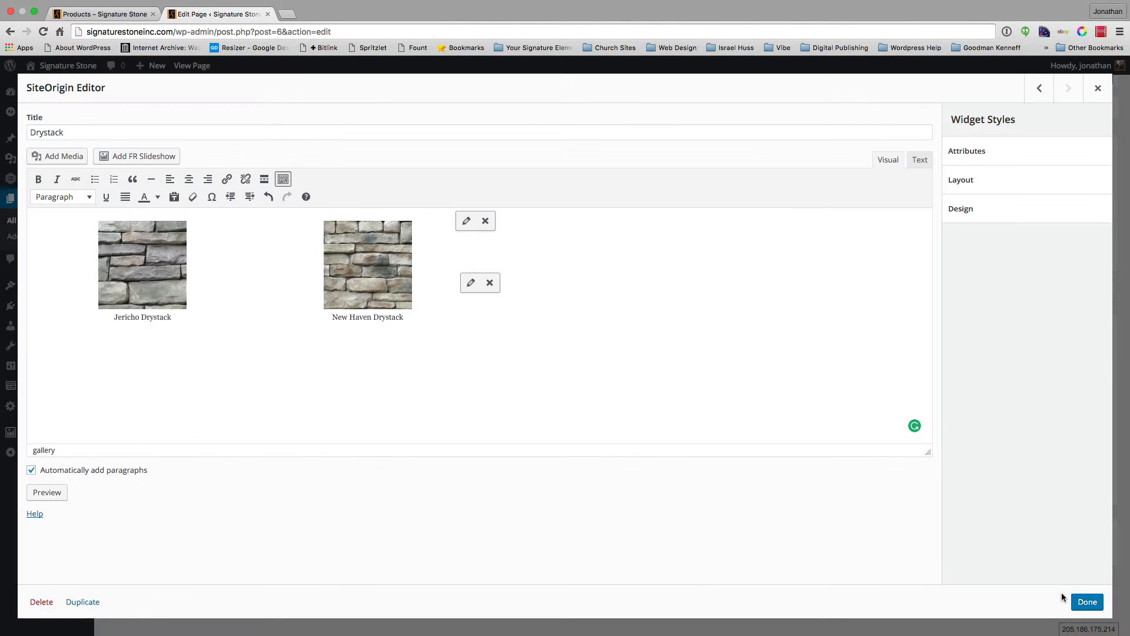
pyautogui.click(1079, 601)
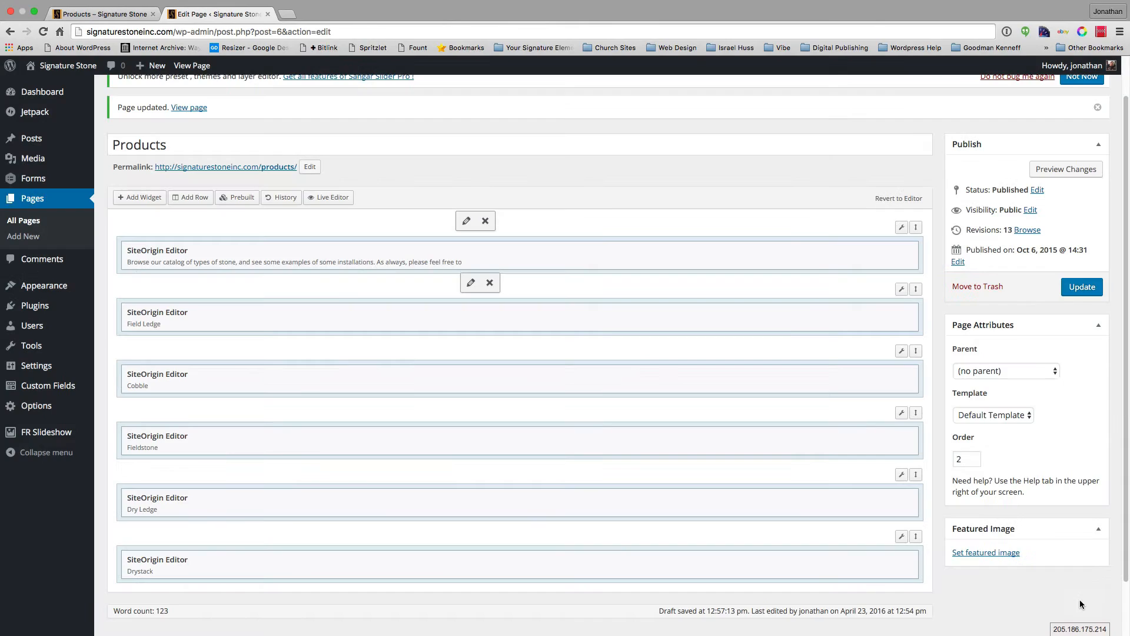
pyautogui.click(1081, 287)
pyautogui.click(112, 14)
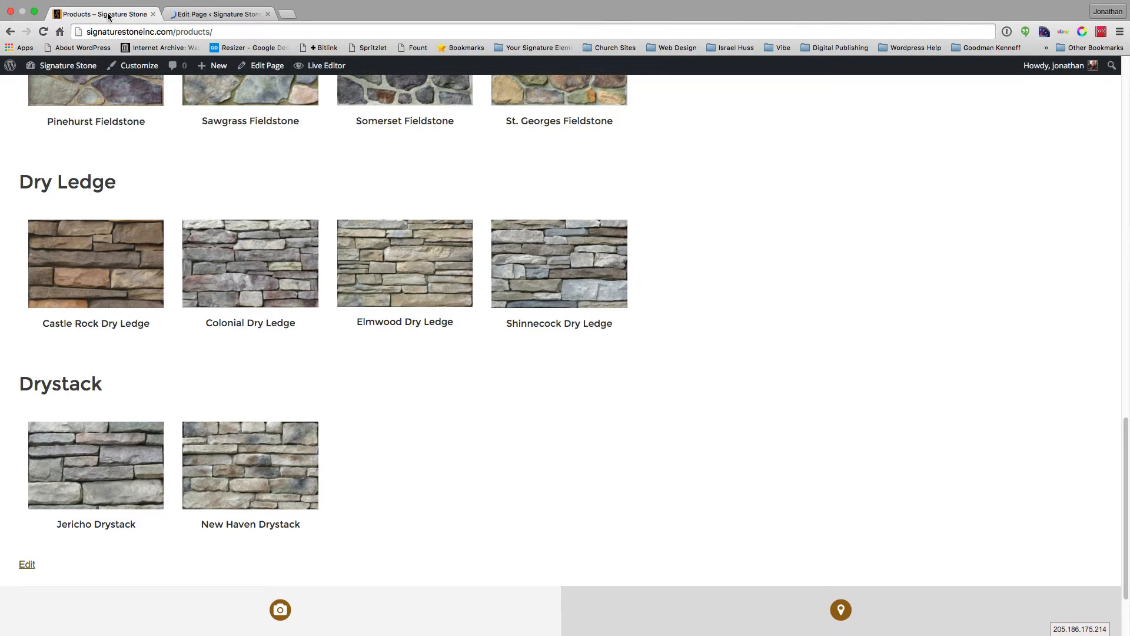
# Reload the live Products page, scroll up through its sections, then go back to the page editor
pyautogui.press('super+r')
pyautogui.scroll(4, 274, 345)
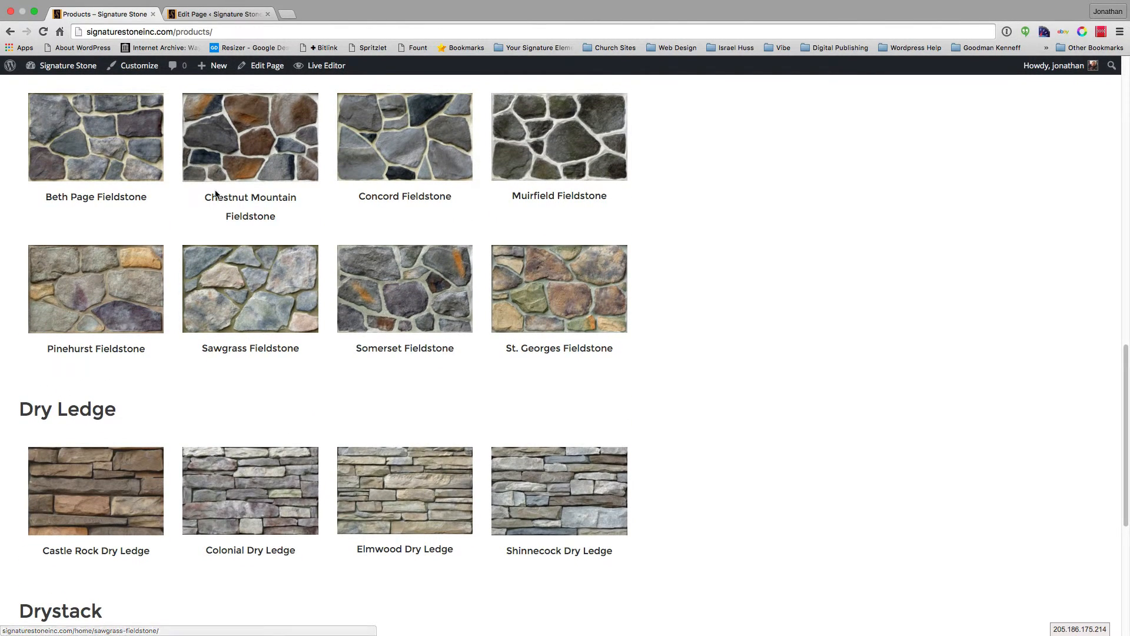
pyautogui.scroll(3, 436, 187)
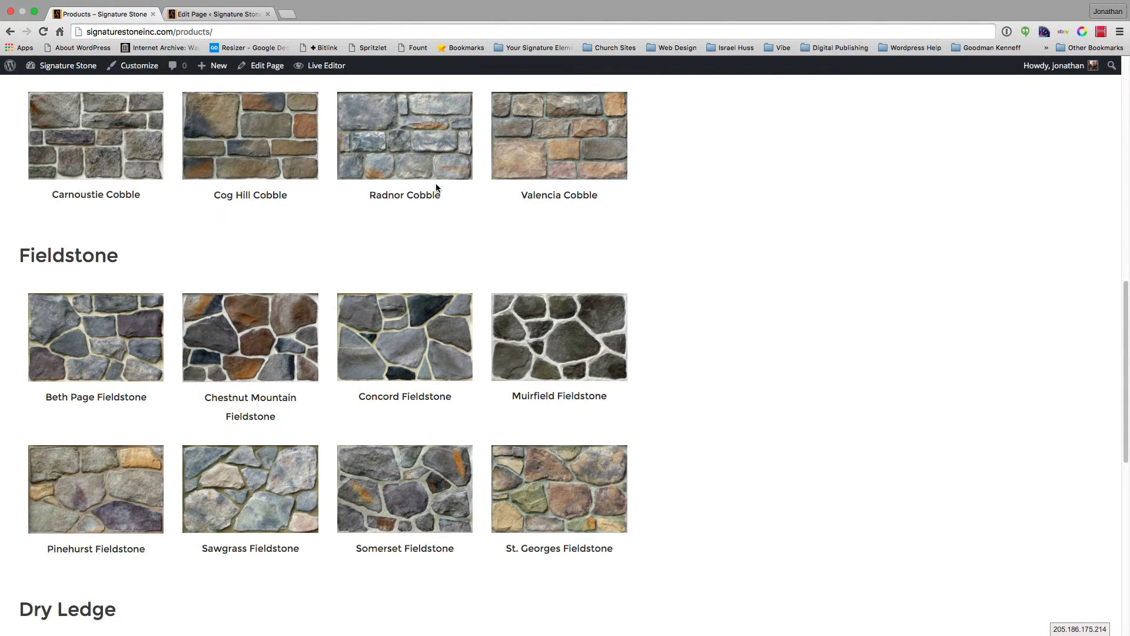
pyautogui.scroll(5, 436, 187)
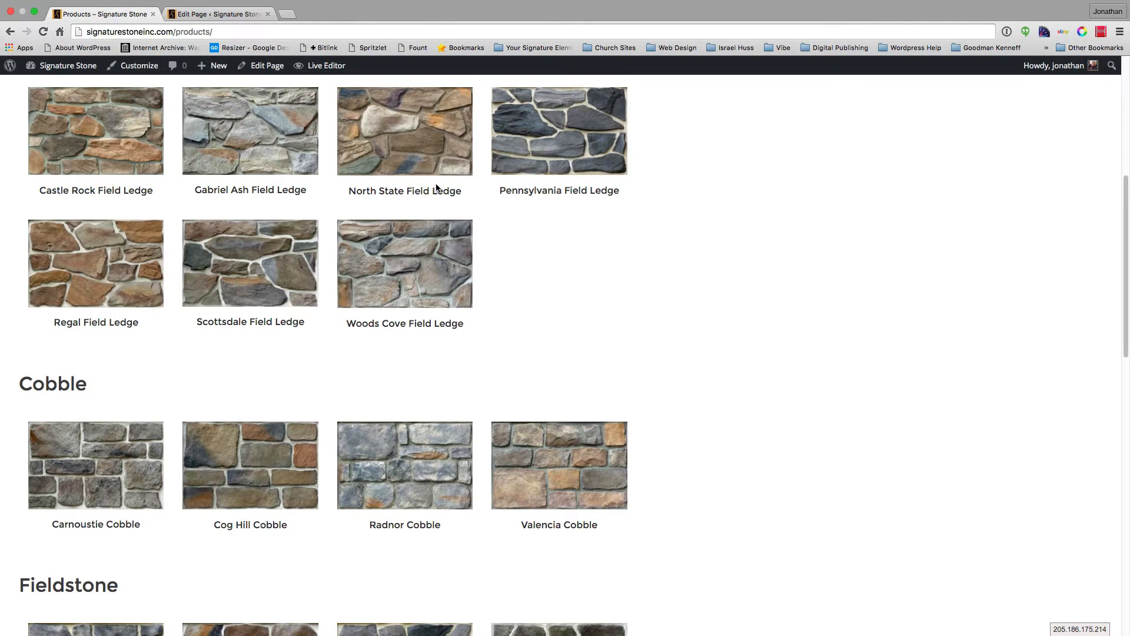
pyautogui.scroll(5, 435, 183)
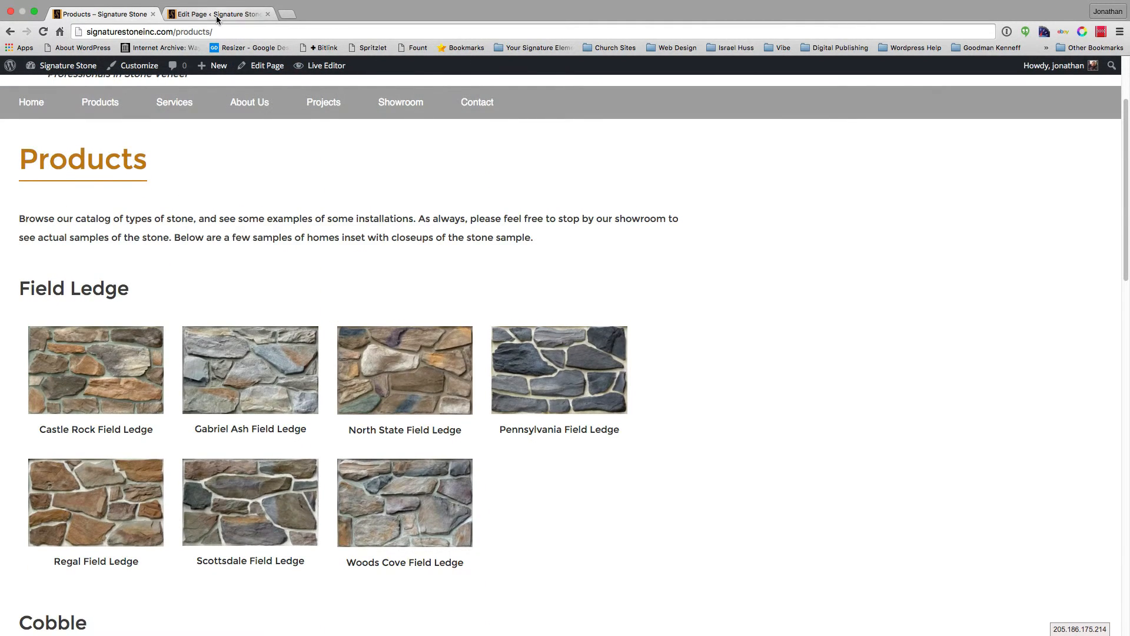
pyautogui.click(216, 14)
pyautogui.scroll(-2, 420, 402)
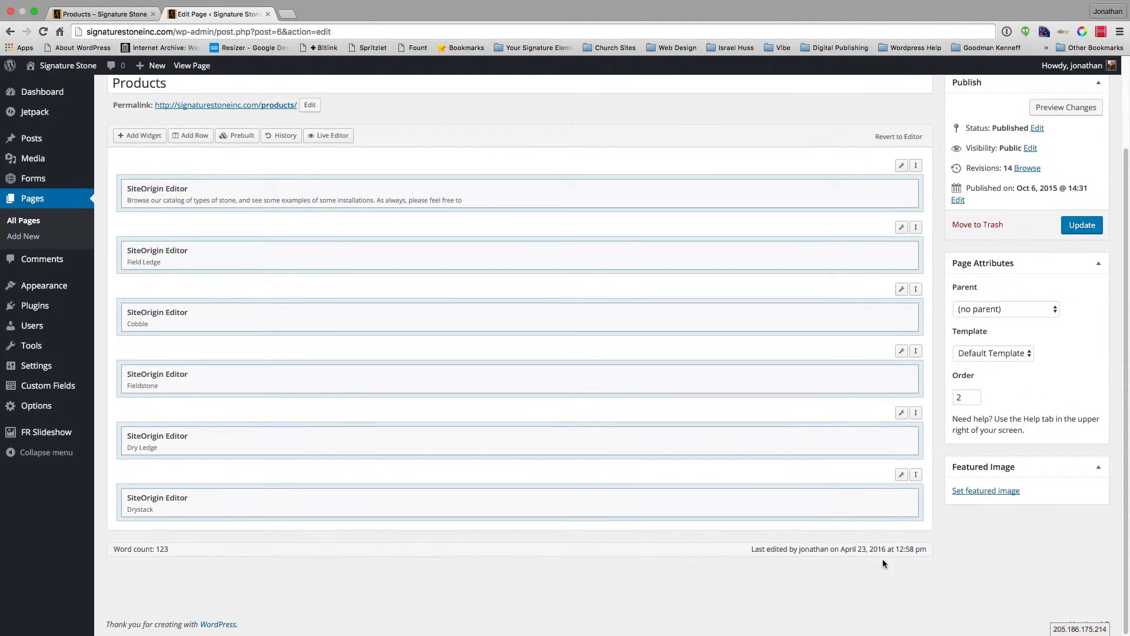
# Append Woods Cove Field Ledge as the Drystack gallery's third image and update the Products page
pyautogui.click(843, 499)
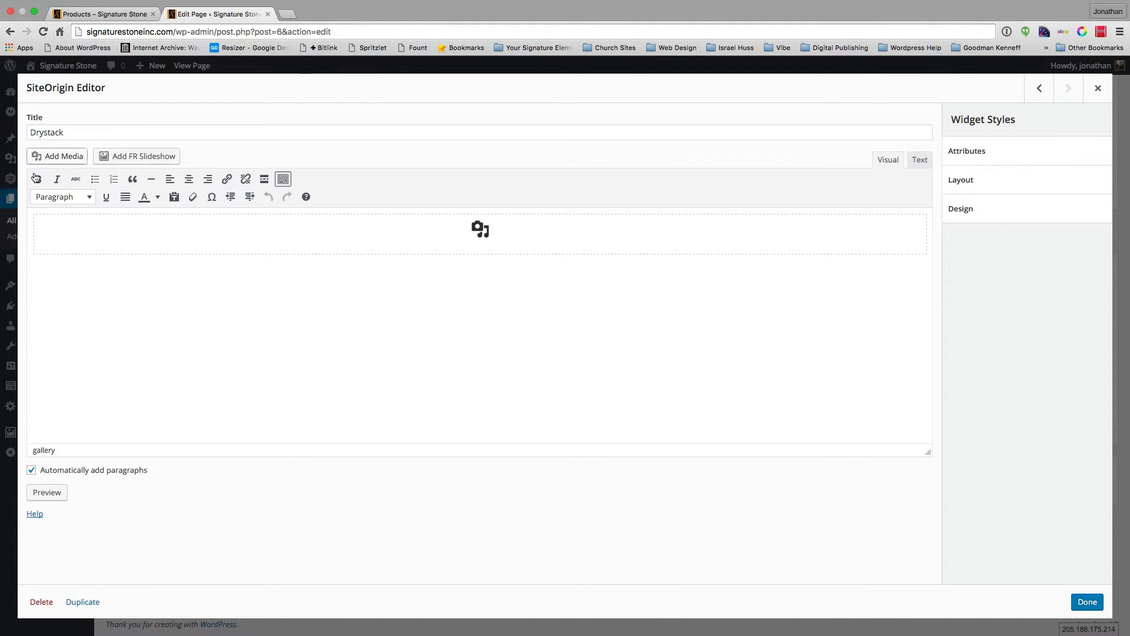
pyautogui.click(256, 293)
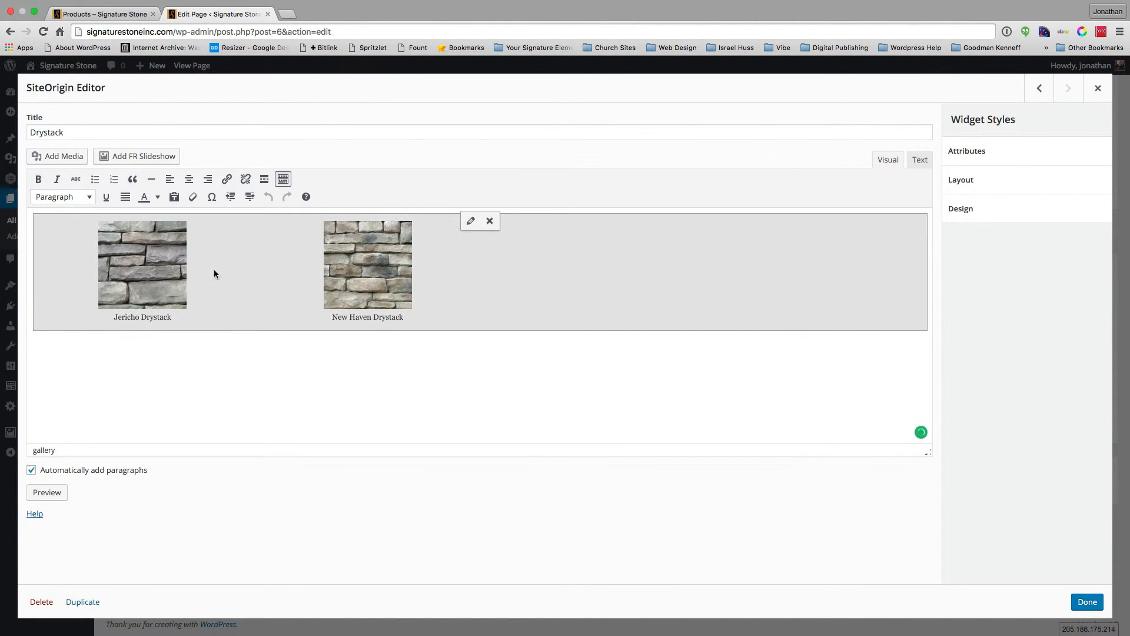
pyautogui.click(472, 222)
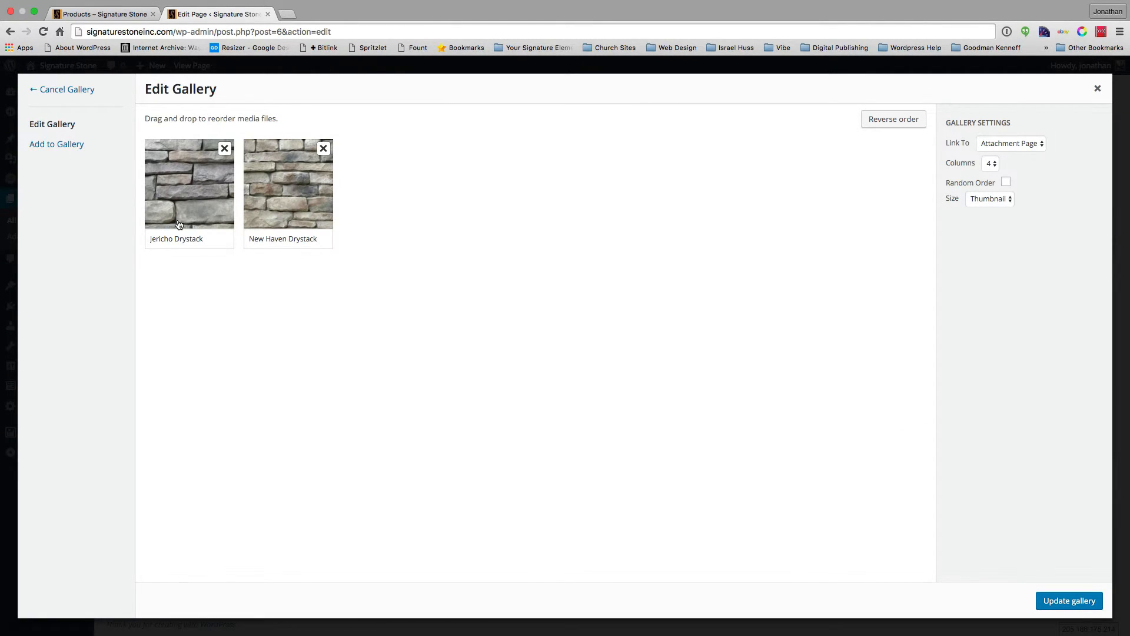
pyautogui.click(57, 141)
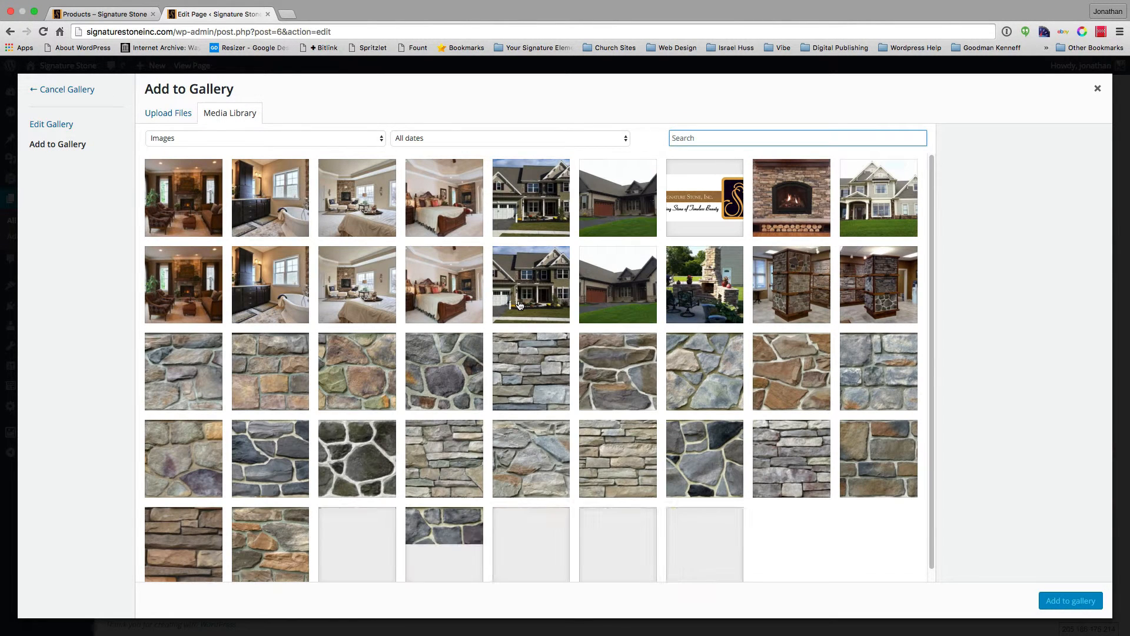
pyautogui.click(187, 354)
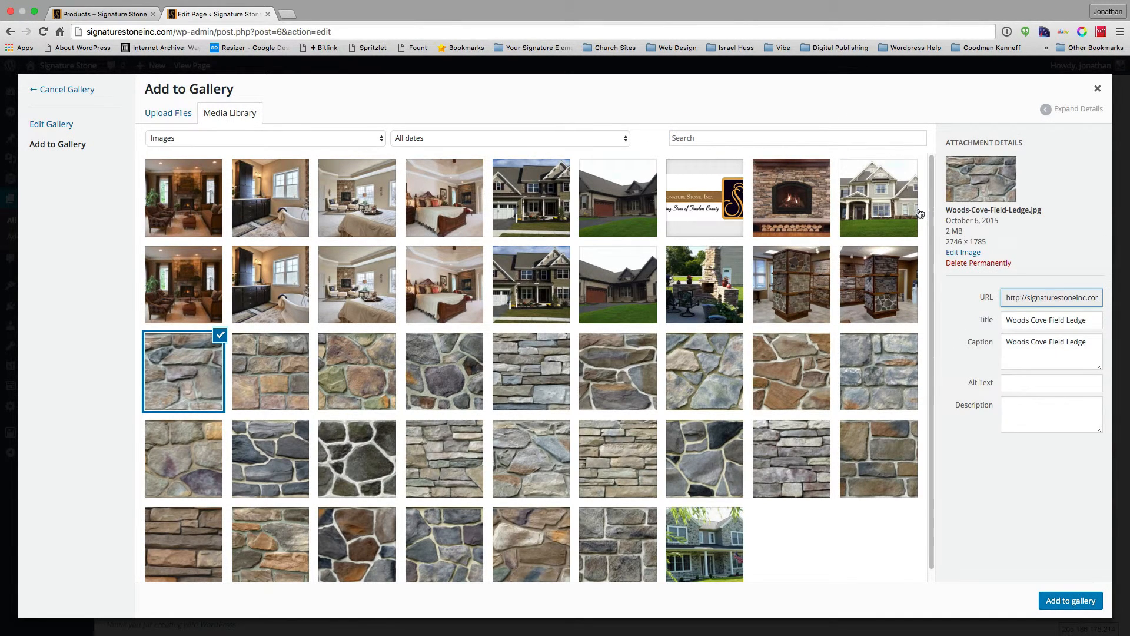
pyautogui.click(1057, 606)
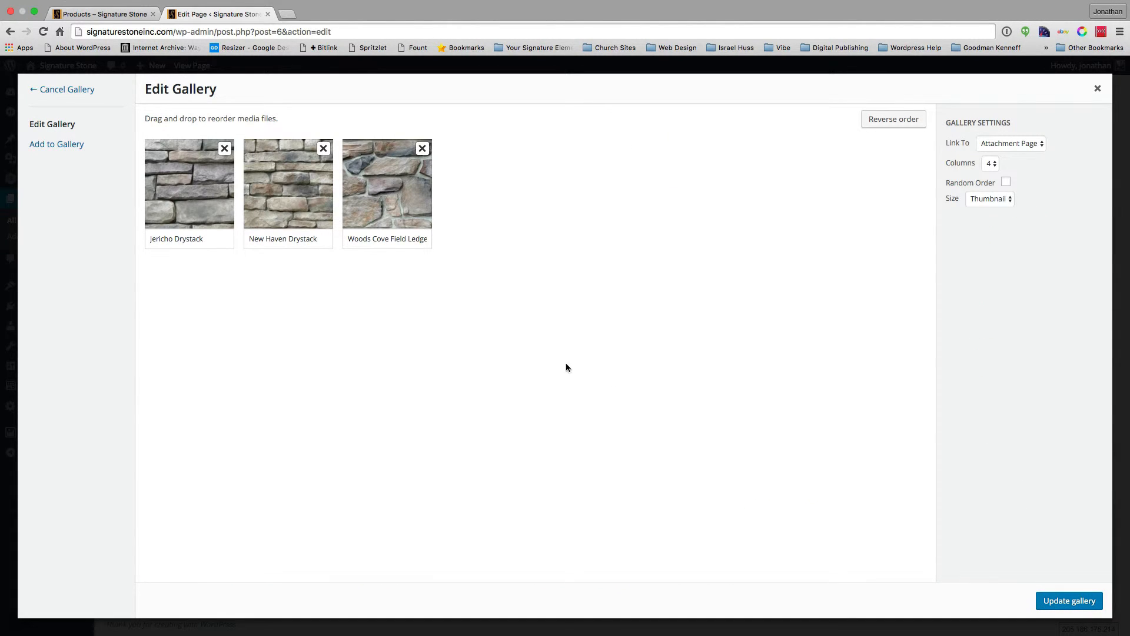
pyautogui.click(1063, 597)
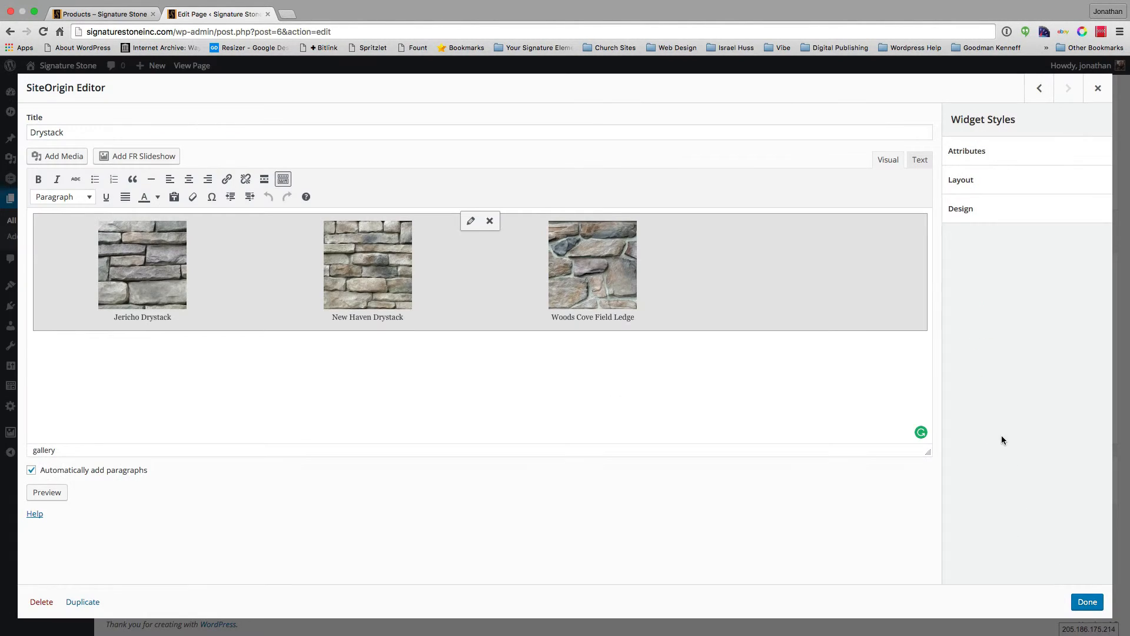
pyautogui.click(1081, 598)
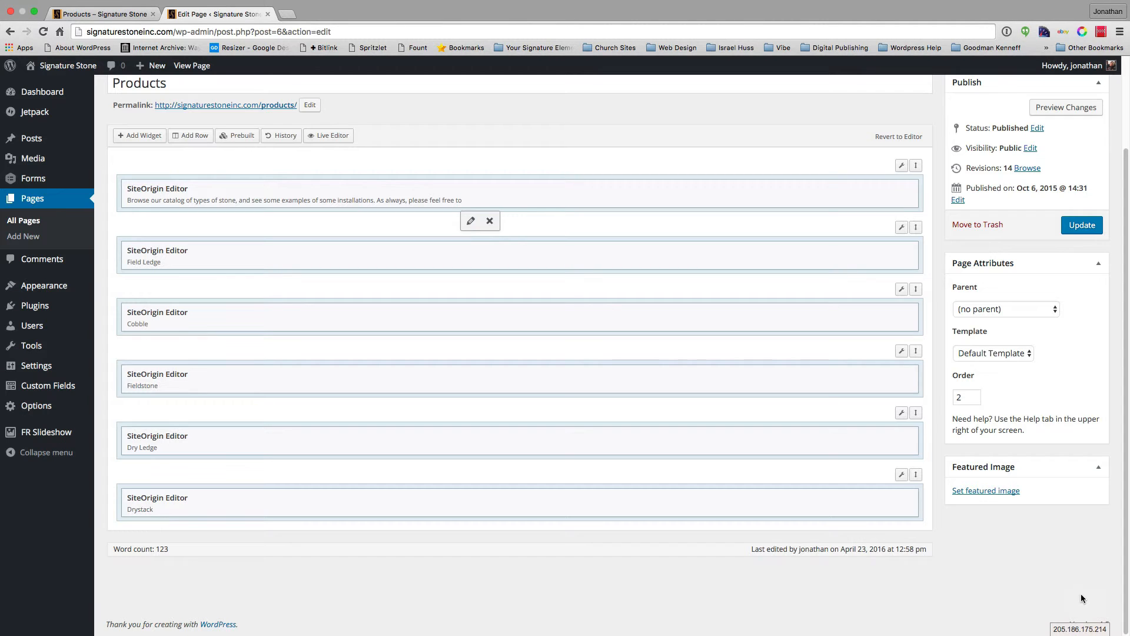
pyautogui.click(1081, 230)
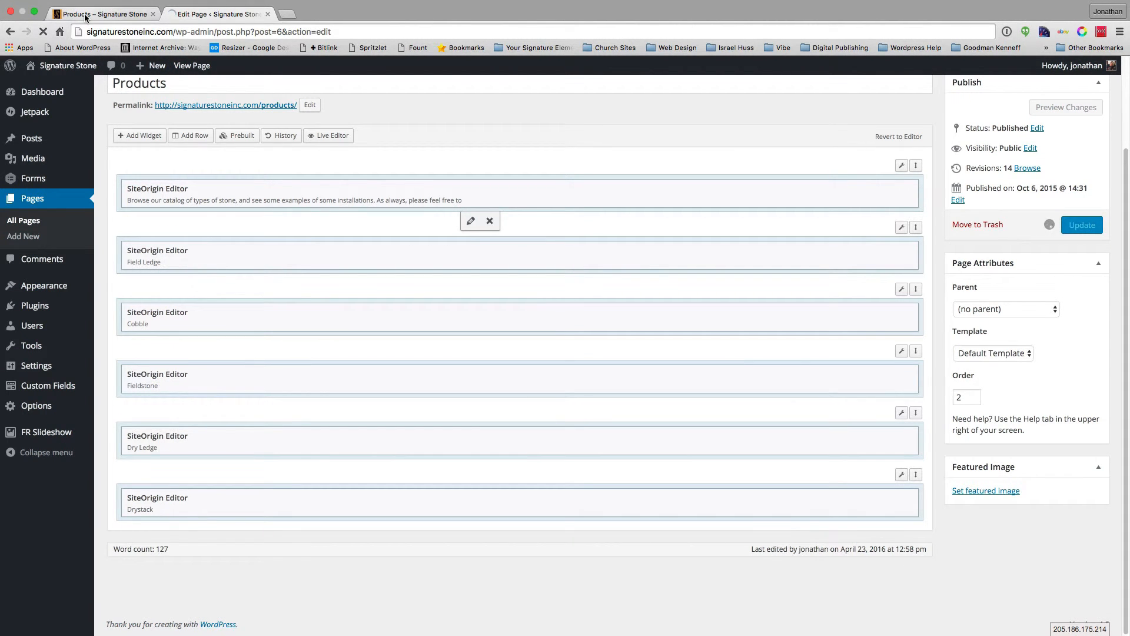
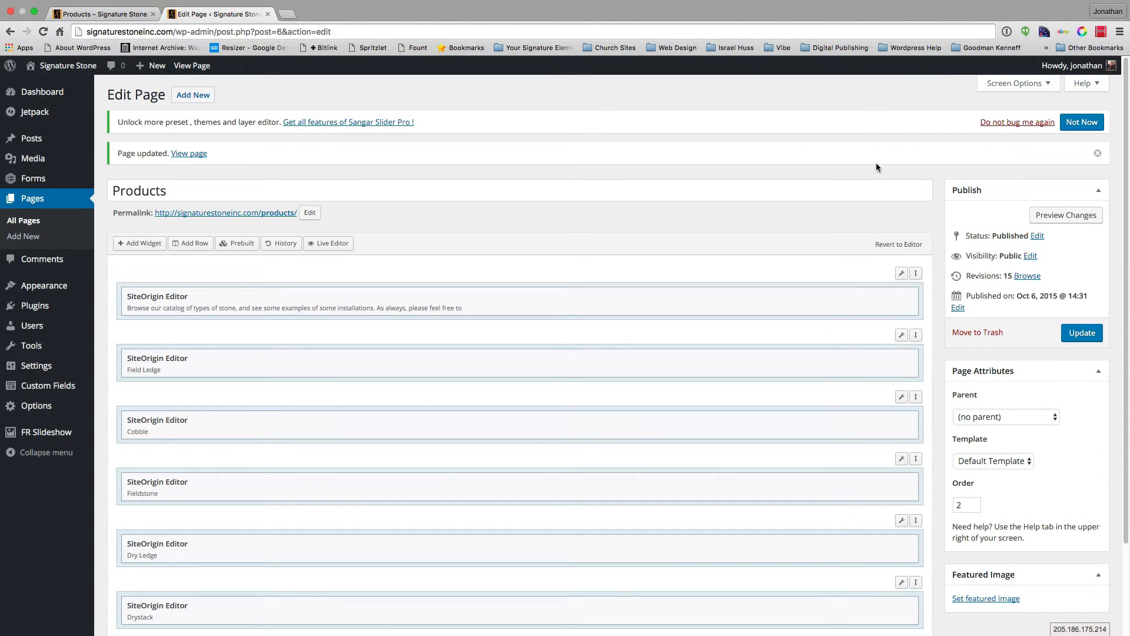
# Reload the live Products page, then return to the Products page editor
pyautogui.click(101, 13)
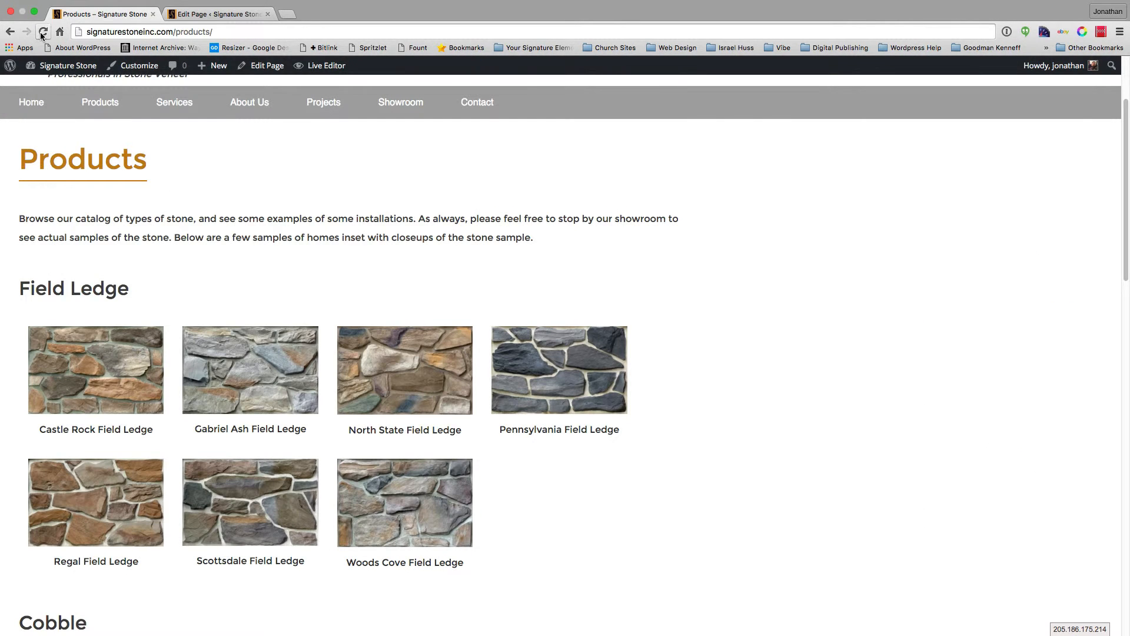
pyautogui.click(42, 32)
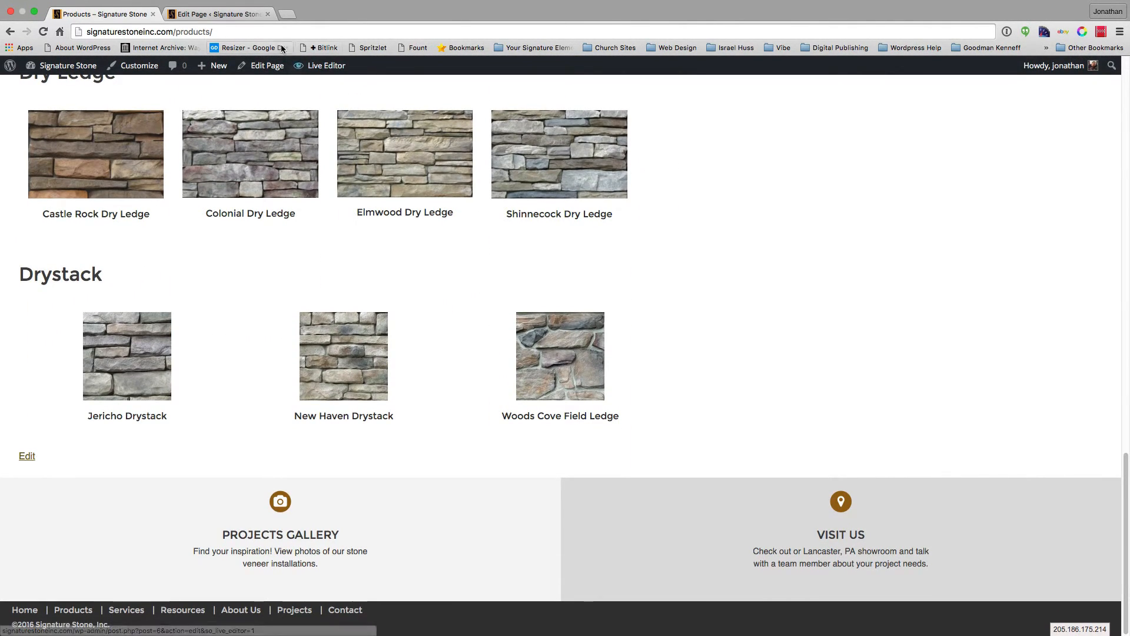
pyautogui.click(218, 14)
pyautogui.scroll(-3, 927, 497)
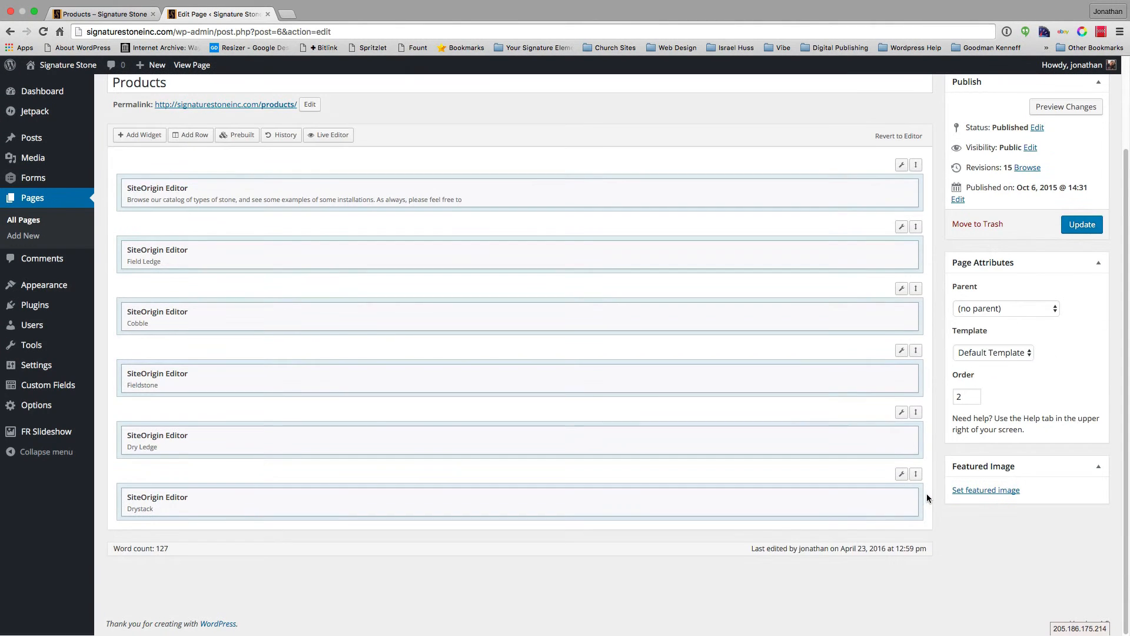
# Remove Woods Cove Field Ledge from the Drystack gallery, set Medium size, update and reload live
pyautogui.click(845, 500)
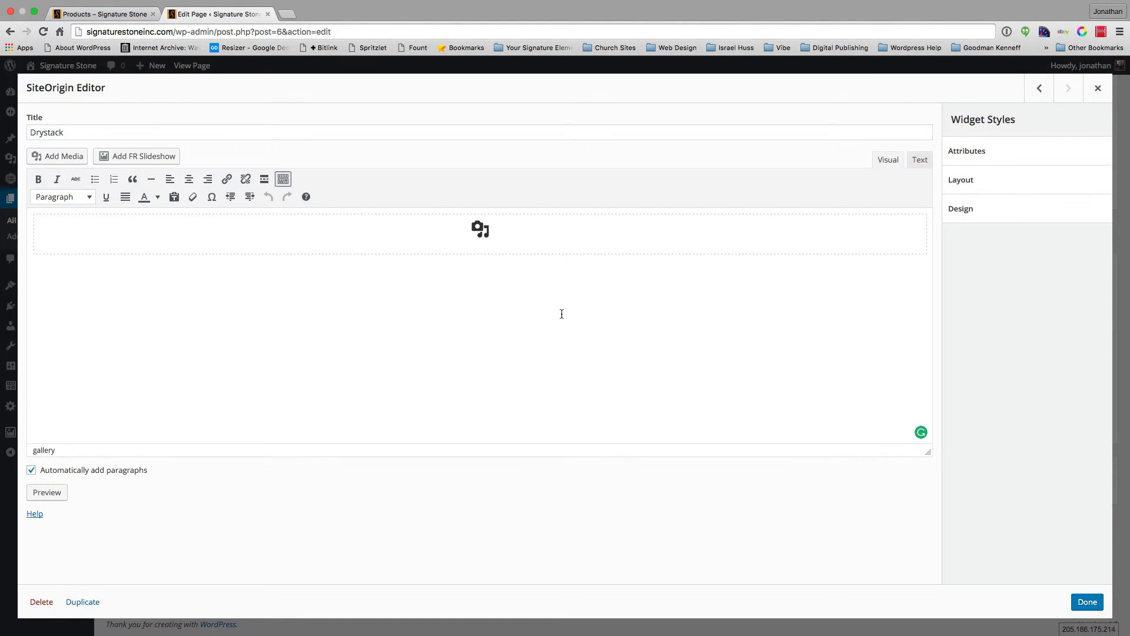
pyautogui.click(450, 228)
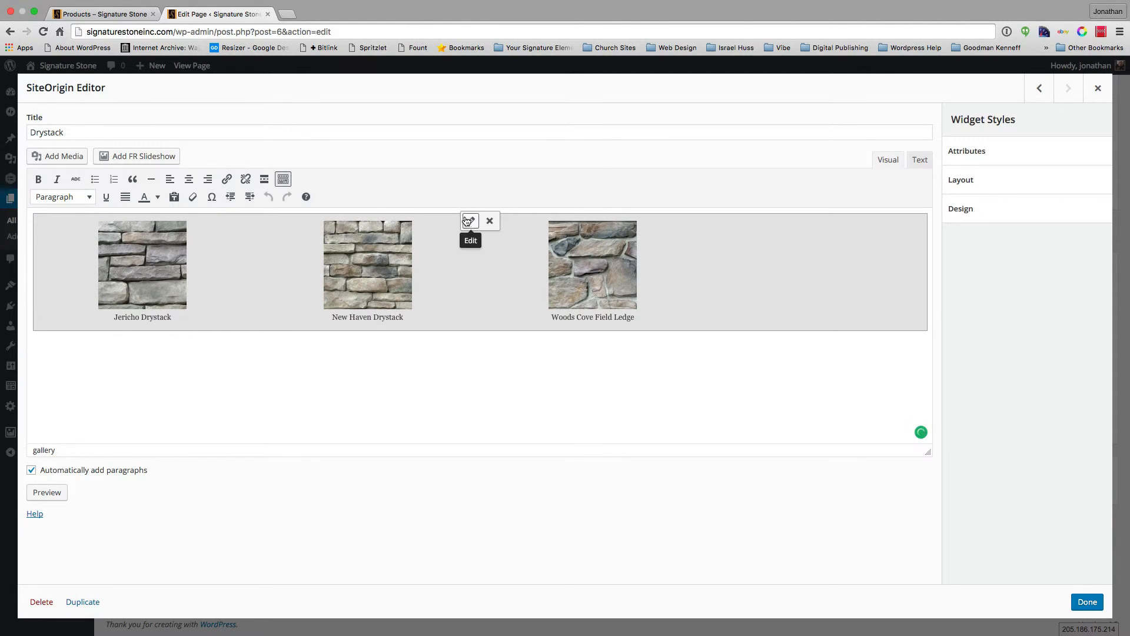
pyautogui.click(468, 220)
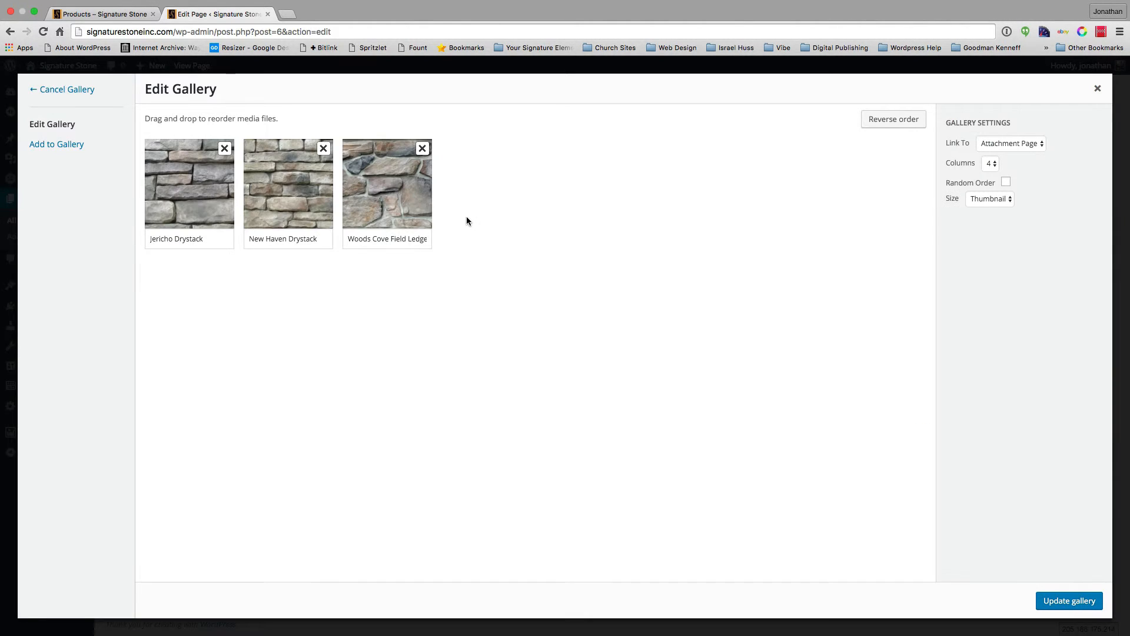
pyautogui.click(422, 149)
pyautogui.click(1006, 198)
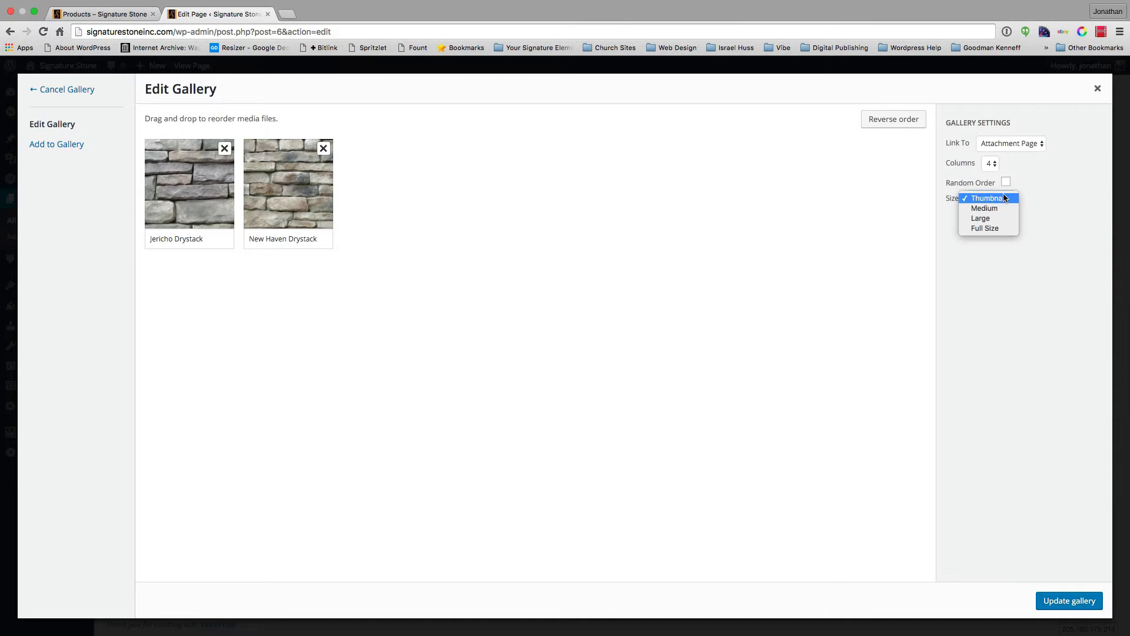
pyautogui.click(992, 208)
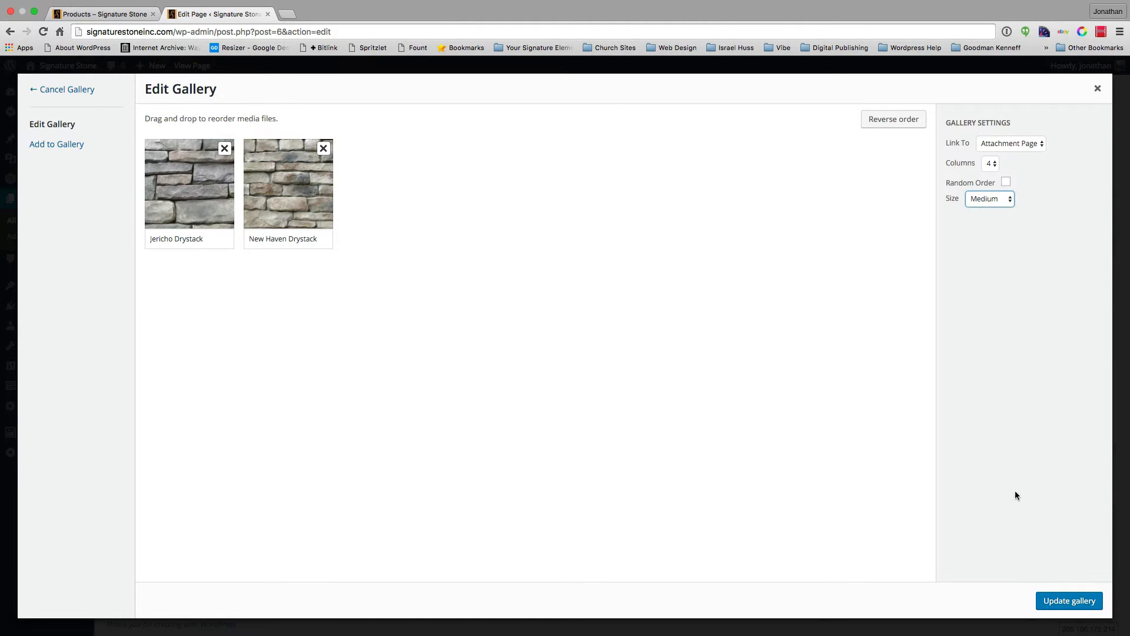
pyautogui.click(1051, 599)
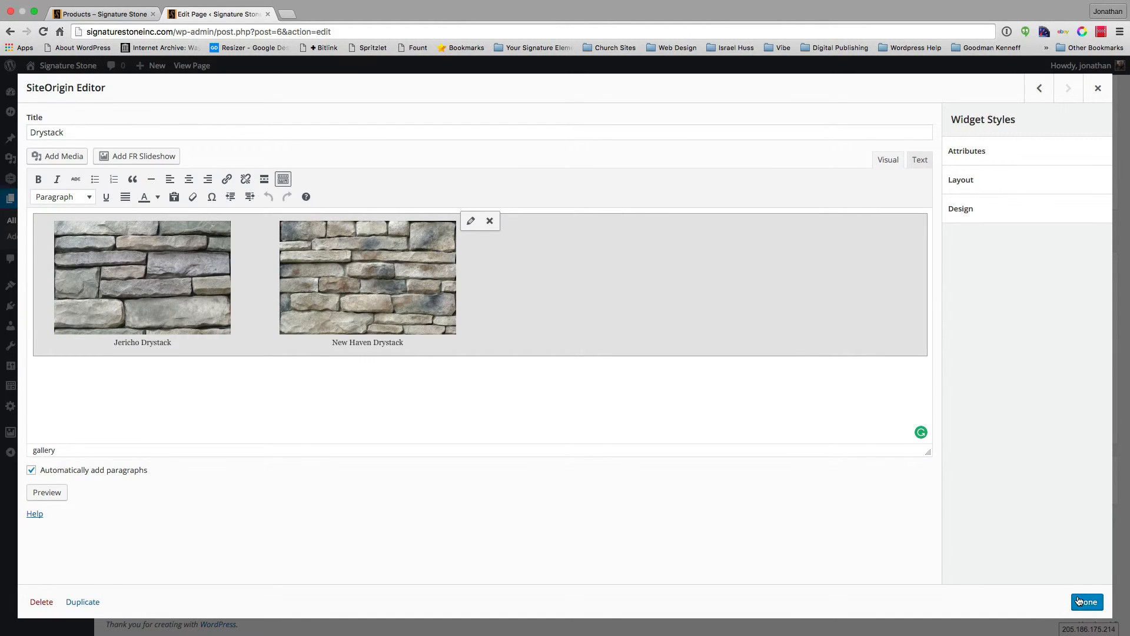
pyautogui.click(1080, 601)
pyautogui.click(1085, 226)
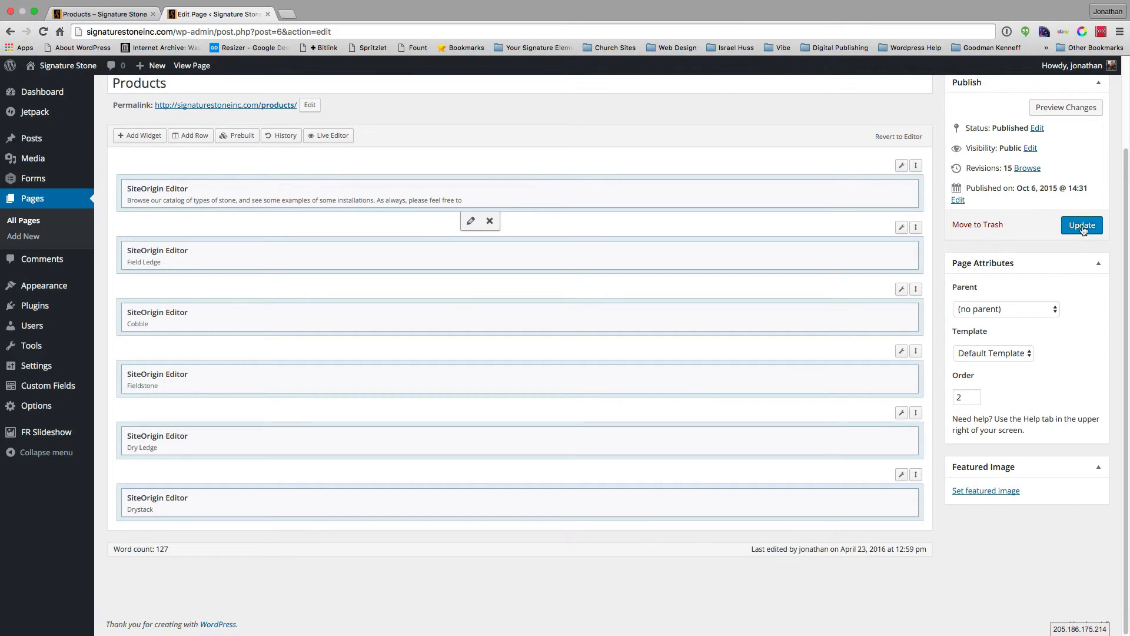
pyautogui.click(109, 16)
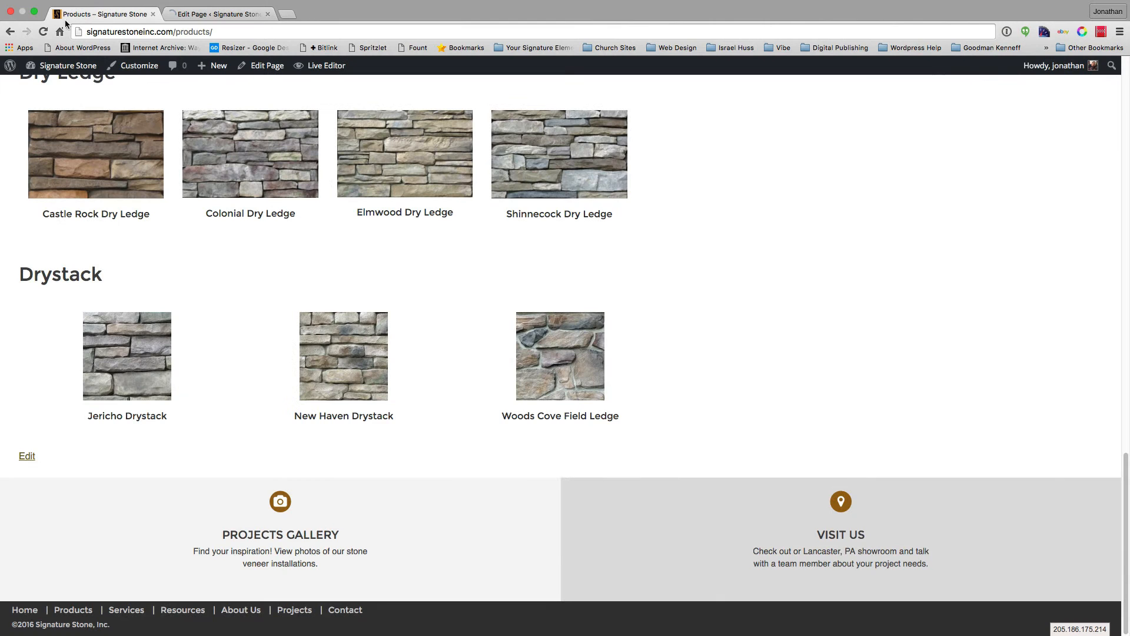
pyautogui.click(43, 32)
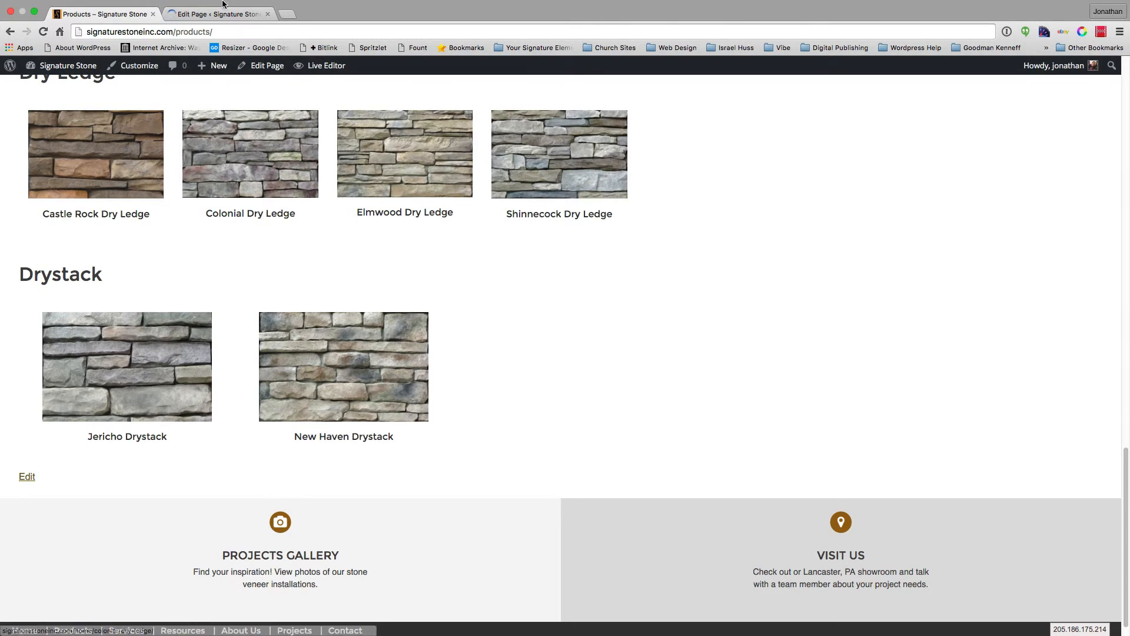
# Confirm the Drystack gallery is set to 3 columns and update the Products page
pyautogui.click(215, 18)
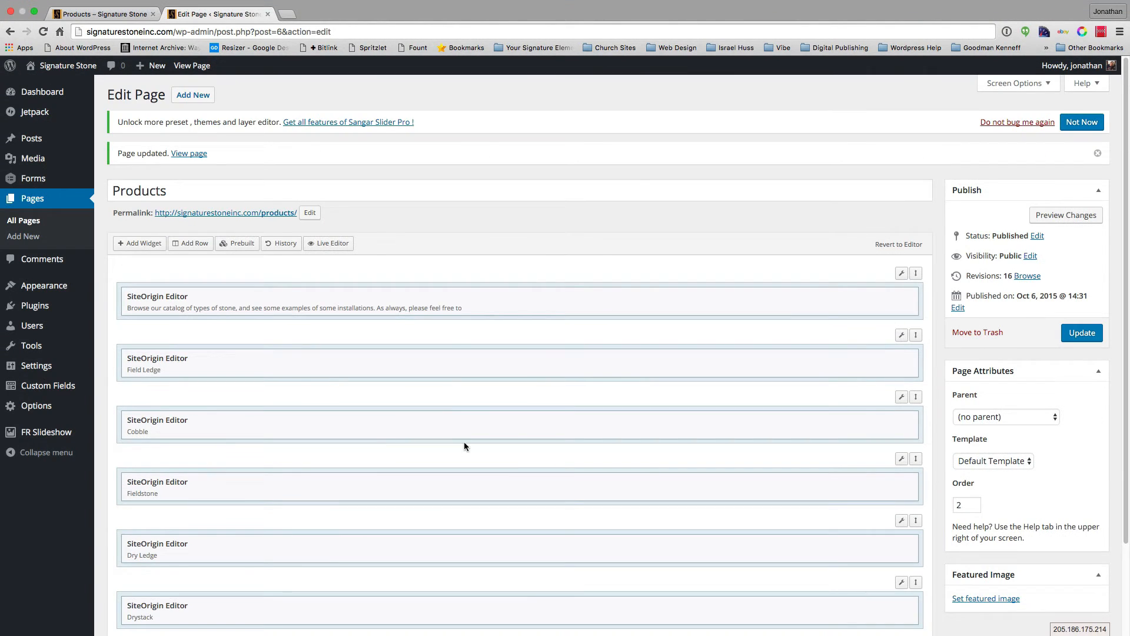
pyautogui.scroll(-4, 464, 442)
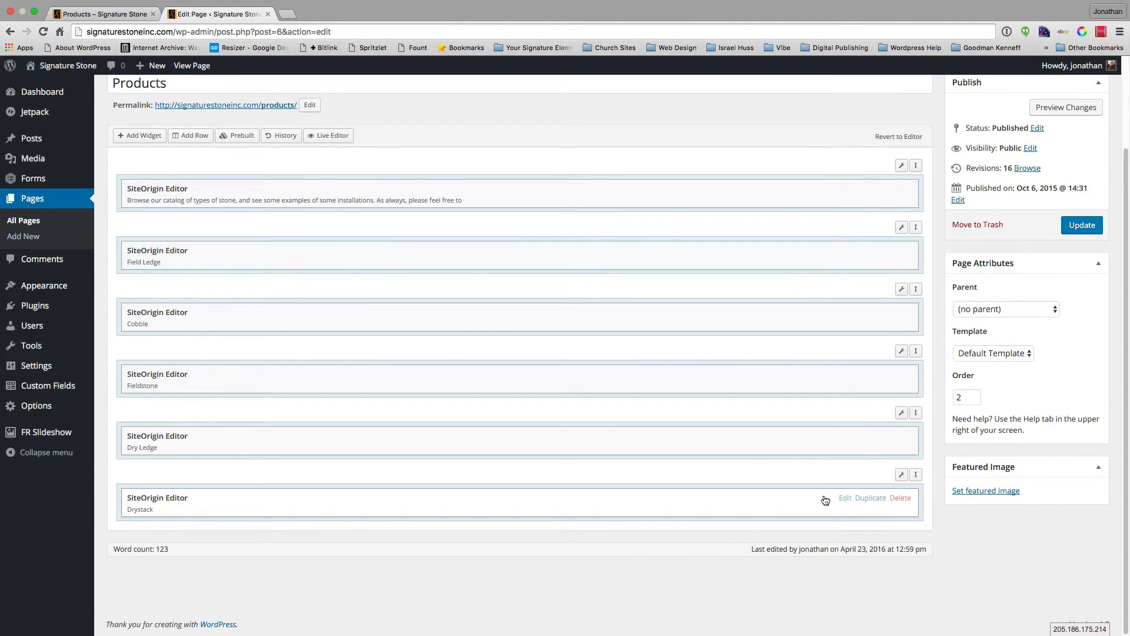
pyautogui.click(848, 498)
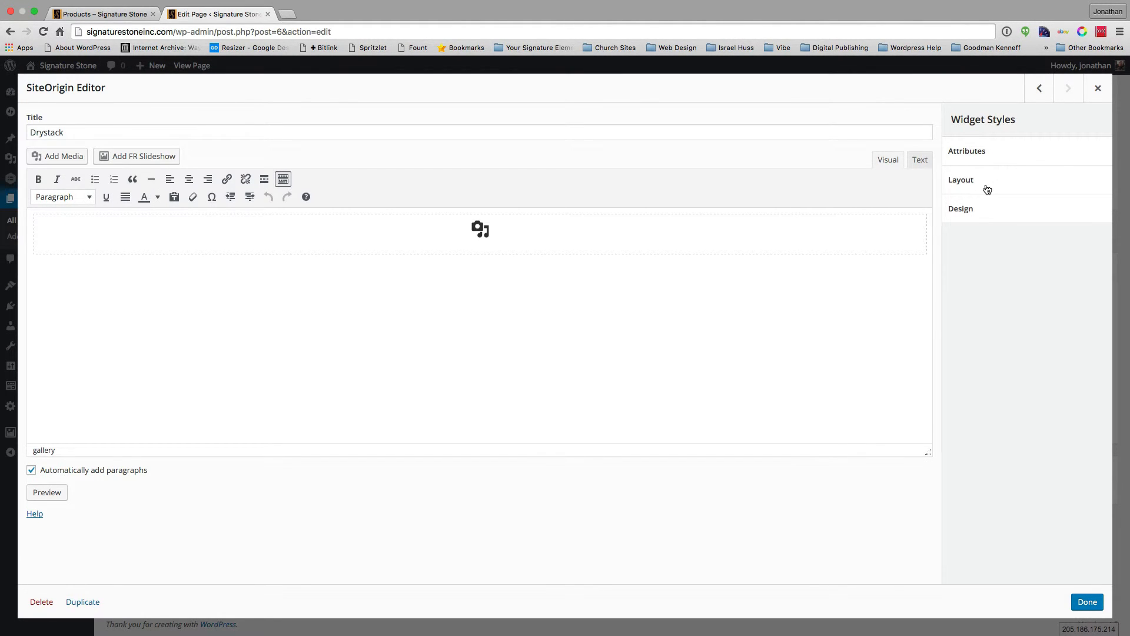
pyautogui.click(452, 235)
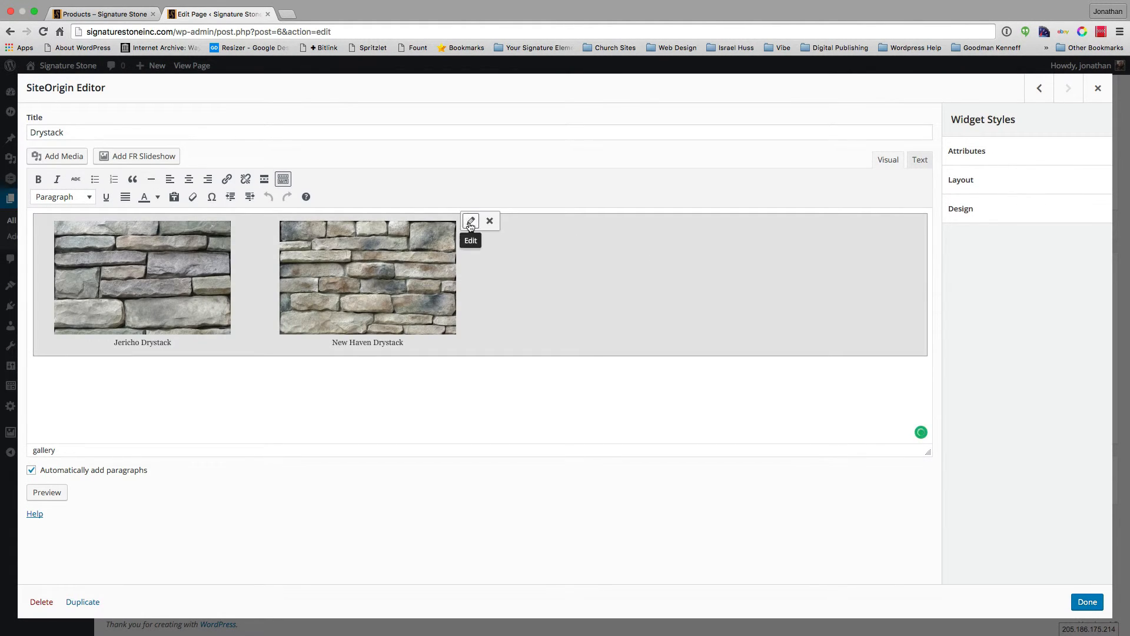
pyautogui.click(471, 221)
pyautogui.click(990, 163)
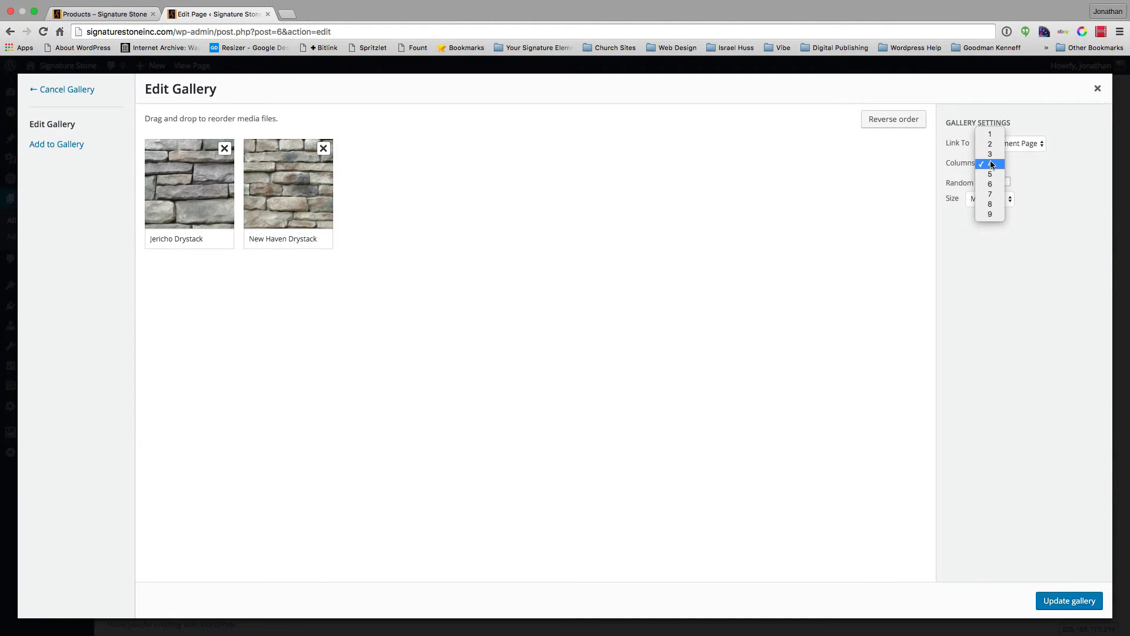
pyautogui.click(990, 153)
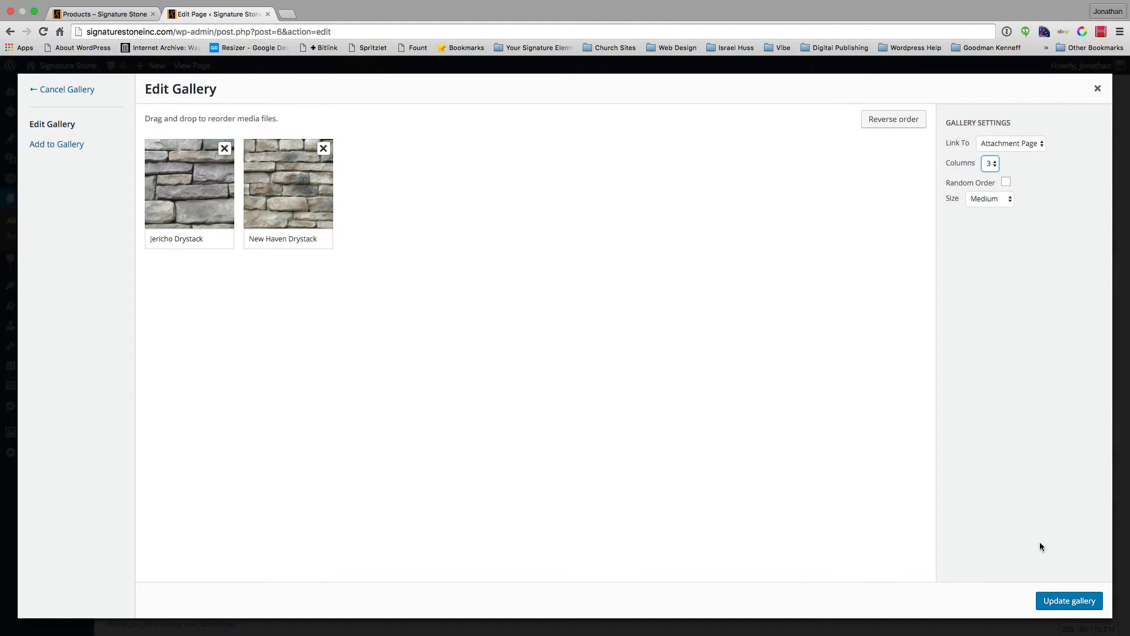
pyautogui.click(1046, 603)
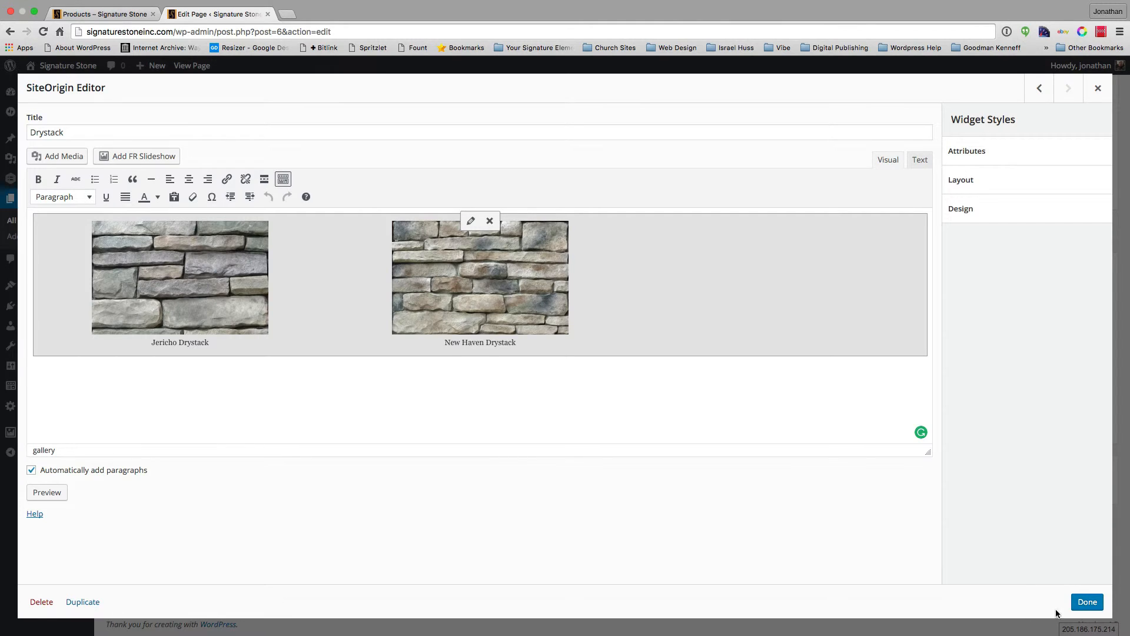
pyautogui.click(1082, 601)
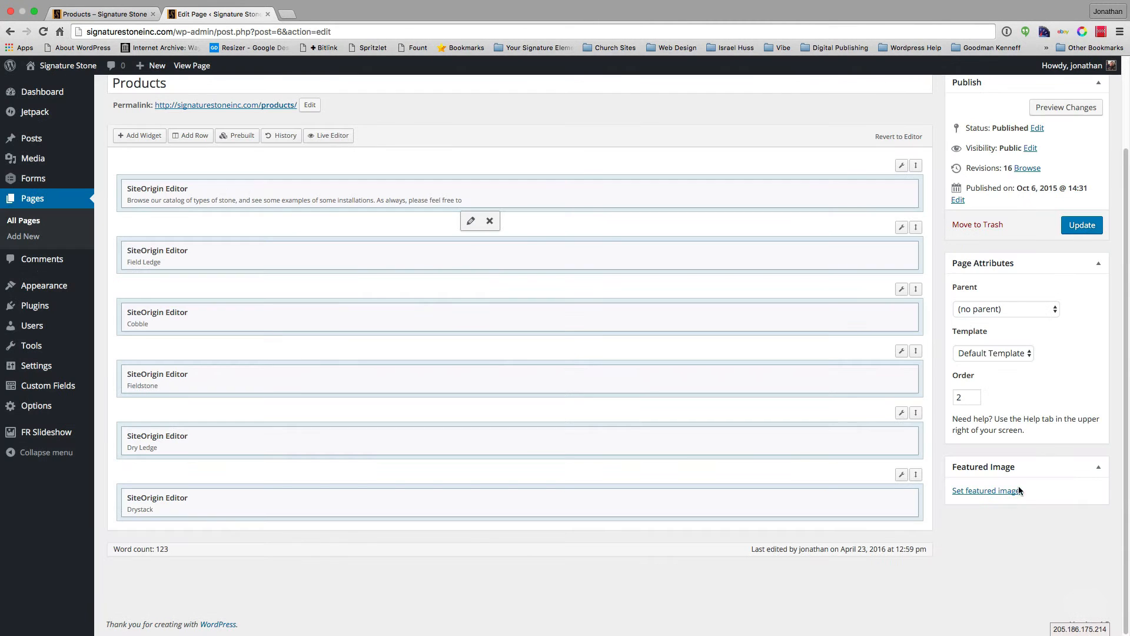
pyautogui.click(1071, 227)
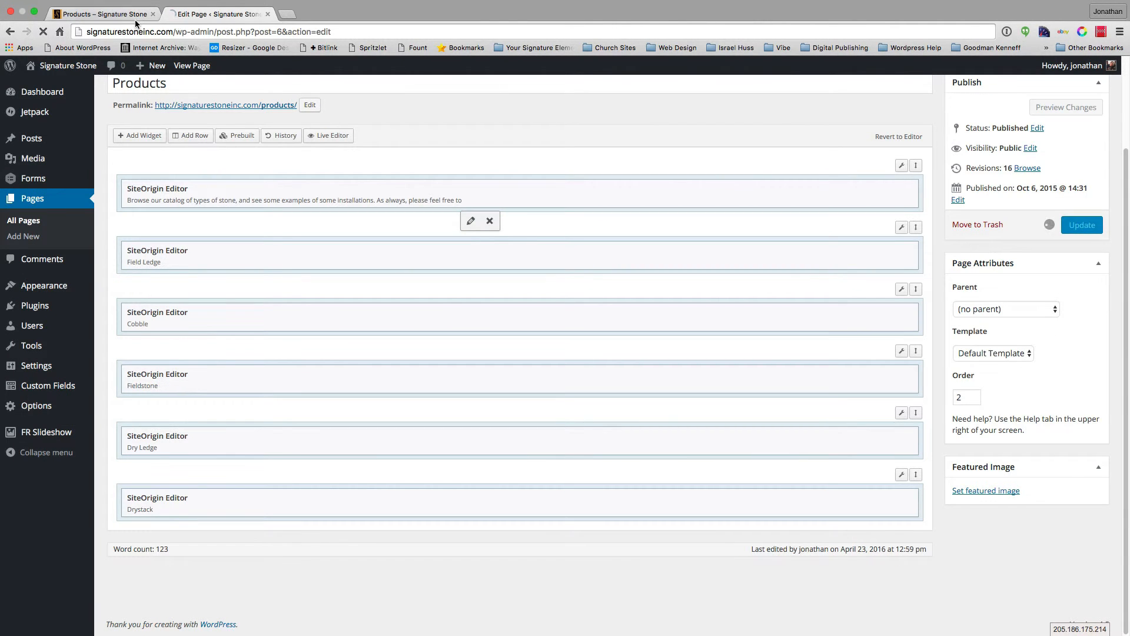
# Reload the live Products page, check the Drystack gallery, then go to the Services page
pyautogui.click(135, 18)
pyautogui.click(43, 31)
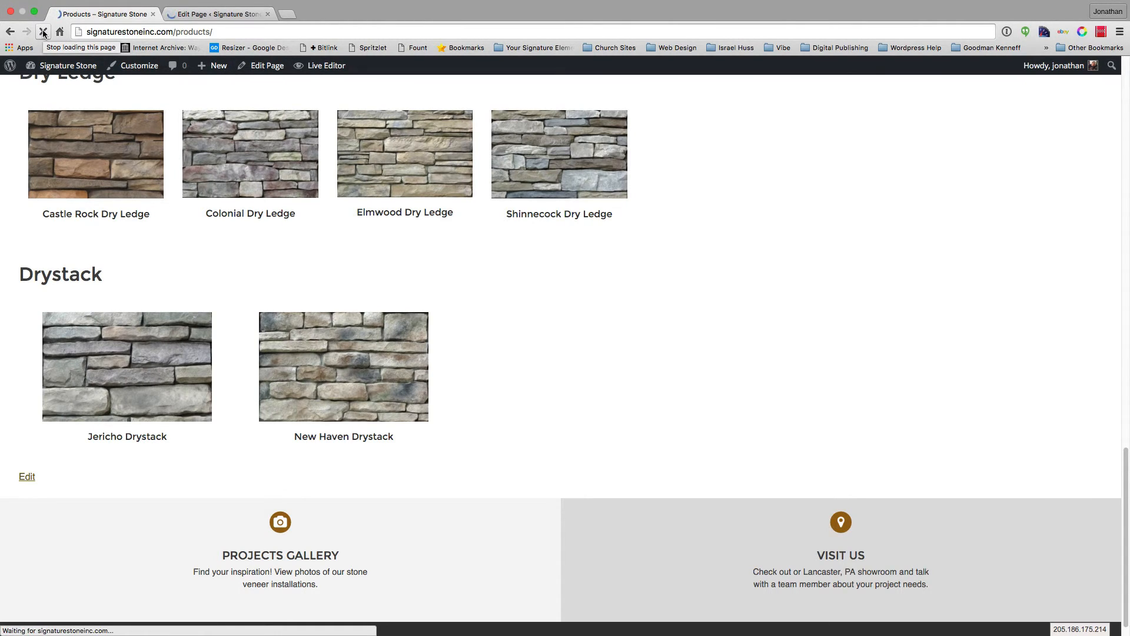
pyautogui.scroll(-20, 196, 250)
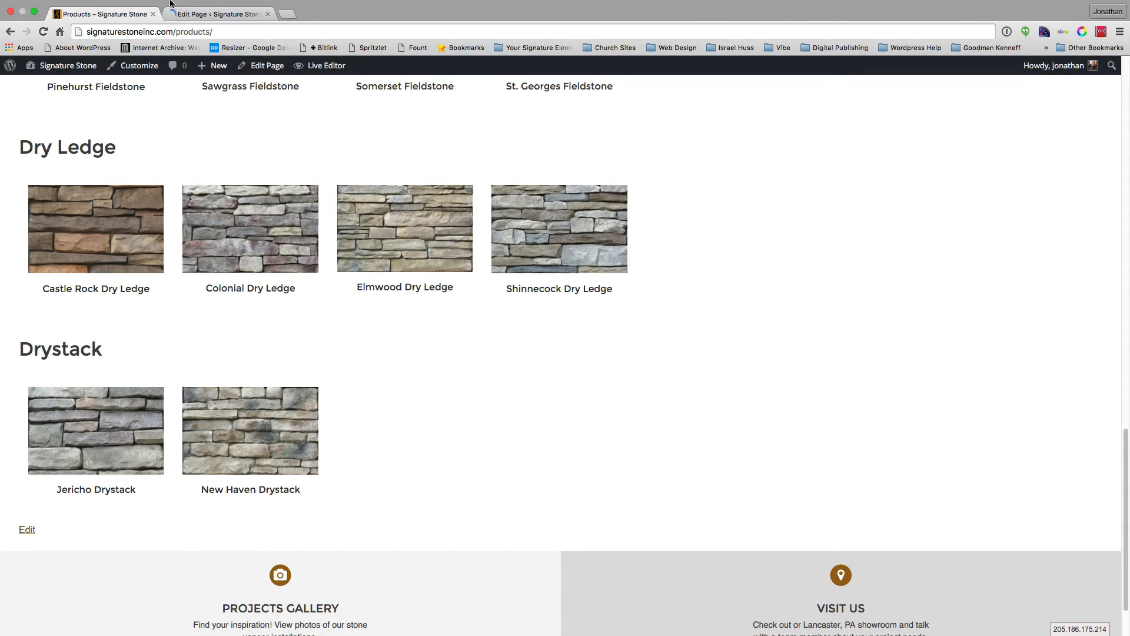
pyautogui.scroll(20, 139, 178)
pyautogui.click(172, 236)
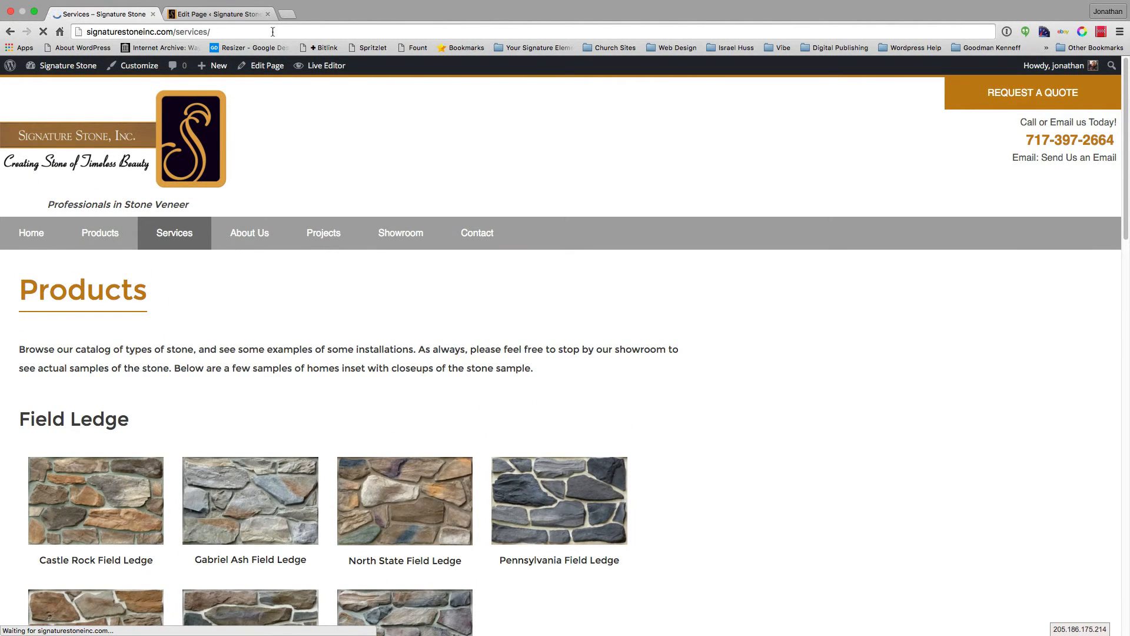
# Open Services from All Pages and switch it to Page Builder, copying its existing text
pyautogui.click(236, 14)
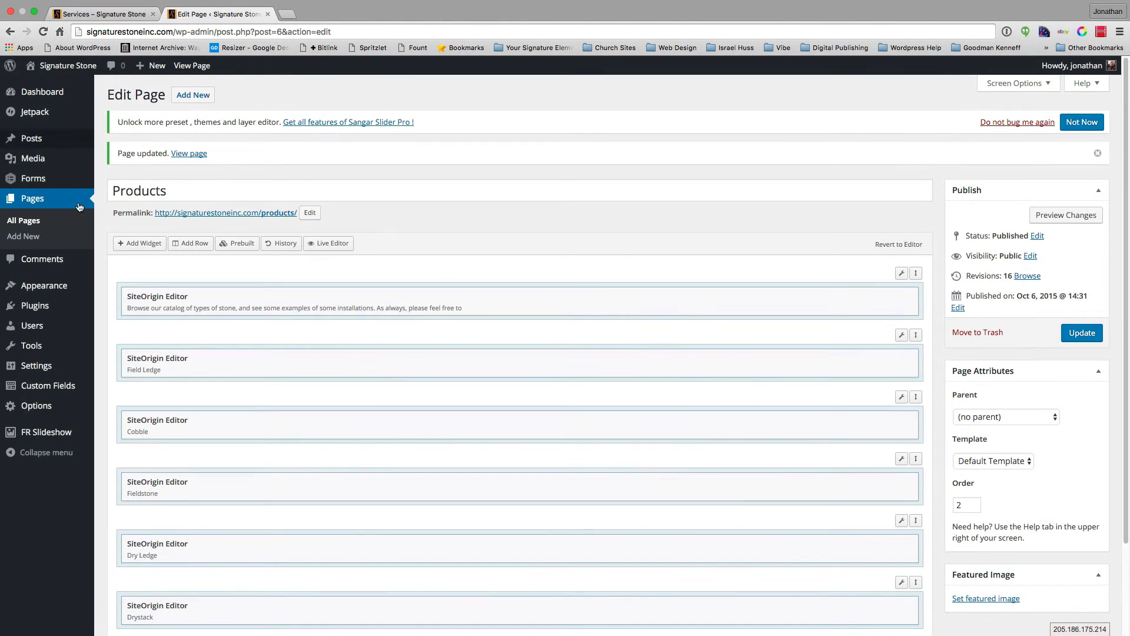
pyautogui.click(32, 221)
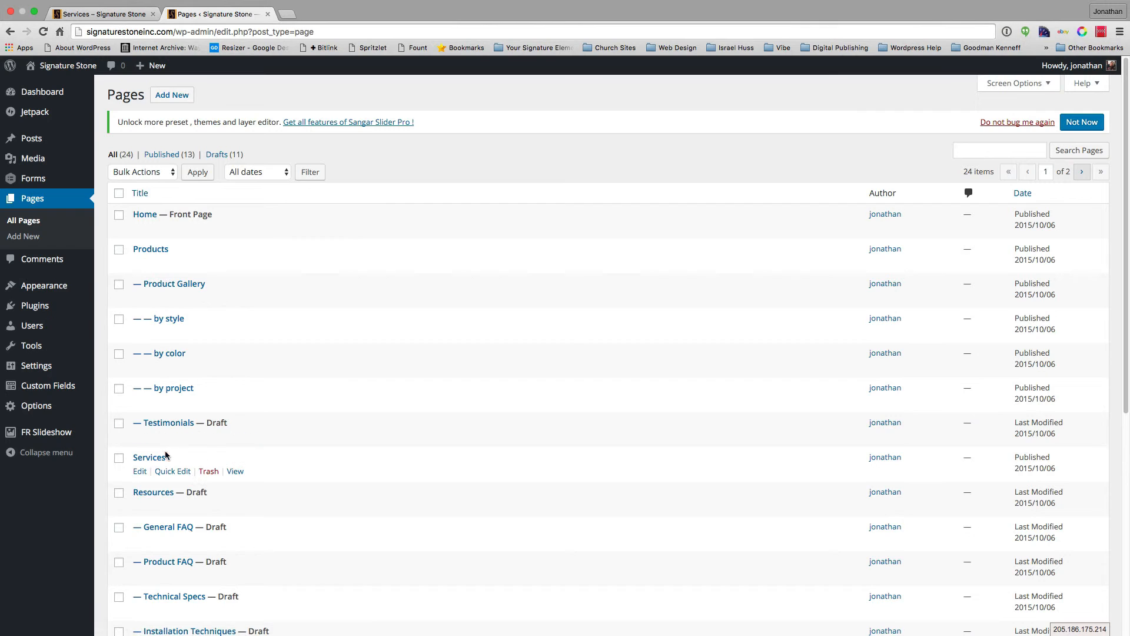
pyautogui.click(148, 457)
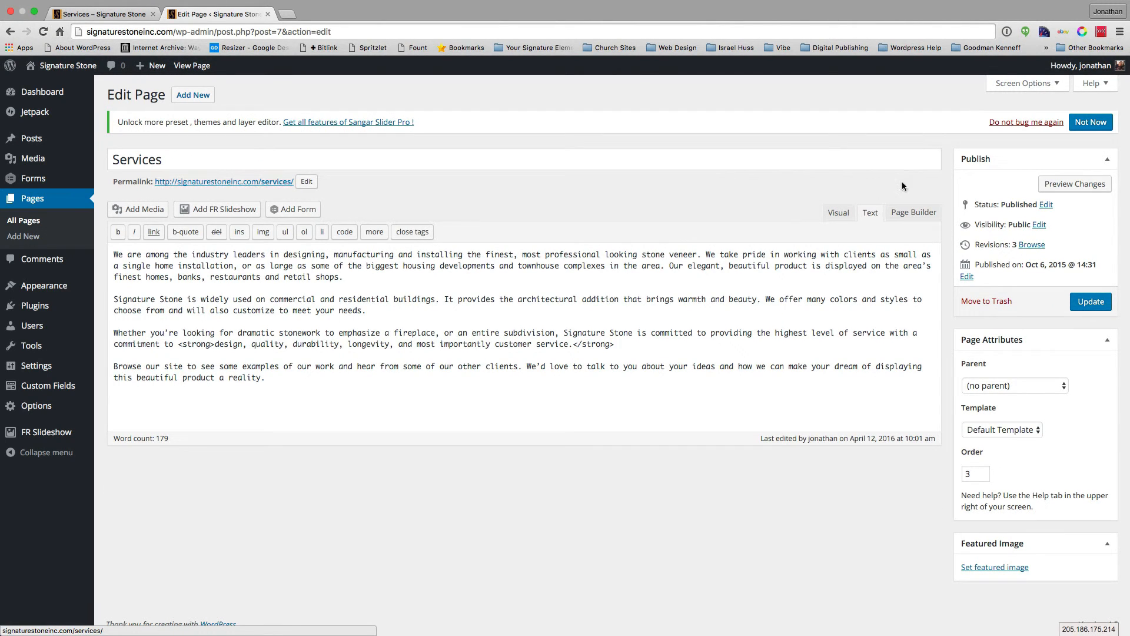
pyautogui.click(898, 212)
pyautogui.click(654, 208)
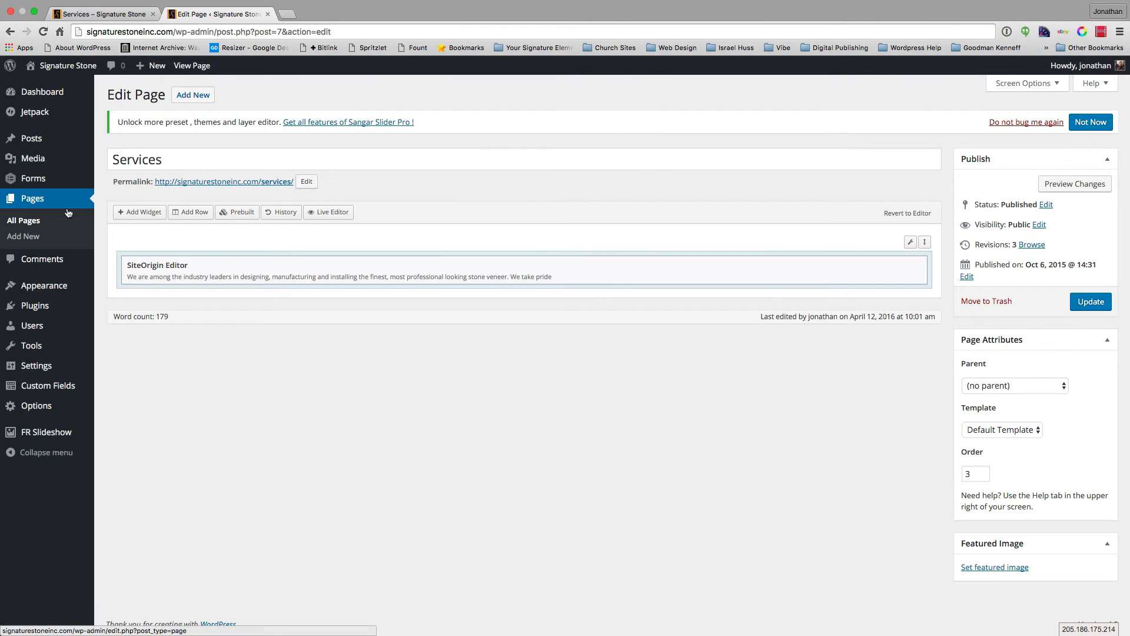
pyautogui.click(87, 13)
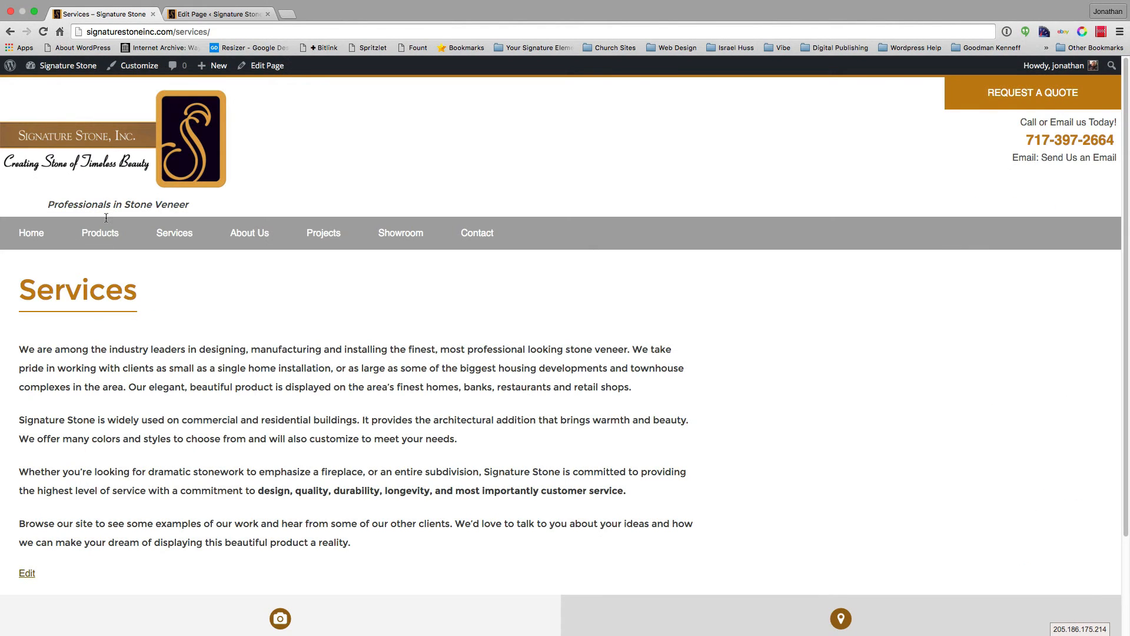
pyautogui.click(172, 13)
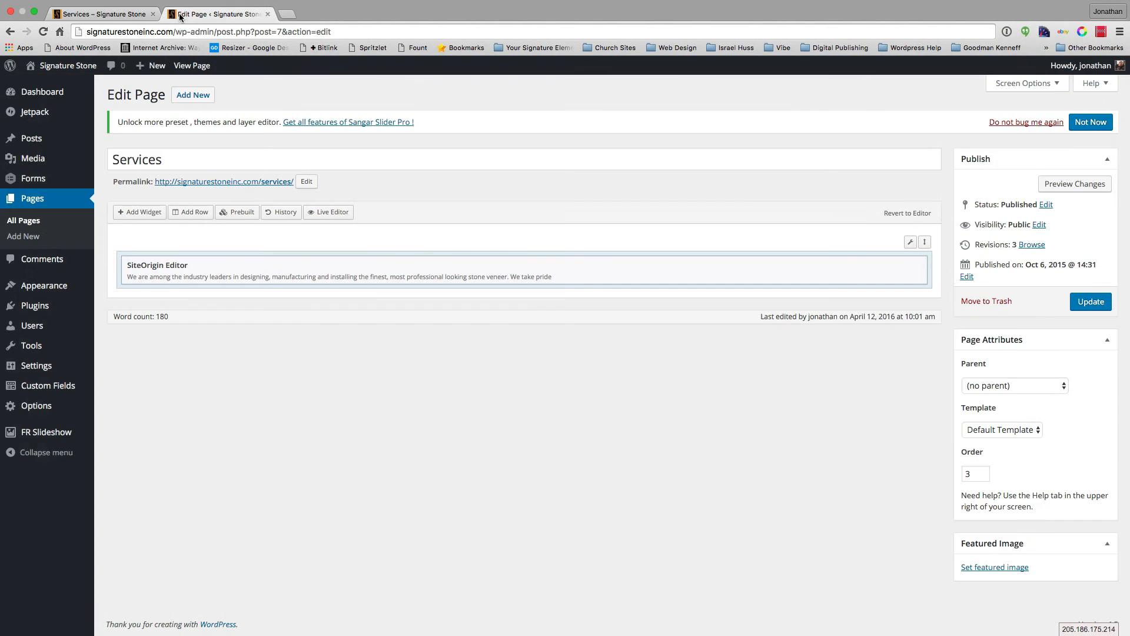
# Open the SiteOrigin Editor widget, test bold and italic on 'design', then select 'some examples of our work'
pyautogui.click(575, 270)
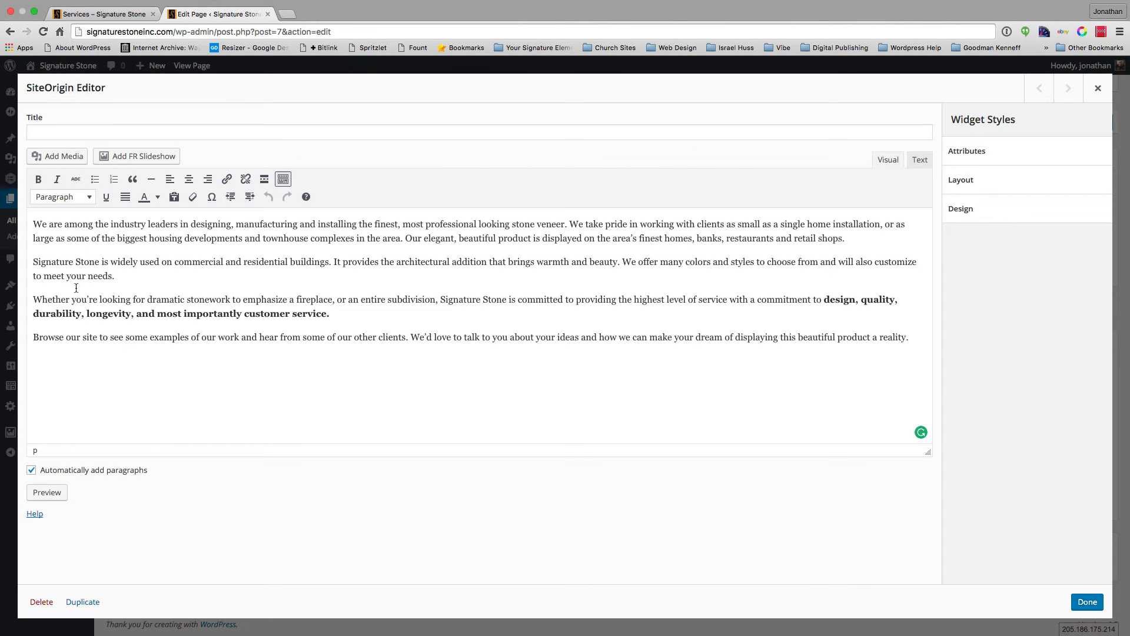
pyautogui.doubleClick(834, 298)
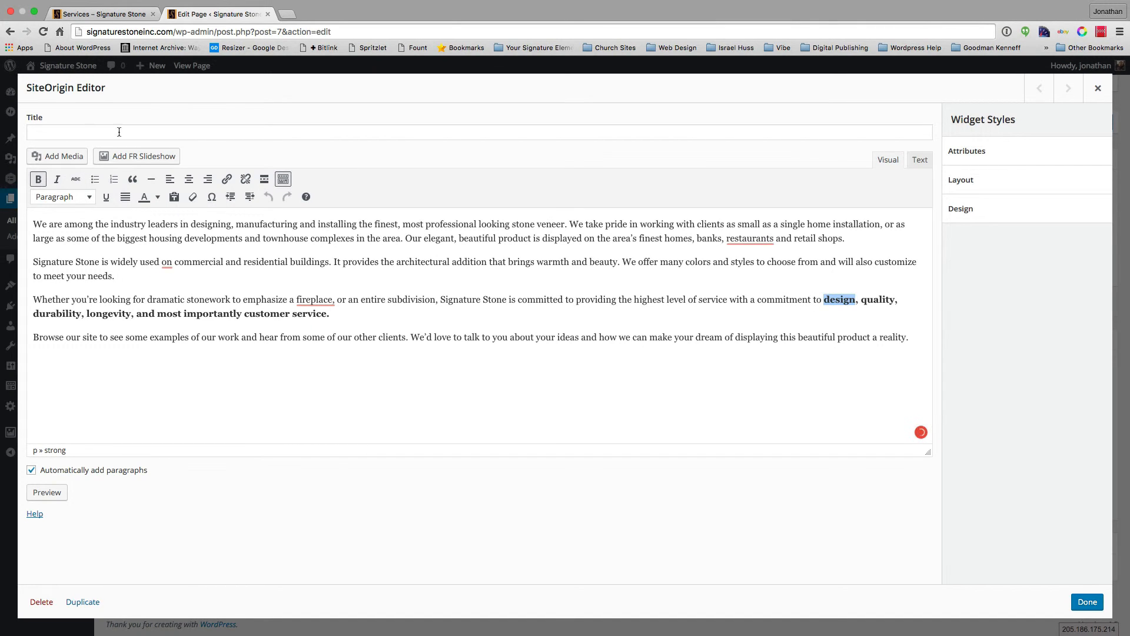
pyautogui.click(39, 182)
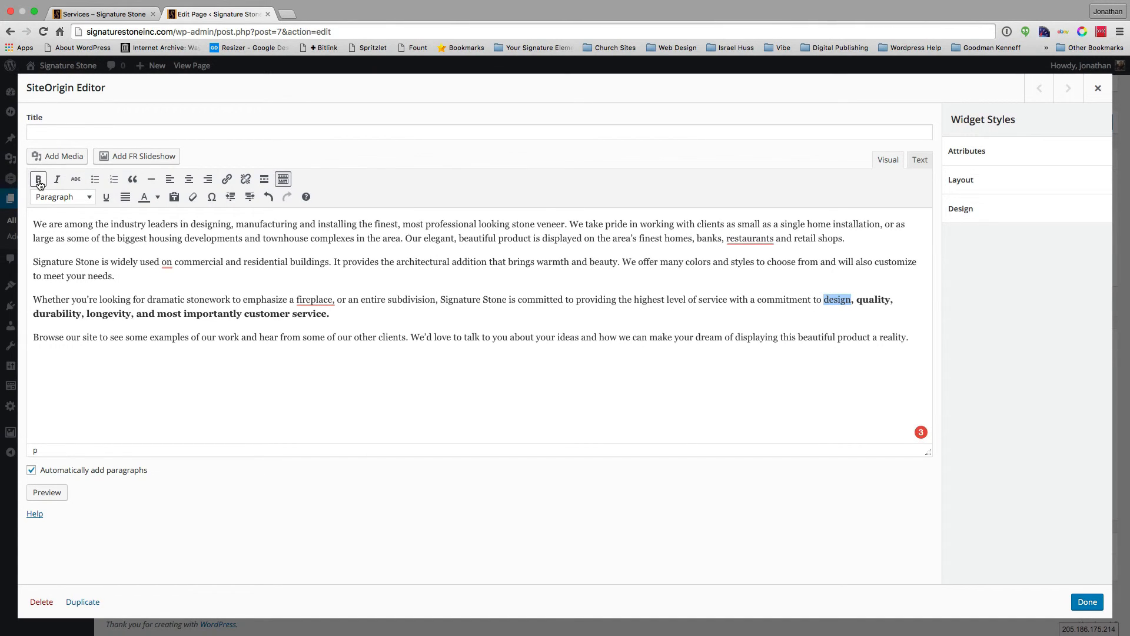
pyautogui.click(39, 182)
pyautogui.click(58, 182)
pyautogui.click(58, 180)
pyautogui.click(153, 338)
pyautogui.keyDown('shift'); pyautogui.click(125, 336); pyautogui.keyUp('shift')
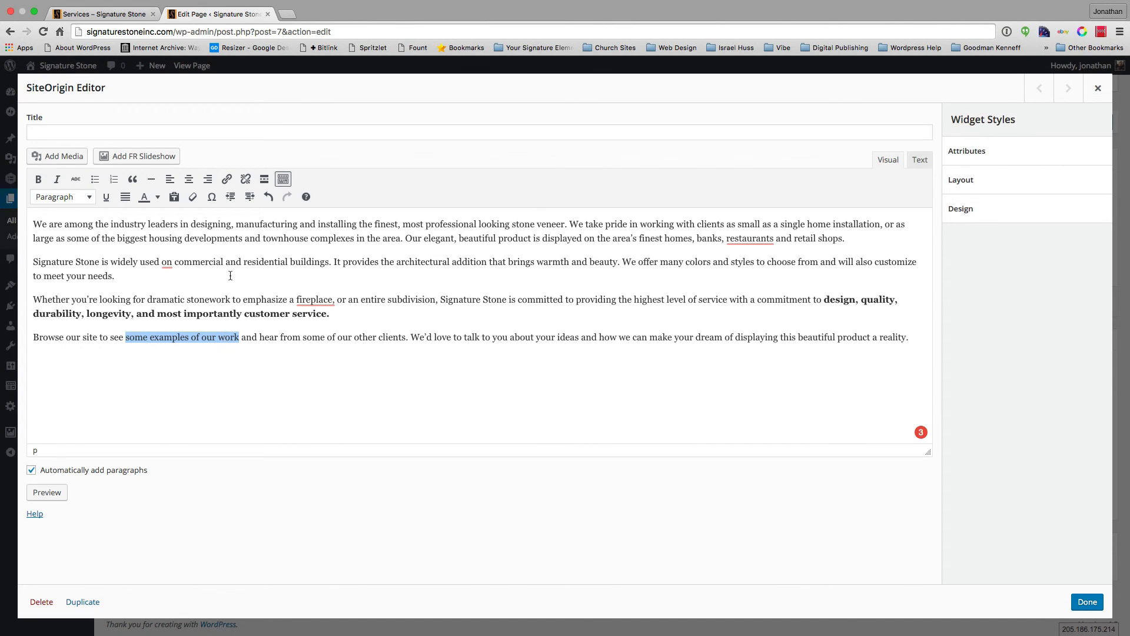
# Link 'some examples of our work' to the Projects page found by searching 'projects', then click Done
pyautogui.click(226, 183)
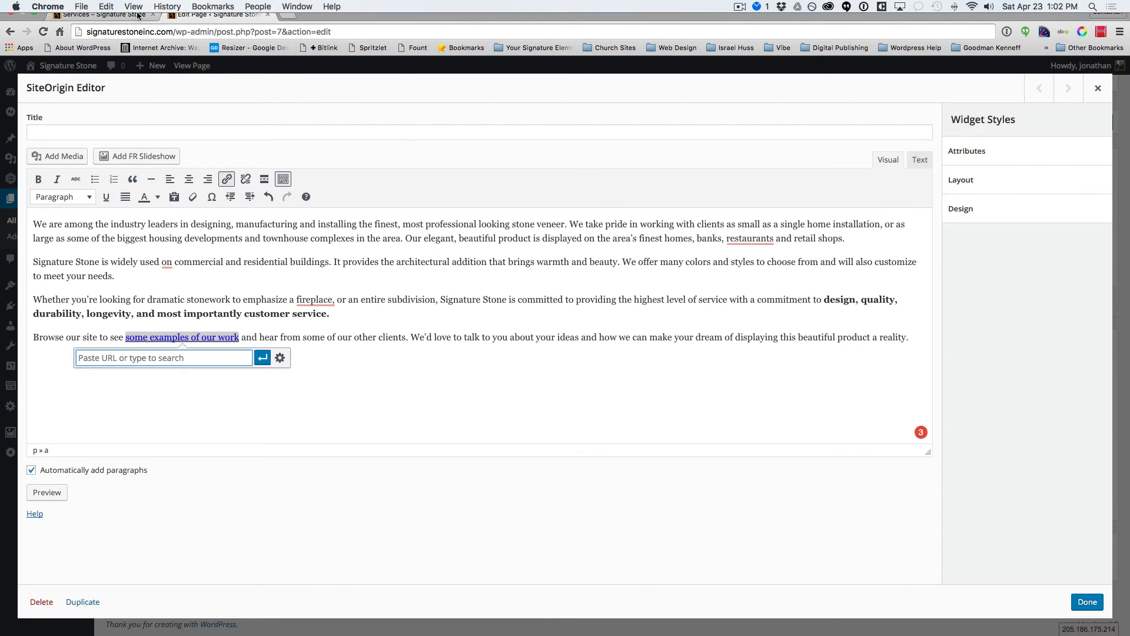
pyautogui.click(117, 13)
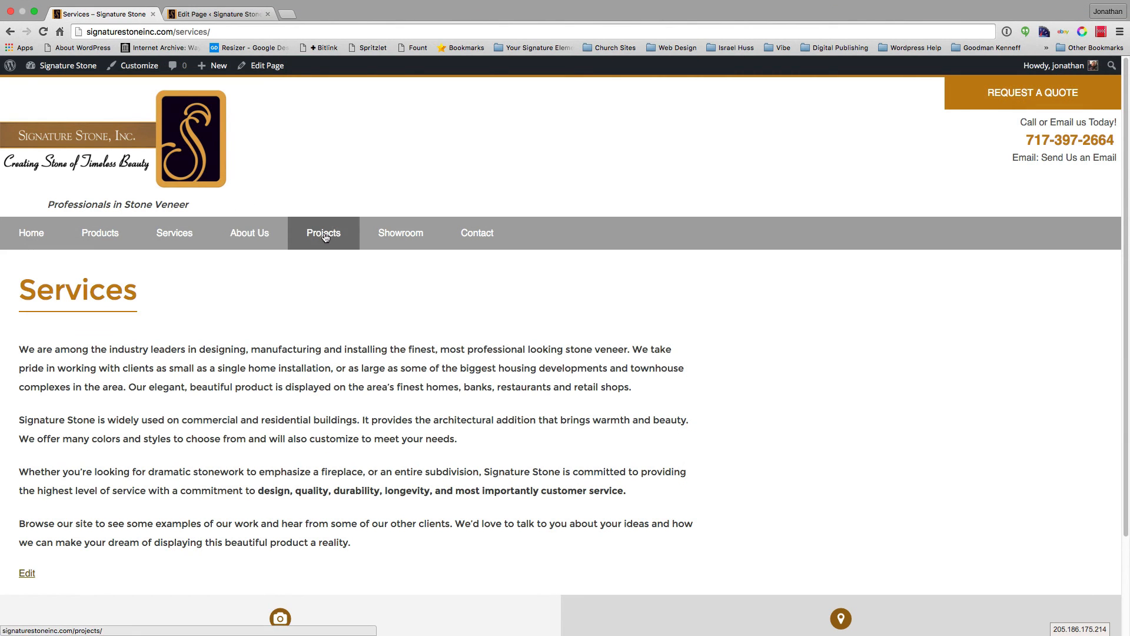
pyautogui.click(179, 16)
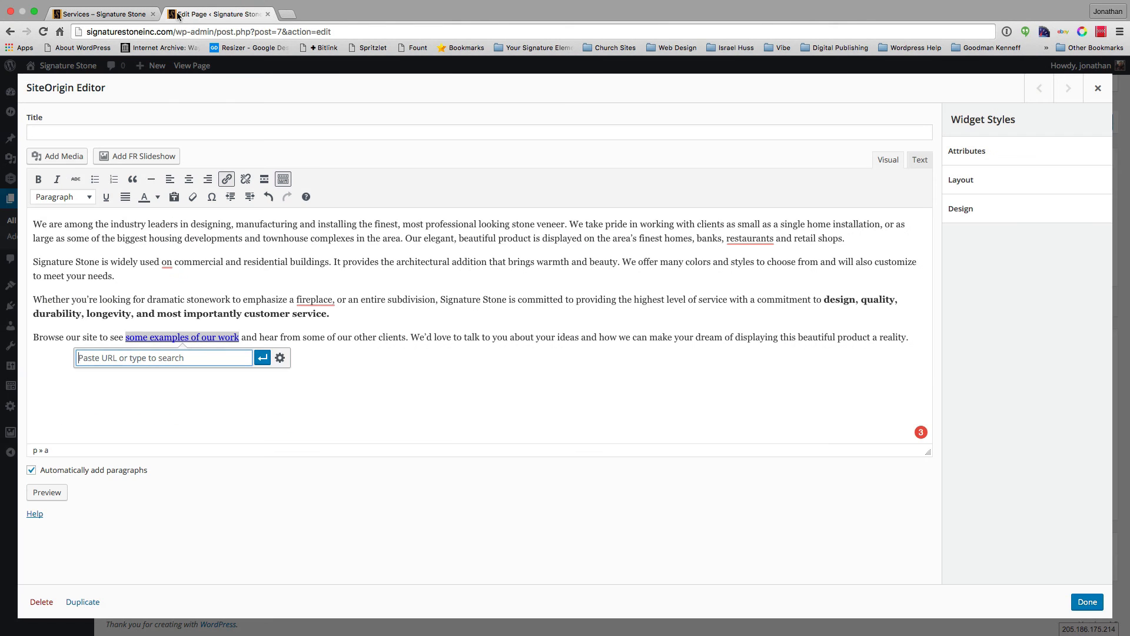
pyautogui.write('projects')
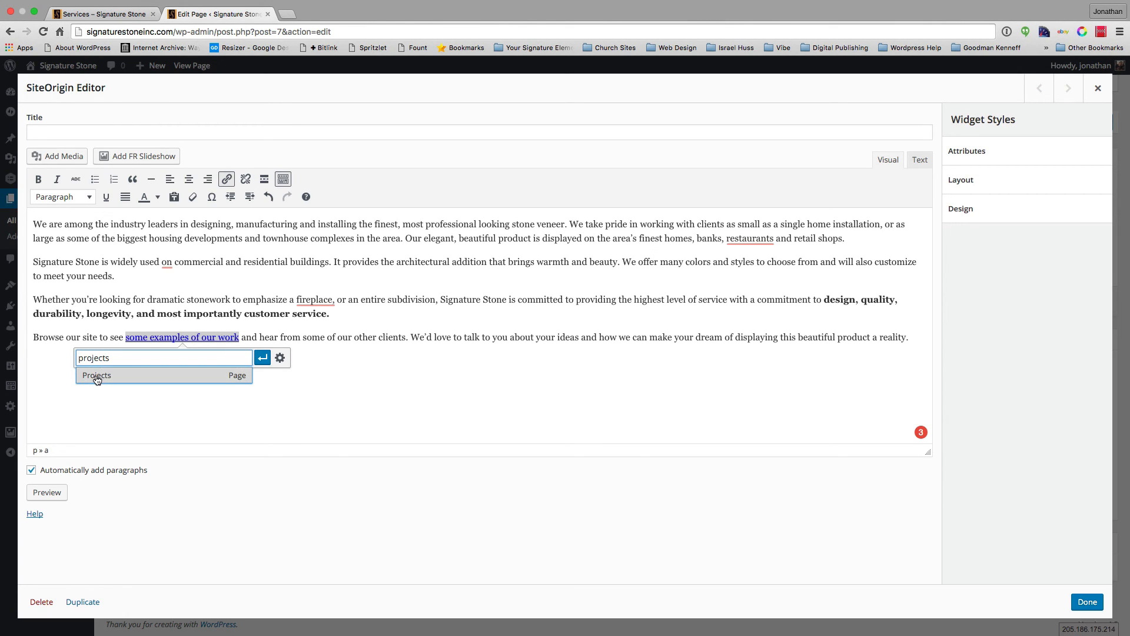
pyautogui.click(95, 377)
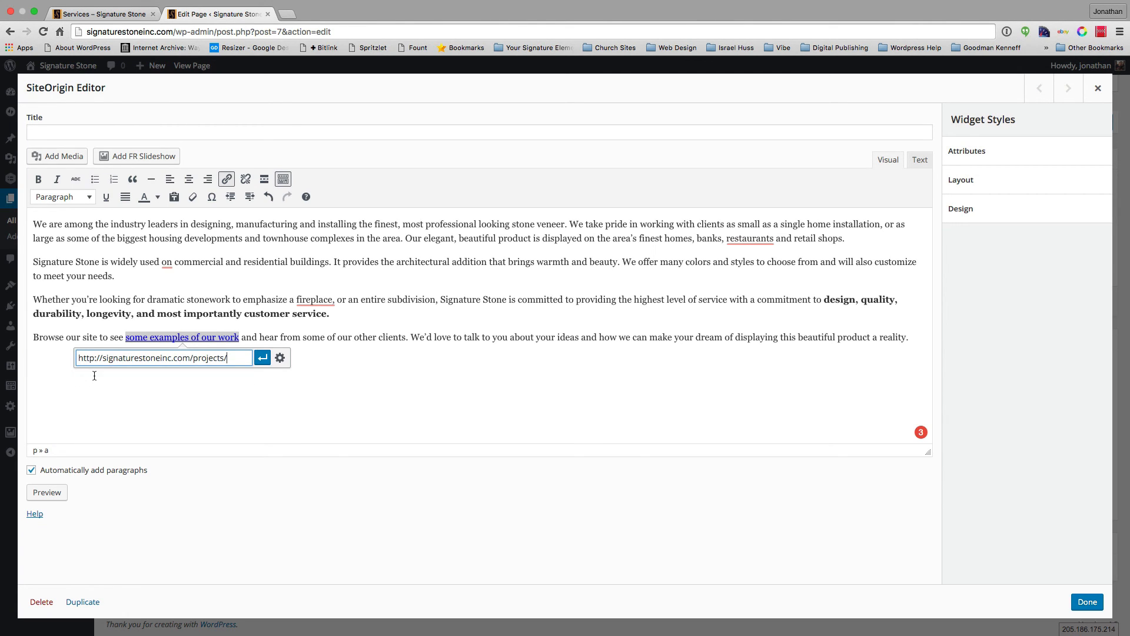
pyautogui.click(262, 358)
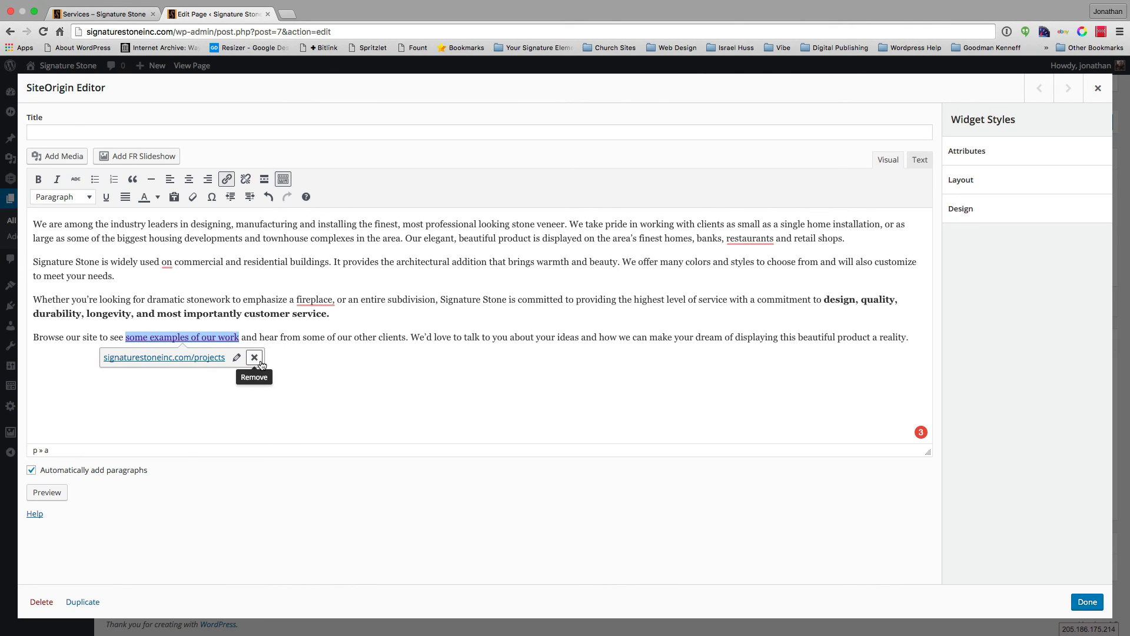
pyautogui.click(1087, 601)
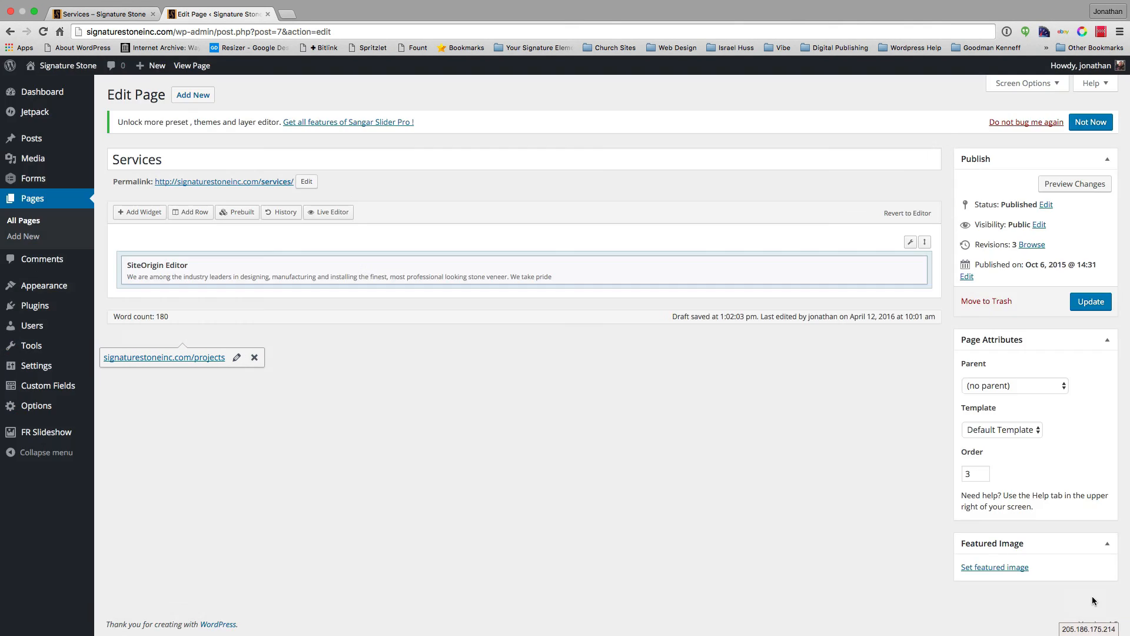
# Update the Services page, reload it live, and follow the new Projects link
pyautogui.click(1073, 304)
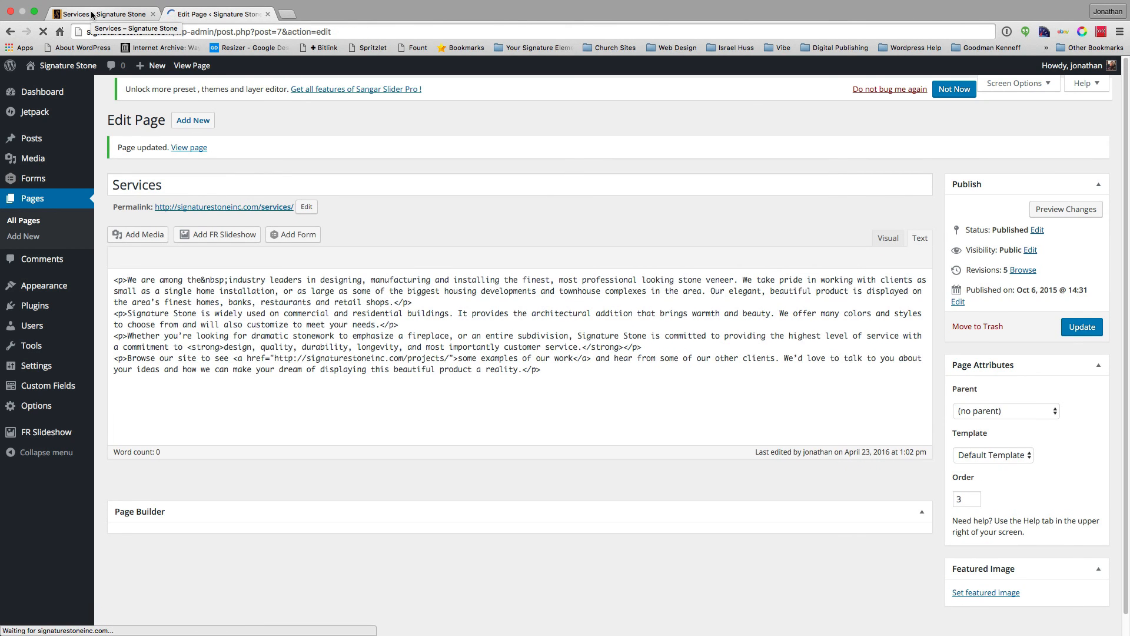
pyautogui.click(91, 15)
pyautogui.press('super+r')
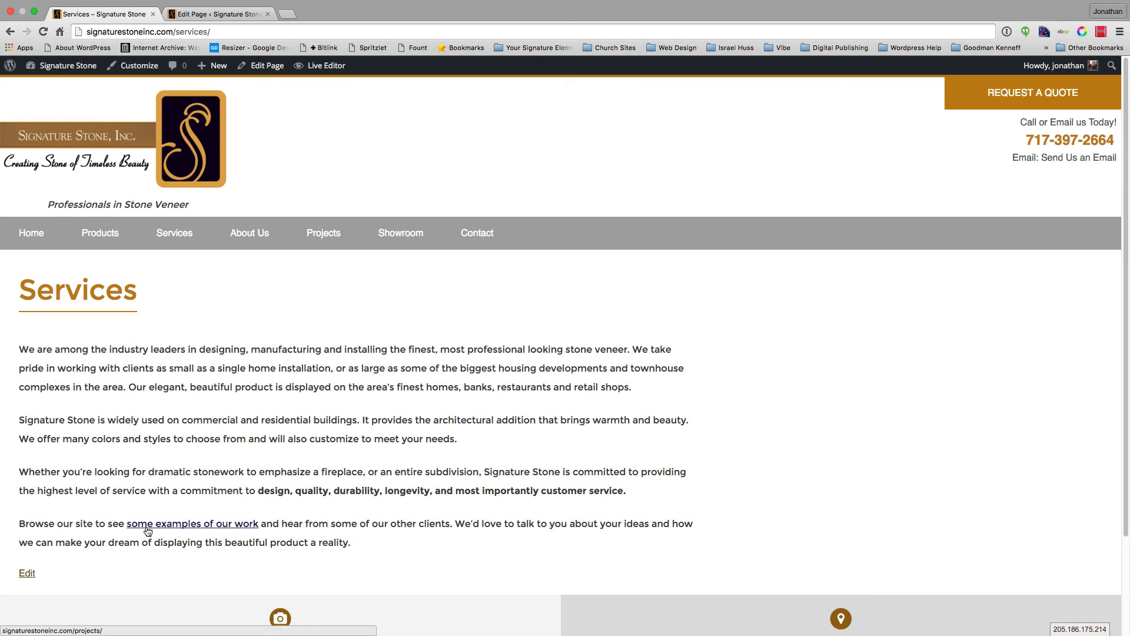
pyautogui.click(160, 526)
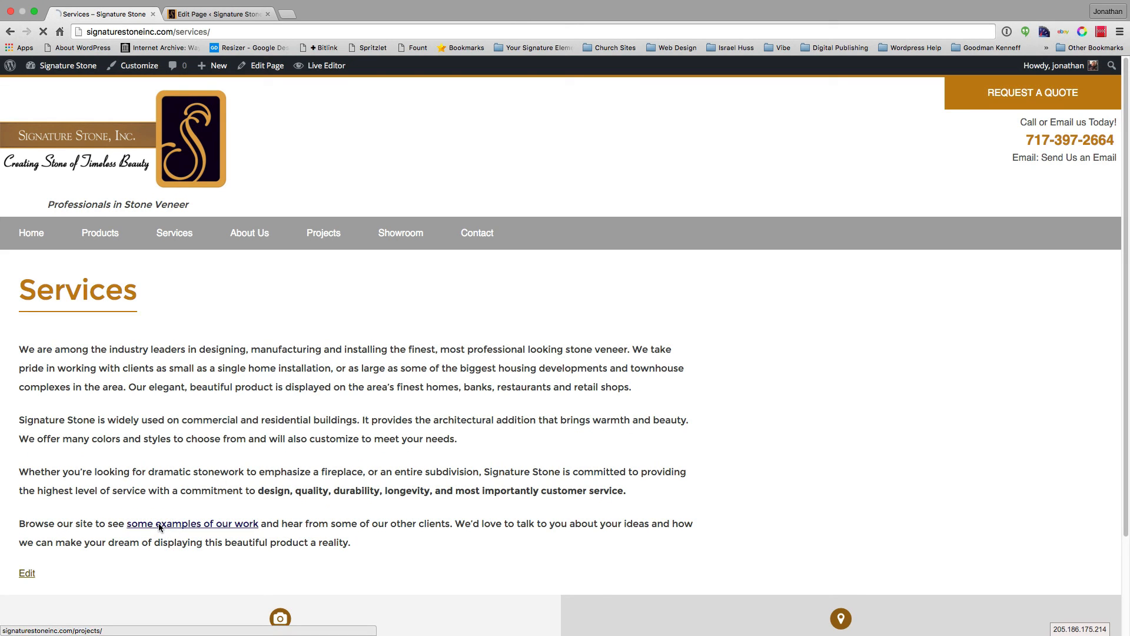